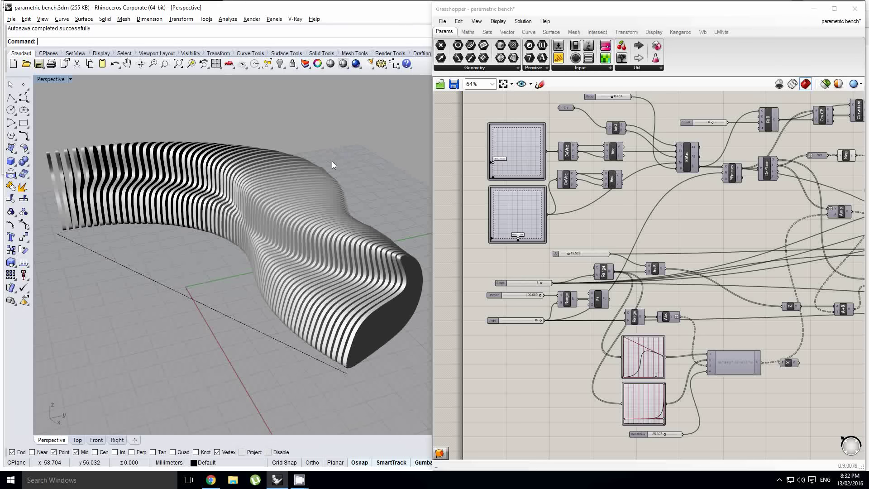
# Start a new, empty Grasshopper document alongside the existing parametric bench definition
pyautogui.moveTo(342, 237); pyautogui.dragTo(311, 235, button='right')
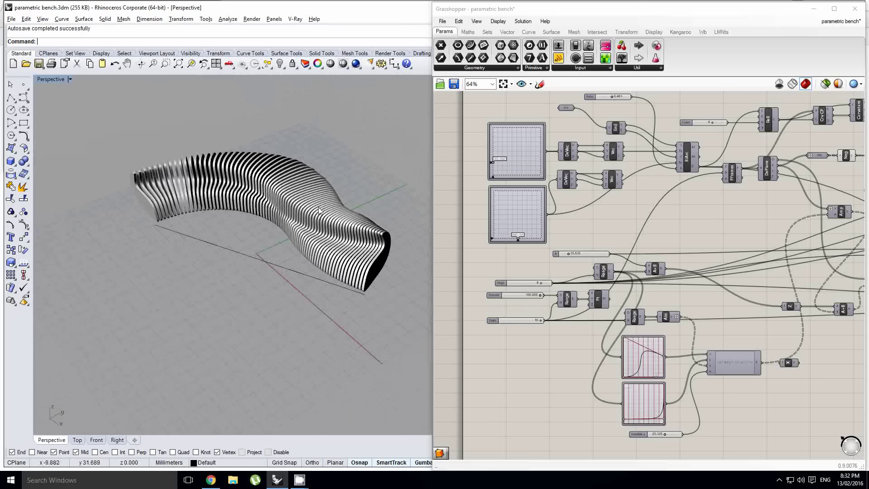
pyautogui.moveTo(503, 117); pyautogui.dragTo(505, 126, button='right')
pyautogui.click(443, 21)
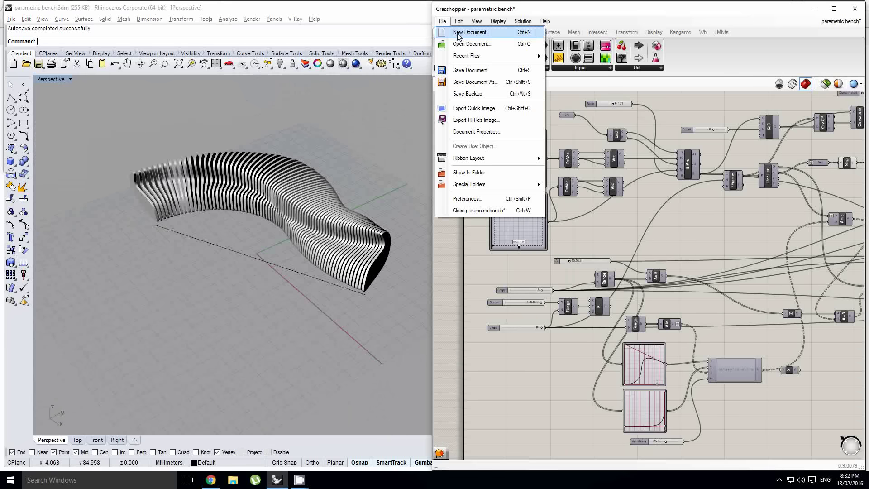
pyautogui.click(467, 45)
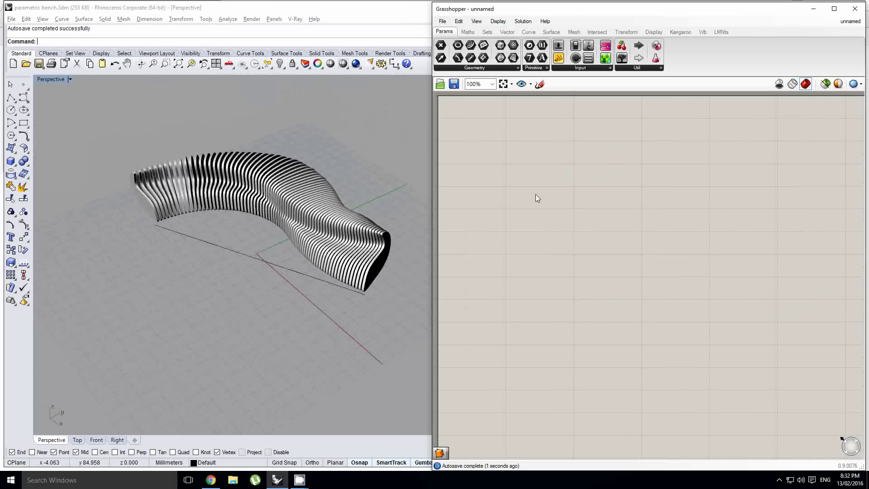
# Add a BiArc component to the canvas and move it over to leave room for its inputs
pyautogui.doubleClick(536, 195)
pyautogui.write('biarc')
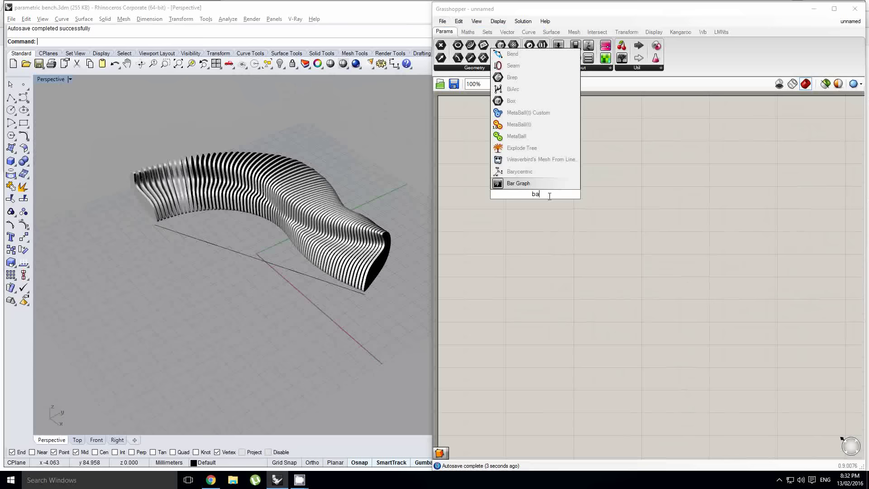
pyautogui.click(524, 177)
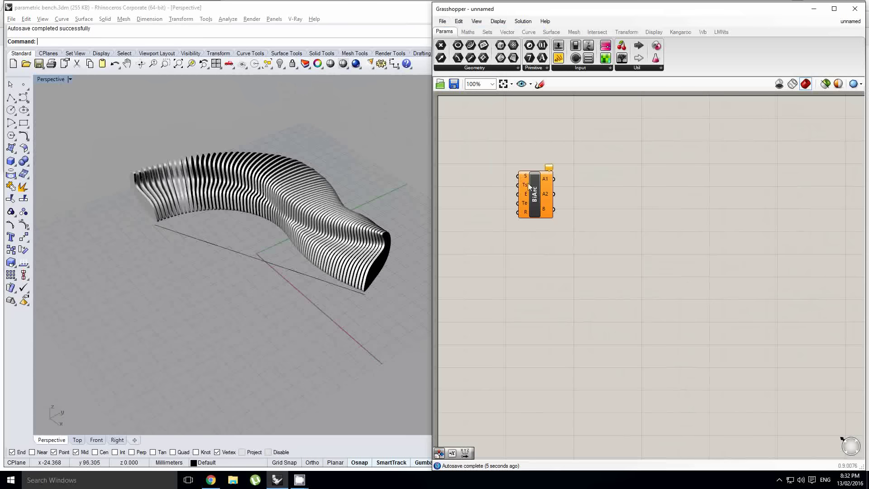
pyautogui.moveTo(532, 199); pyautogui.dragTo(650, 213)
# Delete all the bench rib meshes from the Rhino model, keeping only the straight line curve
pyautogui.scroll(2, 360, 240)
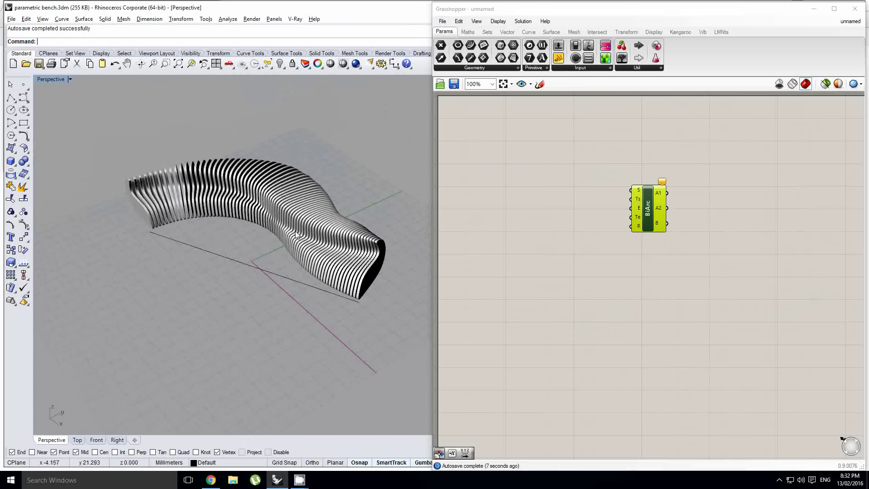
pyautogui.scroll(2, 292, 227)
pyautogui.moveTo(68, 114); pyautogui.dragTo(422, 343)
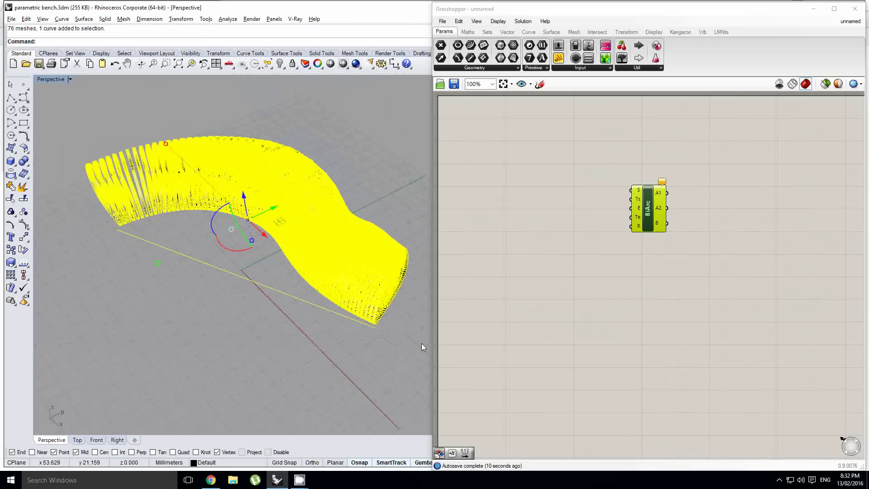
pyautogui.keyDown('ctrl'); pyautogui.click(251, 281); pyautogui.keyUp('ctrl')
pyautogui.moveTo(227, 233); pyautogui.dragTo(262, 222, button='right')
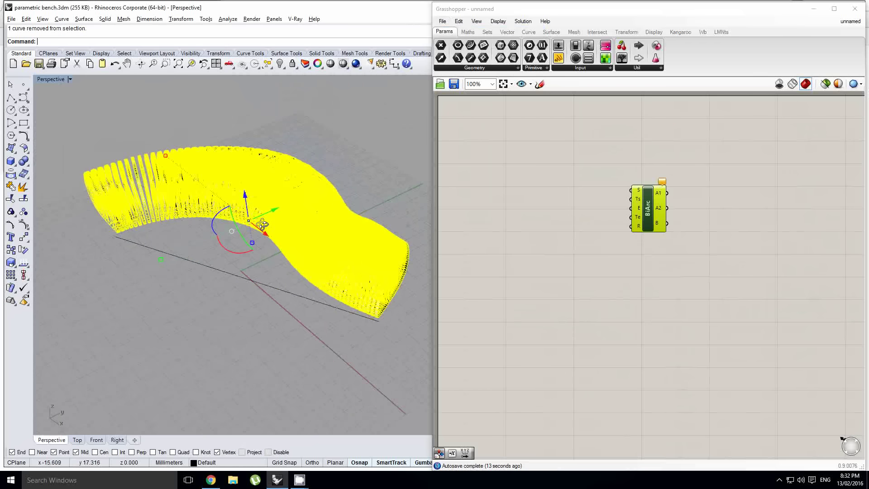
pyautogui.press('Delete')
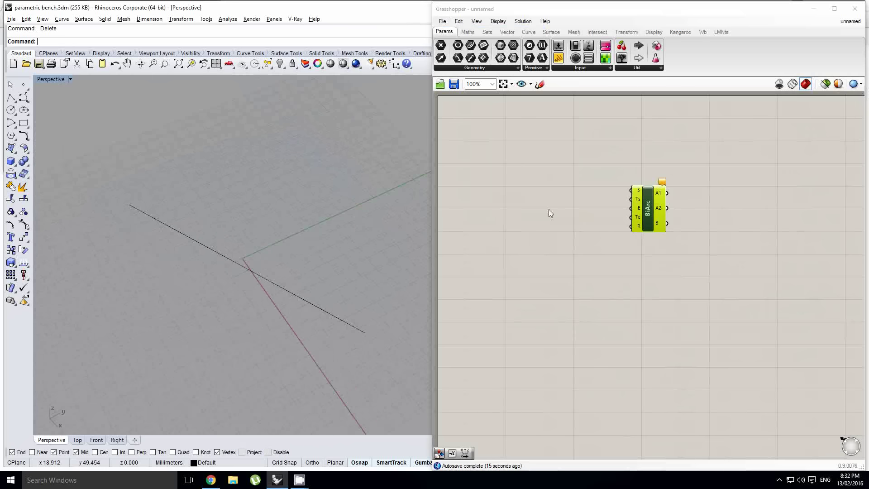
# Select the remaining line in the Rhino viewport and add a Curve parameter to the canvas beside BiArc
pyautogui.doubleClick(565, 185)
pyautogui.click(227, 257)
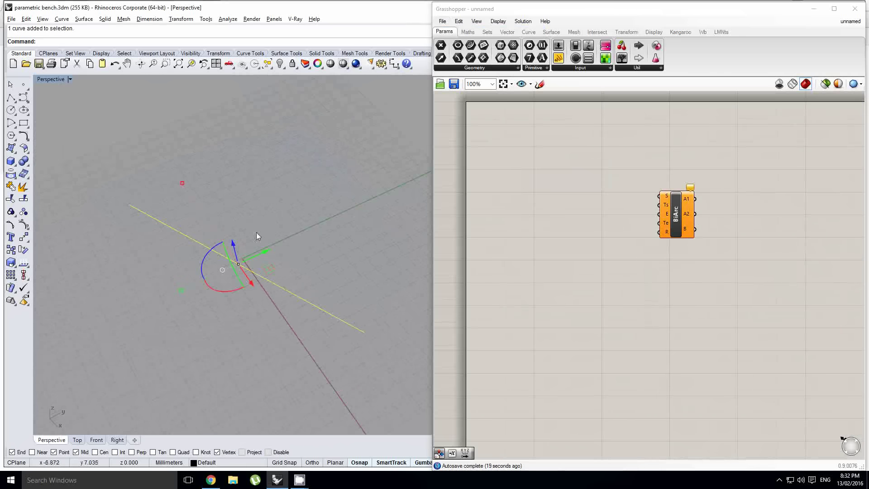
pyautogui.moveTo(234, 255); pyautogui.dragTo(206, 235, button='right')
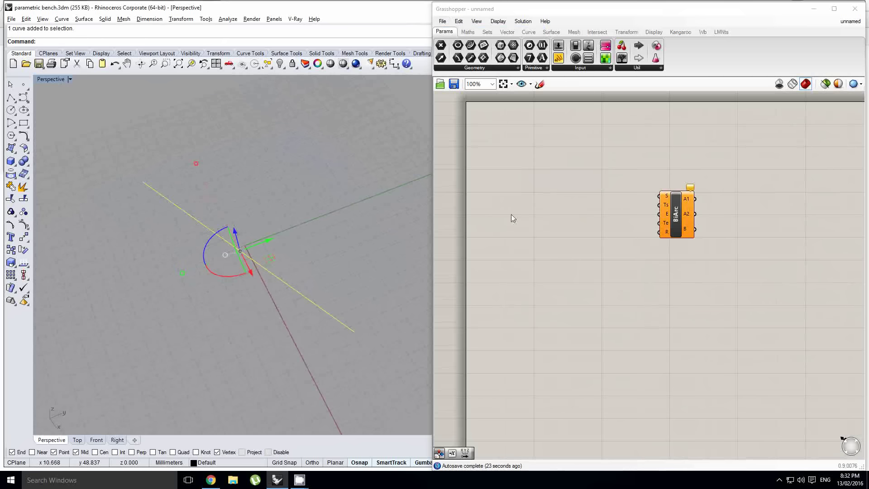
pyautogui.moveTo(339, 226); pyautogui.dragTo(350, 233, button='right')
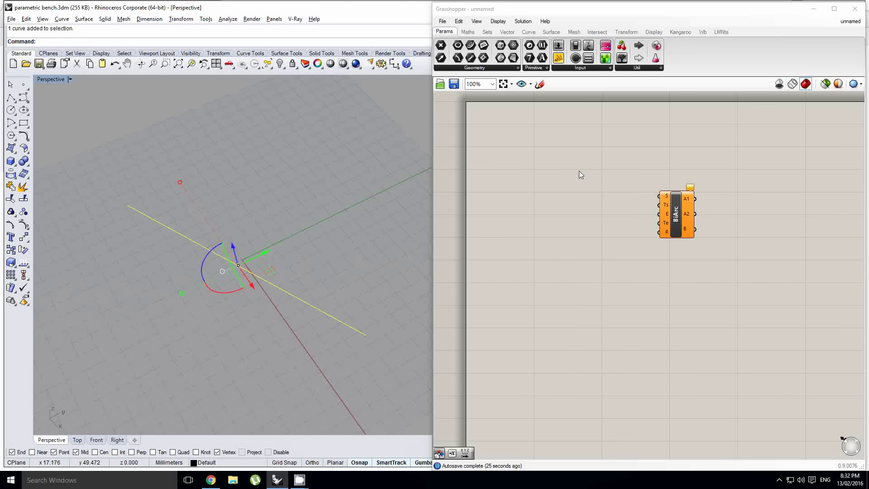
pyautogui.doubleClick(573, 180)
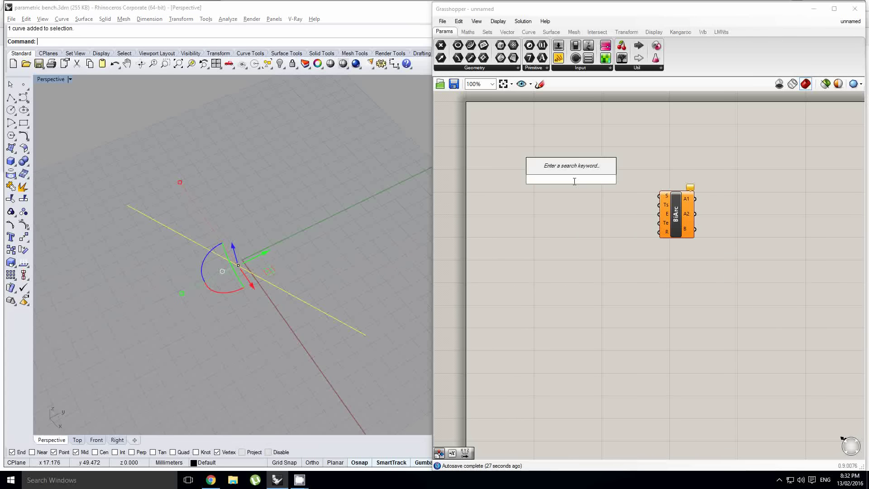
pyautogui.write('curve')
pyautogui.press('Return')
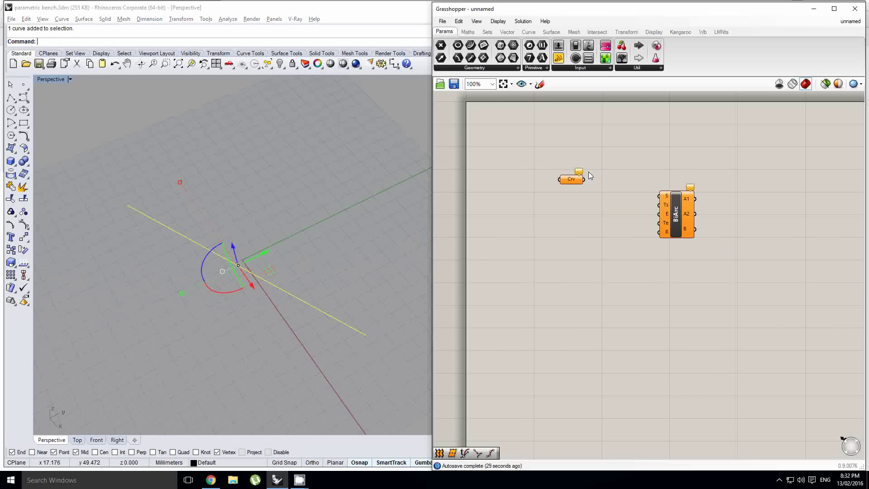
pyautogui.doubleClick(567, 204)
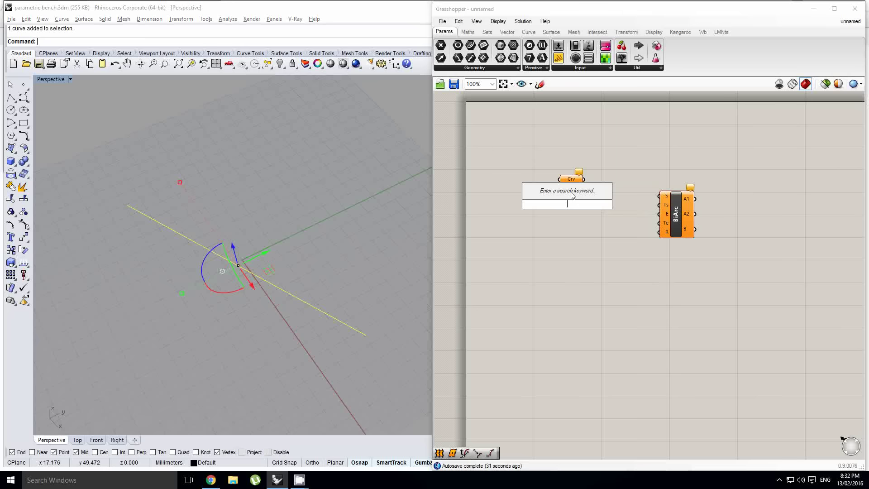
pyautogui.write('line')
pyautogui.click(573, 194)
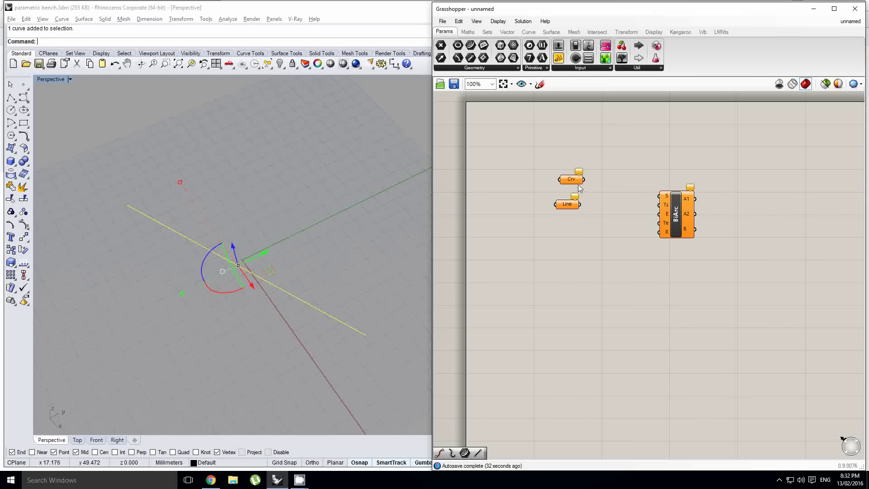
pyautogui.rightClick(564, 206)
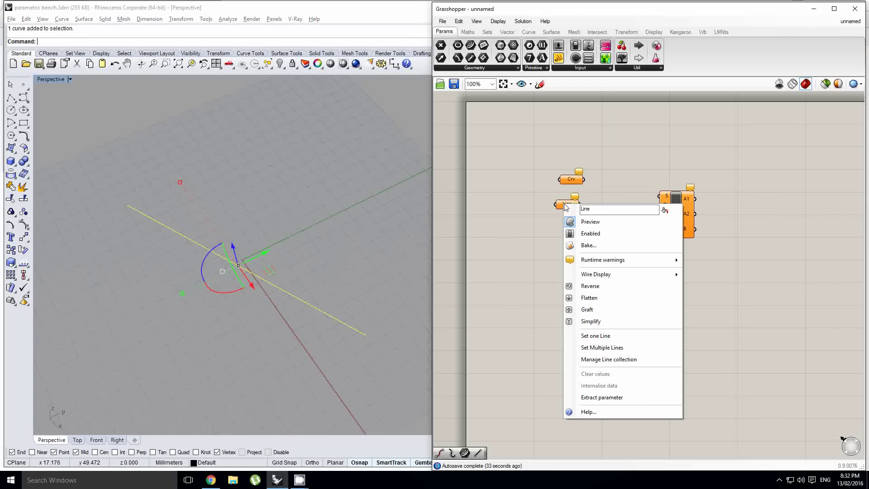
pyautogui.click(603, 347)
pyautogui.click(366, 335)
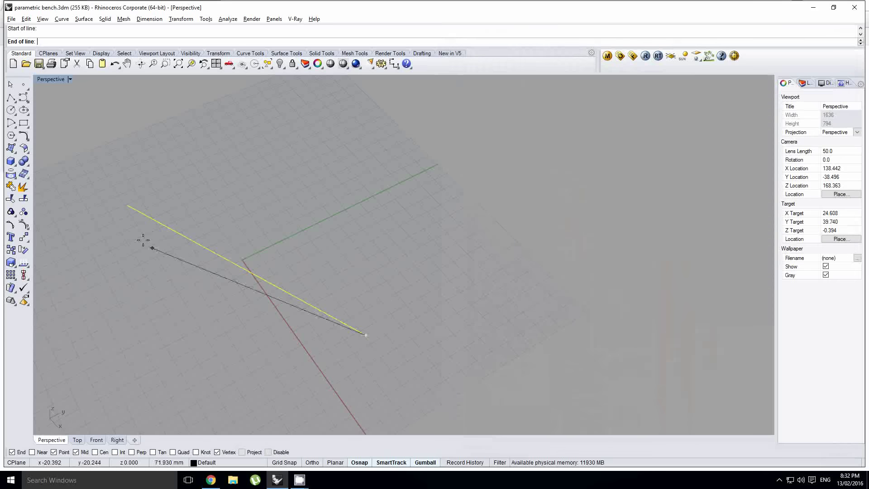
pyautogui.click(129, 203)
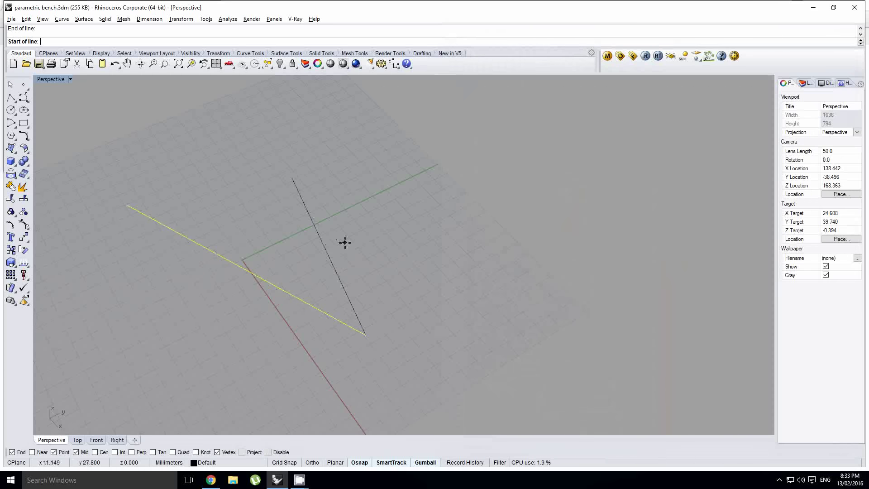
pyautogui.press('Return')
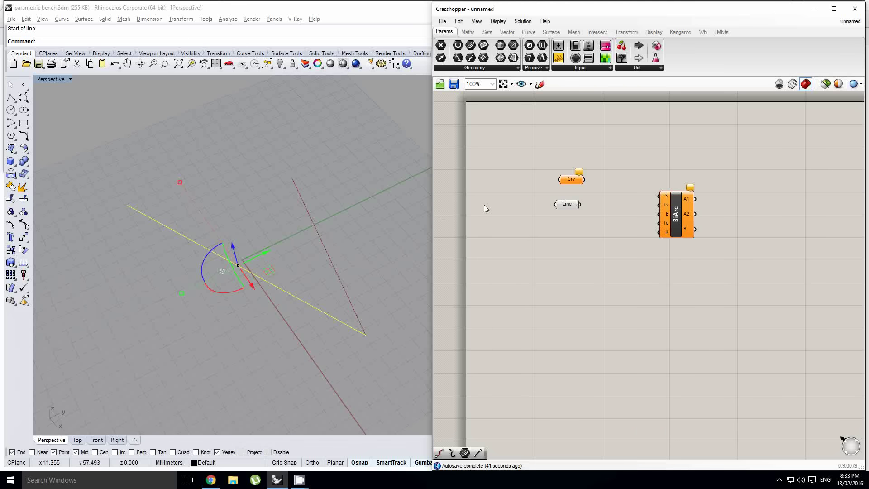
pyautogui.click(567, 204)
pyautogui.press('Delete')
# Set the existing Rhino line as the single curve referenced by the Curve parameter
pyautogui.rightClick(571, 179)
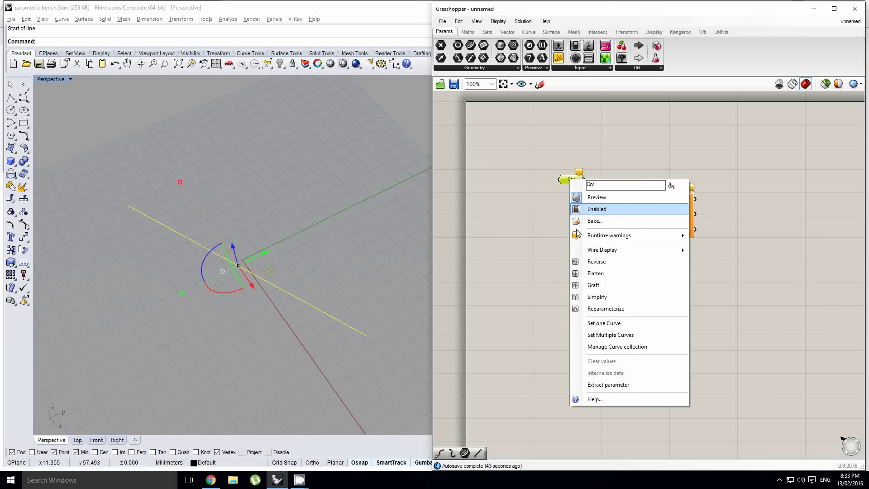
pyautogui.click(592, 324)
pyautogui.scroll(10, 320, 251)
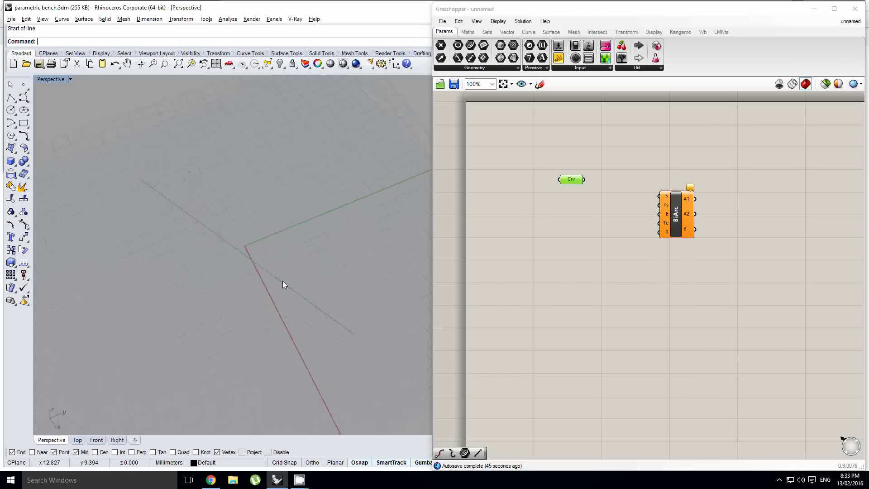
pyautogui.doubleClick(610, 197)
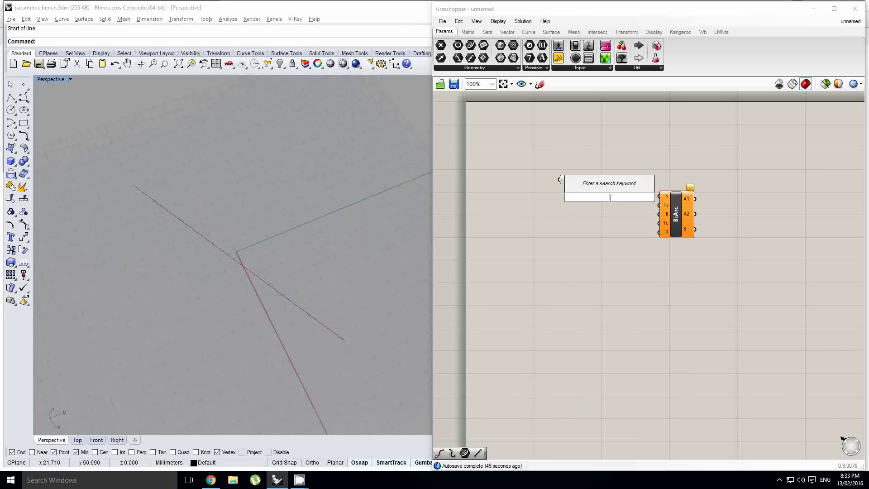
pyautogui.write('bend')
pyautogui.click(595, 178)
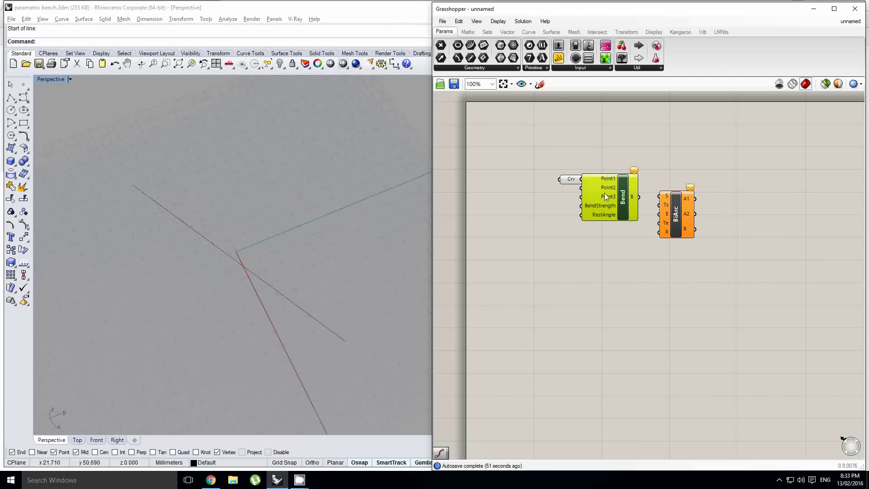
pyautogui.press('Delete')
# Add an End Points component between the Curve parameter and BiArc, and feed the curve into its C input
pyautogui.doubleClick(605, 194)
pyautogui.write('end')
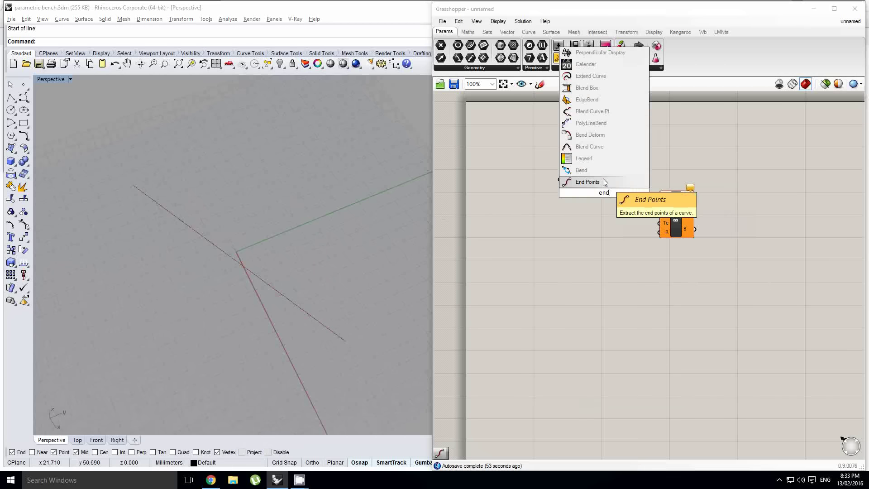
pyautogui.click(603, 179)
pyautogui.moveTo(577, 179); pyautogui.dragTo(624, 188)
pyautogui.scroll(2, 545, 189)
pyautogui.click(634, 193)
# Connect the start and end outputs of End Points to the S and E inputs of BiArc
pyautogui.moveTo(658, 186); pyautogui.dragTo(636, 182, button='right')
pyautogui.moveTo(631, 178); pyautogui.dragTo(702, 195)
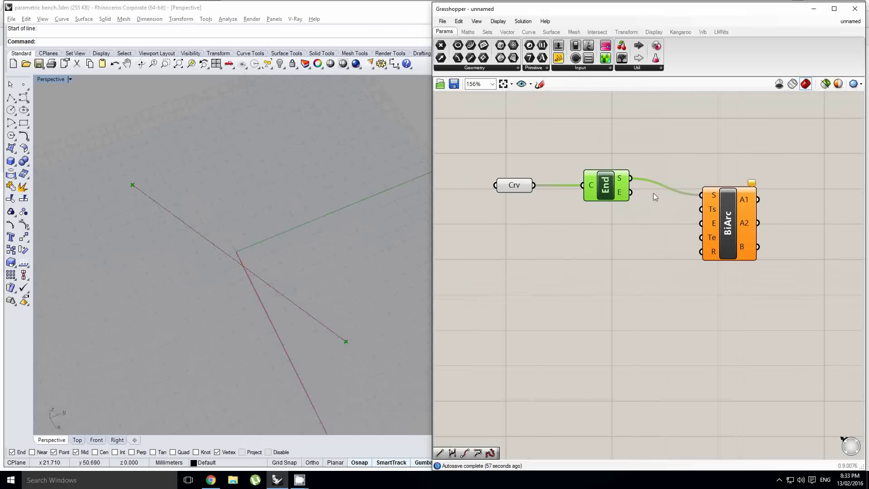
pyautogui.moveTo(630, 192); pyautogui.dragTo(750, 217)
pyautogui.moveTo(720, 212); pyautogui.dragTo(736, 210, button='right')
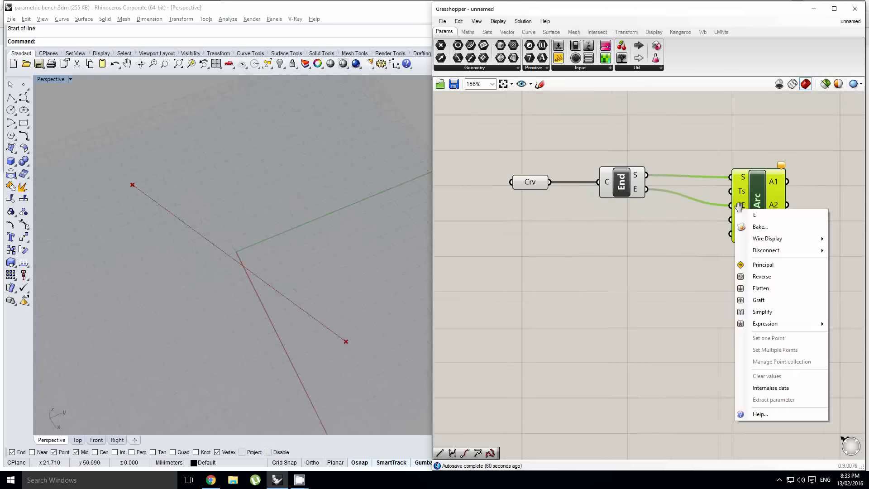
pyautogui.moveTo(757, 205); pyautogui.dragTo(763, 203)
pyautogui.click(694, 214)
pyautogui.moveTo(676, 207); pyautogui.dragTo(711, 211, button='right')
pyautogui.scroll(-2, 696, 214)
pyautogui.moveTo(669, 200); pyautogui.dragTo(647, 205, button='right')
# Add an MD Slider below the Curve parameter and connect it to the Ts input of BiArc
pyautogui.click(582, 69)
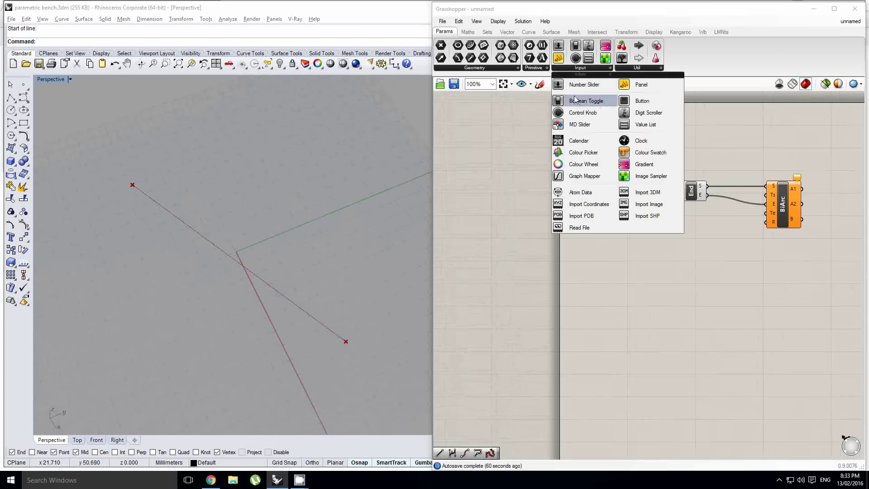
pyautogui.click(580, 124)
pyautogui.click(568, 196)
pyautogui.moveTo(567, 195)
pyautogui.mouseDown()
pyautogui.moveTo(568, 217)
pyautogui.moveTo(570, 204)
pyautogui.mouseUp()
pyautogui.moveTo(592, 174); pyautogui.dragTo(765, 195)
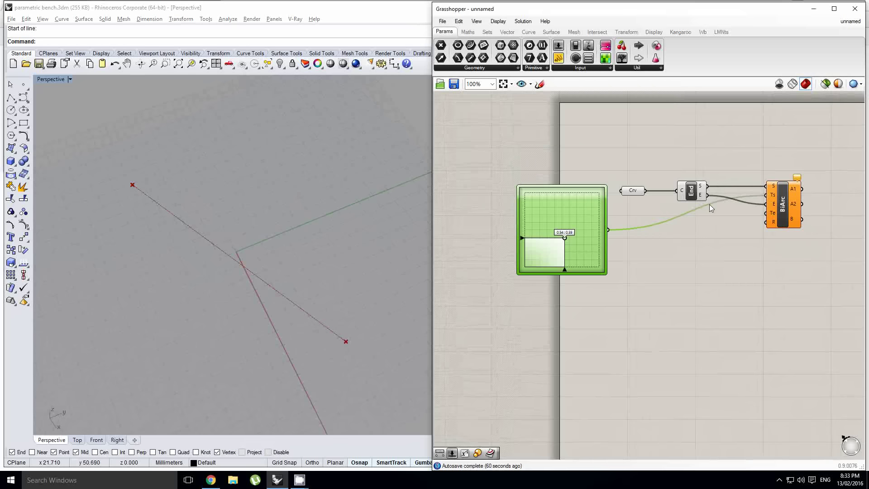
# Try driving the Te input of BiArc with a copy of the MD slider while varying both sliders
pyautogui.keyDown('alt'); pyautogui.moveTo(577, 234); pyautogui.dragTo(767, 213); pyautogui.keyUp('alt')
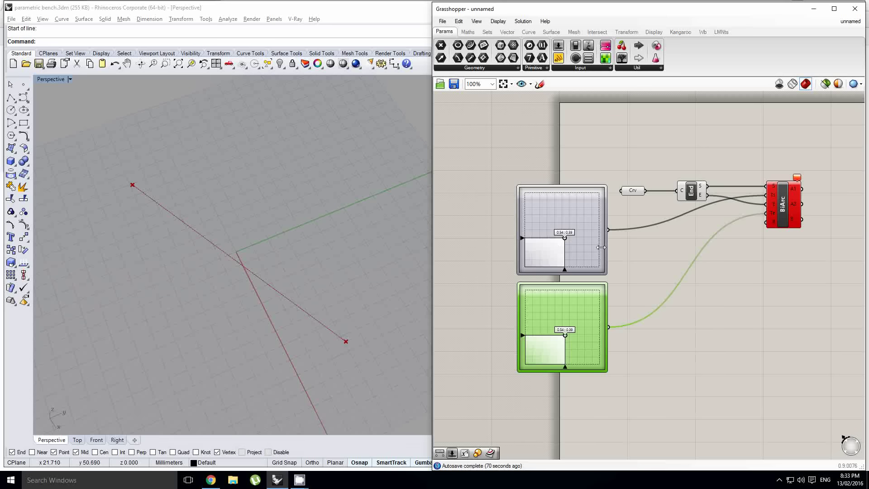
pyautogui.moveTo(563, 240)
pyautogui.mouseDown()
pyautogui.moveTo(520, 247)
pyautogui.moveTo(519, 268)
pyautogui.moveTo(534, 201)
pyautogui.moveTo(623, 289)
pyautogui.moveTo(604, 195)
pyautogui.moveTo(510, 178)
pyautogui.moveTo(596, 226)
pyautogui.moveTo(527, 262)
pyautogui.moveTo(527, 243)
pyautogui.moveTo(580, 205)
pyautogui.moveTo(556, 226)
pyautogui.moveTo(586, 213)
pyautogui.moveTo(549, 232)
pyautogui.mouseUp()
pyautogui.moveTo(540, 365)
pyautogui.mouseDown()
pyautogui.moveTo(582, 315)
pyautogui.moveTo(544, 375)
pyautogui.mouseUp()
pyautogui.moveTo(569, 347); pyautogui.dragTo(581, 332)
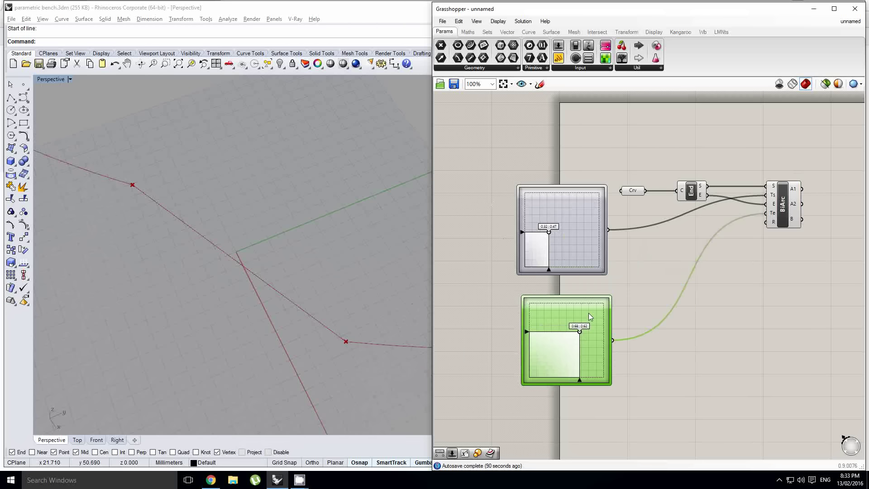
pyautogui.press('Delete')
# Set both the X and Y domains of the MD slider feeding Ts to -1 to 1.0
pyautogui.click(568, 236)
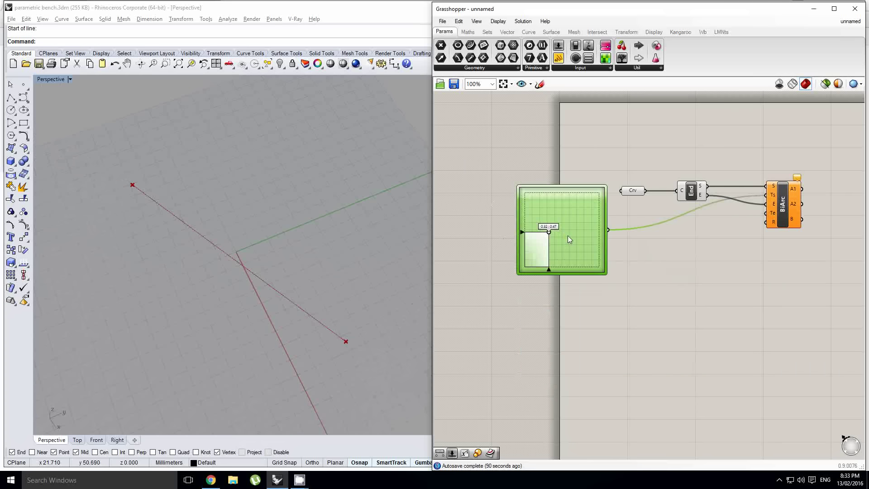
pyautogui.doubleClick(569, 240)
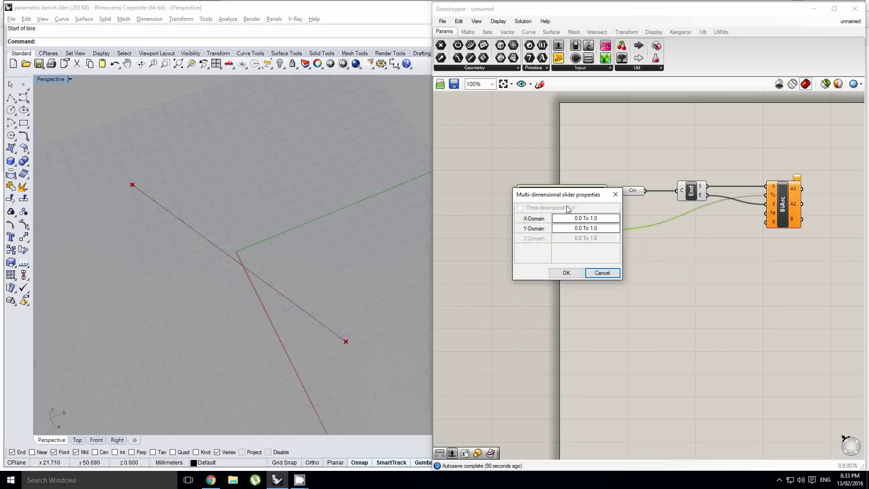
pyautogui.moveTo(564, 197); pyautogui.dragTo(539, 234)
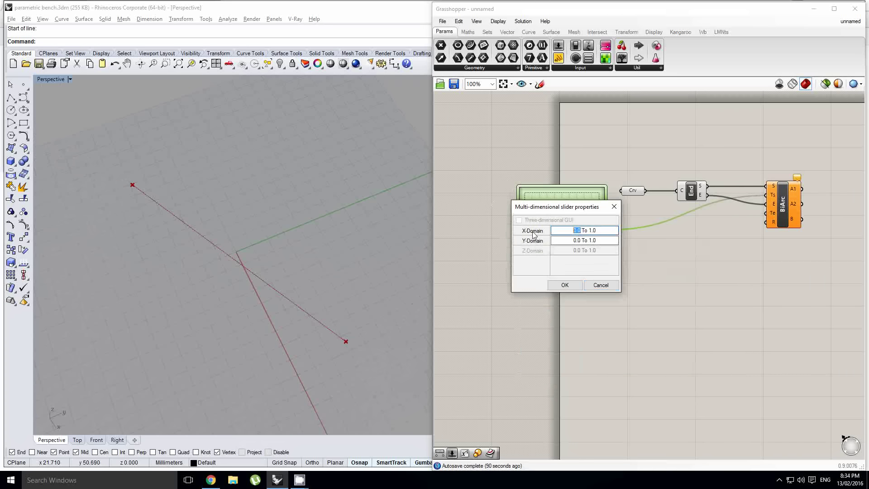
pyautogui.write('-1')
pyautogui.doubleClick(563, 241)
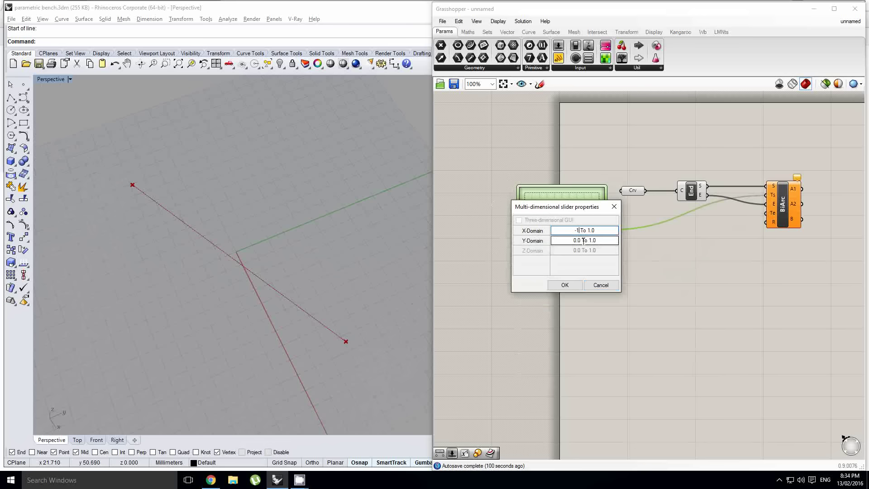
pyautogui.write('-1')
pyautogui.click(561, 285)
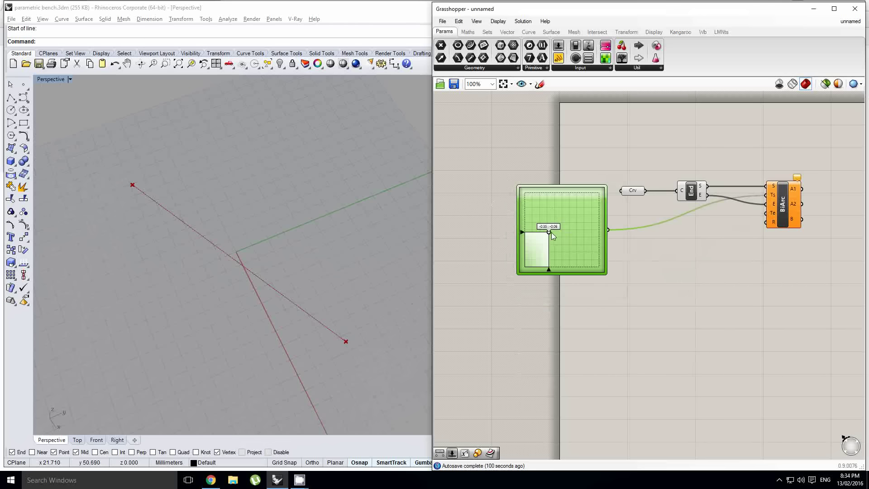
# Test the extended range of the MD slider by moving its handle to -1.0 ; -1.0 and to 1.0 ; 1.0
pyautogui.scroll(3, 553, 231)
pyautogui.moveTo(553, 232); pyautogui.dragTo(492, 328)
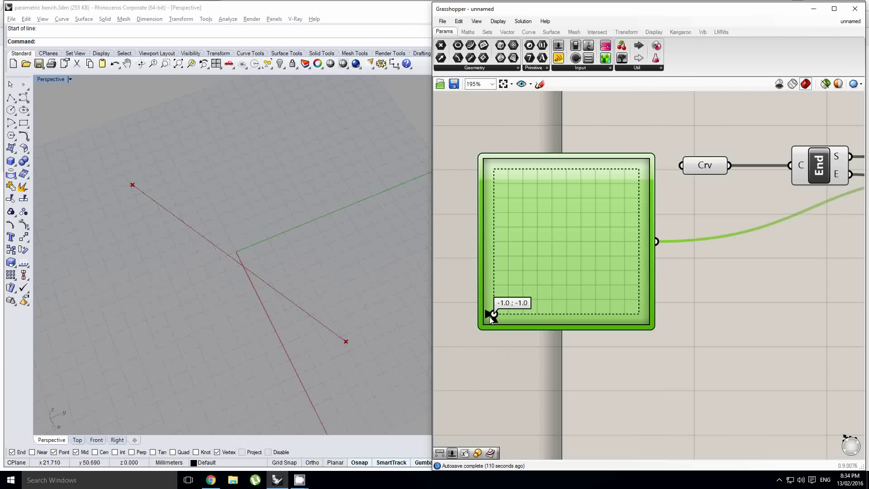
pyautogui.moveTo(490, 316); pyautogui.dragTo(696, 122)
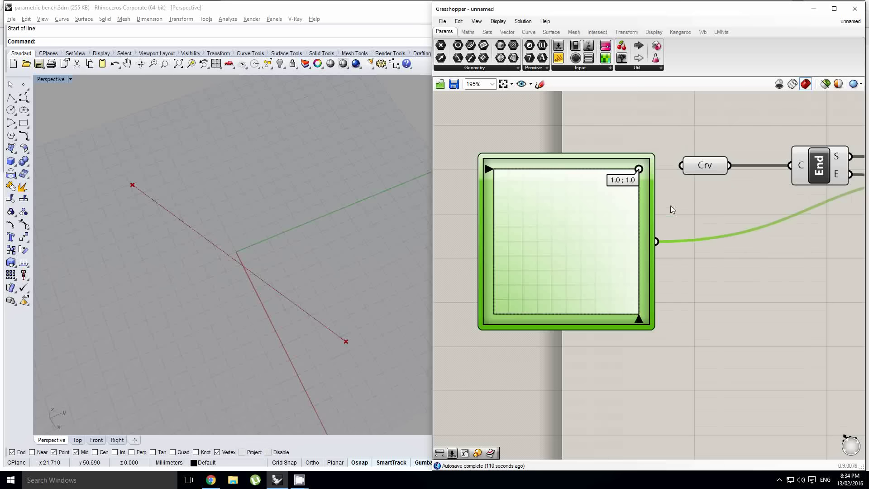
# Duplicate the extended-range MD slider below the original and connect the copy to the Te input of BiArc
pyautogui.scroll(-5, 651, 213)
pyautogui.scroll(1, 648, 223)
pyautogui.click(644, 221)
pyautogui.keyDown('alt'); pyautogui.moveTo(609, 210); pyautogui.dragTo(756, 194); pyautogui.keyUp('alt')
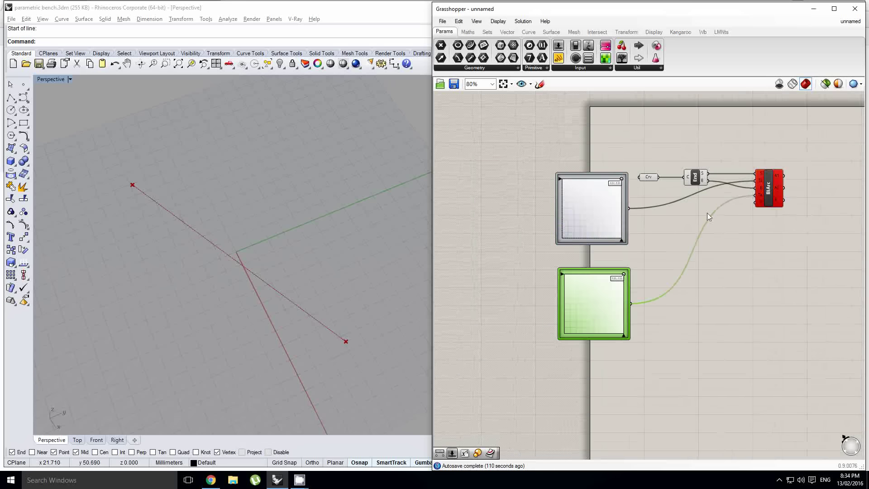
pyautogui.scroll(2, 707, 213)
pyautogui.click(653, 236)
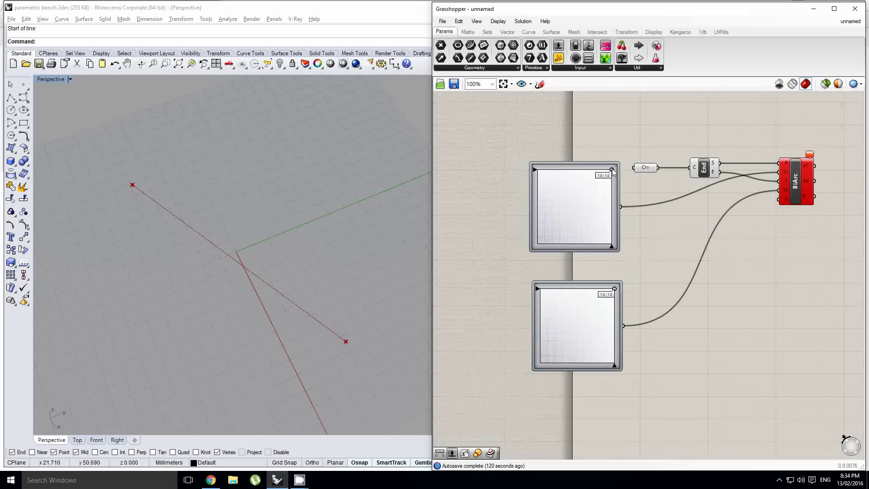
# Shape the BiArc by setting the Ts slider to about -1.0 ; -0.3 and the Te slider to about 0.05 ; -1.0
pyautogui.moveTo(612, 170); pyautogui.dragTo(537, 217)
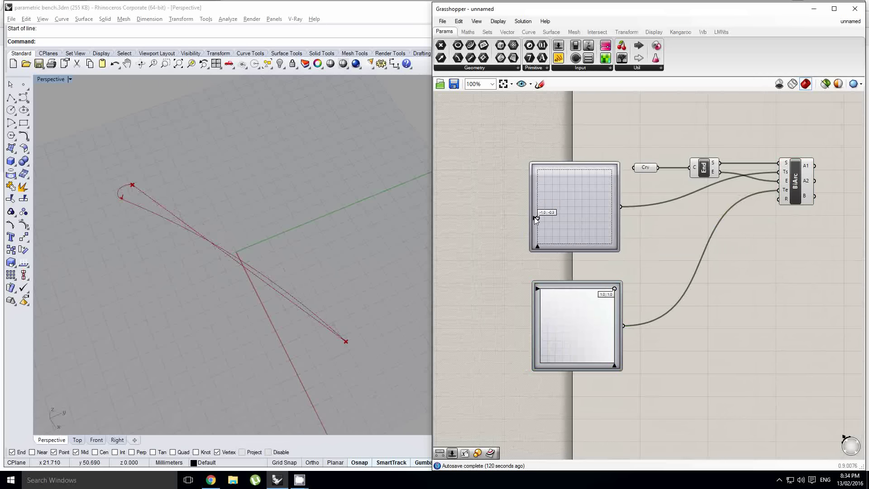
pyautogui.moveTo(616, 290); pyautogui.dragTo(578, 365)
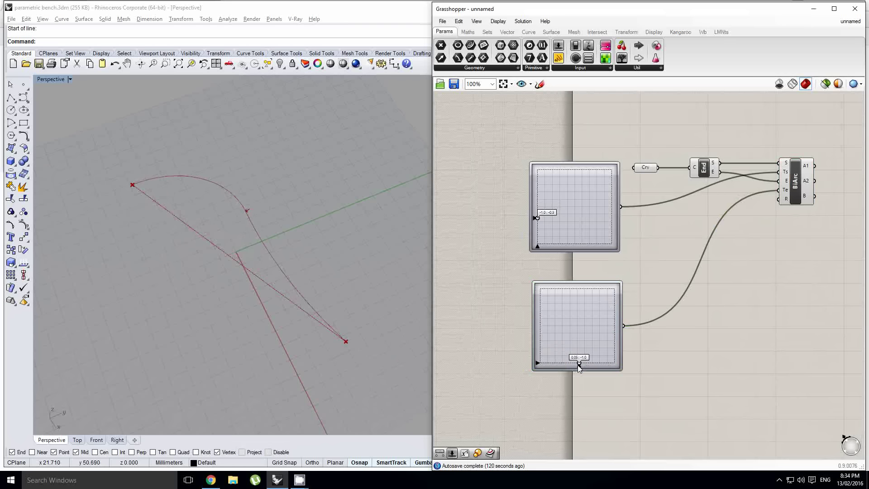
pyautogui.moveTo(316, 226); pyautogui.dragTo(357, 241, button='right')
# Add a number slider above the Curve parameter for the R input of BiArc and set it to 0.467
pyautogui.moveTo(672, 105); pyautogui.dragTo(634, 178, button='right')
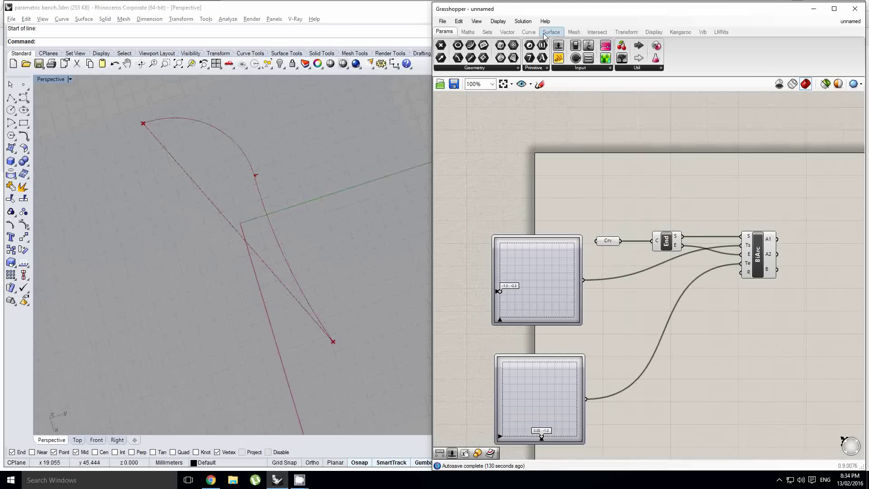
pyautogui.scroll(1, 648, 210)
pyautogui.moveTo(624, 211); pyautogui.dragTo(772, 299)
pyautogui.rightClick(603, 209)
pyautogui.write('Ratio')
pyautogui.press('Return')
pyautogui.scroll(3, 635, 202)
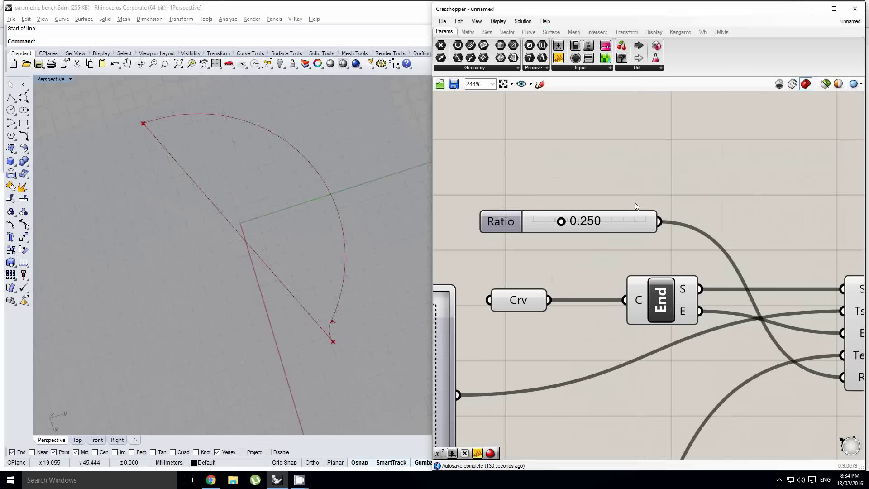
pyautogui.moveTo(562, 220); pyautogui.dragTo(586, 229)
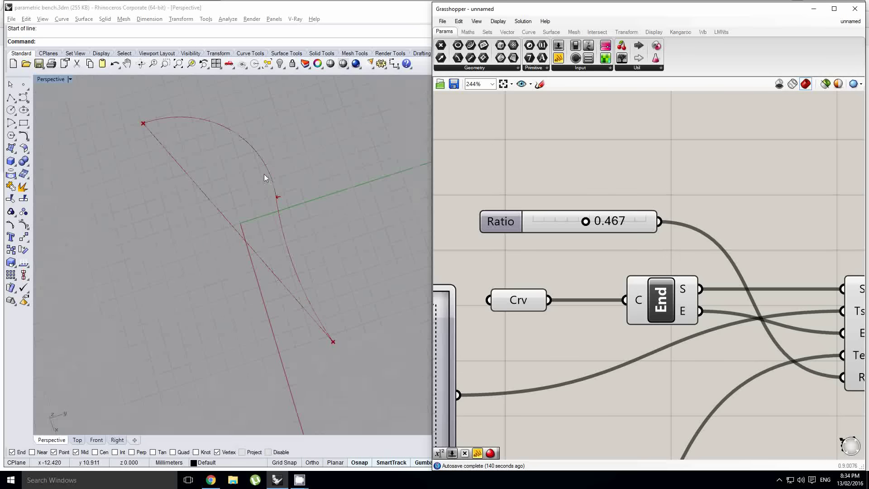
# Add a Divide Curve component beside BiArc and feed BiArc's B output into its C input
pyautogui.moveTo(264, 174); pyautogui.dragTo(300, 181, button='right')
pyautogui.scroll(-4, 300, 182)
pyautogui.scroll(-5, 550, 186)
pyautogui.scroll(1, 670, 200)
pyautogui.moveTo(672, 200); pyautogui.dragTo(647, 203, button='right')
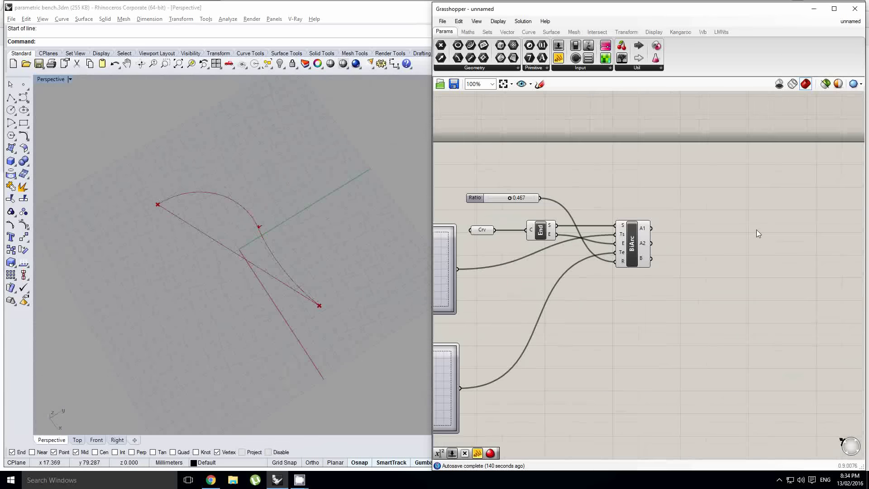
pyautogui.doubleClick(758, 230)
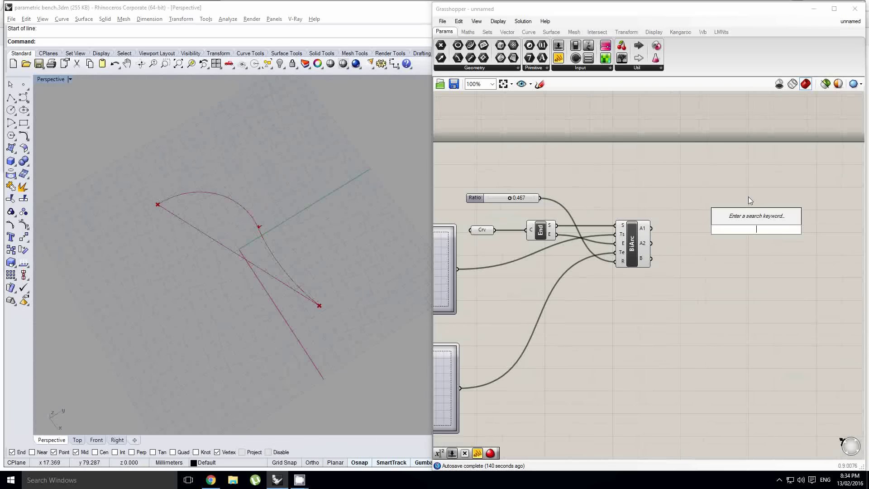
pyautogui.write('divide')
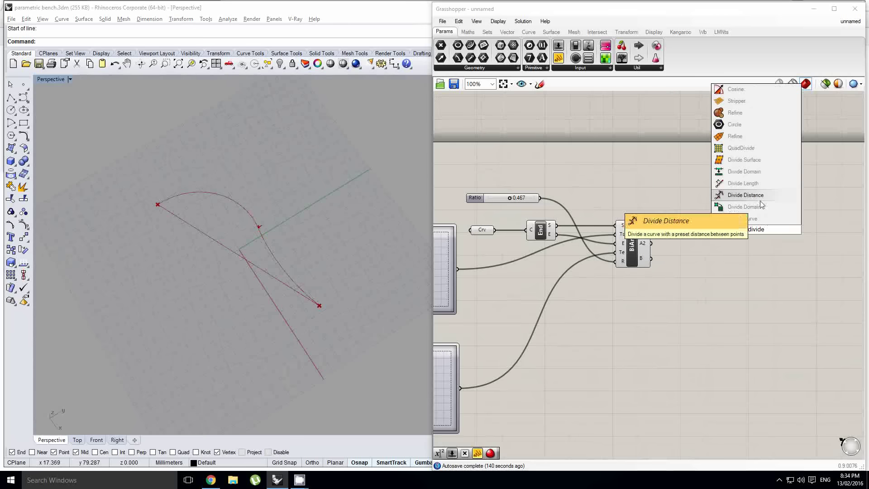
pyautogui.click(767, 217)
pyautogui.scroll(1, 753, 225)
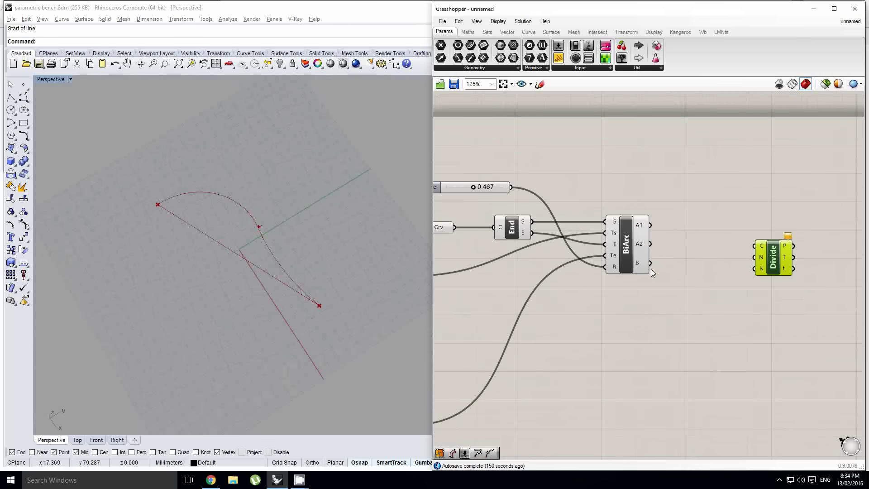
pyautogui.moveTo(650, 263); pyautogui.dragTo(781, 276)
# Add an integer slider with a maximum of 20, connect it to Divide Curve's N input and set it to 8
pyautogui.moveTo(703, 292); pyautogui.dragTo(652, 247, button='right')
pyautogui.click(648, 279)
pyautogui.rightClick(649, 228)
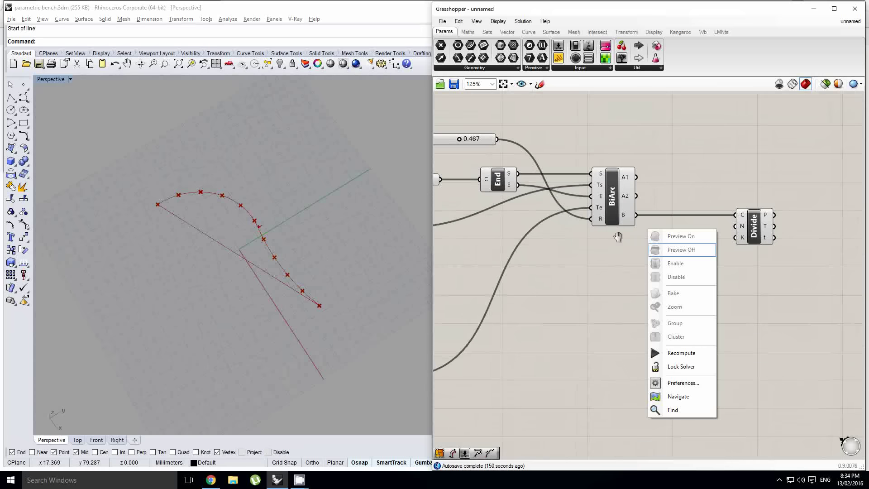
pyautogui.click(560, 58)
pyautogui.click(575, 276)
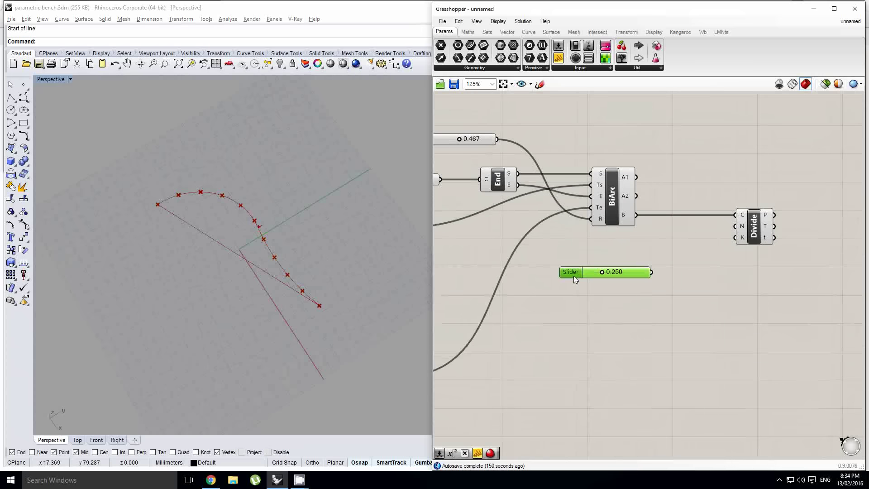
pyautogui.doubleClick(574, 276)
pyautogui.doubleClick(577, 299)
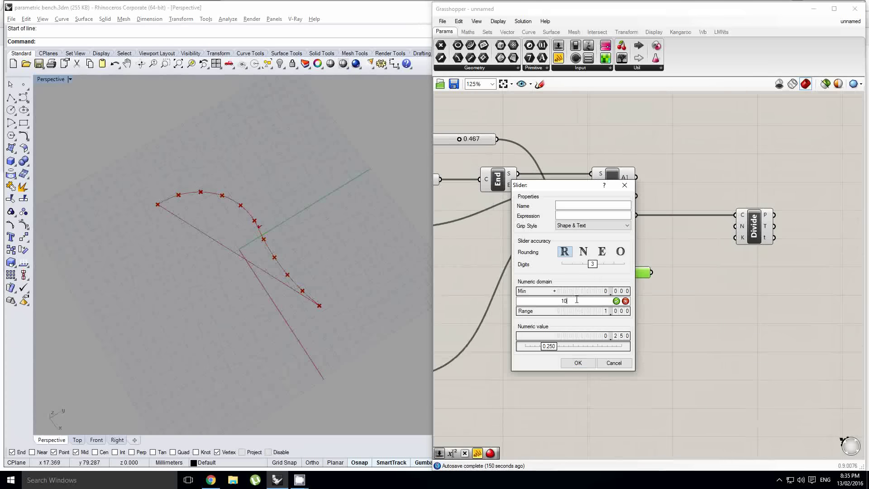
pyautogui.write('20')
pyautogui.click(584, 251)
pyautogui.click(578, 363)
pyautogui.moveTo(652, 272); pyautogui.dragTo(736, 226)
pyautogui.moveTo(604, 273); pyautogui.dragTo(612, 273)
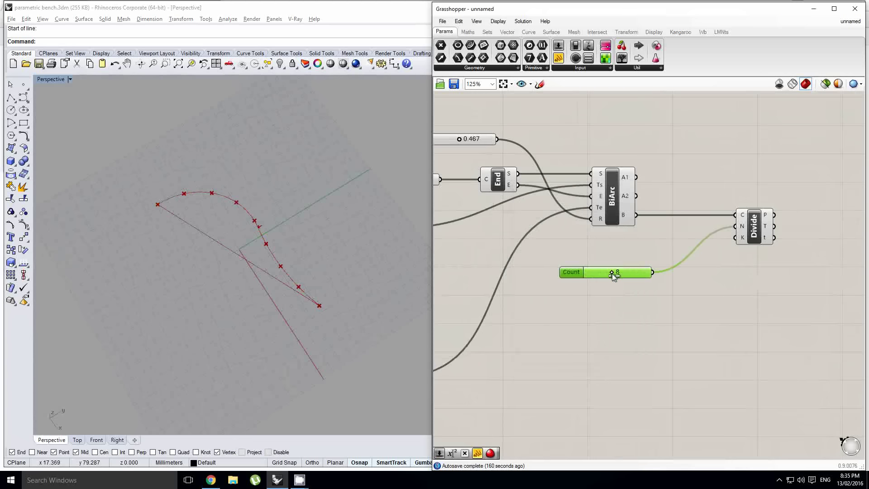
# Examine the division points along the BiArc curve in the perspective view with the Divide Curve component selected
pyautogui.moveTo(191, 330); pyautogui.dragTo(218, 272, button='right')
pyautogui.moveTo(297, 247); pyautogui.dragTo(284, 263, button='right')
pyautogui.scroll(5, 284, 266)
pyautogui.moveTo(643, 298); pyautogui.dragTo(585, 299, button='right')
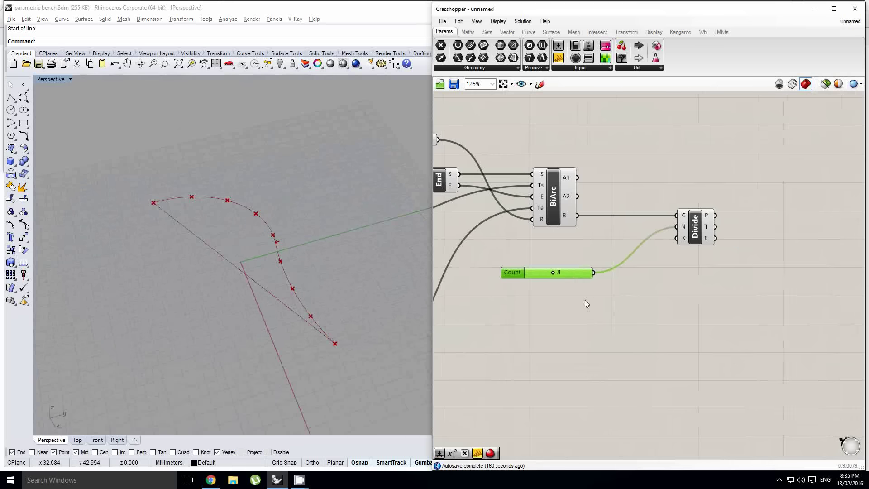
pyautogui.click(585, 300)
pyautogui.moveTo(636, 275)
pyautogui.mouseDown(button='right')
pyautogui.moveTo(602, 263)
pyautogui.moveTo(639, 262)
pyautogui.mouseUp(button='right')
pyautogui.click(661, 222)
pyautogui.keyDown('shift'); pyautogui.moveTo(250, 242); pyautogui.dragTo(273, 259, button='right'); pyautogui.keyUp('shift')
pyautogui.scroll(-2, 272, 259)
# Add a Graph Mapper below the division count slider
pyautogui.scroll(-3, 573, 300)
pyautogui.moveTo(603, 290); pyautogui.dragTo(705, 234, button='right')
pyautogui.scroll(-1, 705, 234)
pyautogui.scroll(1, 637, 277)
pyautogui.moveTo(656, 273); pyautogui.dragTo(623, 283, button='right')
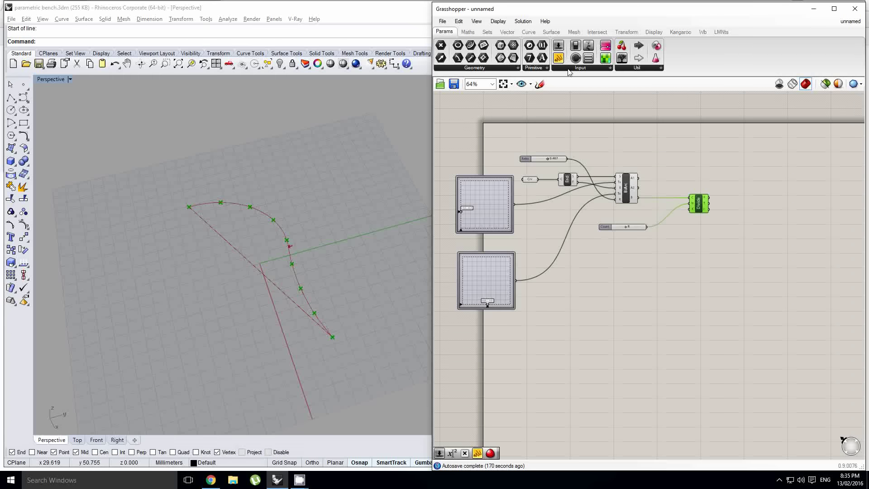
pyautogui.click(571, 68)
pyautogui.click(589, 178)
pyautogui.click(620, 288)
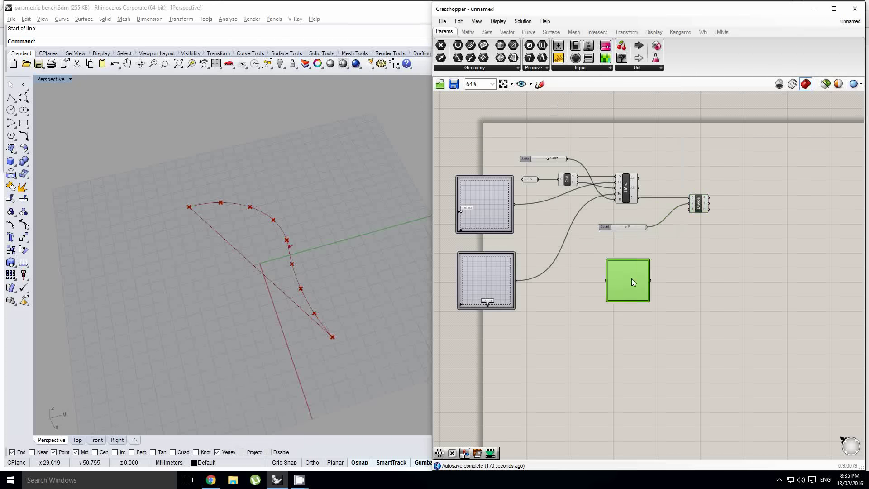
pyautogui.scroll(3, 631, 279)
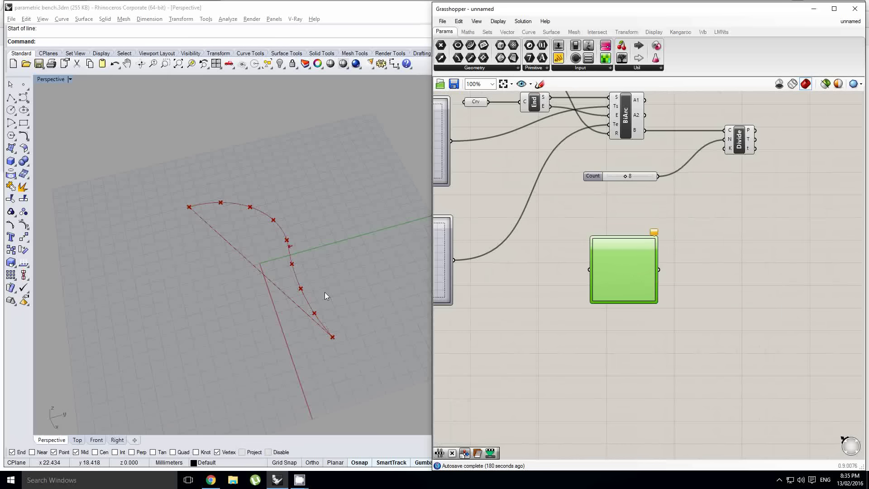
pyautogui.moveTo(325, 292); pyautogui.dragTo(316, 267, button='right')
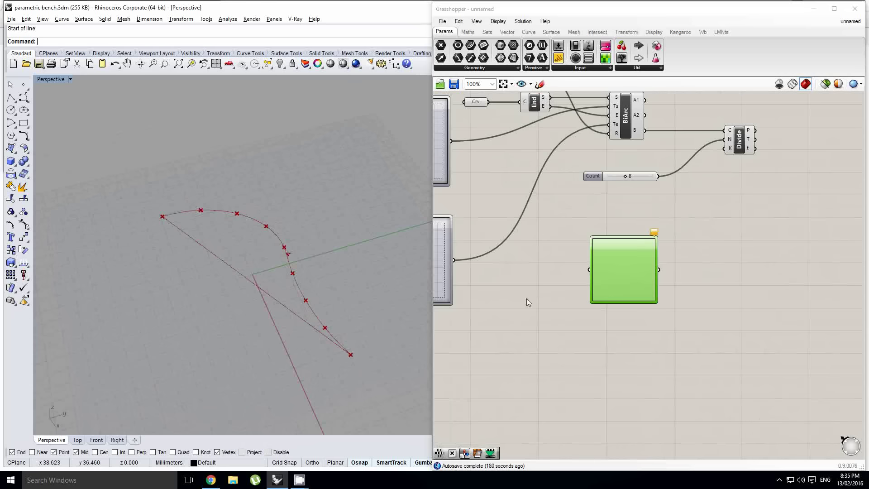
# Duplicate the blank Graph Mapper directly below the original
pyautogui.moveTo(526, 298); pyautogui.dragTo(530, 282, button='right')
pyautogui.click(583, 244)
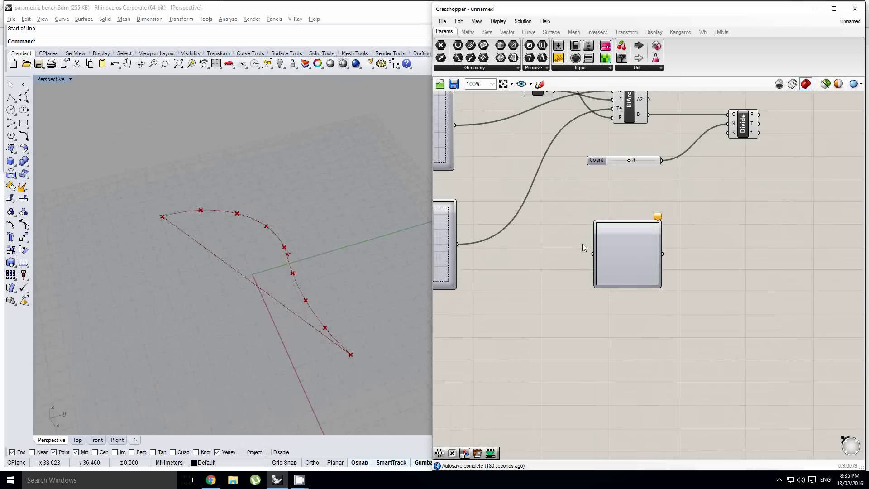
pyautogui.click(629, 252)
pyautogui.keyDown('alt'); pyautogui.moveTo(629, 253); pyautogui.dragTo(628, 333); pyautogui.keyUp('alt')
# Set the graph type of the upper Graph Mapper to Bezier
pyautogui.click(637, 246)
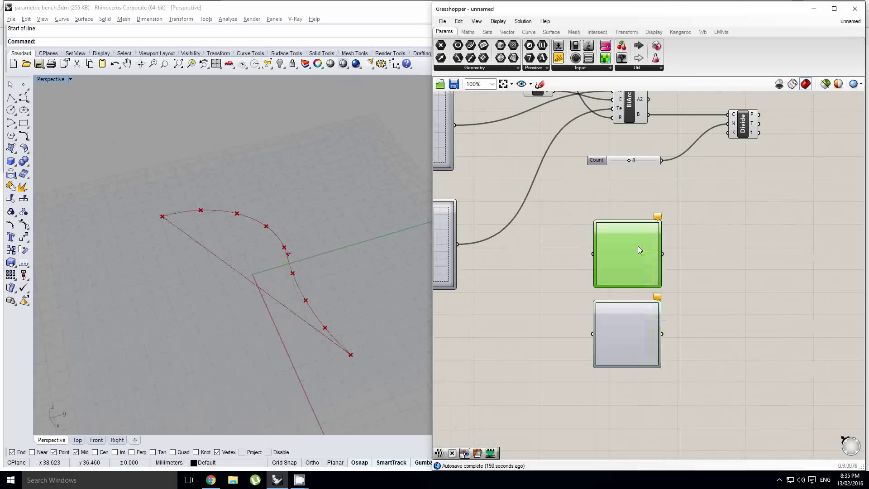
pyautogui.rightClick(638, 248)
pyautogui.moveTo(679, 375)
pyautogui.click(735, 364)
# Replace the blank lower Graph Mapper with a copy of the Bezier one
pyautogui.click(633, 340)
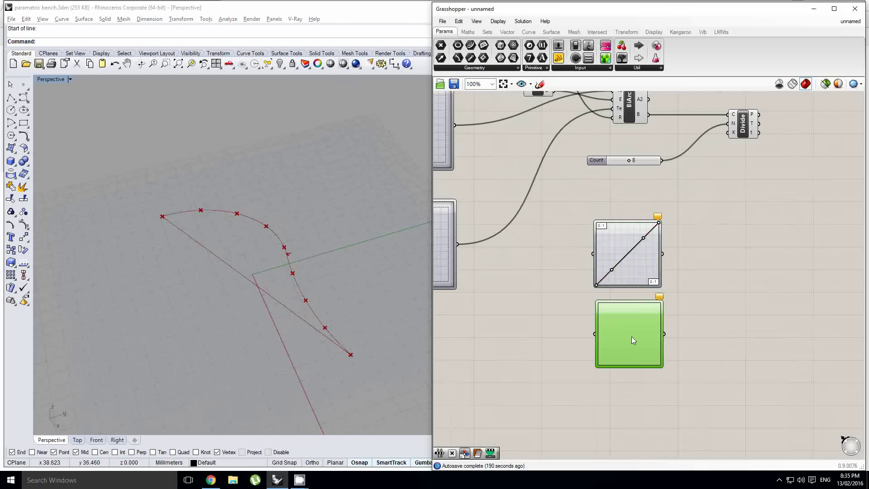
pyautogui.press('Delete')
pyautogui.keyDown('alt'); pyautogui.moveTo(633, 259); pyautogui.dragTo(632, 343); pyautogui.keyUp('alt')
pyautogui.scroll(1, 631, 290)
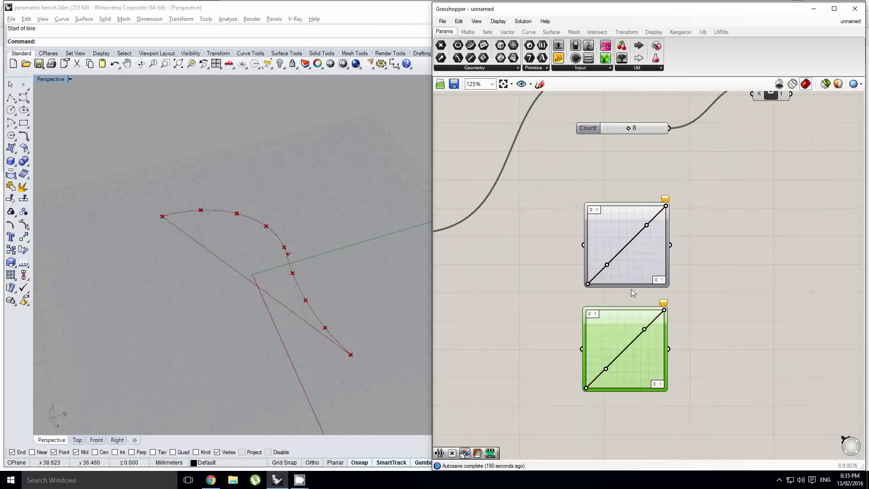
# Add a Range component and place it to the left of the two Graph Mappers
pyautogui.moveTo(756, 244); pyautogui.dragTo(666, 267, button='right')
pyautogui.click(665, 260)
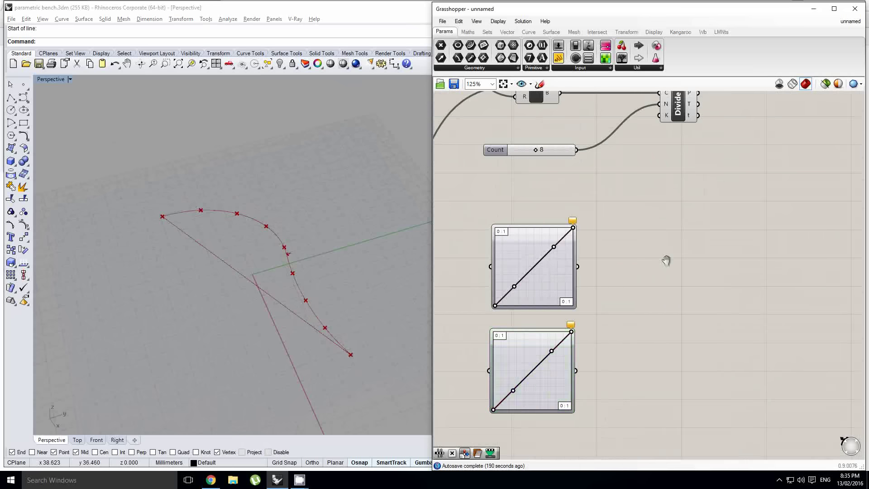
pyautogui.moveTo(652, 237); pyautogui.dragTo(701, 255, button='right')
pyautogui.click(672, 267)
pyautogui.moveTo(620, 207); pyautogui.dragTo(656, 222, button='right')
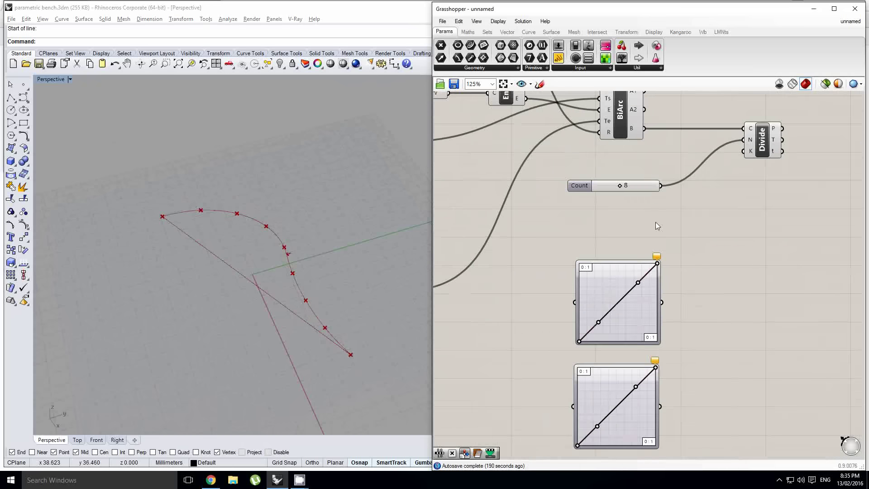
pyautogui.doubleClick(682, 231)
pyautogui.write('range')
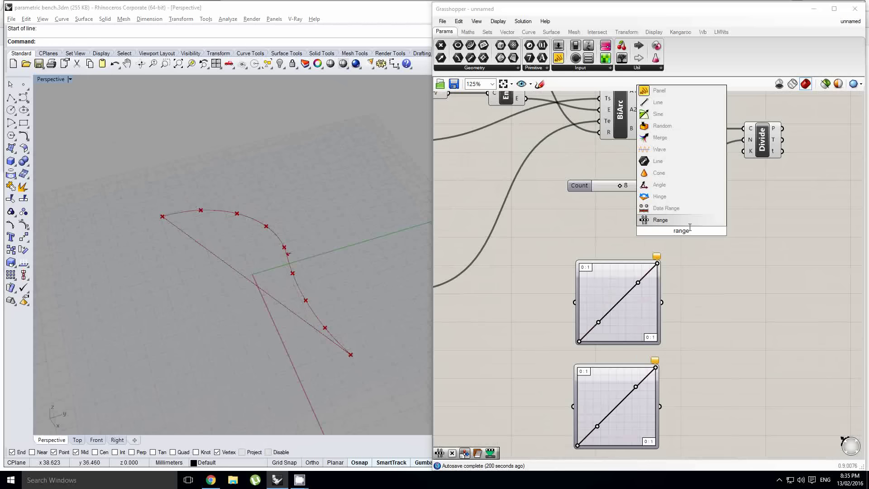
pyautogui.click(691, 222)
pyautogui.moveTo(676, 243); pyautogui.dragTo(701, 238, button='right')
pyautogui.moveTo(714, 223); pyautogui.dragTo(506, 351)
pyautogui.moveTo(521, 343); pyautogui.dragTo(593, 321, button='right')
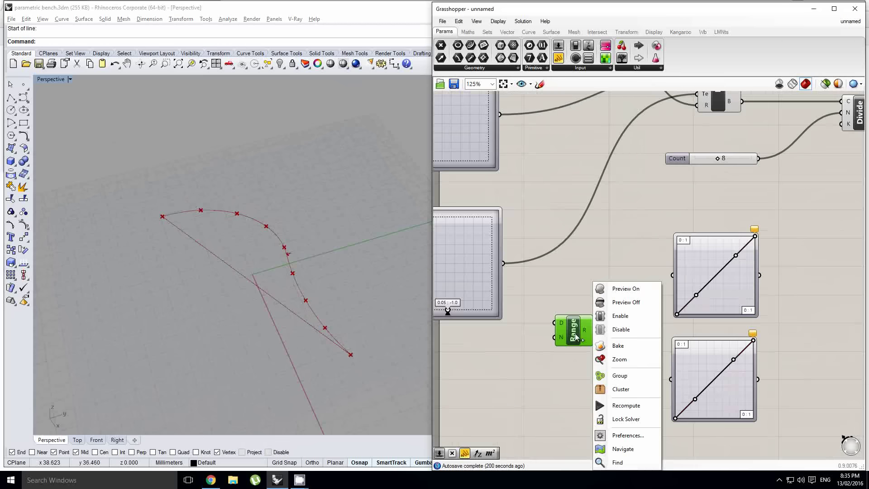
# Connect the Range output to the inputs of both Graph Mappers
pyautogui.click(584, 329)
pyautogui.moveTo(594, 330); pyautogui.dragTo(673, 275)
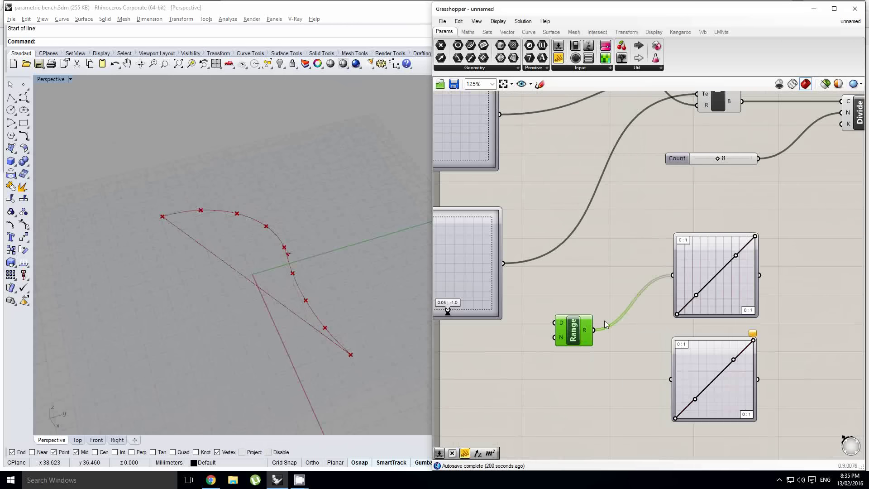
pyautogui.moveTo(595, 330); pyautogui.dragTo(671, 379)
pyautogui.moveTo(594, 330); pyautogui.dragTo(674, 338, button='right')
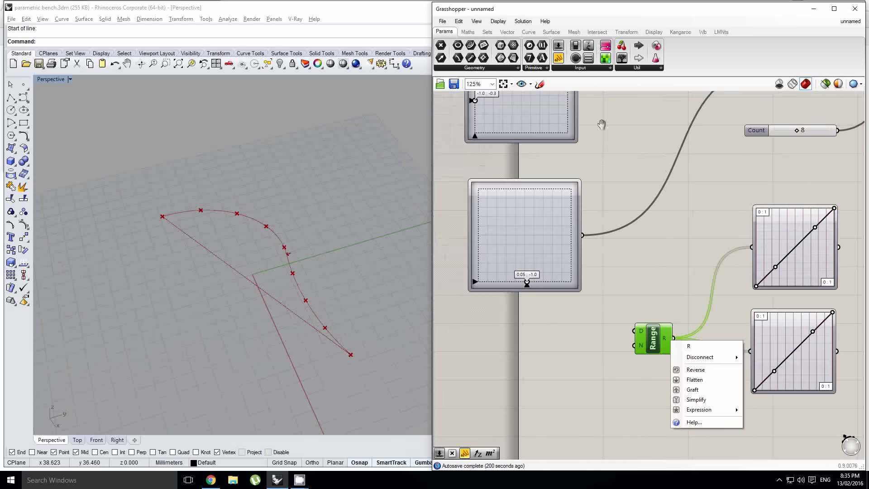
# Place a number slider to the left of the Range component
pyautogui.click(558, 46)
pyautogui.click(539, 354)
pyautogui.click(498, 355)
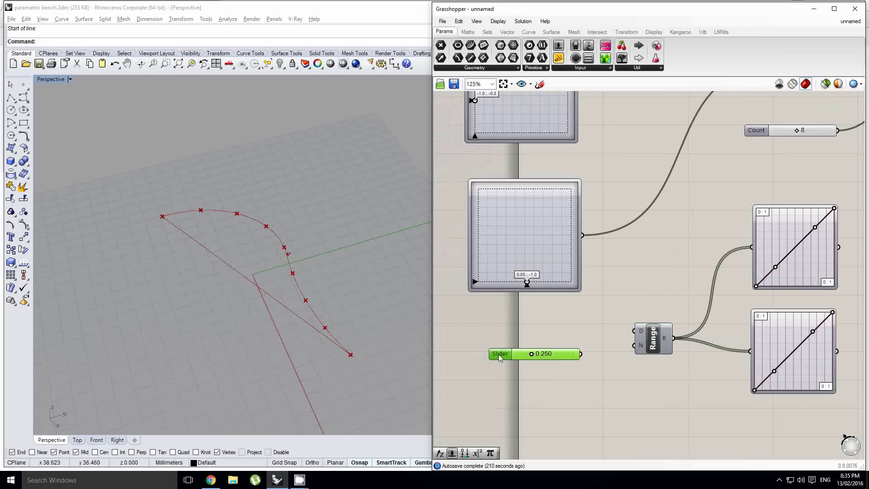
# Make the slider an integer slider with a maximum of 20, set to 5, and wire it to the Range's N input
pyautogui.doubleClick(503, 356)
pyautogui.click(508, 378)
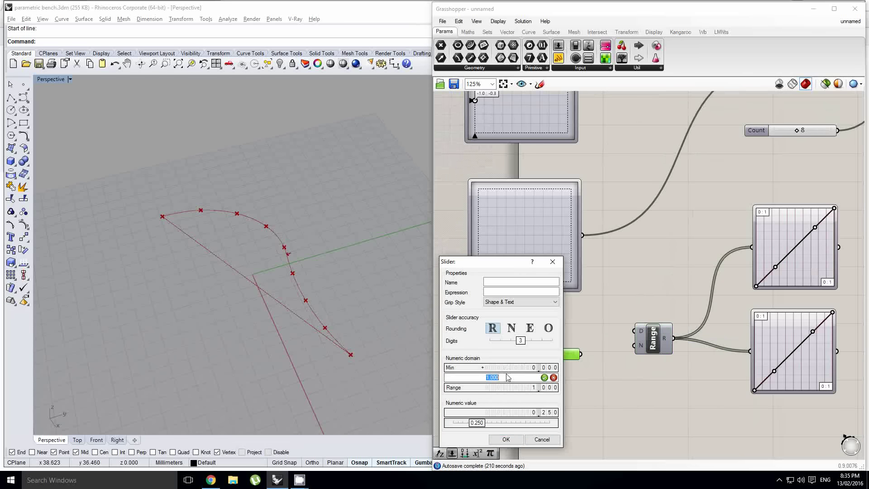
pyautogui.write('20')
pyautogui.click(511, 328)
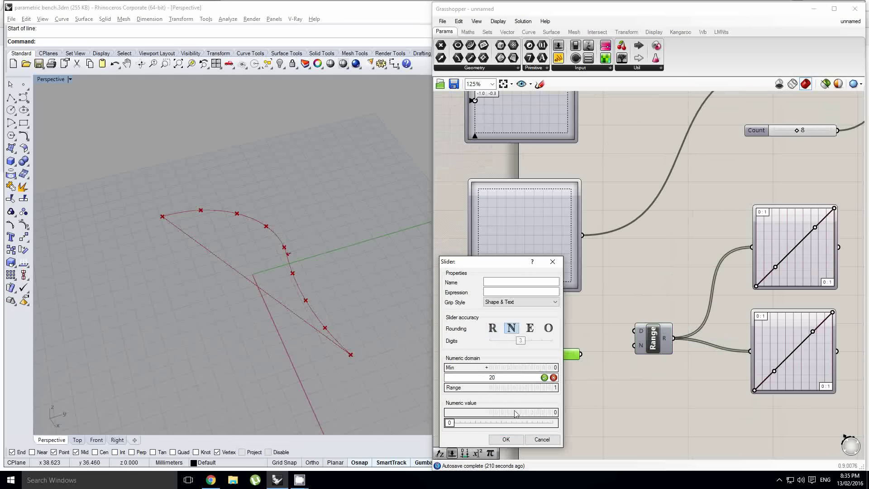
pyautogui.click(460, 426)
pyautogui.click(506, 440)
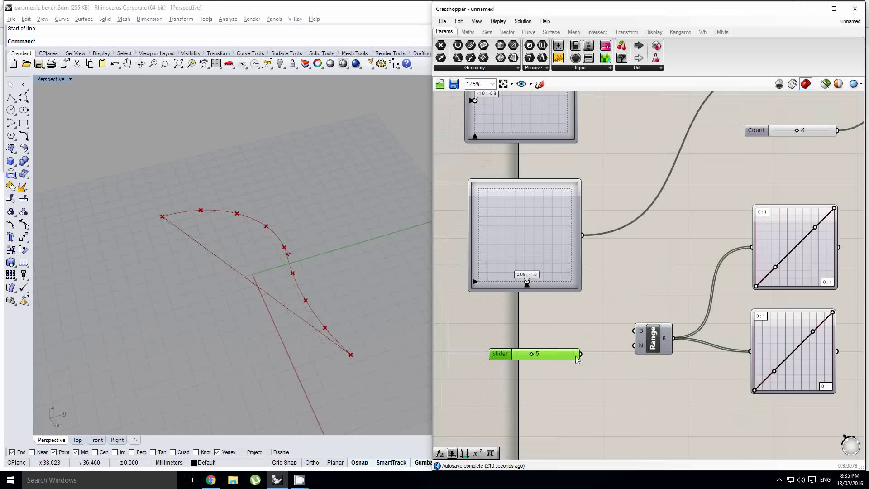
pyautogui.moveTo(582, 354); pyautogui.dragTo(633, 345)
# Shape the upper Graph Mapper's Bezier with a flat start and a steep rise, lowering its end point to just above mid-height
pyautogui.moveTo(738, 284); pyautogui.dragTo(602, 292, button='right')
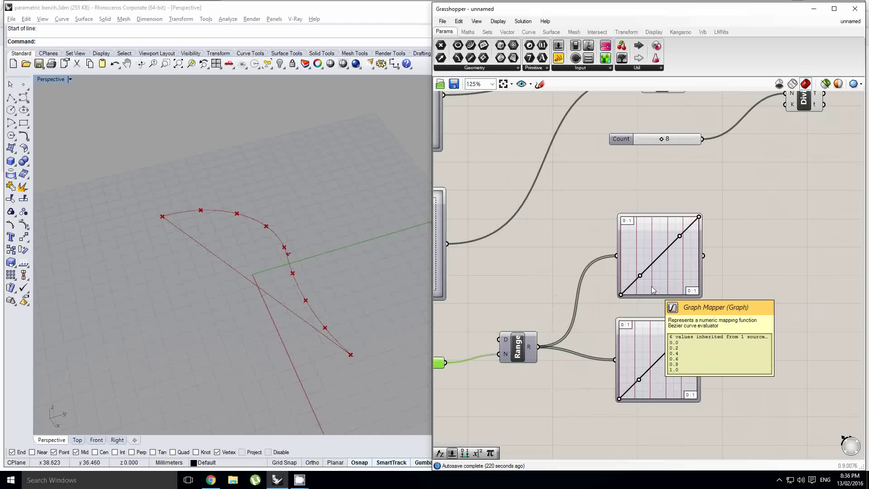
pyautogui.moveTo(675, 255); pyautogui.dragTo(661, 261, button='right')
pyautogui.scroll(1, 624, 284)
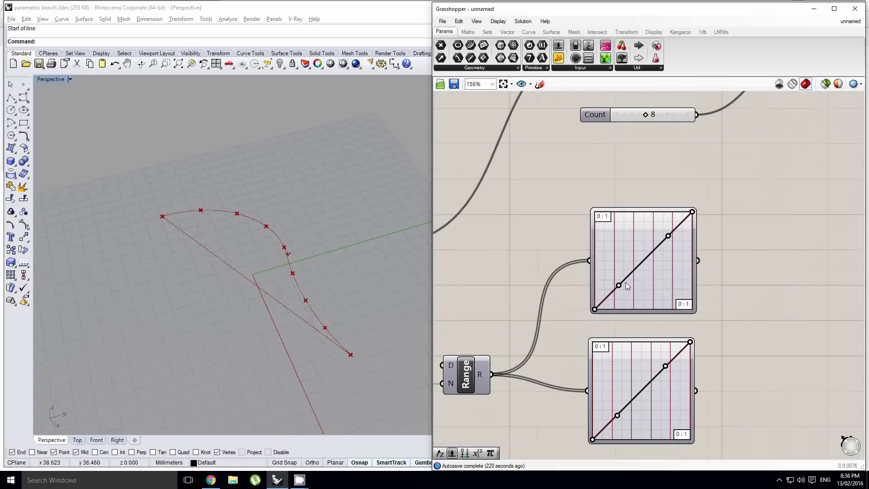
pyautogui.moveTo(619, 285); pyautogui.dragTo(659, 323)
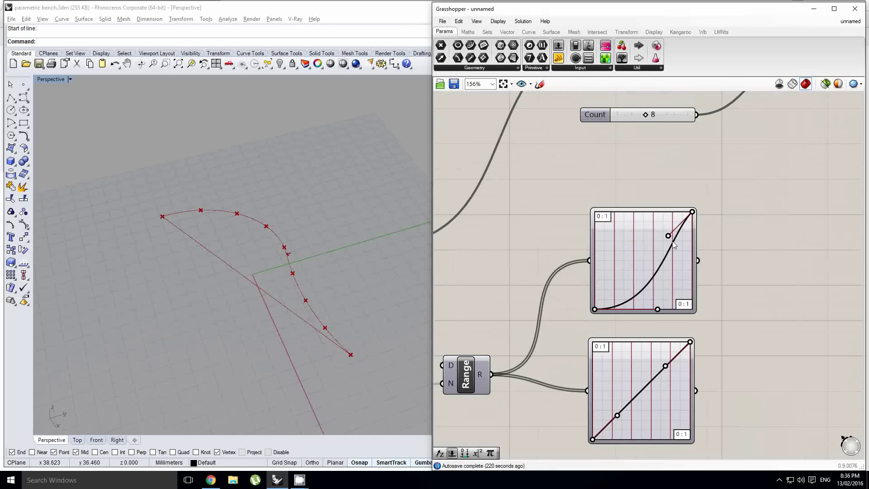
pyautogui.moveTo(669, 236); pyautogui.dragTo(604, 238)
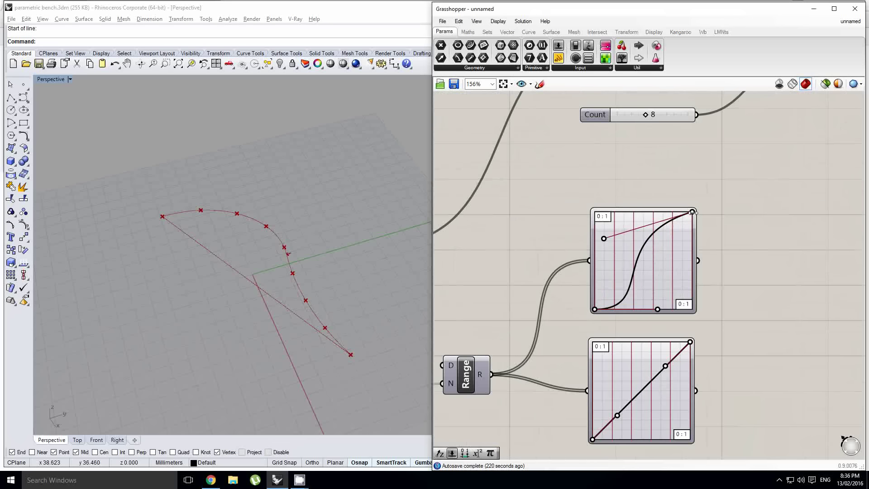
pyautogui.moveTo(692, 212); pyautogui.dragTo(691, 256)
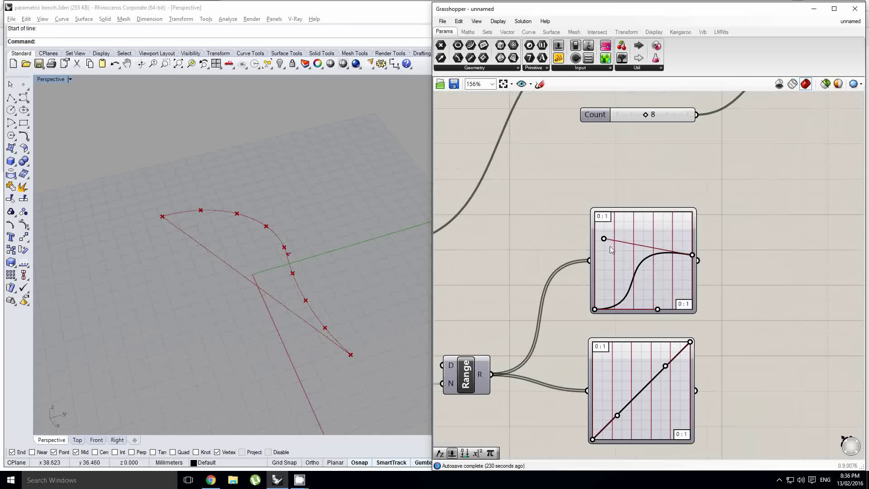
pyautogui.moveTo(604, 238); pyautogui.dragTo(594, 212)
# Shape the lower Graph Mapper's Bezier to stay low and rise steeply at its end by pulling both handles toward the graph's lower-right corner
pyautogui.moveTo(753, 302); pyautogui.dragTo(704, 230, button='right')
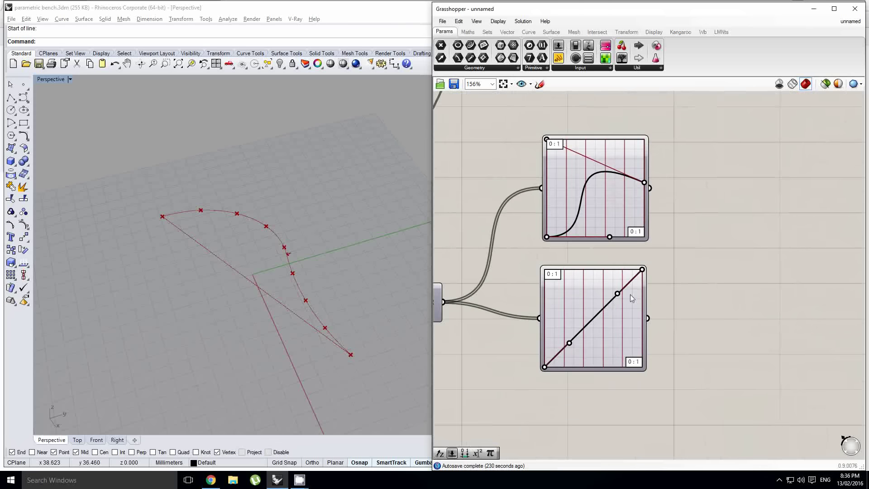
pyautogui.moveTo(617, 294); pyautogui.dragTo(662, 408)
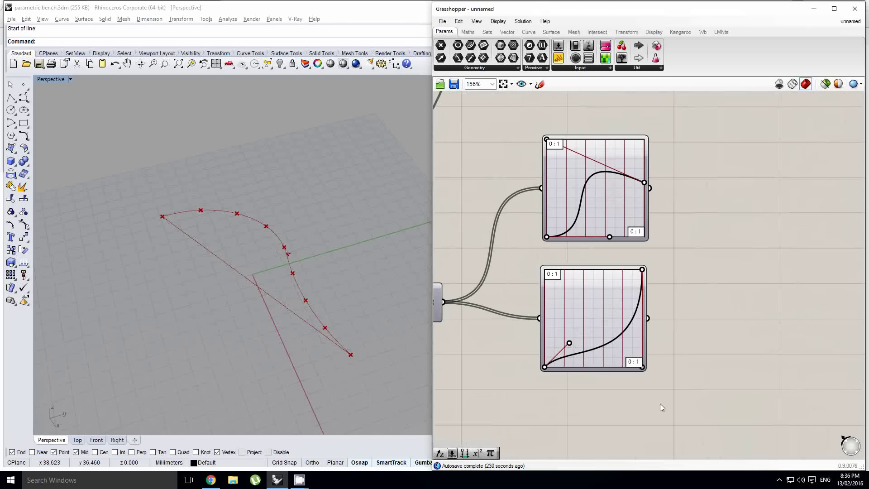
pyautogui.moveTo(570, 342); pyautogui.dragTo(651, 351)
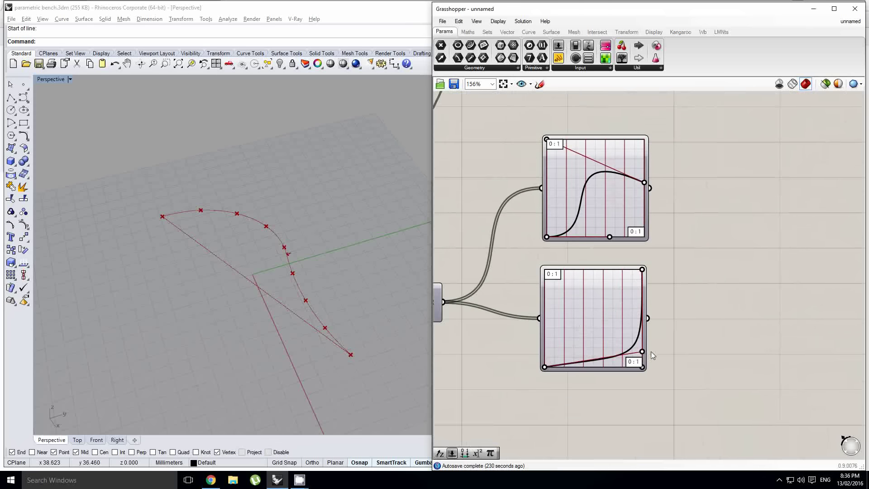
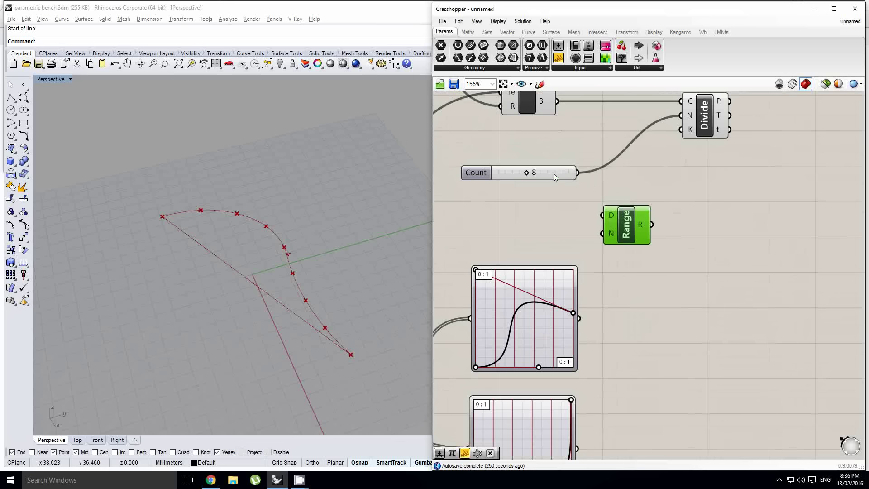
# Shift the curve division slider to the left and also connect it to the N input of the second Range component
pyautogui.moveTo(554, 174); pyautogui.dragTo(528, 169)
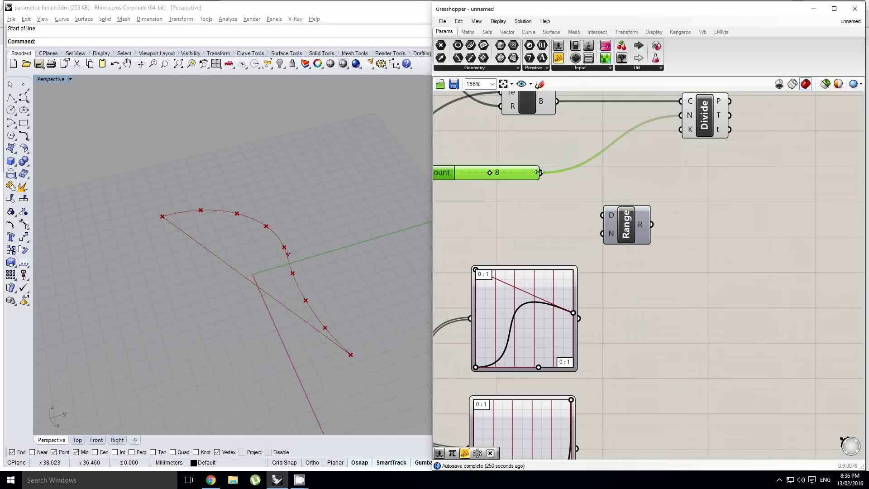
pyautogui.moveTo(567, 211); pyautogui.dragTo(602, 233)
pyautogui.moveTo(583, 227); pyautogui.dragTo(629, 194, button='right')
pyautogui.scroll(-2, 615, 175)
pyautogui.scroll(1, 629, 194)
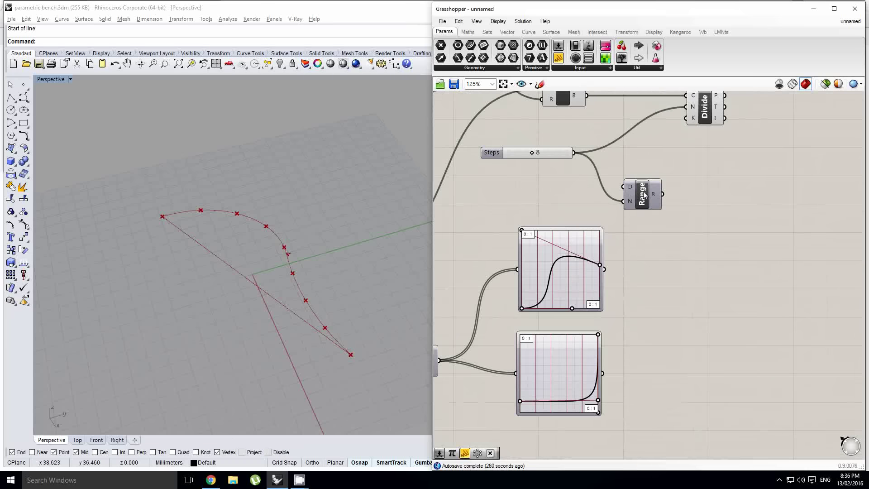
# Move the Steps slider slightly upward, closer to the BiArc component
pyautogui.click(577, 262)
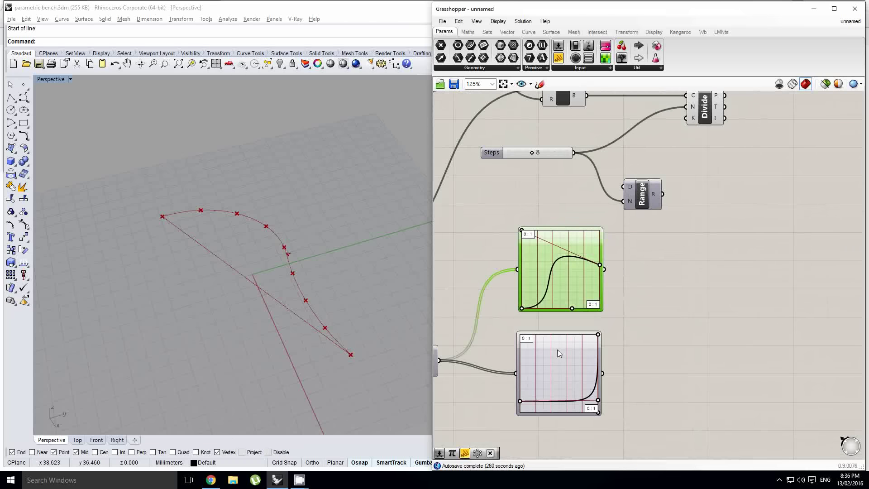
pyautogui.click(558, 349)
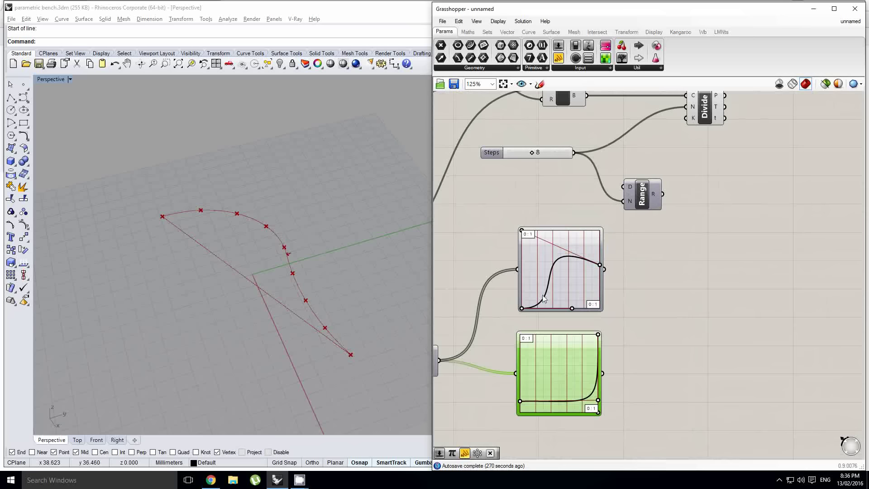
pyautogui.click(617, 183)
pyautogui.moveTo(624, 166); pyautogui.dragTo(609, 192, button='right')
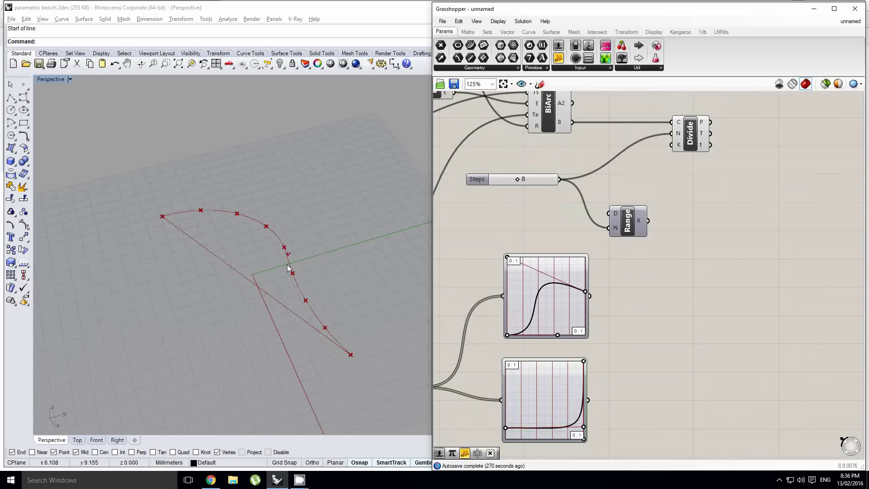
pyautogui.moveTo(532, 183); pyautogui.dragTo(534, 164)
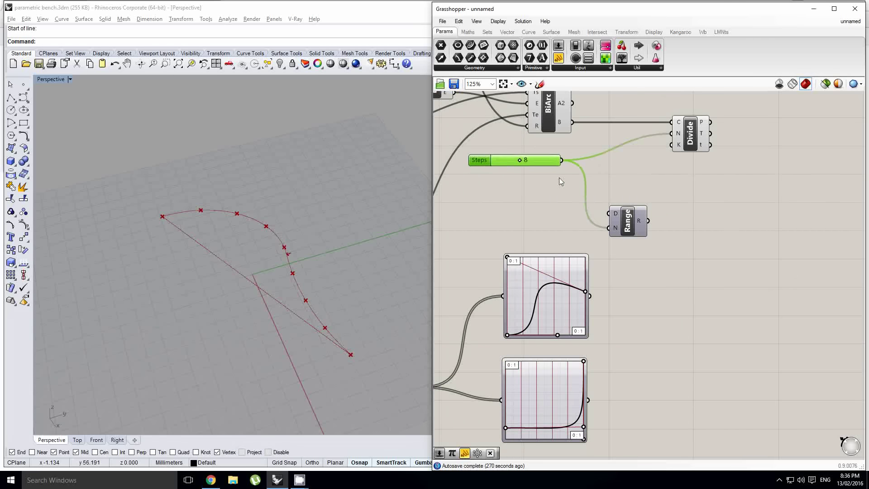
# Add a Move component and place it well to the right of the Divide Curve component
pyautogui.moveTo(684, 210); pyautogui.dragTo(656, 222, button='right')
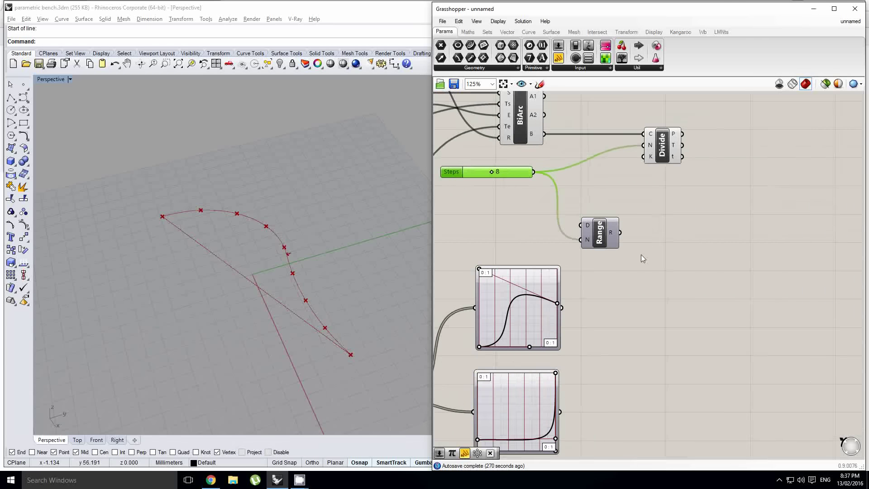
pyautogui.moveTo(643, 259); pyautogui.dragTo(709, 259, button='right')
pyautogui.scroll(-1, 692, 277)
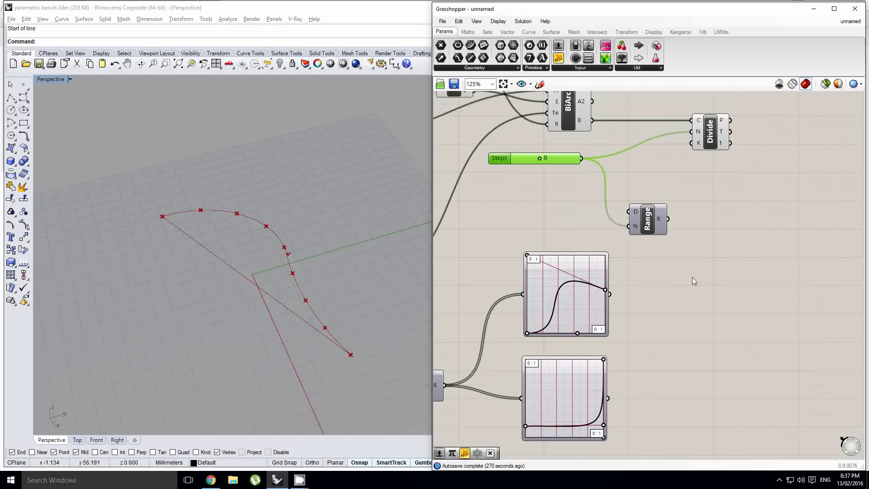
pyautogui.scroll(-1, 691, 254)
pyautogui.scroll(2, 712, 249)
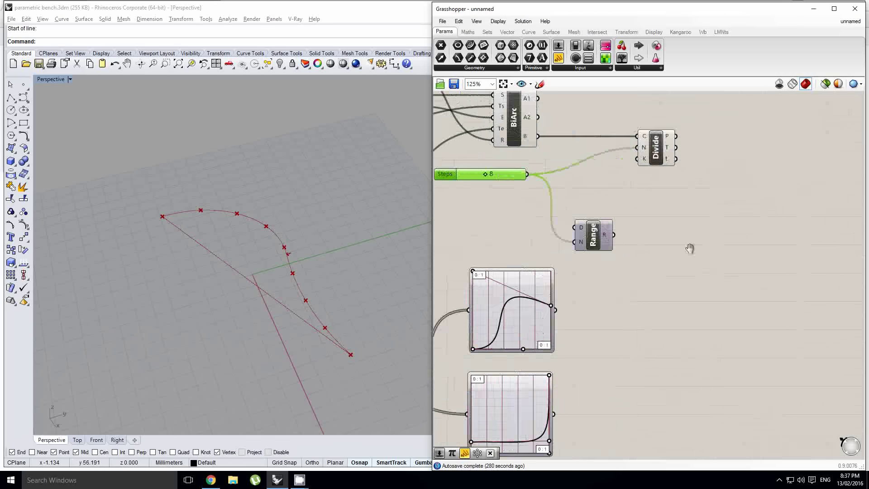
pyautogui.doubleClick(741, 245)
pyautogui.write('move')
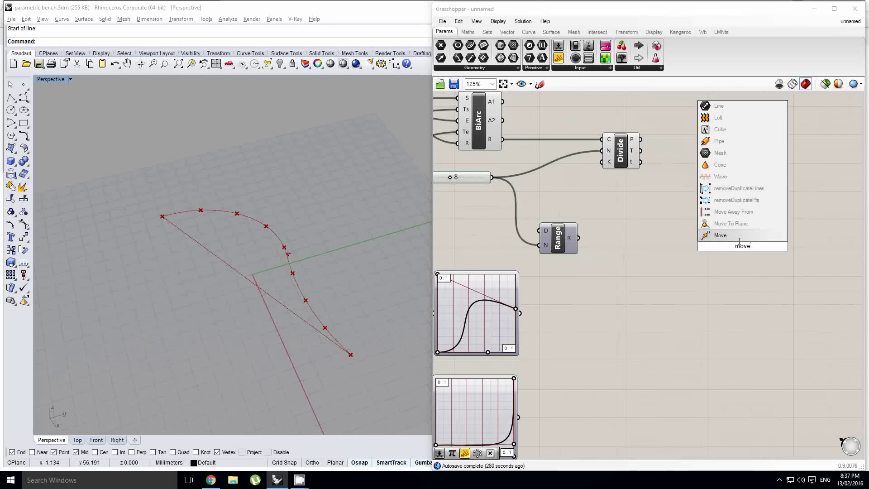
pyautogui.click(747, 235)
pyautogui.moveTo(746, 247); pyautogui.dragTo(821, 240)
# Connect the Divide Curve points output to the Move component's G input
pyautogui.moveTo(740, 200); pyautogui.dragTo(701, 214, button='right')
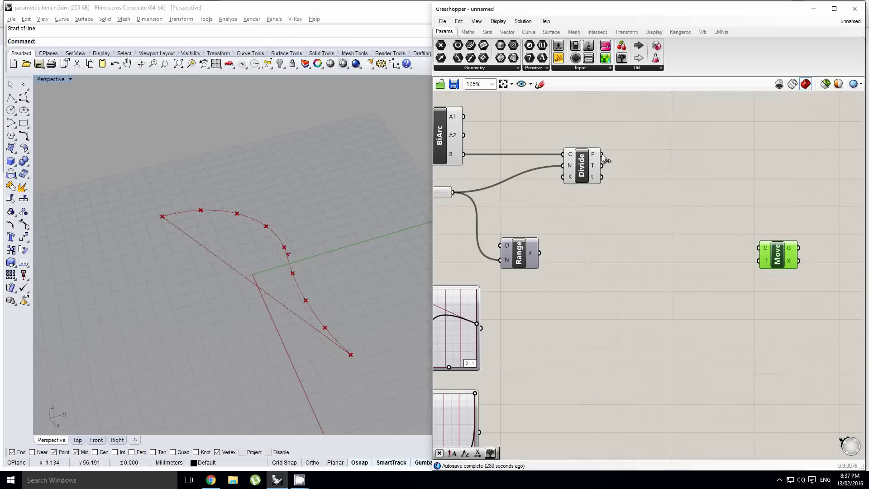
pyautogui.moveTo(601, 154); pyautogui.dragTo(759, 247)
pyautogui.click(694, 284)
# Add a Unit Z vector component to the lower left of the Move component
pyautogui.scroll(-1, 695, 284)
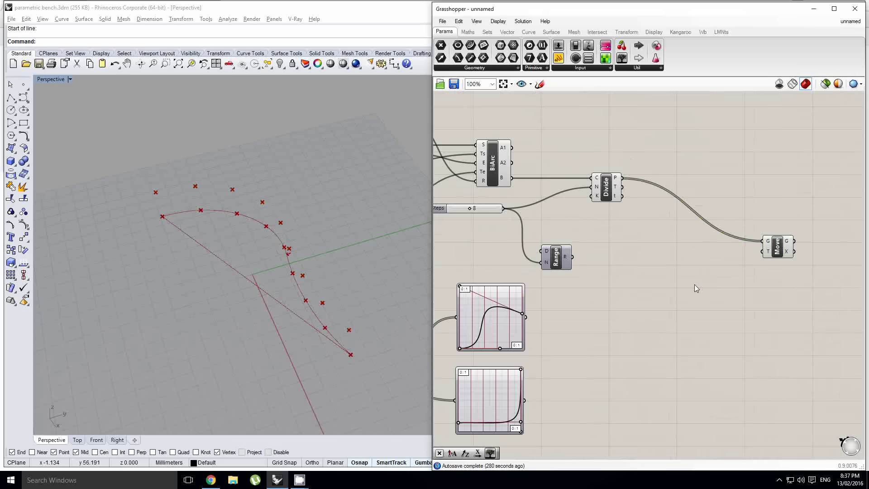
pyautogui.doubleClick(695, 285)
pyautogui.write('z')
pyautogui.click(691, 274)
pyautogui.moveTo(695, 285); pyautogui.dragTo(691, 273)
# Add a Multiplication component to the right of the Graph Mappers and connect the output of the Range feeding them to its A input
pyautogui.moveTo(602, 311); pyautogui.dragTo(667, 289, button='right')
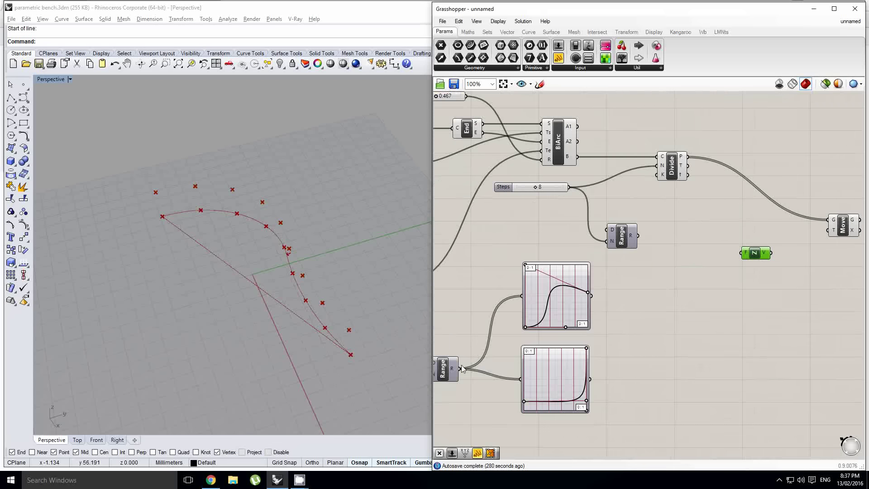
pyautogui.moveTo(462, 365); pyautogui.dragTo(747, 254)
pyautogui.click(463, 34)
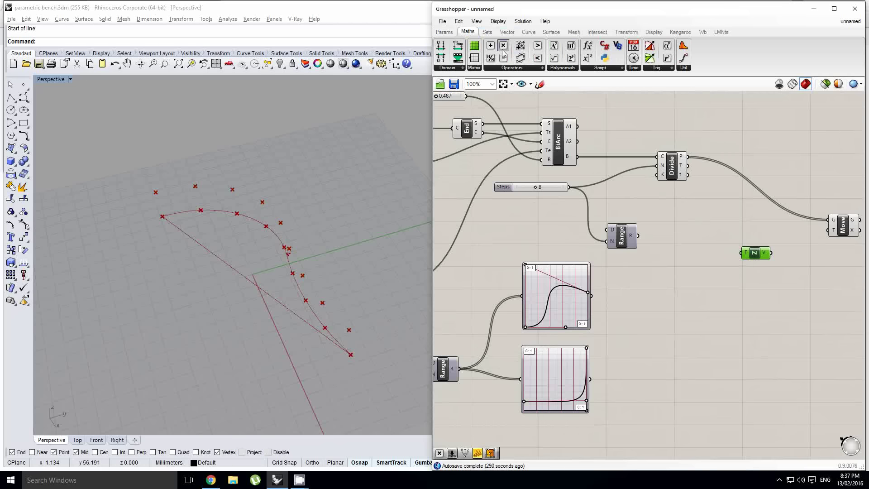
pyautogui.moveTo(503, 45); pyautogui.dragTo(664, 290)
pyautogui.moveTo(459, 369); pyautogui.dragTo(653, 284)
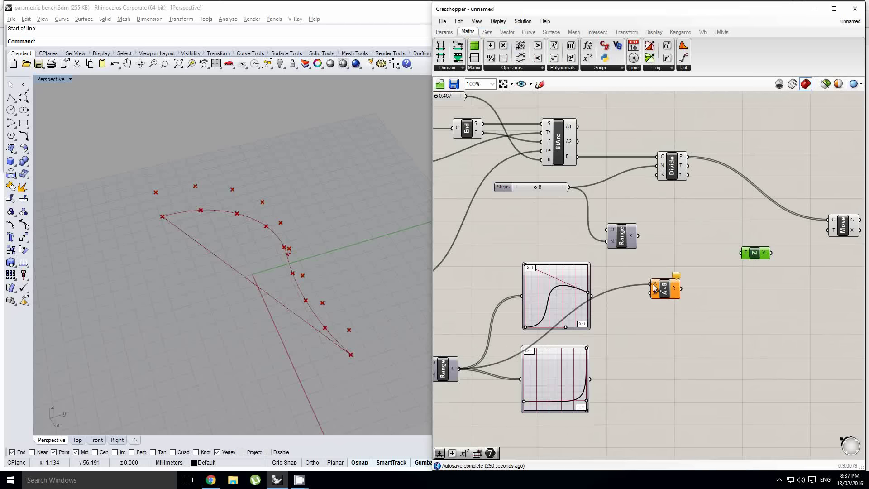
# Add a number slider above the upper Graph Mapper with a maximum of 50
pyautogui.click(444, 32)
pyautogui.moveTo(559, 48); pyautogui.dragTo(564, 252)
pyautogui.doubleClick(537, 252)
pyautogui.doubleClick(548, 275)
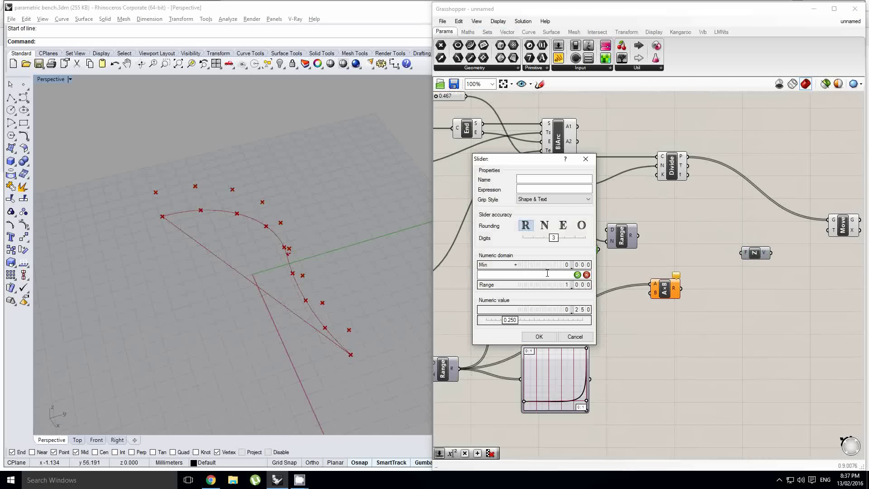
pyautogui.click(539, 337)
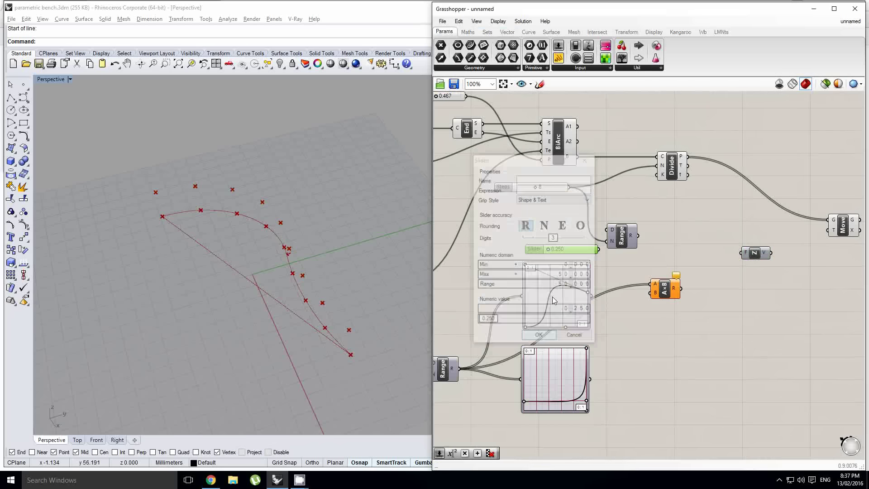
# Wire the new slider through the Multiplication's B input and Unit Z into the Move's T input, and graft the Move's G input
pyautogui.moveTo(598, 249); pyautogui.dragTo(787, 231)
pyautogui.scroll(2, 732, 262)
pyautogui.scroll(1, 777, 229)
pyautogui.moveTo(722, 242); pyautogui.dragTo(672, 249, button='right')
pyautogui.rightClick(737, 233)
pyautogui.rightClick(741, 229)
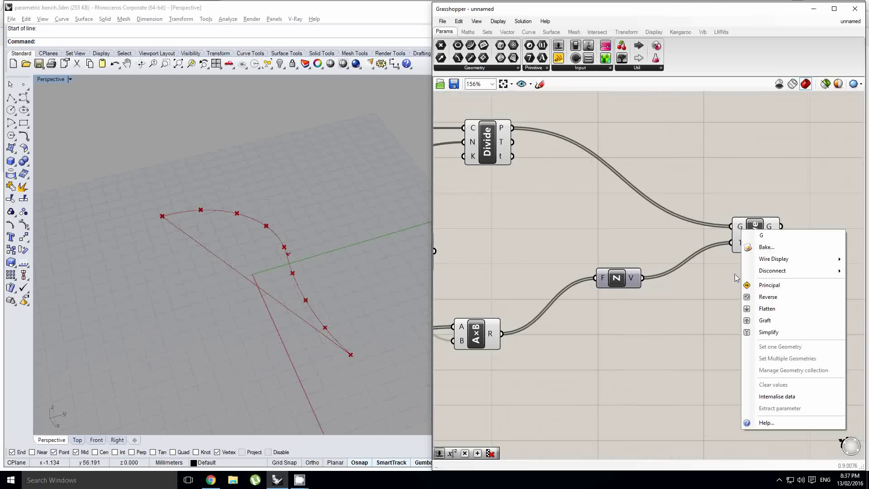
pyautogui.click(772, 322)
# Set the slider feeding the Multiplication's B input to 13.850
pyautogui.moveTo(538, 289); pyautogui.dragTo(851, 226, button='right')
pyautogui.rightClick(720, 251)
pyautogui.click(703, 246)
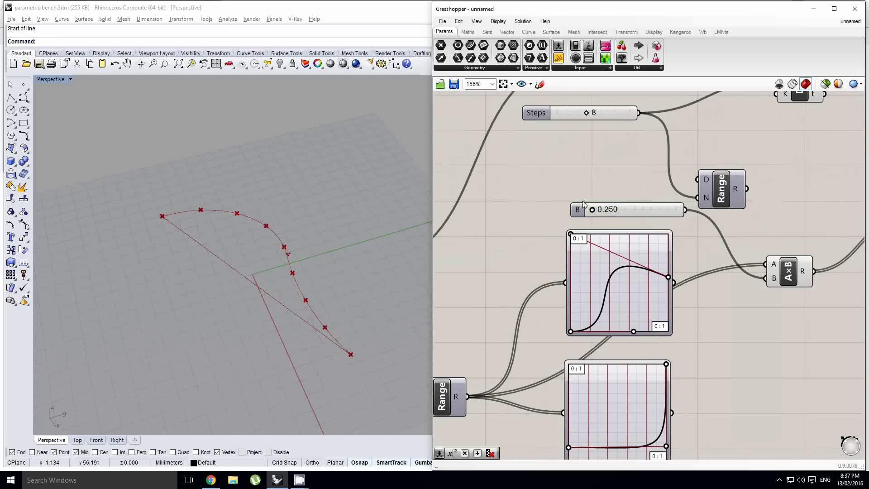
pyautogui.moveTo(592, 210); pyautogui.dragTo(616, 210)
pyautogui.moveTo(355, 290); pyautogui.dragTo(355, 274, button='right')
pyautogui.scroll(-3, 355, 275)
pyautogui.scroll(-2, 553, 297)
# Reposition the Multiplication and Unit Z components to tidy the wiring that leads to the Move component
pyautogui.moveTo(719, 268); pyautogui.dragTo(625, 281, button='right')
pyautogui.scroll(1, 611, 286)
pyautogui.moveTo(610, 289); pyautogui.dragTo(654, 270)
pyautogui.moveTo(723, 253); pyautogui.dragTo(737, 282)
pyautogui.moveTo(656, 283); pyautogui.dragTo(672, 253)
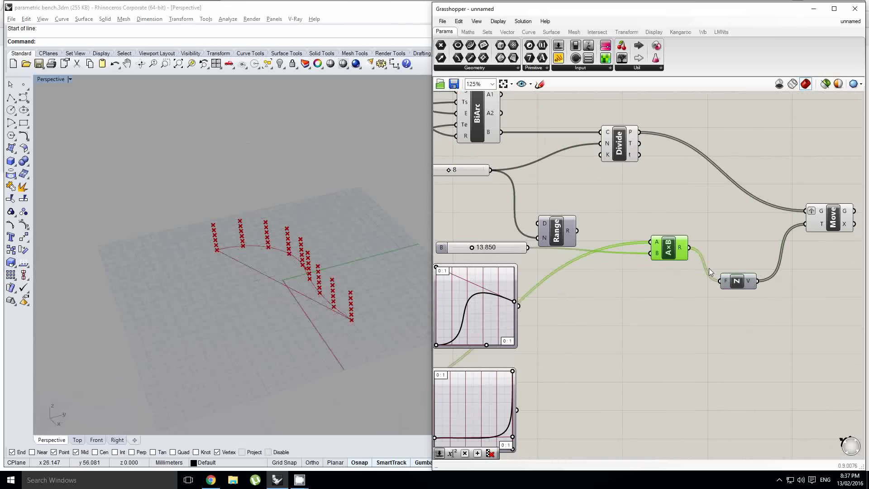
# Move the Unit Z component level with the Multiplication component so the wire between them runs straight
pyautogui.moveTo(742, 285); pyautogui.dragTo(743, 253)
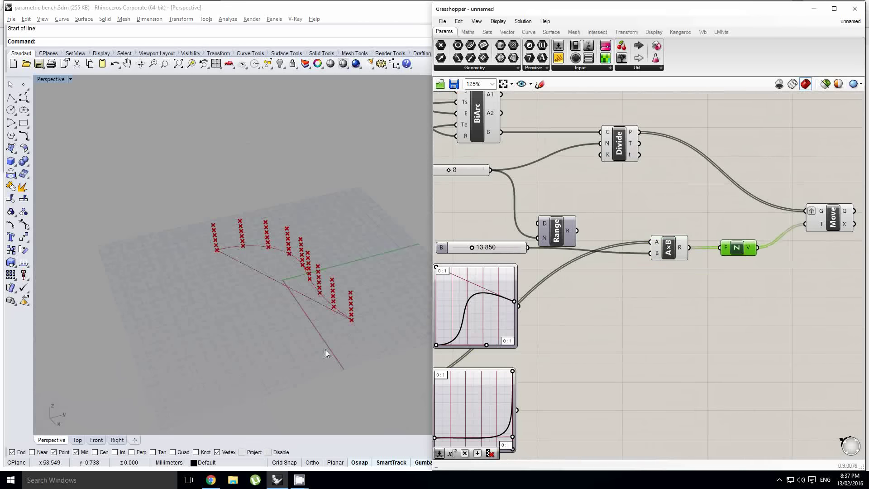
pyautogui.moveTo(325, 350); pyautogui.dragTo(301, 275, button='right')
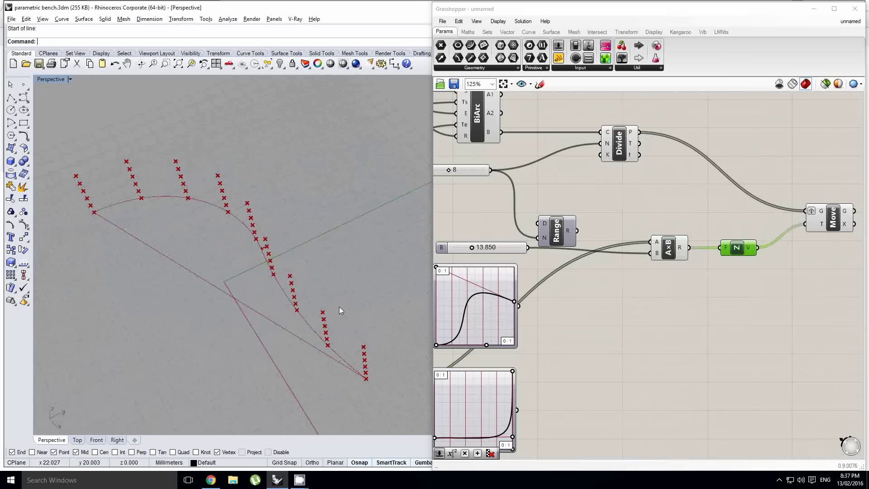
pyautogui.moveTo(340, 308); pyautogui.dragTo(318, 339, button='right')
pyautogui.scroll(-1, 579, 223)
pyautogui.moveTo(604, 207); pyautogui.dragTo(593, 263, button='right')
pyautogui.scroll(1, 613, 211)
pyautogui.click(616, 212)
pyautogui.click(591, 172)
pyautogui.moveTo(635, 175); pyautogui.dragTo(593, 189, button='right')
pyautogui.click(616, 156)
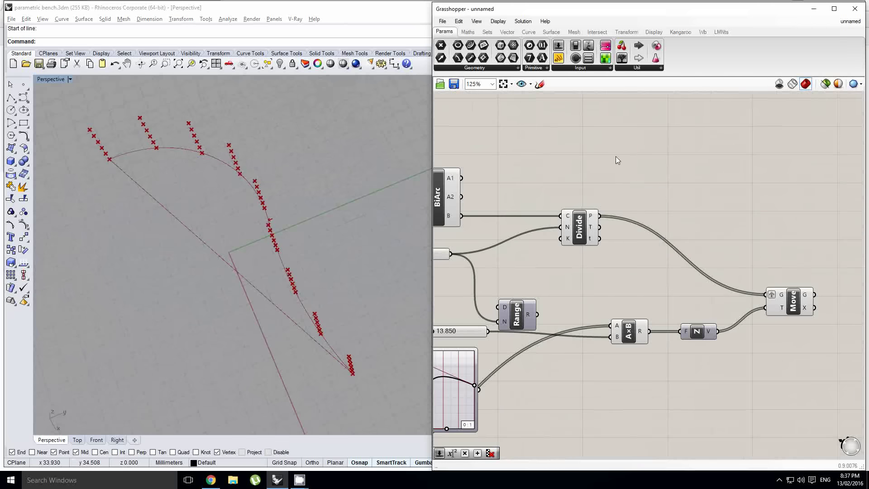
pyautogui.doubleClick(660, 200)
pyautogui.write('panel')
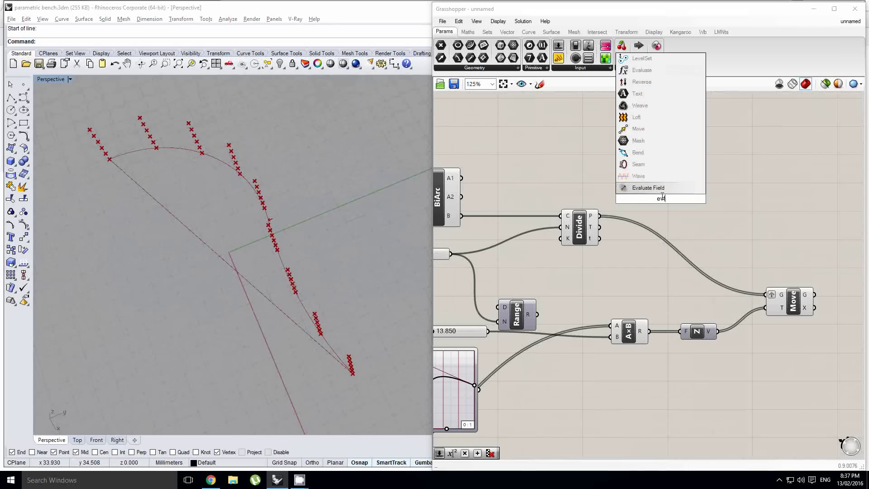
pyautogui.press('Return')
pyautogui.doubleClick(661, 197)
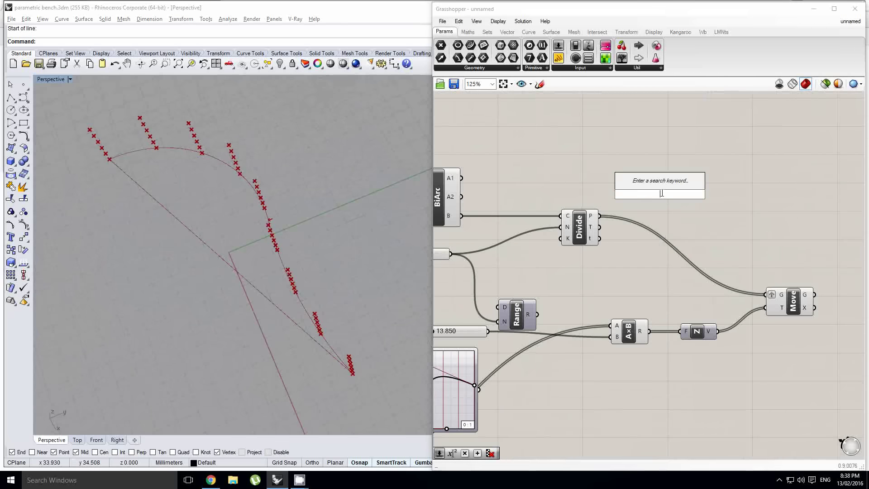
pyautogui.press('Escape')
# Add a Perp Frames component above Divide and transfer the BiArc curve wire from Divide's C input to the frames' C input
pyautogui.click(576, 222)
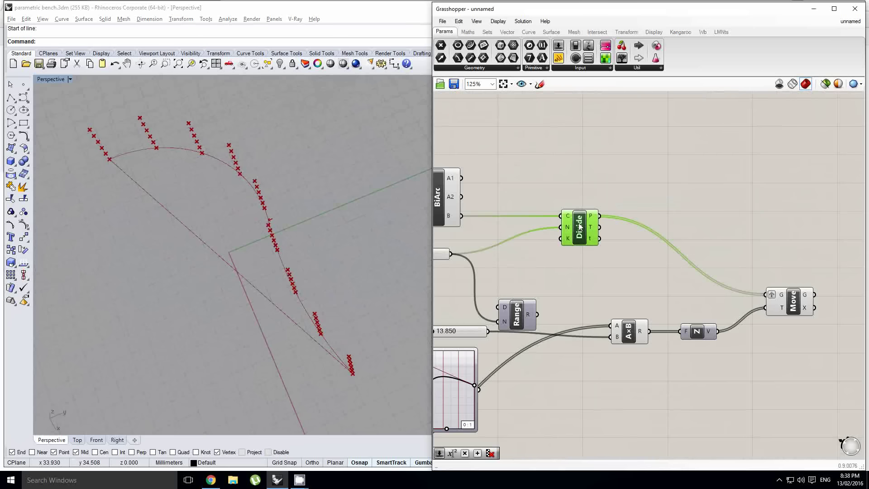
pyautogui.click(602, 177)
pyautogui.doubleClick(603, 176)
pyautogui.write('perp')
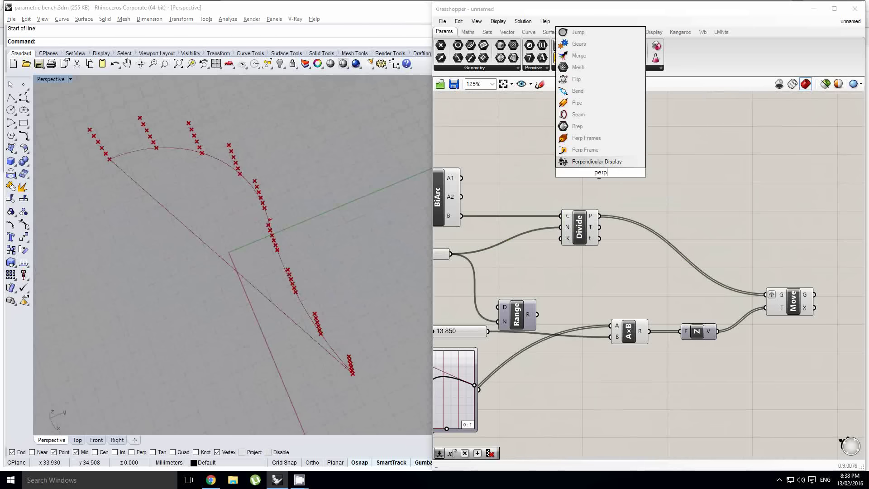
pyautogui.write(' fra')
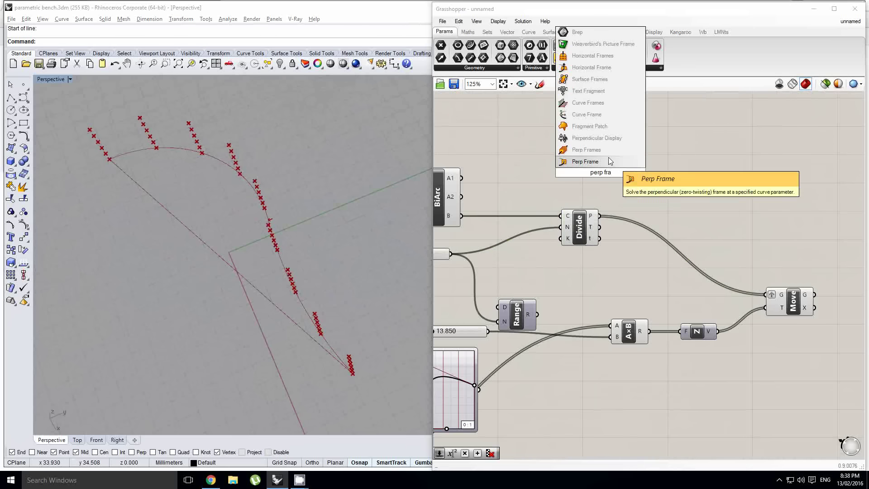
pyautogui.click(609, 156)
pyautogui.moveTo(560, 204); pyautogui.dragTo(576, 203, button='right')
pyautogui.keyDown('ctrl'); pyautogui.keyDown('shift'); pyautogui.moveTo(578, 214); pyautogui.dragTo(579, 170); pyautogui.keyUp('shift'); pyautogui.keyUp('ctrl')
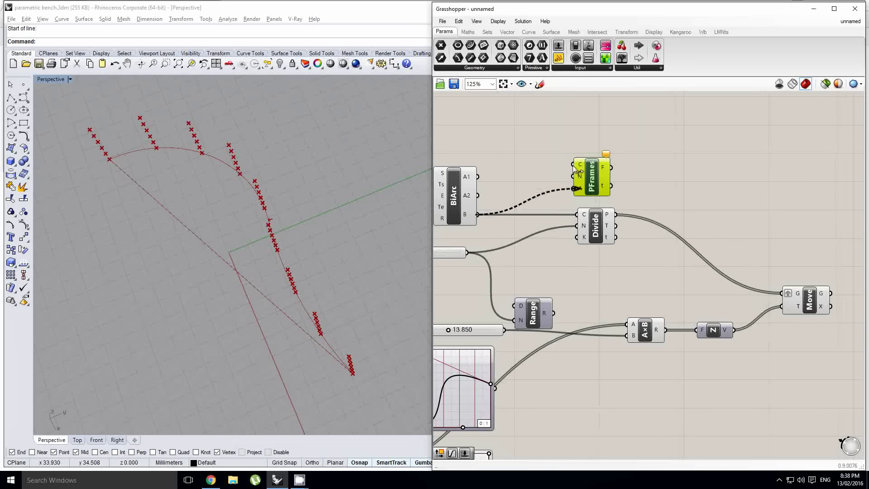
# Add a Deconstruct Plane fed by the Perp Frames' F output and transfer the Move's G wire from Divide's P output to its O output
pyautogui.doubleClick(660, 189)
pyautogui.write('depla')
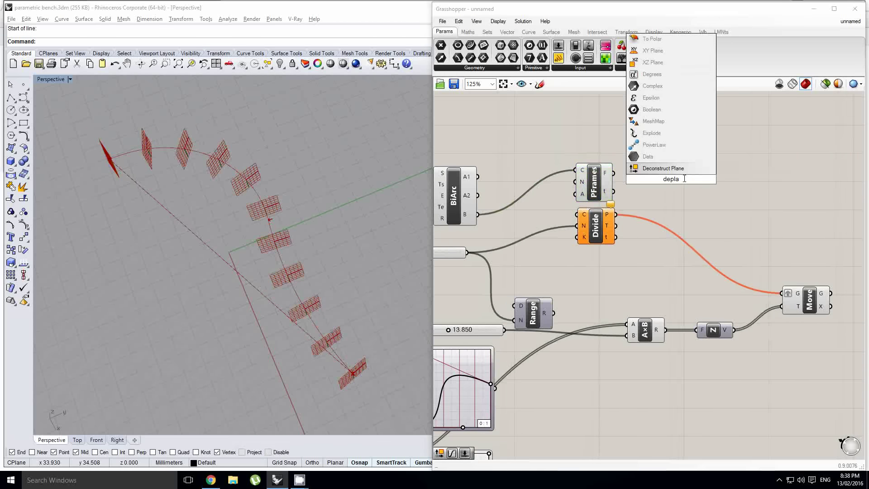
pyautogui.click(663, 168)
pyautogui.moveTo(614, 173); pyautogui.dragTo(651, 178)
pyautogui.moveTo(690, 185); pyautogui.dragTo(649, 190, button='right')
pyautogui.keyDown('ctrl'); pyautogui.keyDown('shift'); pyautogui.moveTo(574, 221); pyautogui.dragTo(631, 163); pyautogui.keyUp('shift'); pyautogui.keyUp('ctrl')
pyautogui.moveTo(648, 206); pyautogui.dragTo(614, 206, button='right')
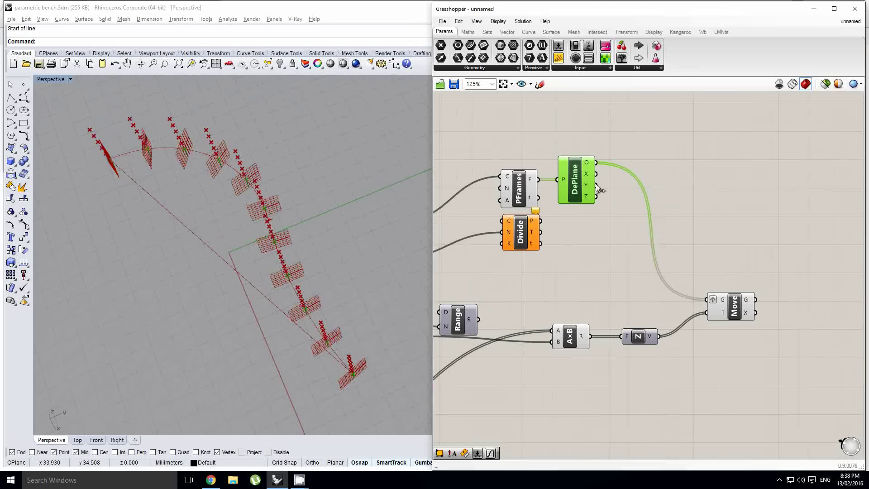
# Examine the orientation of the perpendicular frames and their axes along the curve in the Perspective viewport
pyautogui.moveTo(565, 193); pyautogui.dragTo(572, 193, button='right')
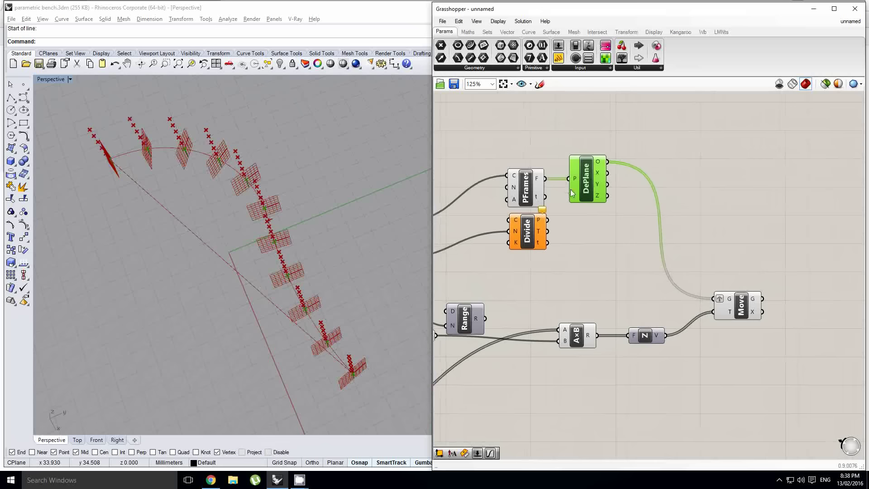
pyautogui.moveTo(285, 237); pyautogui.dragTo(317, 252, button='right')
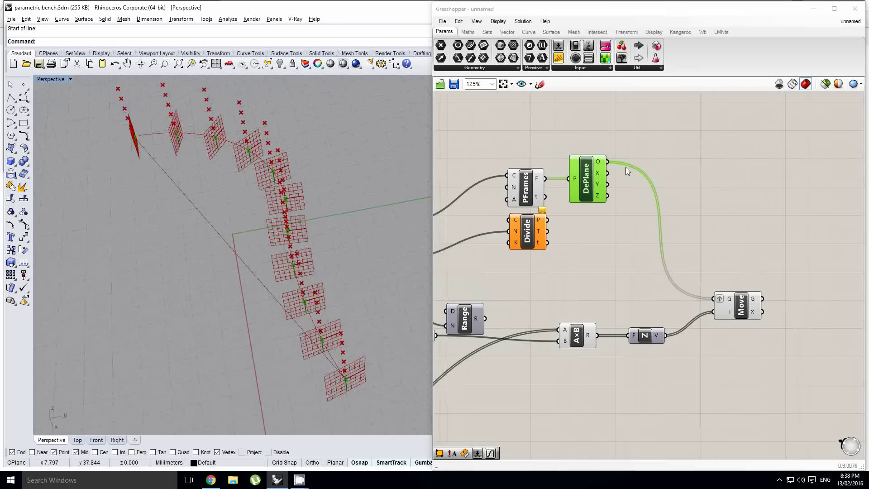
pyautogui.moveTo(346, 333)
pyautogui.mouseDown(button='right')
pyautogui.moveTo(301, 336)
pyautogui.moveTo(359, 336)
pyautogui.mouseUp(button='right')
pyautogui.moveTo(284, 231); pyautogui.dragTo(330, 267, button='right')
pyautogui.moveTo(328, 178); pyautogui.dragTo(303, 270, button='right')
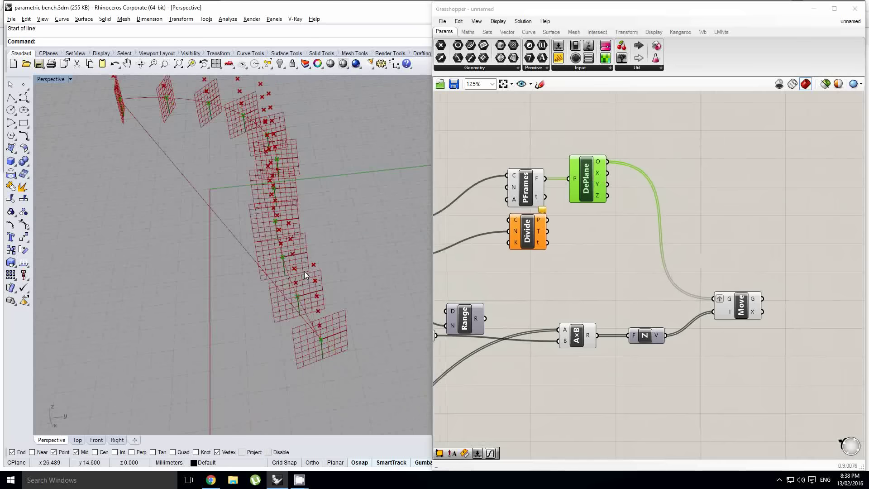
pyautogui.moveTo(316, 309)
pyautogui.mouseDown(button='right')
pyautogui.moveTo(333, 325)
pyautogui.moveTo(316, 302)
pyautogui.mouseUp(button='right')
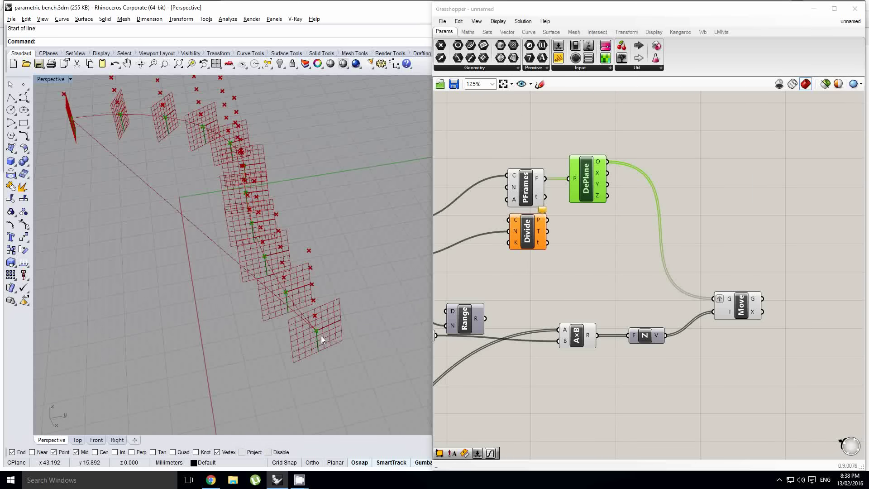
pyautogui.moveTo(323, 334); pyautogui.dragTo(313, 324, button='right')
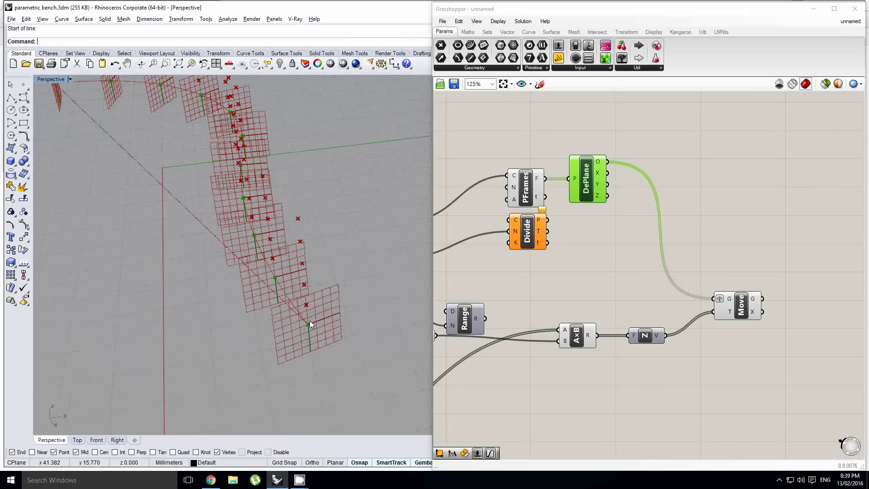
pyautogui.moveTo(309, 321); pyautogui.dragTo(362, 287, button='right')
pyautogui.moveTo(590, 234); pyautogui.dragTo(563, 238, button='right')
pyautogui.click(570, 236)
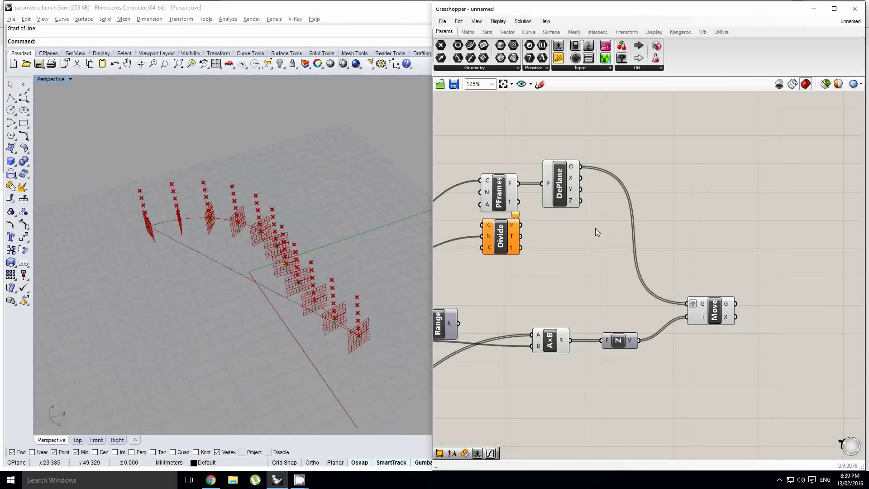
pyautogui.moveTo(408, 288); pyautogui.dragTo(340, 304, button='right')
pyautogui.scroll(5, 353, 312)
pyautogui.moveTo(658, 278); pyautogui.dragTo(649, 278, button='right')
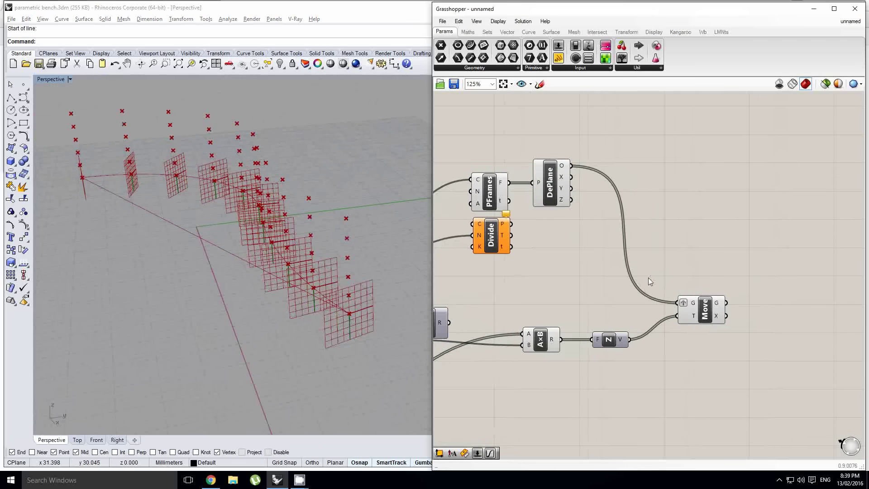
# Space the Move and Unit Z components farther from Deconstruct Plane and Multiplication to make room for more components
pyautogui.moveTo(697, 303); pyautogui.dragTo(770, 303)
pyautogui.moveTo(648, 277); pyautogui.dragTo(642, 273, button='right')
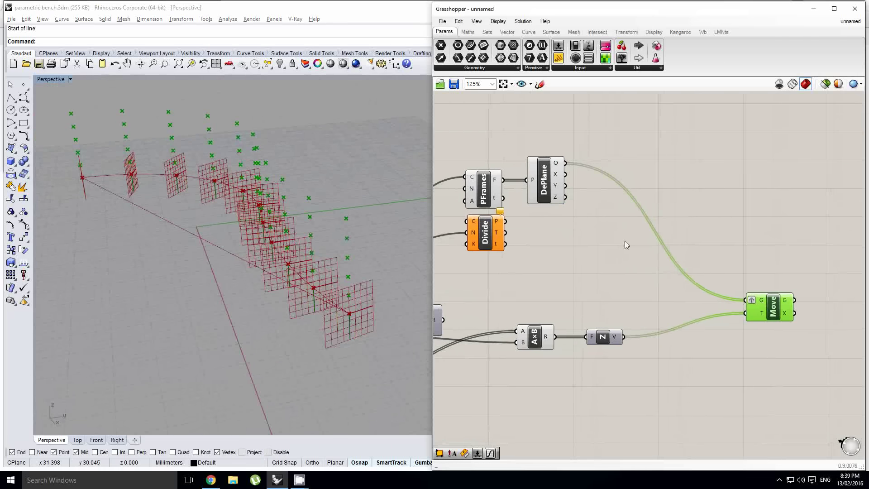
pyautogui.keyDown('shift'); pyautogui.moveTo(607, 341); pyautogui.dragTo(618, 341); pyautogui.keyUp('shift')
pyautogui.click(573, 211)
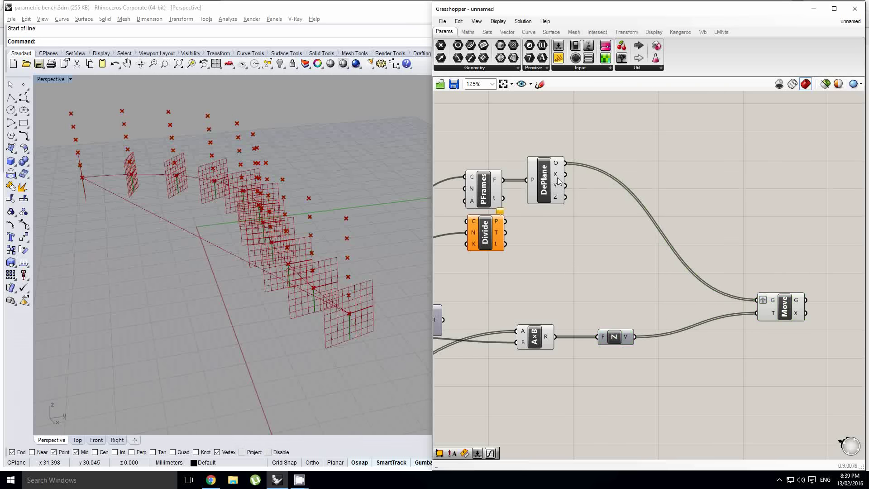
pyautogui.moveTo(546, 282); pyautogui.dragTo(635, 247, button='right')
pyautogui.scroll(-1, 641, 246)
pyautogui.click(692, 221)
pyautogui.doubleClick(692, 221)
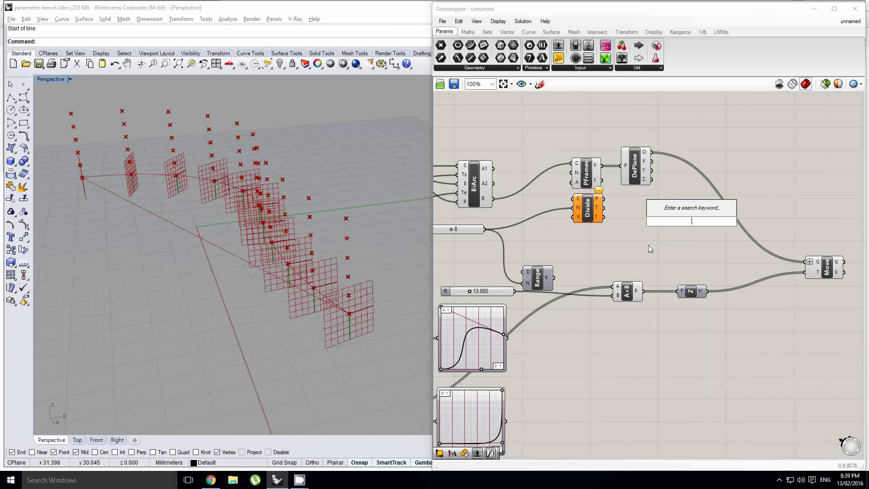
pyautogui.write('move')
pyautogui.click(662, 235)
# Add an Amplitude component and wire Deconstruct Plane's X output into its V input
pyautogui.moveTo(682, 223); pyautogui.dragTo(664, 220, button='right')
pyautogui.doubleClick(664, 220)
pyautogui.write('ample')
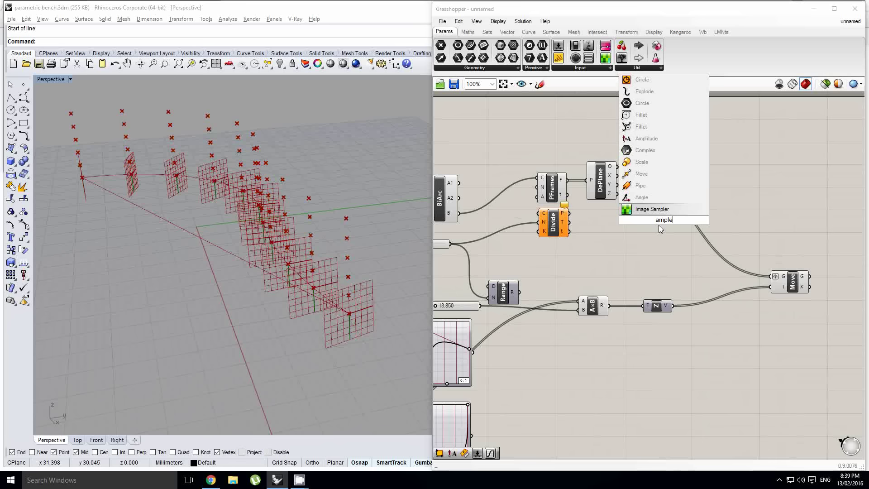
pyautogui.press('BackSpace')
pyautogui.click(657, 210)
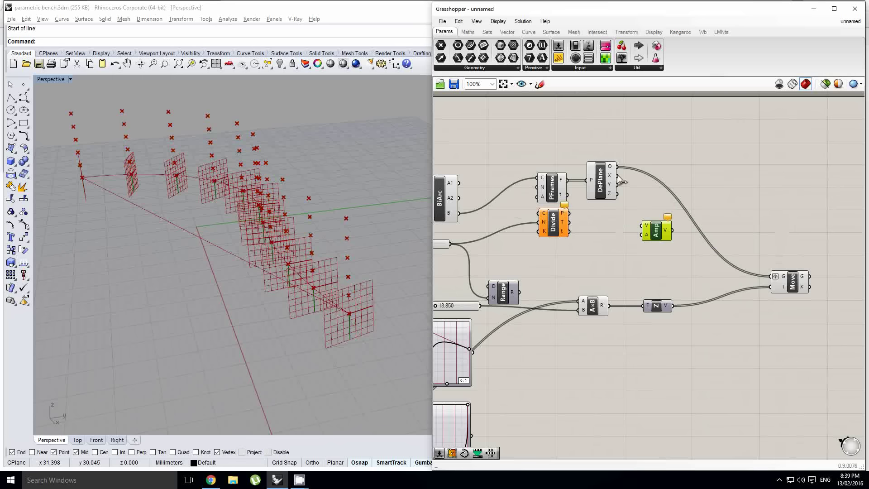
pyautogui.moveTo(618, 176); pyautogui.dragTo(661, 262)
# Reposition the Range component driven by the Count slider below the 13.850 slider, beside the upper Graph Mapper
pyautogui.moveTo(657, 271); pyautogui.dragTo(683, 236, button='right')
pyautogui.click(590, 287)
pyautogui.moveTo(543, 319); pyautogui.dragTo(567, 289, button='right')
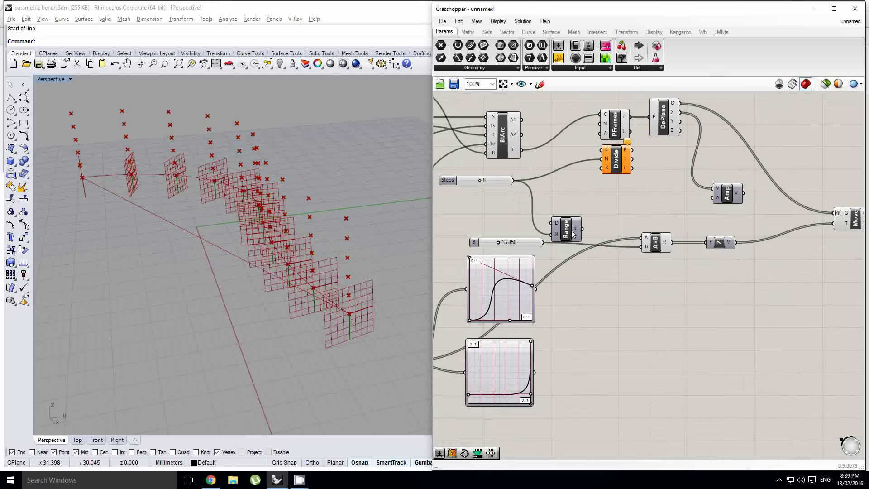
pyautogui.moveTo(573, 232); pyautogui.dragTo(566, 221)
pyautogui.click(529, 302)
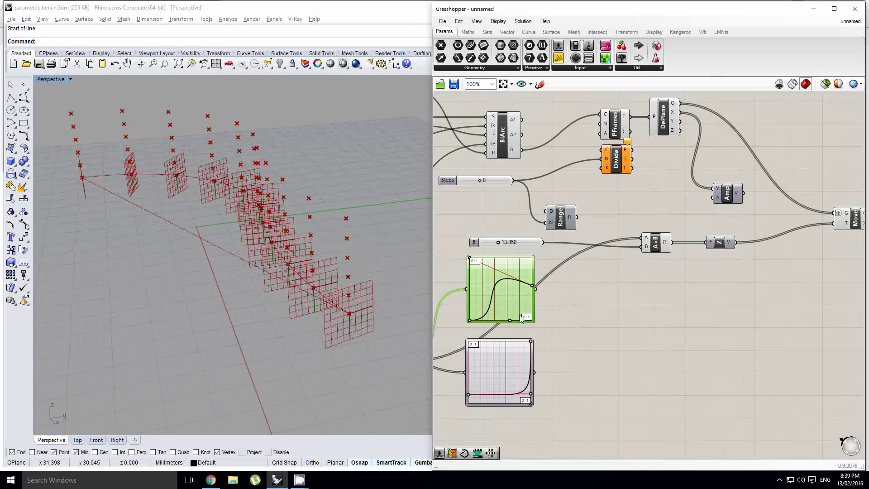
pyautogui.click(528, 369)
pyautogui.click(528, 300)
pyautogui.click(529, 368)
pyautogui.click(535, 317)
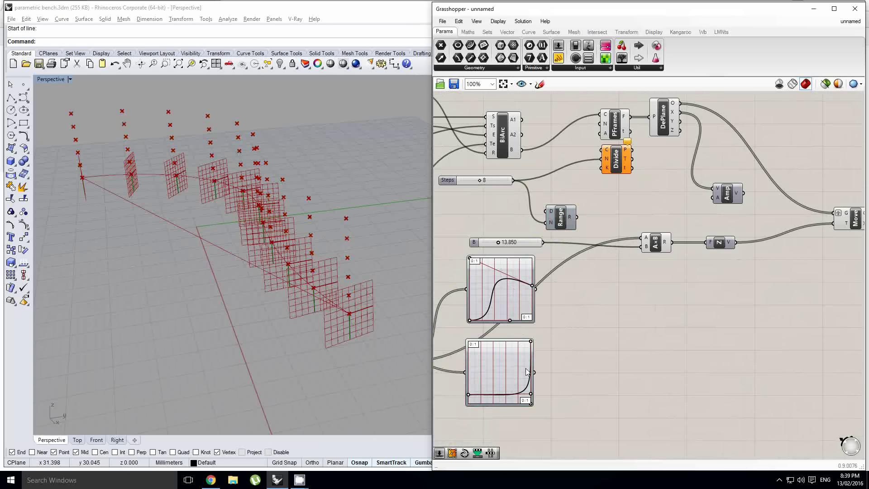
pyautogui.moveTo(555, 221); pyautogui.dragTo(543, 216)
pyautogui.moveTo(577, 236); pyautogui.dragTo(609, 214, button='right')
pyautogui.click(536, 227)
pyautogui.moveTo(586, 202); pyautogui.dragTo(607, 259)
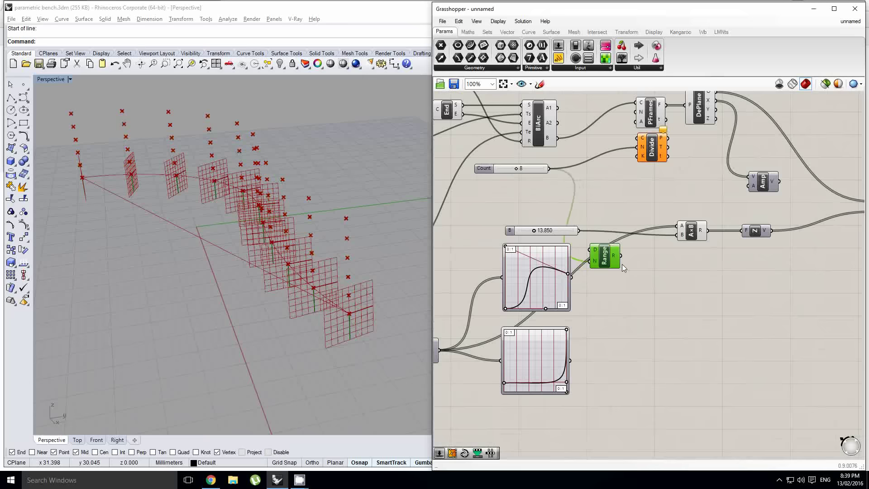
# Lower the two Graph Mappers to clear space and shift the Range component closer beneath the 13.850 slider
pyautogui.scroll(2, 624, 265)
pyautogui.rightClick(597, 344)
pyautogui.moveTo(573, 318); pyautogui.dragTo(525, 336)
pyautogui.scroll(-2, 526, 254)
pyautogui.moveTo(577, 276); pyautogui.dragTo(559, 273, button='right')
pyautogui.click(559, 237)
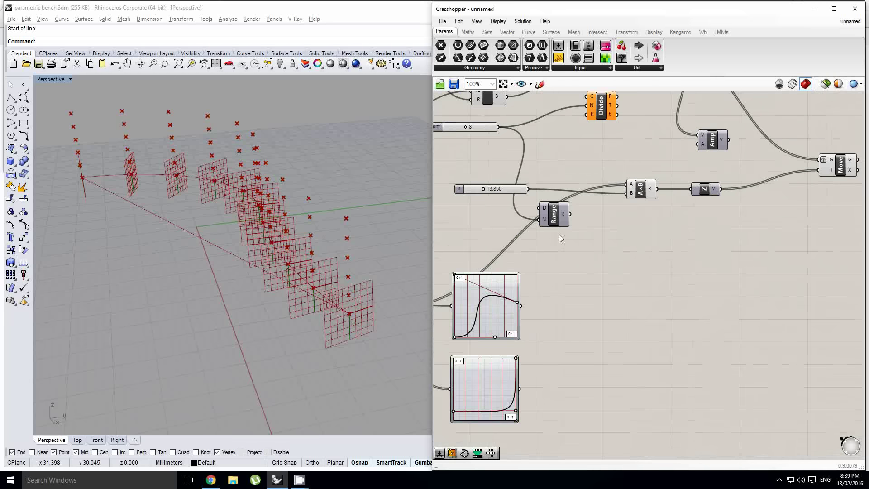
# Set the domain of the Range component's D input to -1 To 1.0 and check its output values
pyautogui.moveTo(559, 236); pyautogui.dragTo(582, 246, button='right')
pyautogui.rightClick(570, 221)
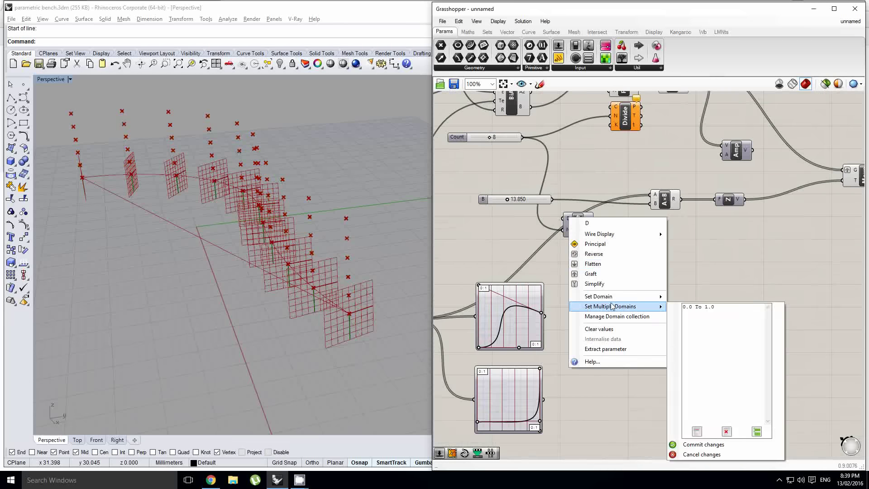
pyautogui.moveTo(638, 299)
pyautogui.doubleClick(690, 297)
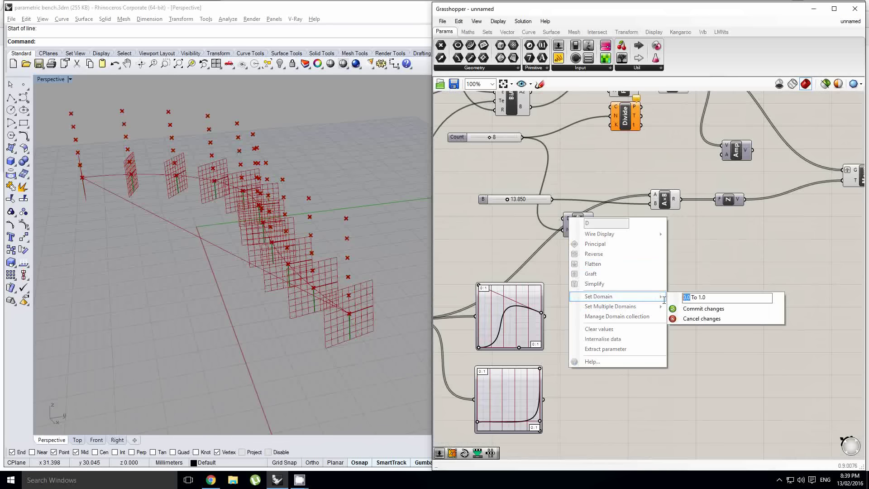
pyautogui.write('-1')
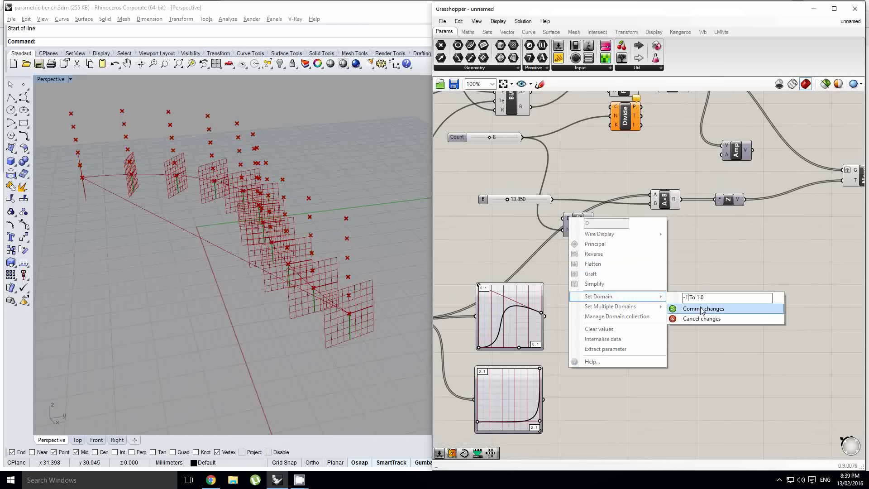
pyautogui.click(702, 310)
pyautogui.scroll(1, 605, 190)
pyautogui.moveTo(585, 235)
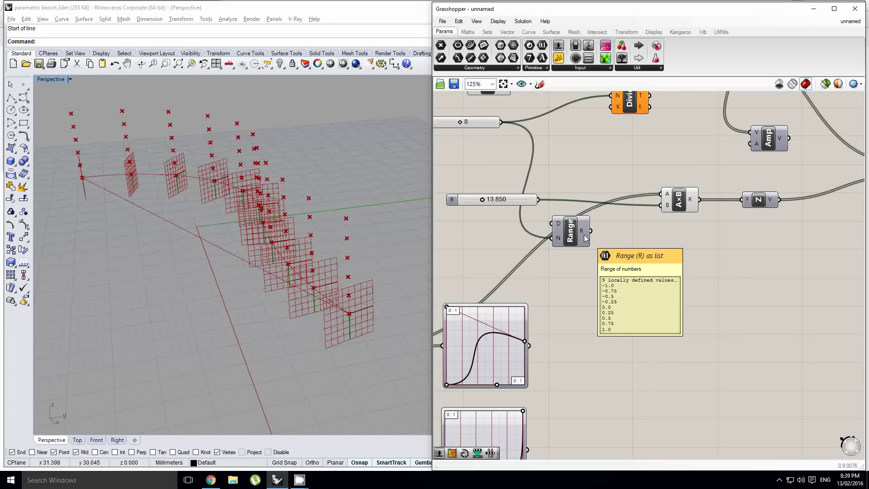
# Add an Absolute component after Range, wire Range's R output into its x input, and space the two components apart
pyautogui.doubleClick(619, 244)
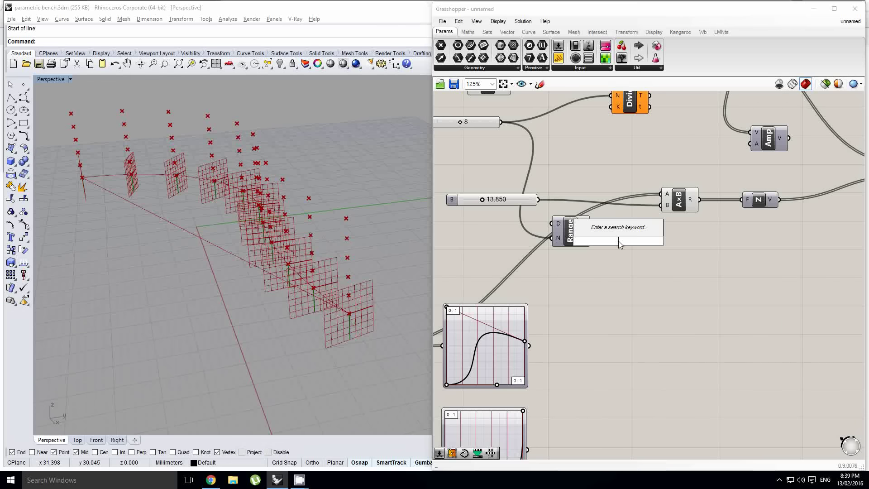
pyautogui.write('abs')
pyautogui.click(600, 232)
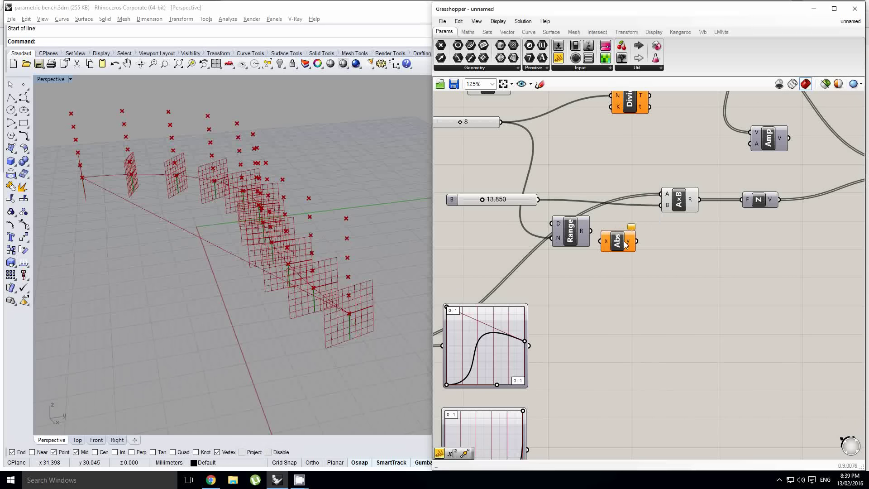
pyautogui.moveTo(640, 237); pyautogui.dragTo(590, 252, button='right')
pyautogui.scroll(1, 589, 252)
pyautogui.moveTo(567, 255); pyautogui.dragTo(508, 259)
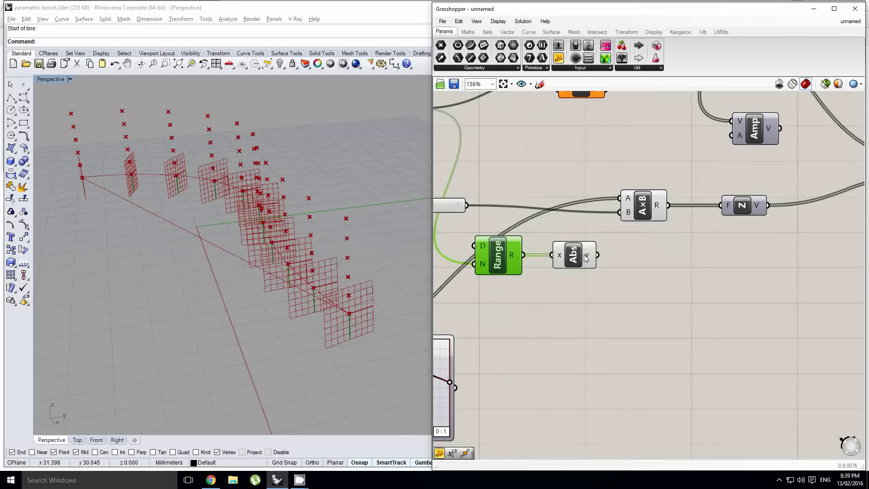
# Compare the values at the Absolute component's x input with those at its y output
pyautogui.moveTo(561, 257)
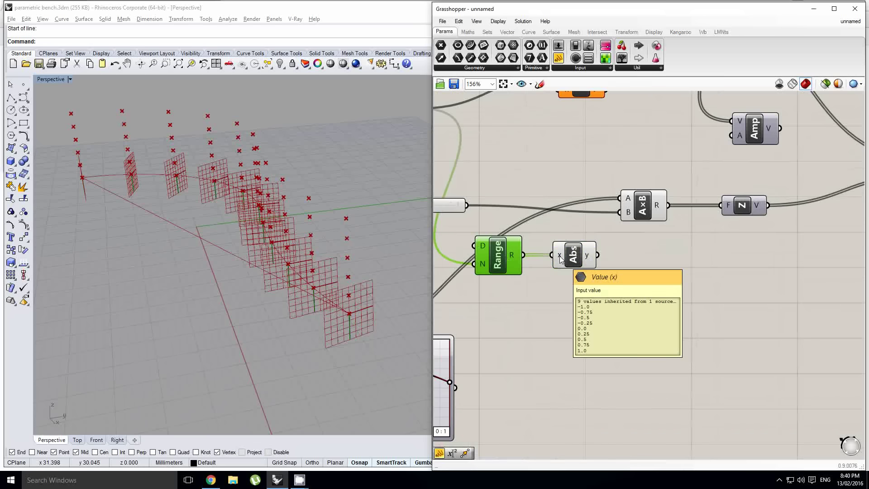
pyautogui.moveTo(591, 259)
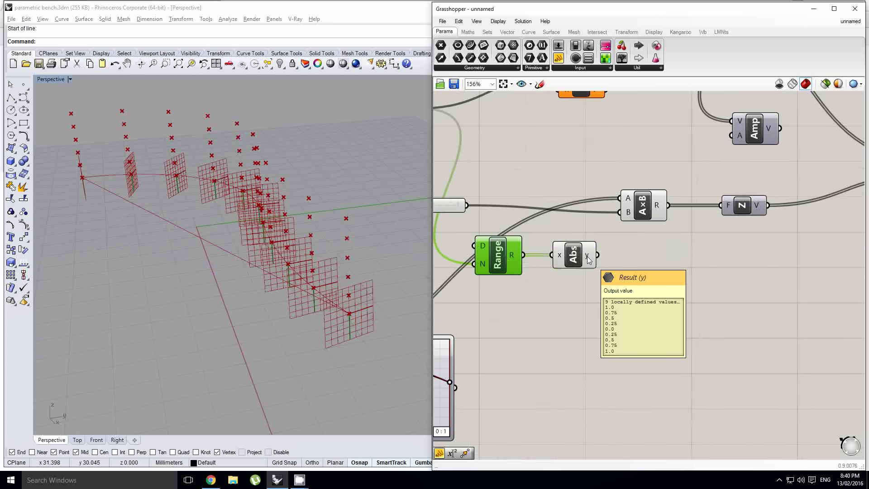
pyautogui.scroll(-2, 589, 259)
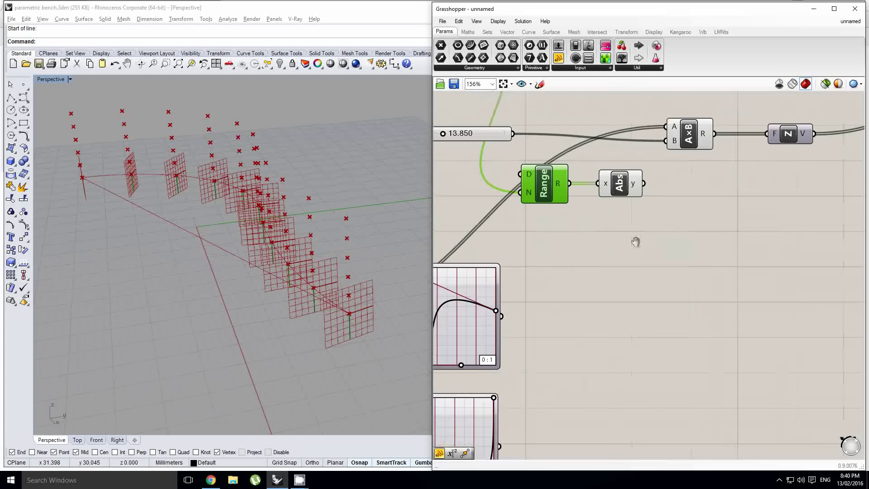
pyautogui.moveTo(615, 212)
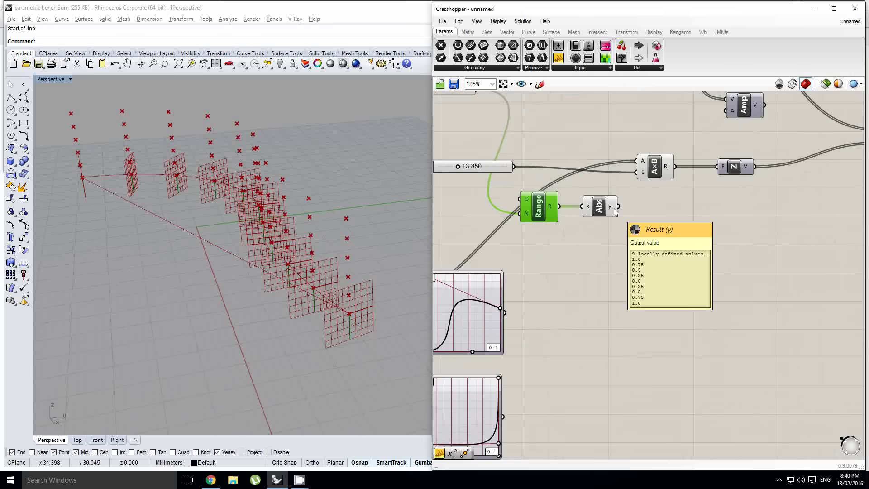
pyautogui.moveTo(603, 254); pyautogui.dragTo(614, 259, button='right')
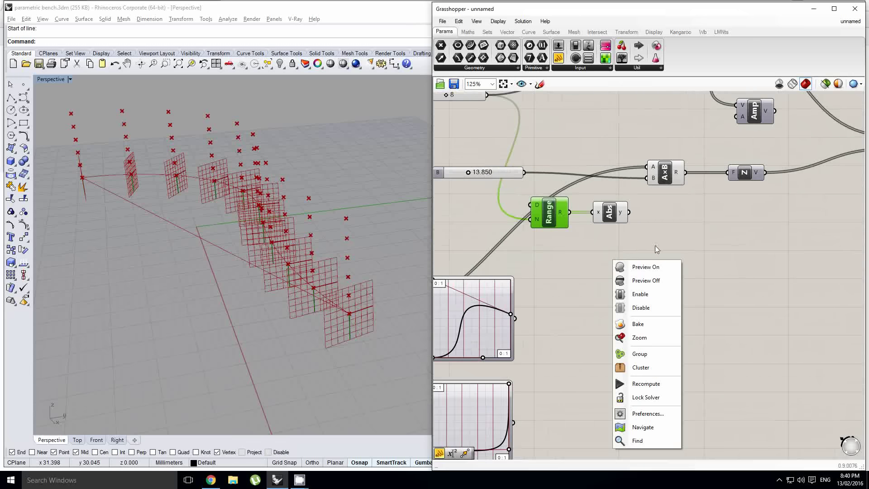
pyautogui.click(529, 86)
pyautogui.click(595, 61)
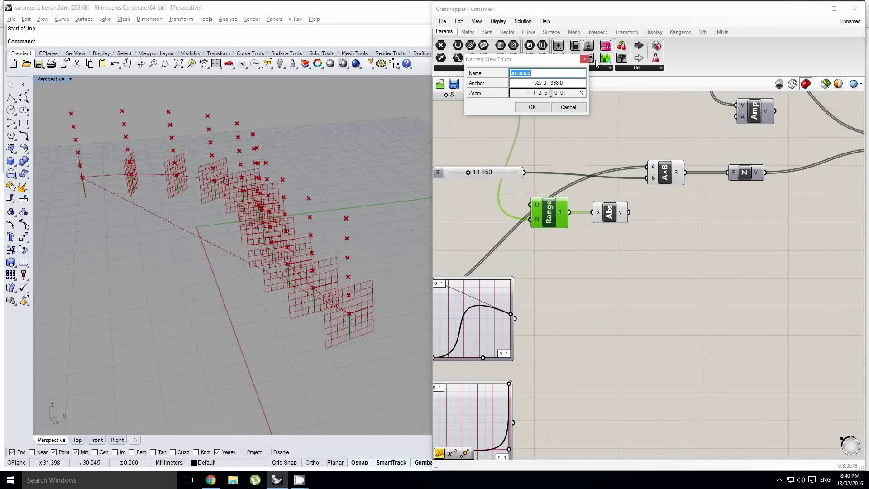
pyautogui.click(586, 58)
# Add an Expression component below Absolute and set its expression to x*z+y*(1-z)
pyautogui.click(462, 34)
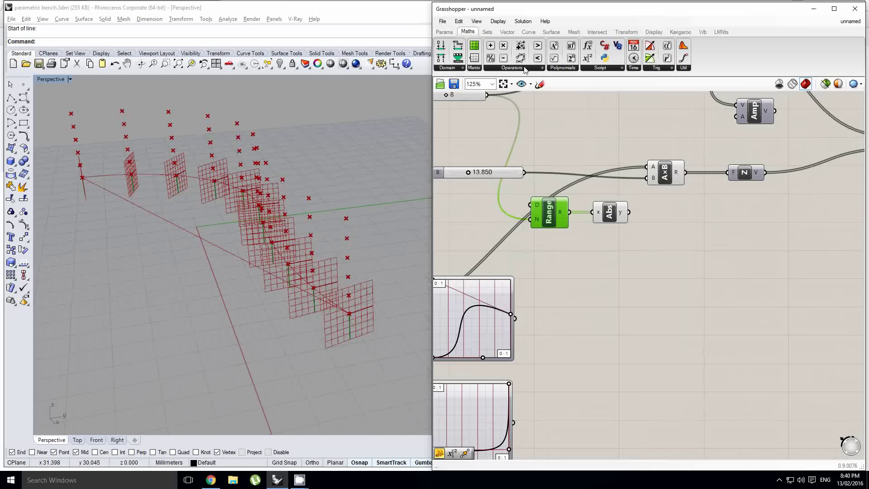
pyautogui.moveTo(588, 58); pyautogui.dragTo(669, 304)
pyautogui.doubleClick(667, 302)
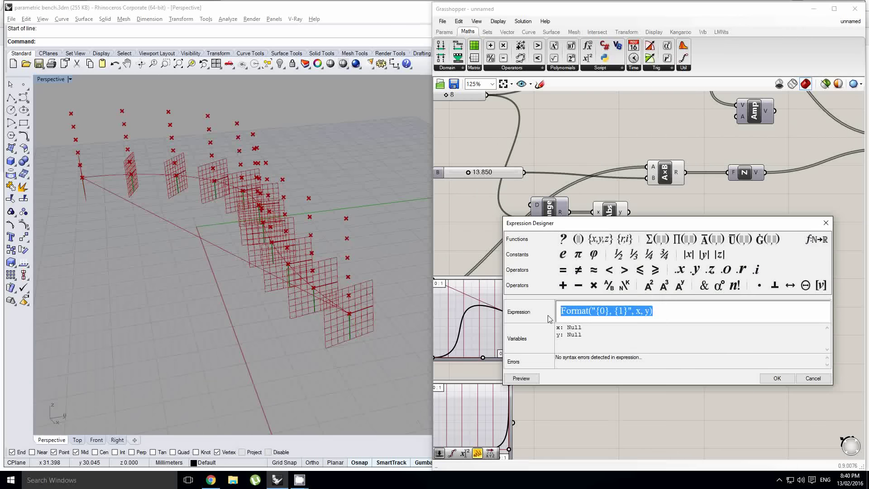
pyautogui.write('x*')
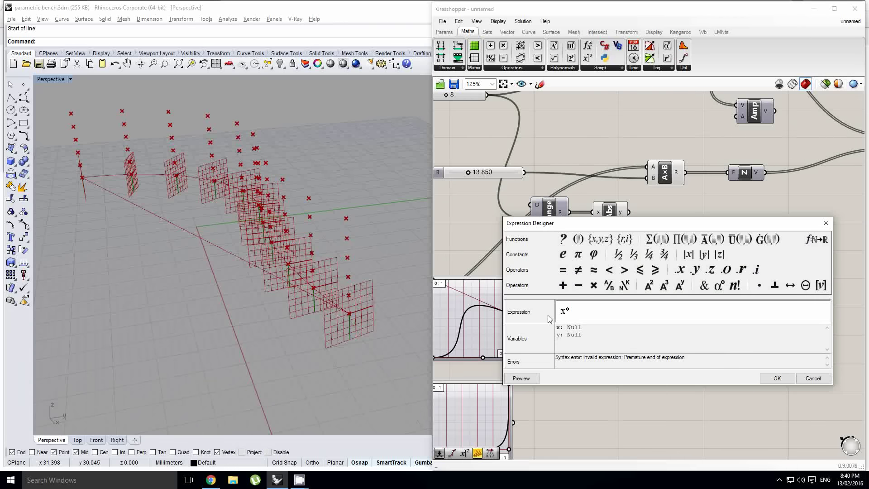
pyautogui.write('z+y*(1-')
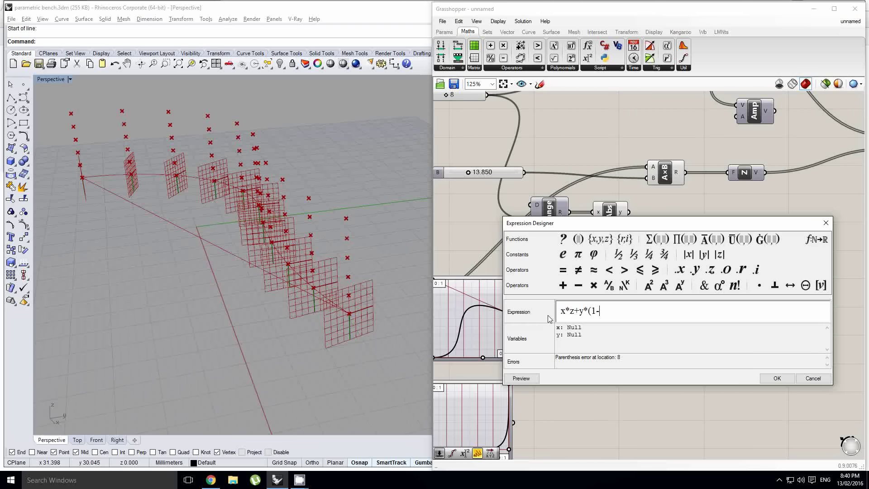
pyautogui.write('z)')
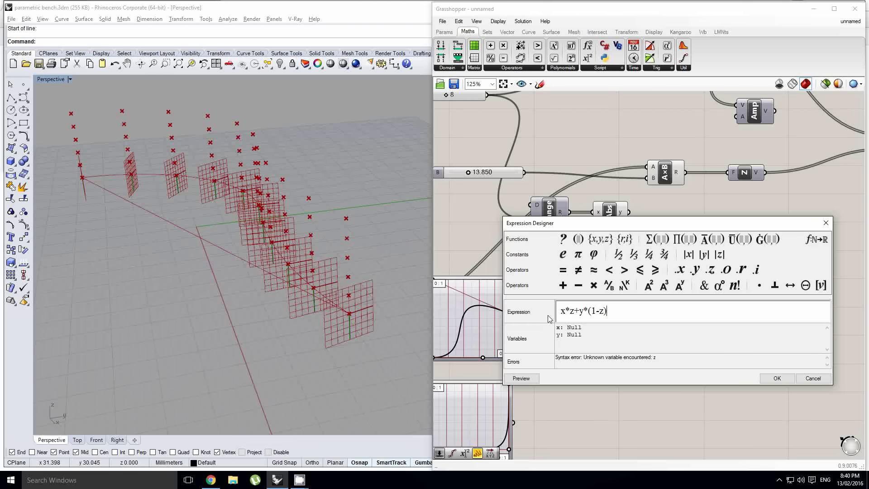
pyautogui.click(785, 380)
# Add a third input, z, to the Expression component
pyautogui.scroll(2, 662, 336)
pyautogui.moveTo(662, 336); pyautogui.dragTo(671, 358, button='right')
pyautogui.click(639, 226)
pyautogui.moveTo(639, 227); pyautogui.dragTo(646, 247, button='right')
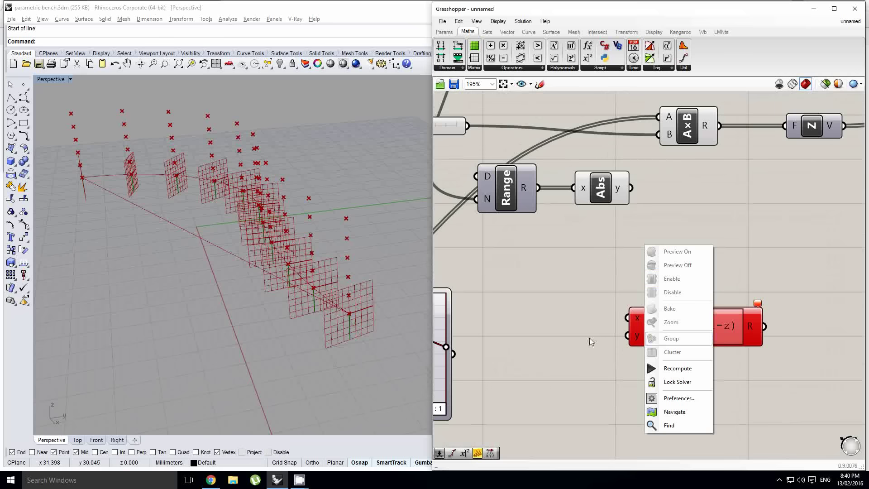
pyautogui.click(589, 338)
pyautogui.scroll(5, 640, 341)
pyautogui.click(652, 357)
pyautogui.scroll(-5, 651, 357)
pyautogui.moveTo(628, 346); pyautogui.dragTo(604, 325, button='right')
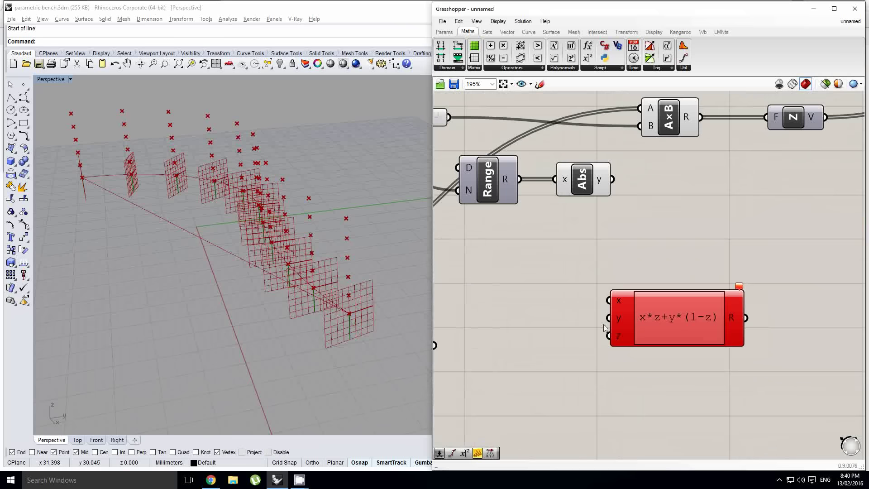
pyautogui.scroll(1, 617, 337)
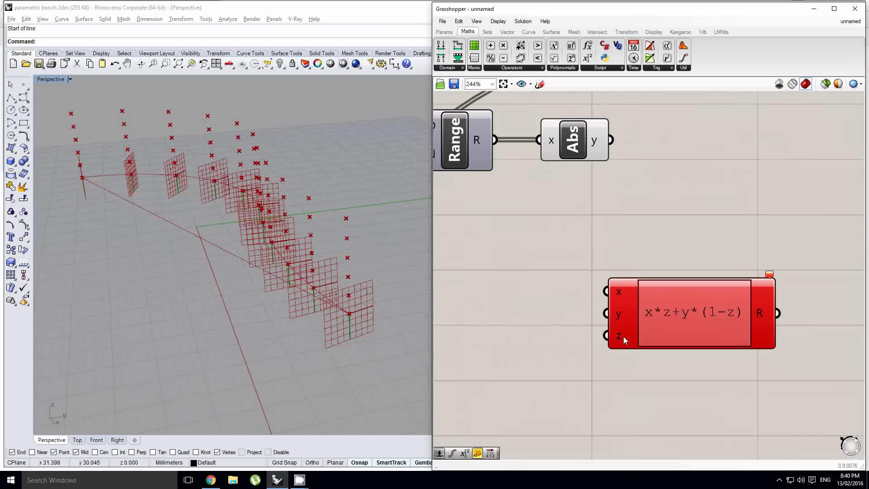
pyautogui.scroll(1, 622, 335)
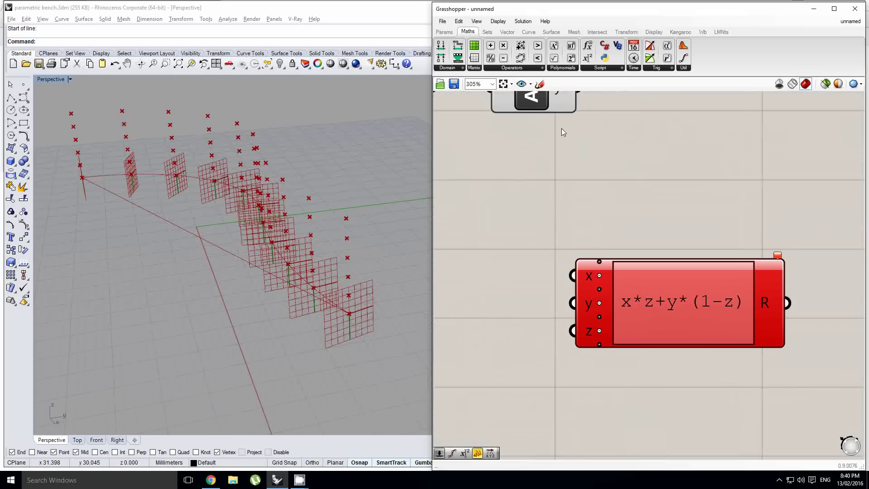
# Place a Number Slider beside the Expression component and wire it into the z input
pyautogui.moveTo(561, 129); pyautogui.dragTo(626, 129, button='right')
pyautogui.click(444, 31)
pyautogui.click(558, 44)
pyautogui.click(504, 231)
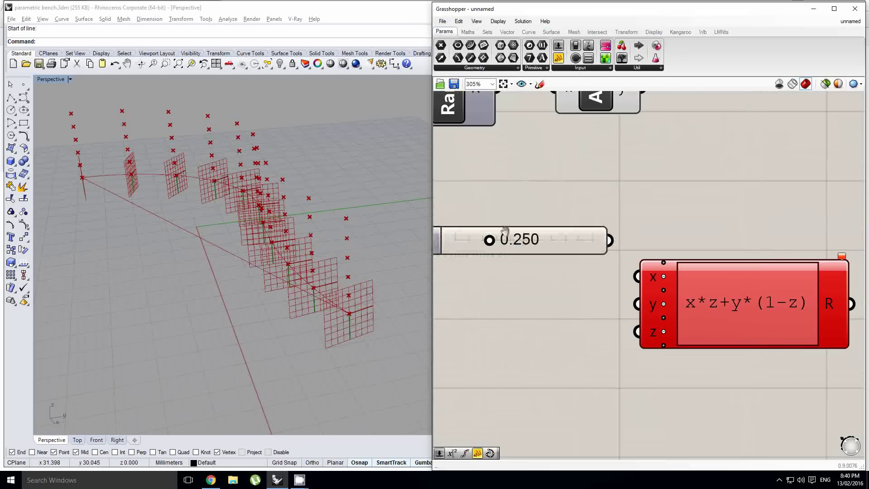
pyautogui.moveTo(503, 231); pyautogui.dragTo(539, 197, button='right')
pyautogui.moveTo(646, 206); pyautogui.dragTo(671, 304)
pyautogui.click(598, 216)
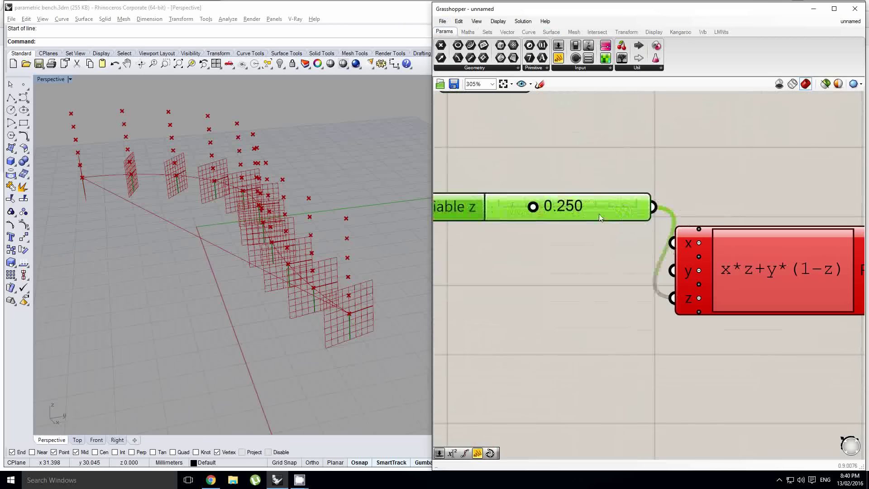
# Set the slider feeding the expression's z input to 0.5
pyautogui.scroll(-5, 596, 222)
pyautogui.scroll(2, 595, 228)
pyautogui.moveTo(594, 226); pyautogui.dragTo(587, 229, button='right')
pyautogui.scroll(1, 557, 227)
pyautogui.click(558, 226)
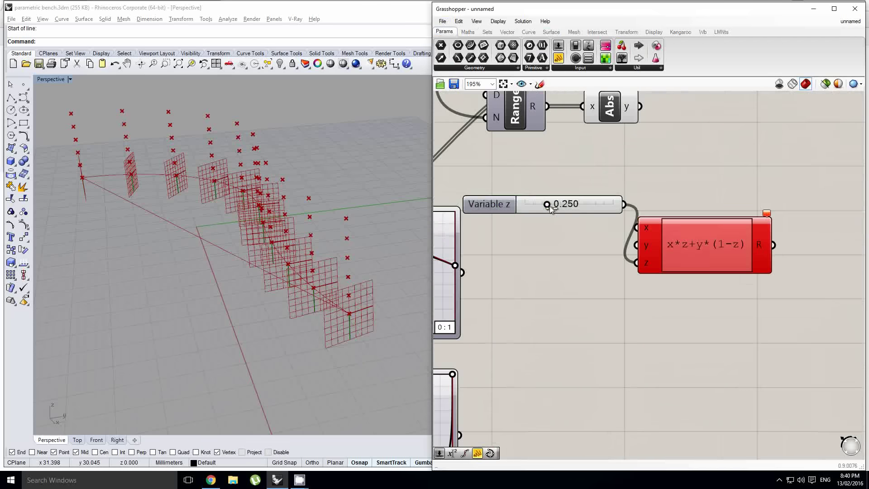
pyautogui.moveTo(547, 204); pyautogui.dragTo(563, 206)
pyautogui.doubleClick(547, 206)
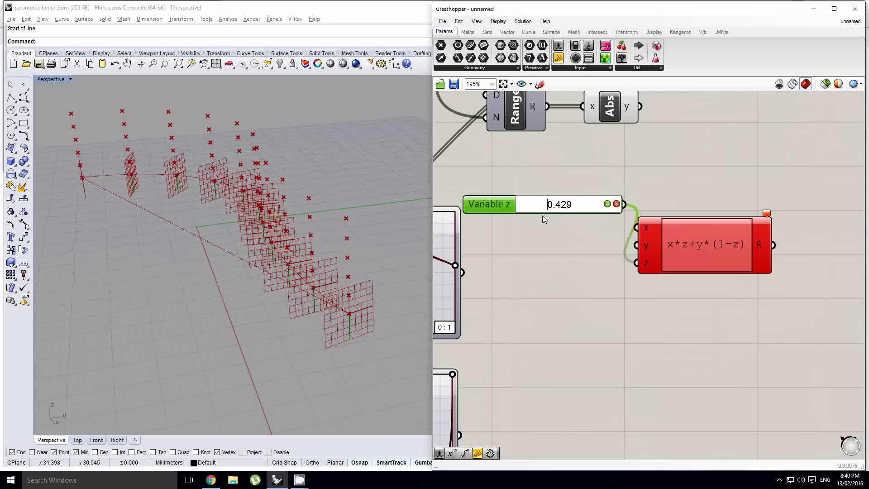
pyautogui.hotkey('ctrl', 'a')
pyautogui.write('0.5')
pyautogui.press('Return')
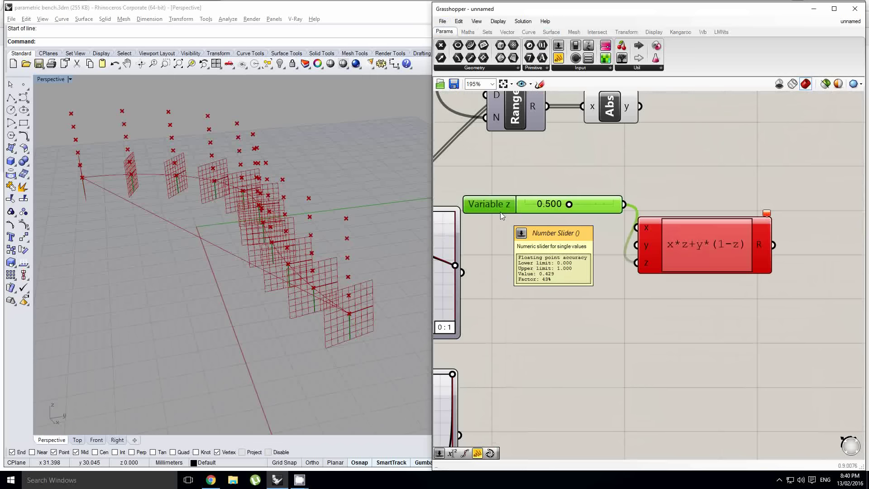
# Move the z slider farther from the Expression component and run its value from the lower limit up to 1.000
pyautogui.scroll(-3, 501, 212)
pyautogui.moveTo(584, 209); pyautogui.dragTo(559, 219, button='right')
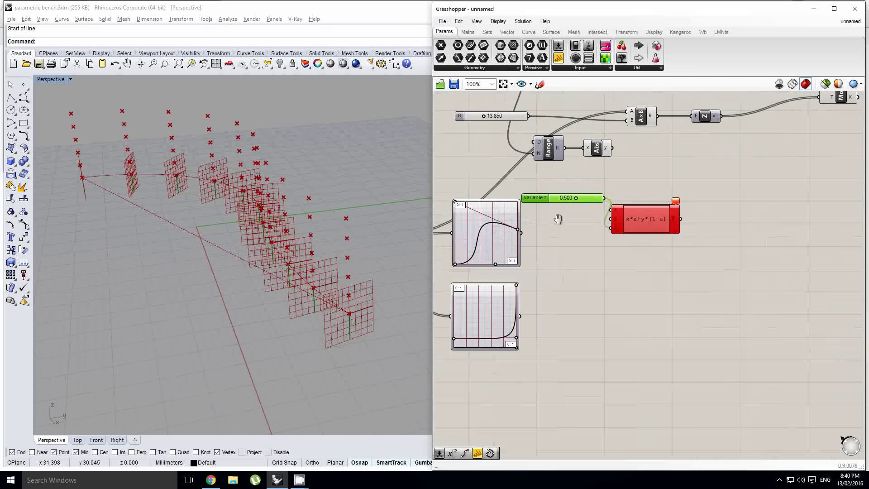
pyautogui.scroll(3, 559, 219)
pyautogui.middleClick(559, 218)
pyautogui.moveTo(582, 189); pyautogui.dragTo(564, 175)
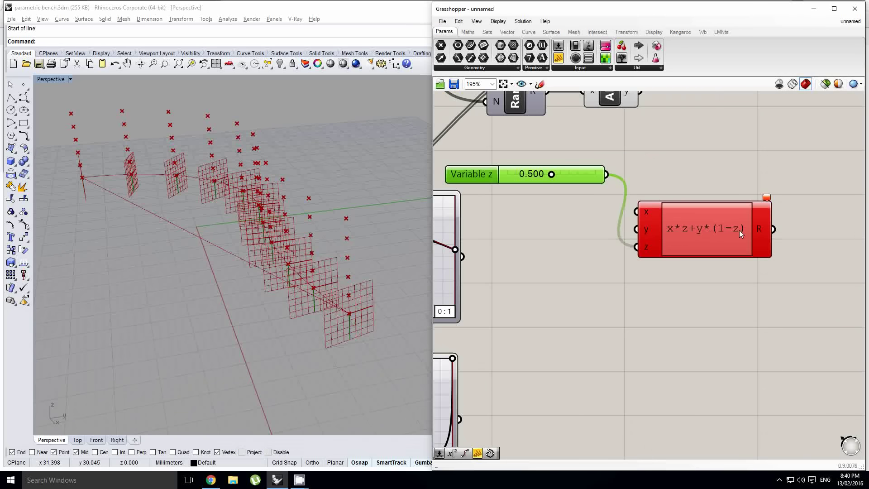
pyautogui.moveTo(551, 176); pyautogui.dragTo(404, 182)
pyautogui.moveTo(509, 178); pyautogui.dragTo(641, 194)
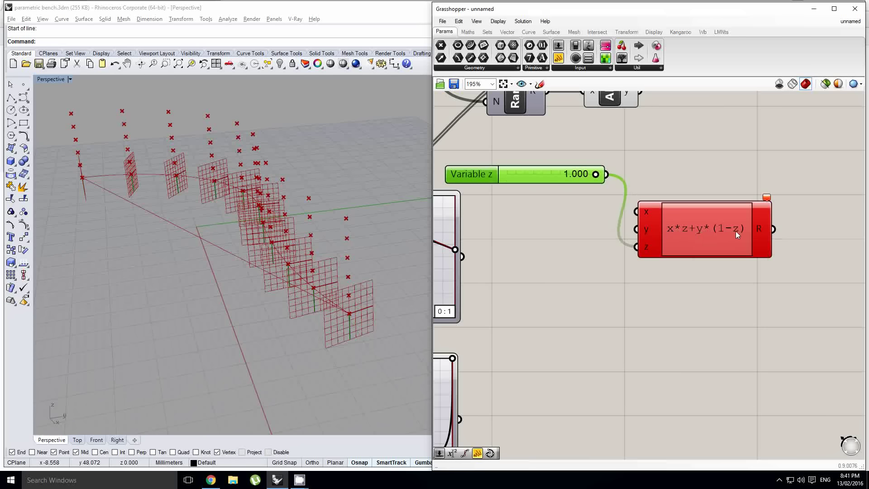
# Replace the slider at the expression's z input with the Absolute component's y output
pyautogui.scroll(-1, 725, 235)
pyautogui.scroll(1, 724, 235)
pyautogui.moveTo(632, 181); pyautogui.dragTo(631, 239, button='right')
pyautogui.click(633, 173)
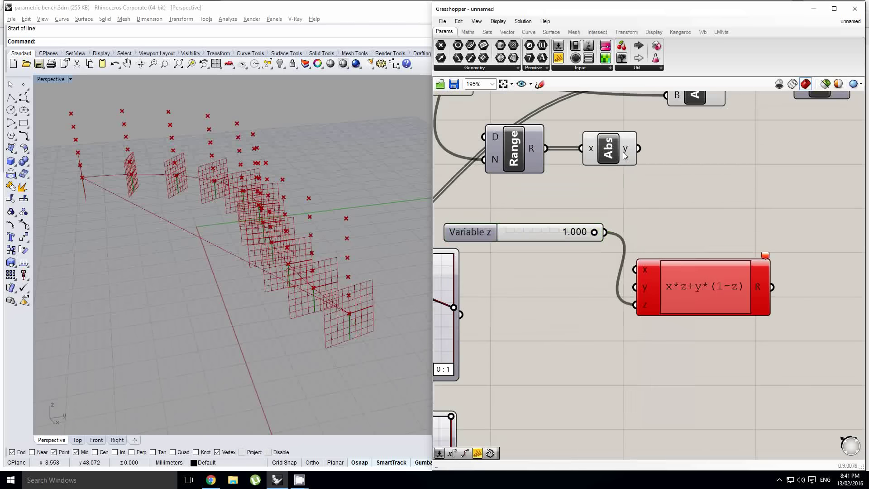
pyautogui.moveTo(638, 148); pyautogui.dragTo(634, 306)
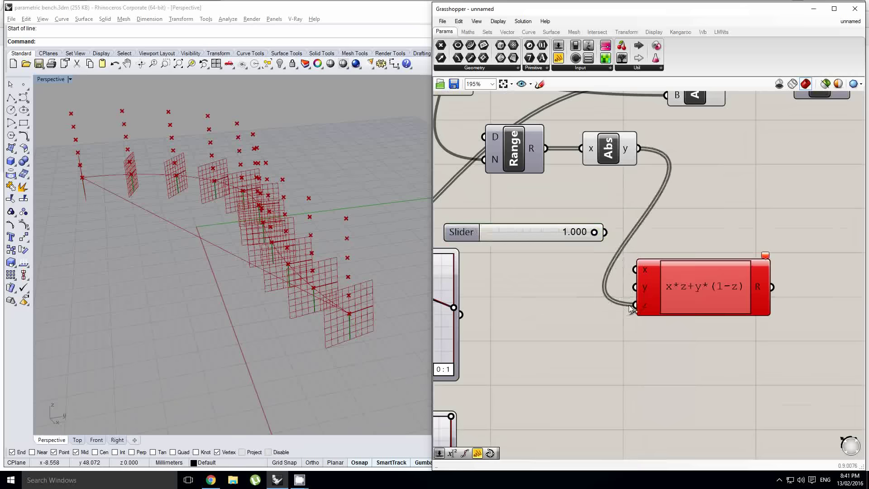
# Wire the upper Graph Mapper into the expression's x input and the lower one into y, and graft the z input
pyautogui.scroll(-1, 629, 306)
pyautogui.moveTo(519, 302); pyautogui.dragTo(545, 284, button='right')
pyautogui.scroll(1, 540, 294)
pyautogui.click(681, 272)
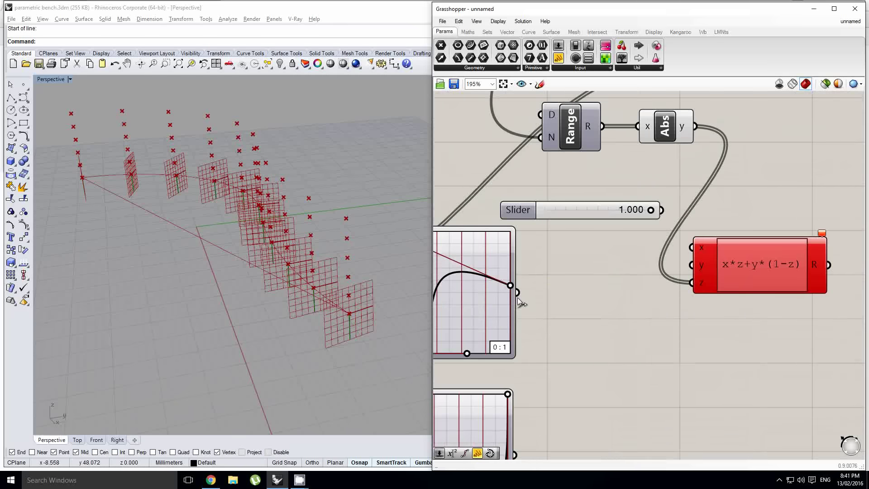
pyautogui.moveTo(518, 299); pyautogui.dragTo(692, 265)
pyautogui.scroll(-3, 577, 340)
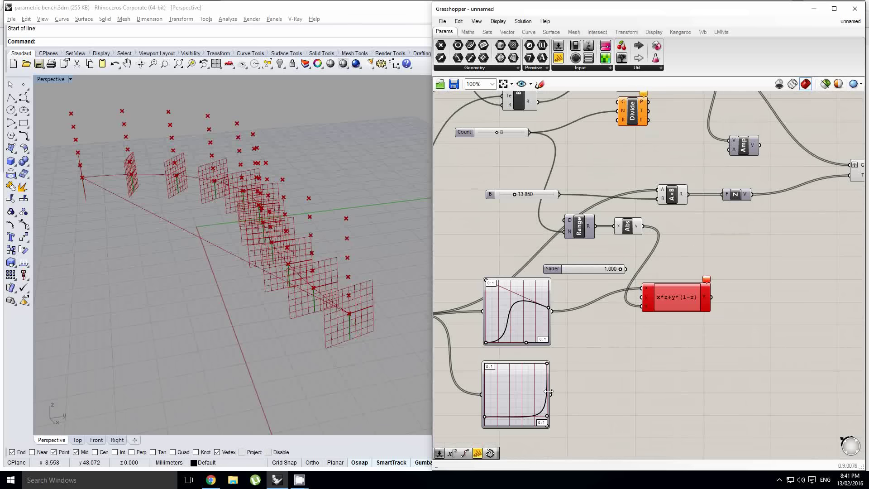
pyautogui.moveTo(549, 392); pyautogui.dragTo(644, 297)
pyautogui.scroll(3, 652, 303)
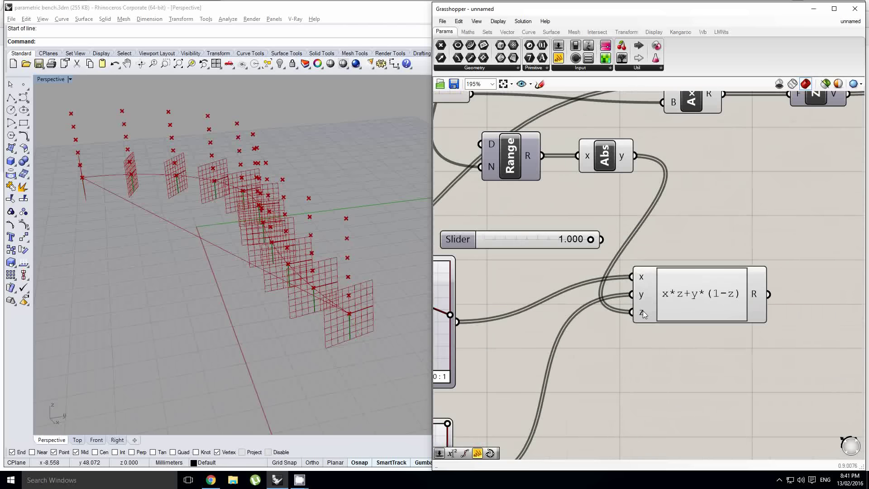
pyautogui.rightClick(643, 311)
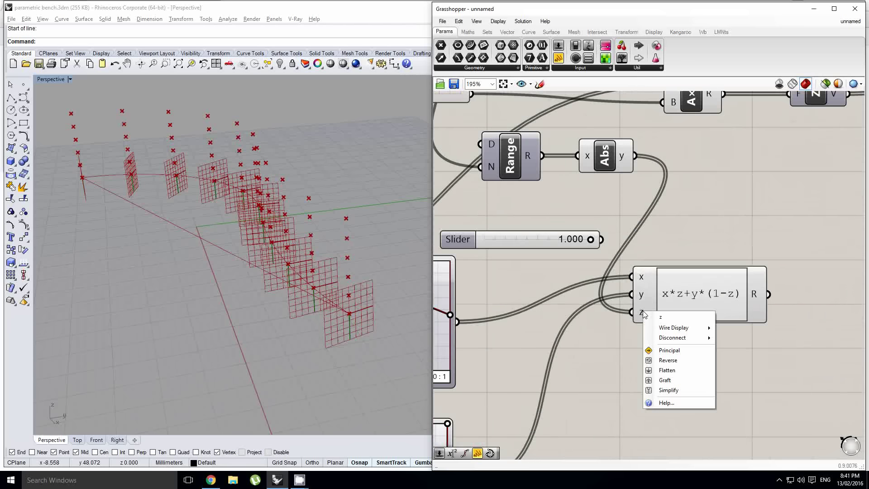
pyautogui.click(665, 380)
# Add an Addition (A+B) component between the Unit Z and Move components
pyautogui.scroll(-2, 652, 373)
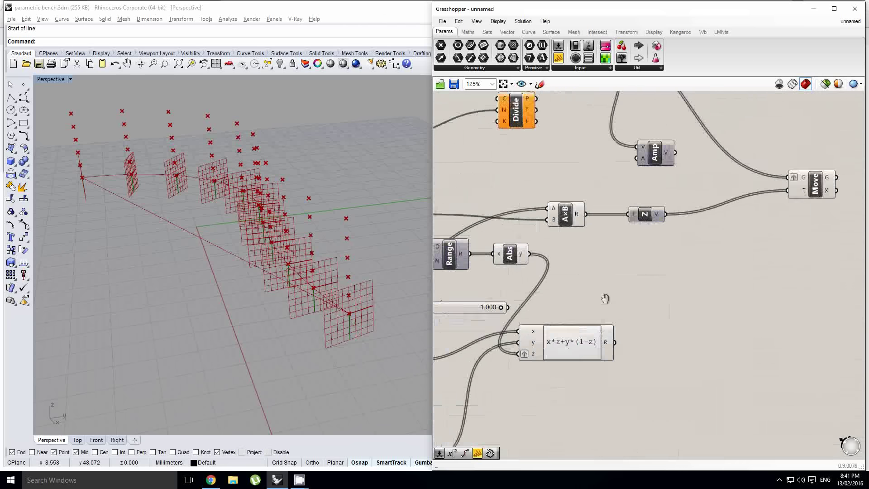
pyautogui.moveTo(606, 299); pyautogui.dragTo(627, 320, button='right')
pyautogui.click(658, 271)
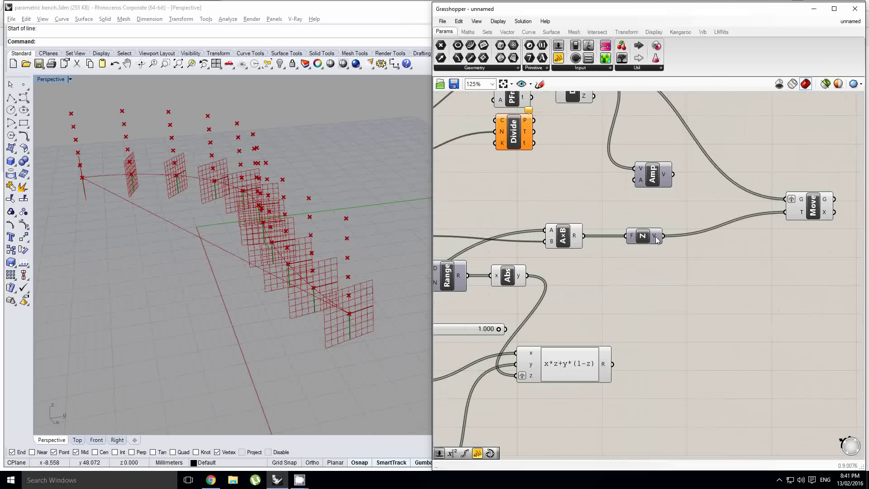
pyautogui.scroll(-1, 613, 271)
pyautogui.scroll(1, 647, 301)
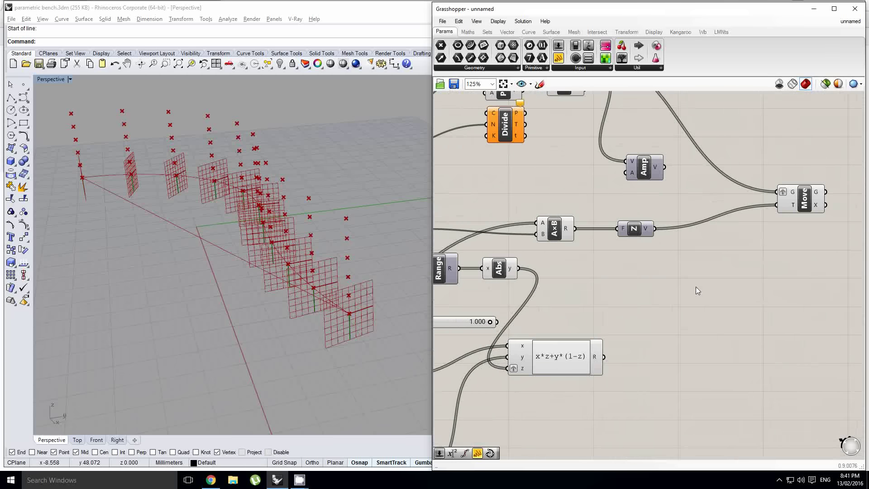
pyautogui.doubleClick(696, 286)
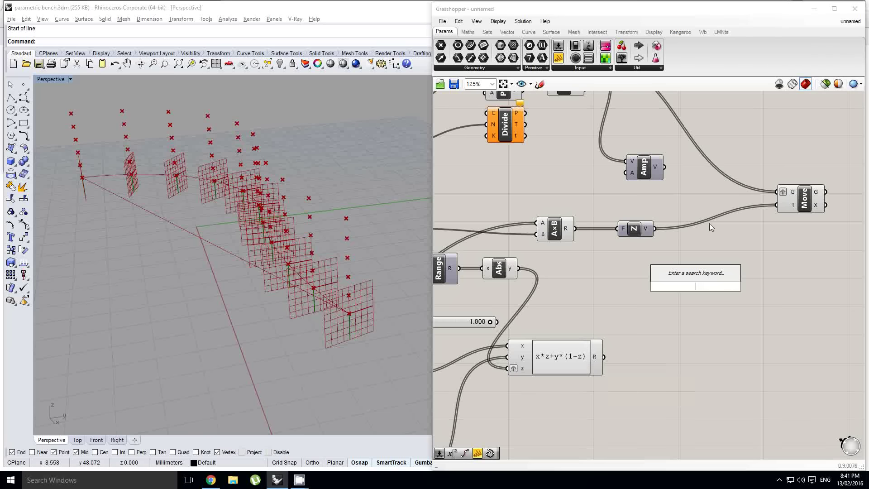
pyautogui.doubleClick(691, 265)
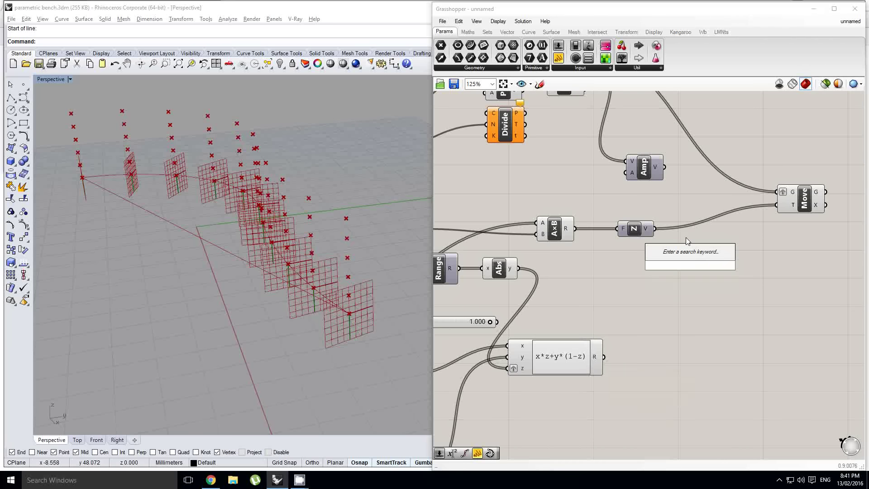
pyautogui.write('+')
pyautogui.click(708, 249)
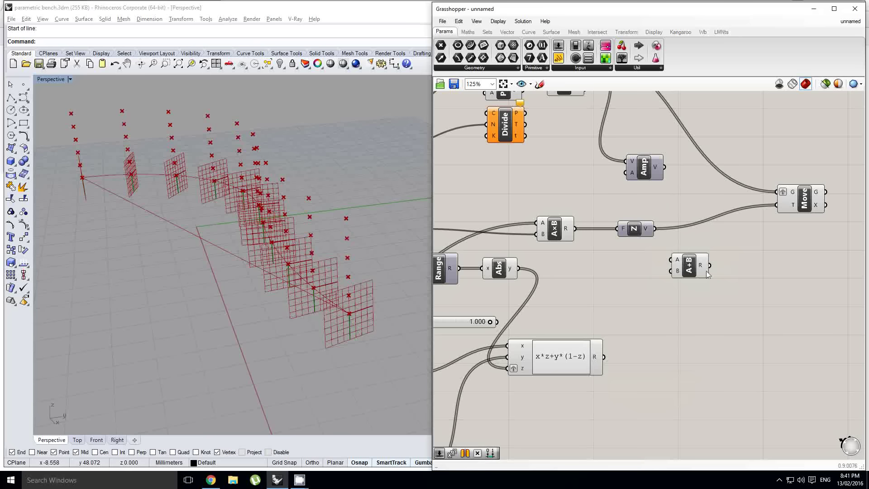
# Make room around the Amplitude and Addition components and wire the expression's R output into Amplitude's A input
pyautogui.moveTo(688, 258); pyautogui.dragTo(690, 261)
pyautogui.moveTo(645, 172); pyautogui.dragTo(639, 176)
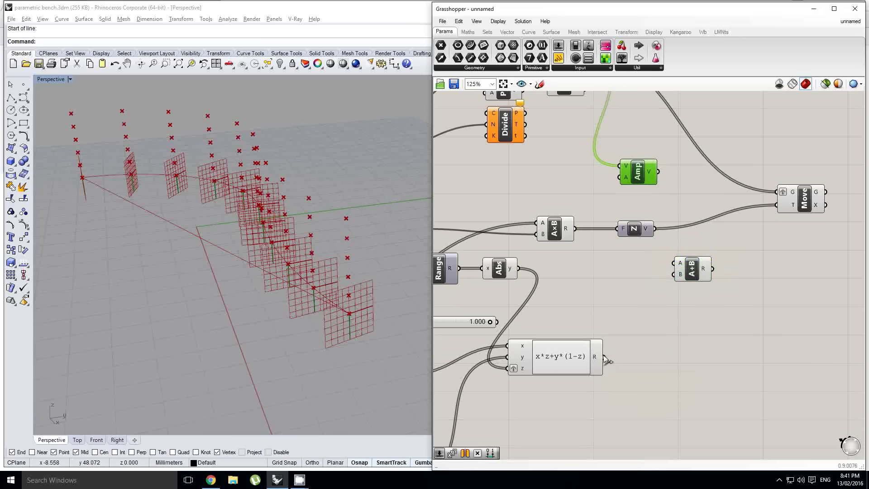
pyautogui.moveTo(605, 357); pyautogui.dragTo(623, 179)
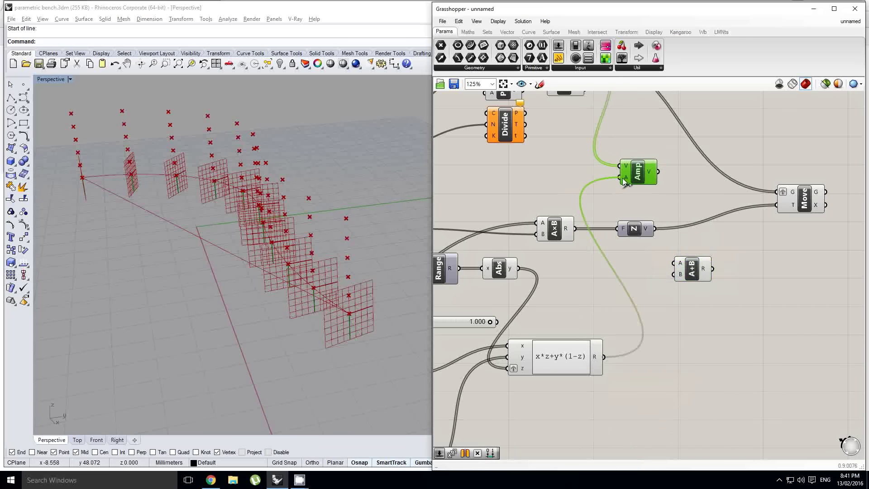
pyautogui.scroll(2, 638, 173)
pyautogui.moveTo(659, 170); pyautogui.dragTo(628, 173, button='right')
pyautogui.scroll(-6, 612, 221)
pyautogui.scroll(2, 609, 200)
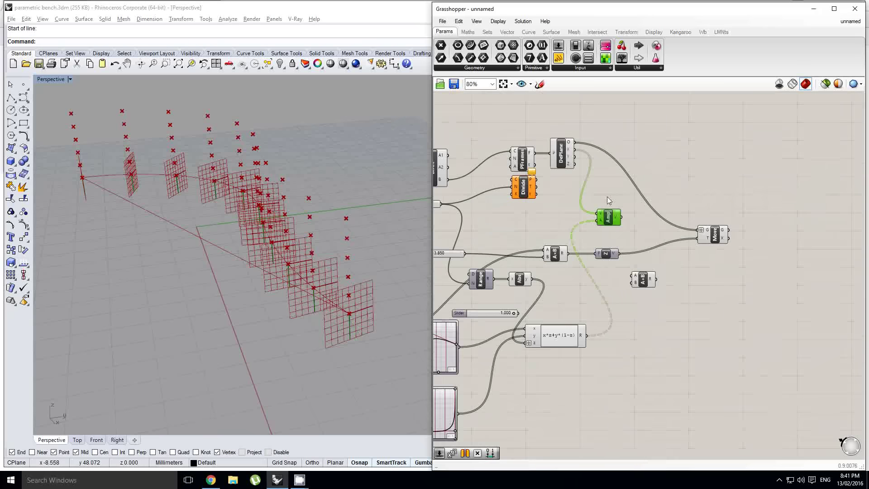
# Wire the Amplitude and Unit Z vectors into the Addition component's A and B inputs and its result into Move's T input
pyautogui.moveTo(608, 216); pyautogui.dragTo(605, 230)
pyautogui.scroll(1, 606, 231)
pyautogui.moveTo(658, 292); pyautogui.dragTo(663, 265)
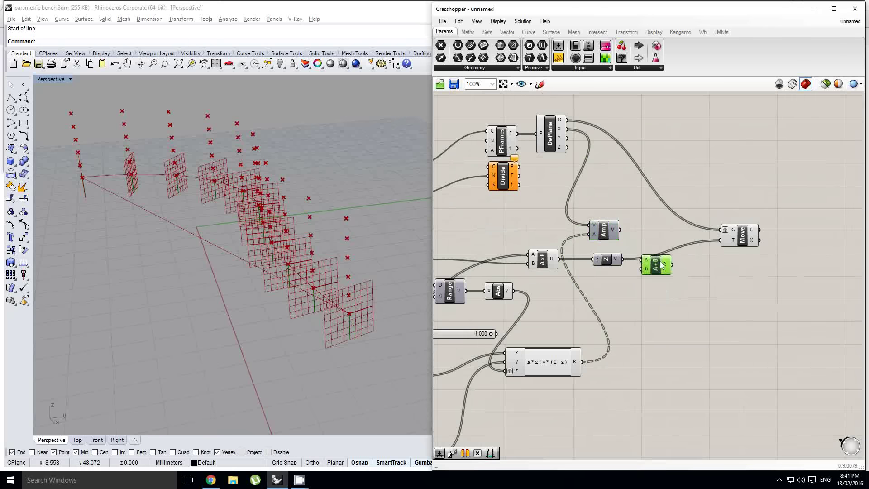
pyautogui.scroll(1, 652, 250)
pyautogui.moveTo(613, 225); pyautogui.dragTo(734, 241)
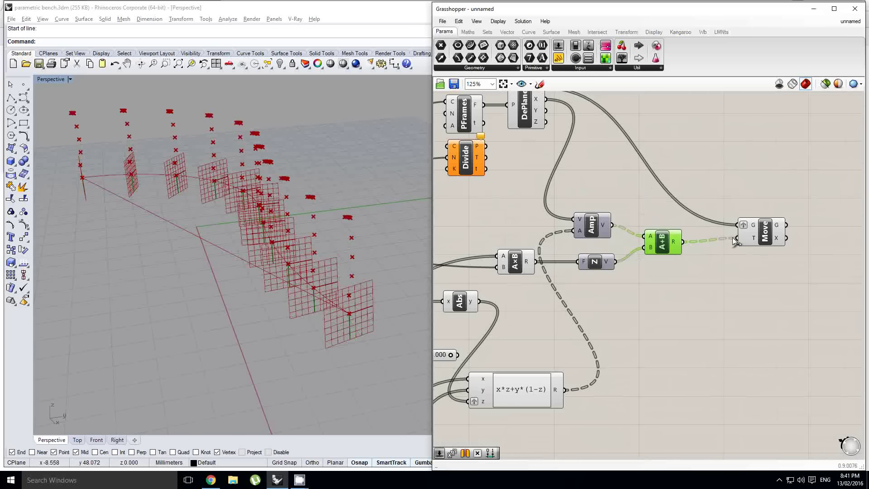
pyautogui.scroll(4, 322, 232)
pyautogui.moveTo(322, 232); pyautogui.dragTo(317, 215, button='right')
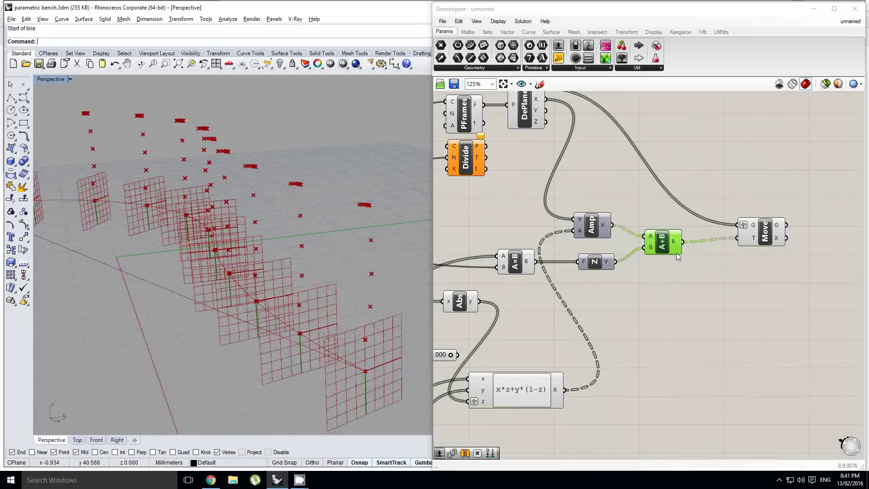
pyautogui.moveTo(677, 253); pyautogui.dragTo(687, 249)
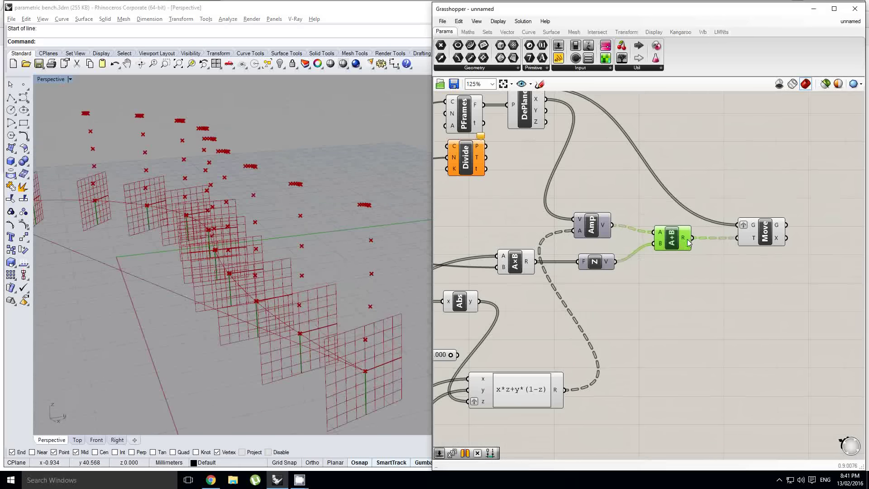
# Compare the output data of the Amplitude component with that of the Unit Z component
pyautogui.moveTo(678, 173); pyautogui.dragTo(656, 197, button='right')
pyautogui.click(628, 208)
pyautogui.scroll(1, 662, 213)
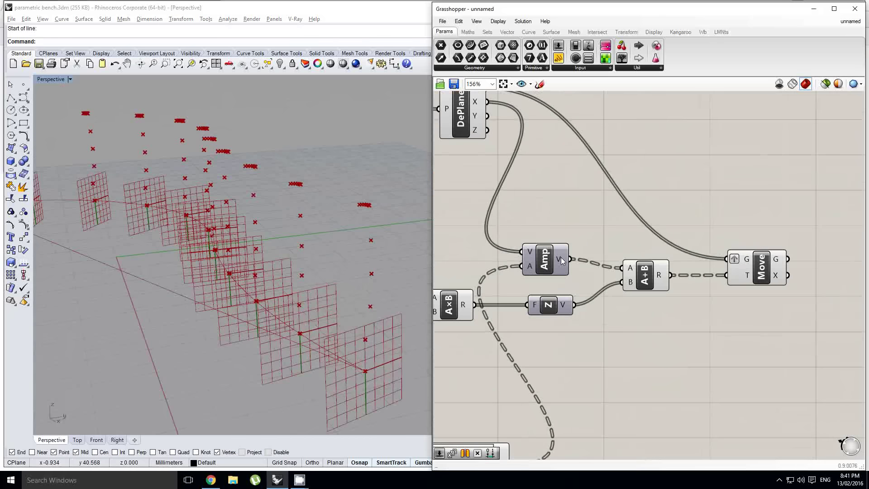
pyautogui.moveTo(561, 261)
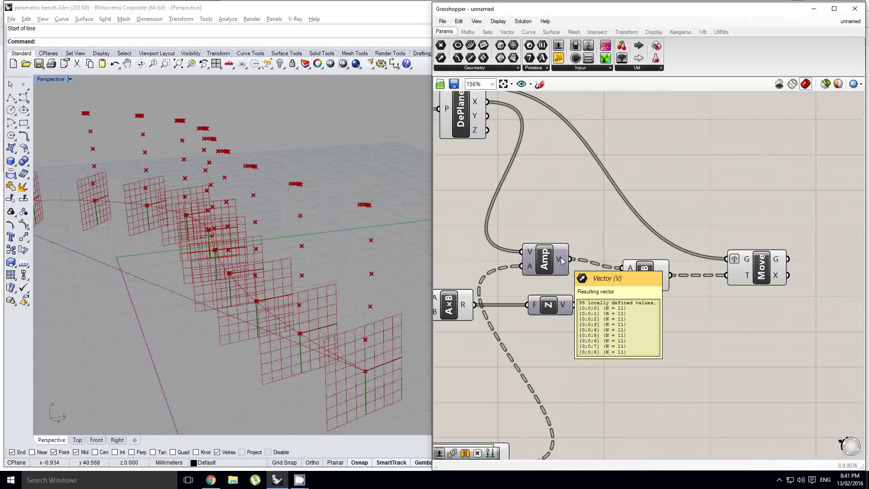
pyautogui.scroll(-1, 636, 235)
pyautogui.scroll(-1, 540, 322)
pyautogui.moveTo(539, 323); pyautogui.dragTo(638, 264, button='right')
pyautogui.click(651, 225)
pyautogui.scroll(1, 654, 222)
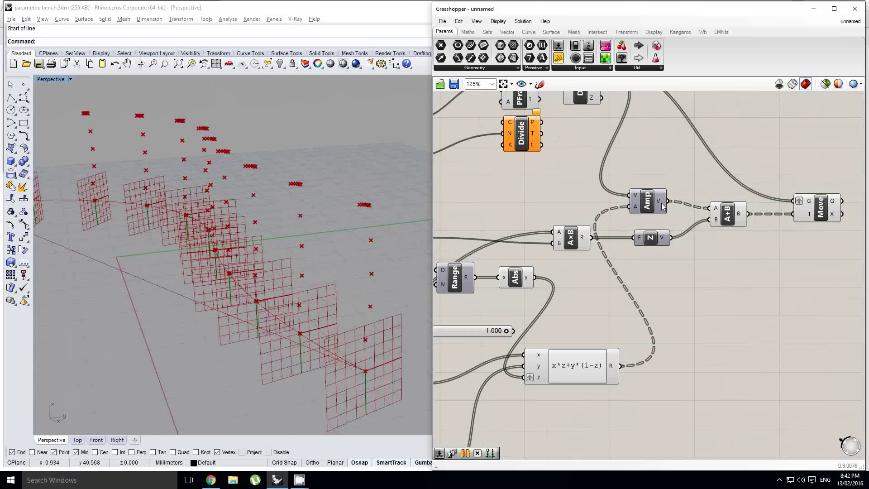
pyautogui.moveTo(663, 206)
pyautogui.moveTo(663, 207); pyautogui.dragTo(602, 214, button='right')
pyautogui.click(589, 245)
pyautogui.moveTo(604, 245)
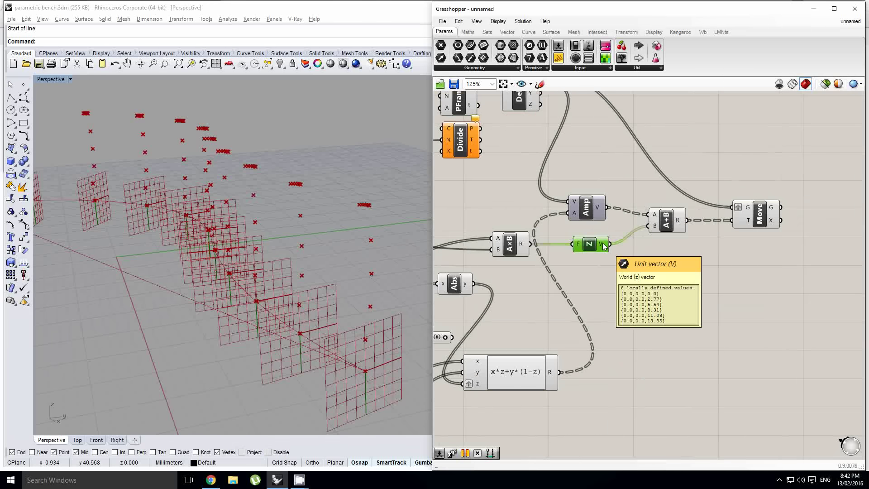
# Examine the data structure at the Expression component's inputs and its R output
pyautogui.scroll(-1, 603, 245)
pyautogui.moveTo(548, 292); pyautogui.dragTo(688, 264, button='right')
pyautogui.scroll(1, 637, 283)
pyautogui.scroll(1, 647, 316)
pyautogui.click(617, 314)
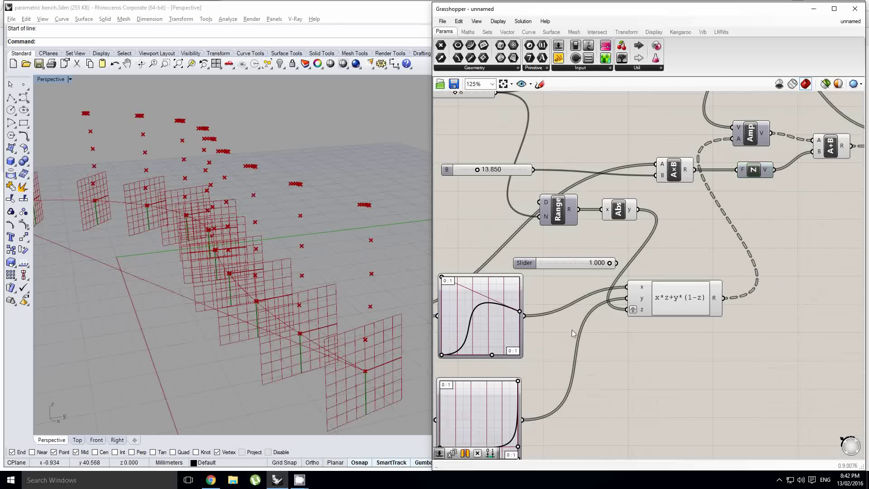
pyautogui.moveTo(587, 316)
pyautogui.mouseDown(button='right')
pyautogui.moveTo(646, 240)
pyautogui.moveTo(712, 241)
pyautogui.moveTo(717, 259)
pyautogui.moveTo(582, 320)
pyautogui.mouseUp(button='right')
pyautogui.scroll(-1, 699, 268)
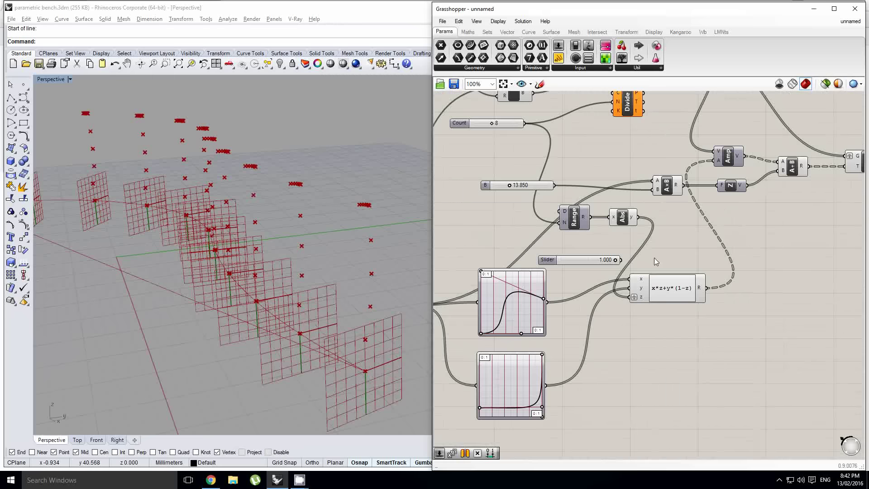
pyautogui.moveTo(697, 245); pyautogui.dragTo(663, 268, button='right')
pyautogui.click(639, 244)
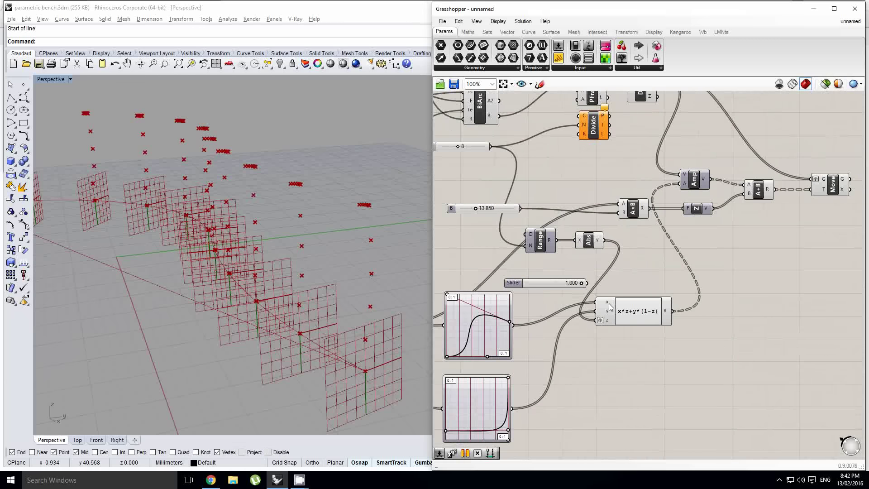
pyautogui.moveTo(605, 315)
pyautogui.moveTo(673, 333); pyautogui.dragTo(633, 334, button='right')
pyautogui.scroll(1, 623, 314)
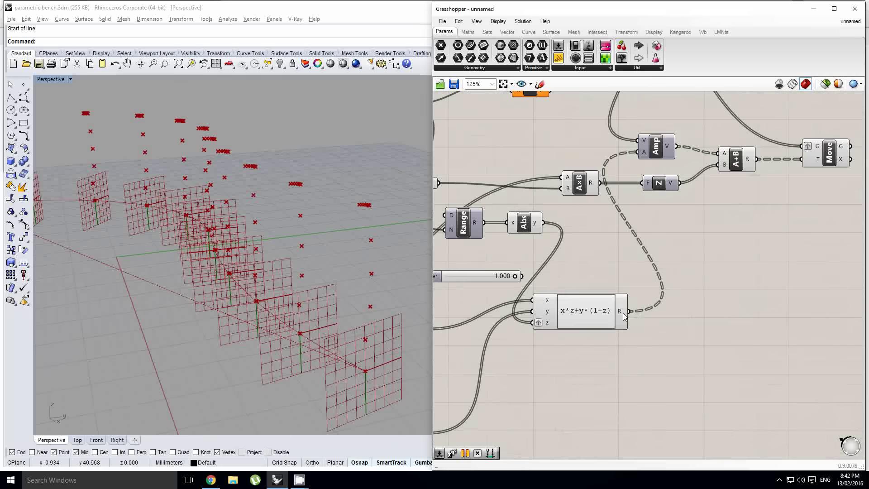
pyautogui.moveTo(624, 316)
# Graft the V input of the Amplitude component
pyautogui.moveTo(637, 214); pyautogui.dragTo(619, 264, button='right')
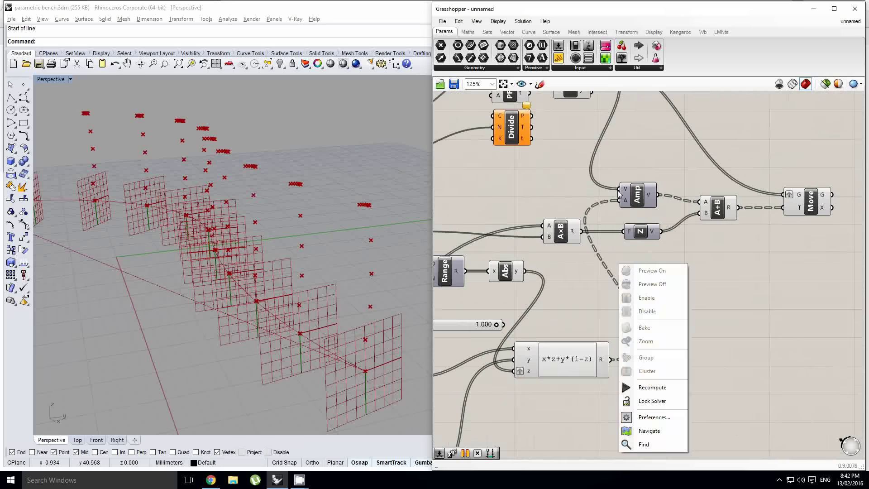
pyautogui.scroll(1, 620, 194)
pyautogui.click(627, 191)
pyautogui.moveTo(628, 191)
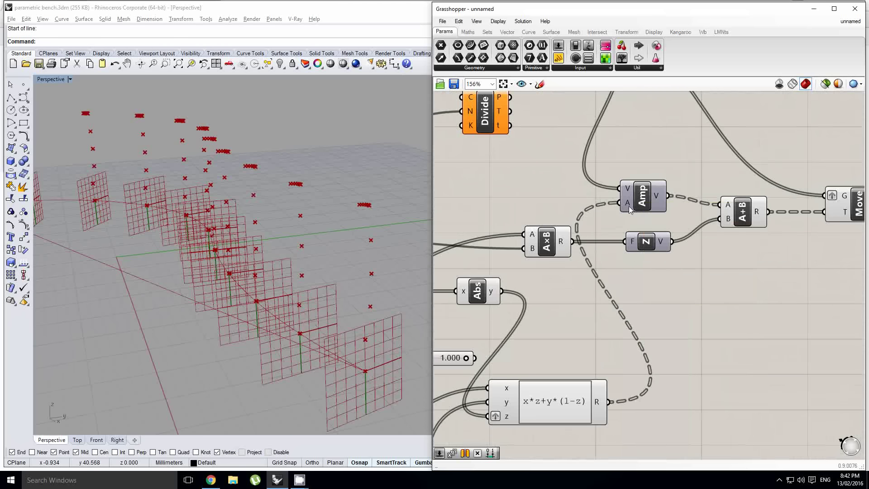
pyautogui.rightClick(631, 190)
pyautogui.click(661, 256)
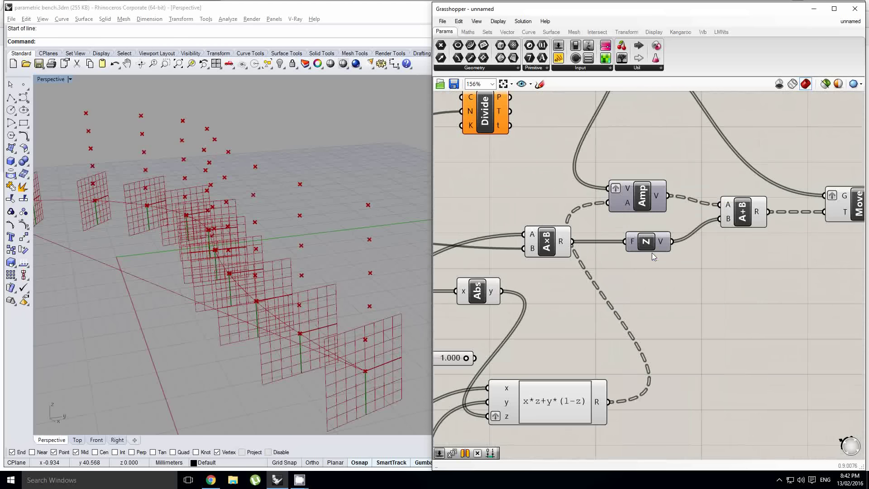
# Move the Expression component slightly down and change its formula to (x*z+y*(1-z))*u
pyautogui.scroll(-3, 580, 272)
pyautogui.moveTo(639, 268); pyautogui.dragTo(682, 266, button='right')
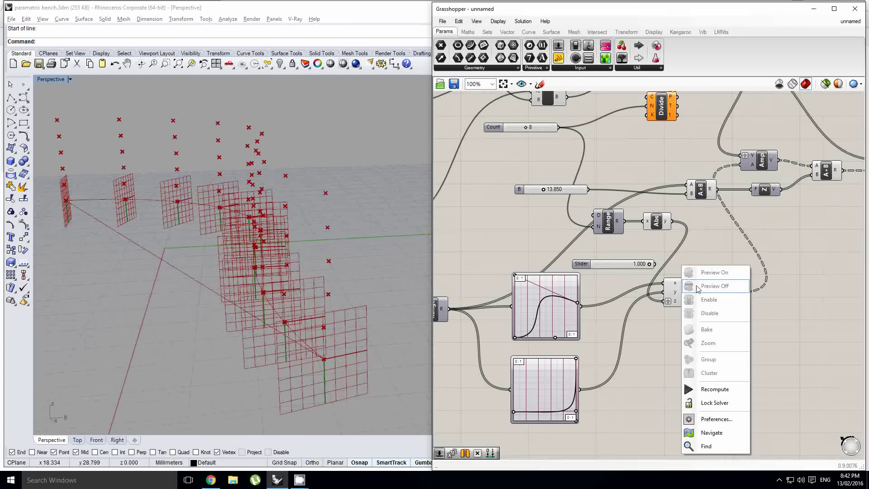
pyautogui.click(677, 275)
pyautogui.moveTo(701, 296); pyautogui.dragTo(702, 312)
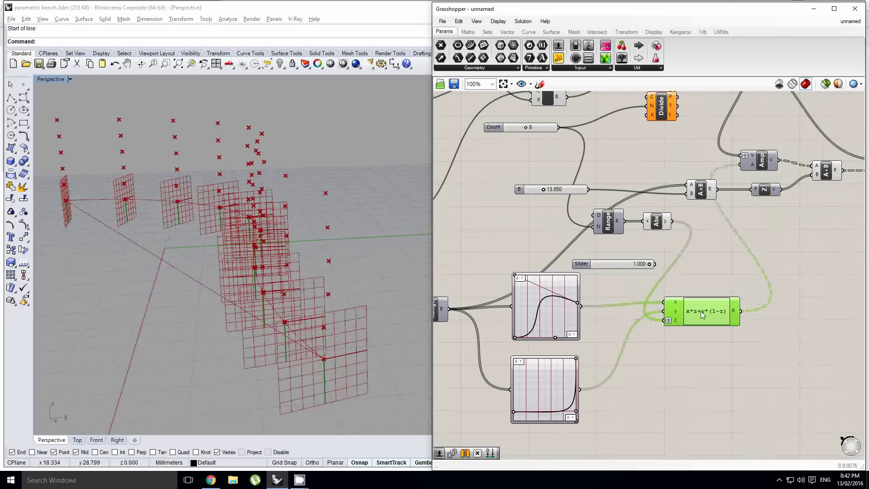
pyautogui.scroll(1, 702, 312)
pyautogui.doubleClick(702, 313)
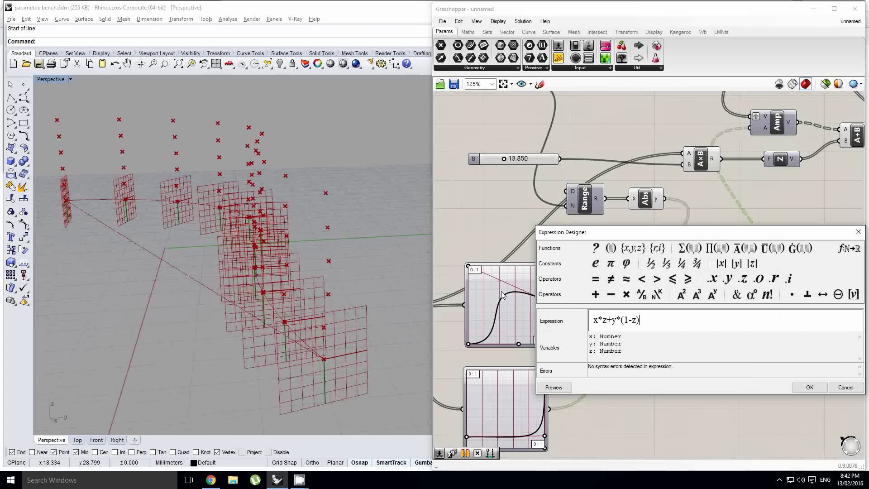
pyautogui.write(')')
pyautogui.press('Home')
pyautogui.write('(')
pyautogui.press('End')
pyautogui.write('*')
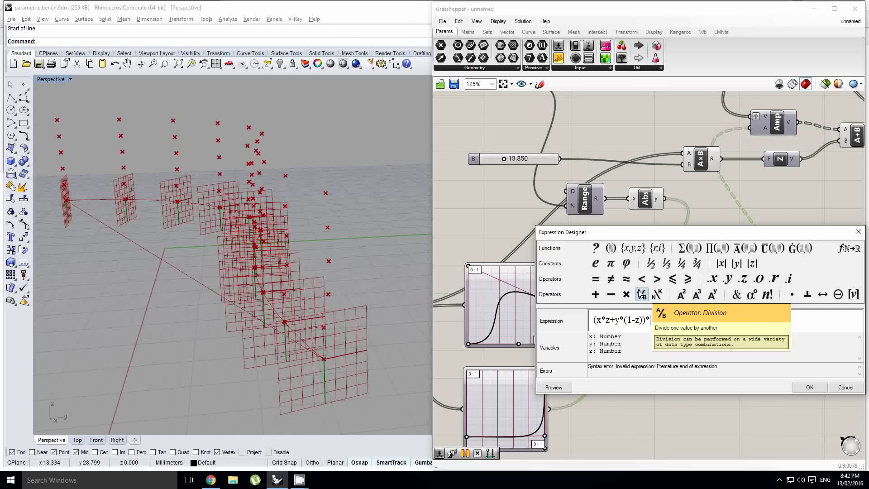
pyautogui.write('u')
pyautogui.click(810, 387)
# Add a fourth input u to the Expression component and connect the unused slider to it
pyautogui.scroll(5, 674, 325)
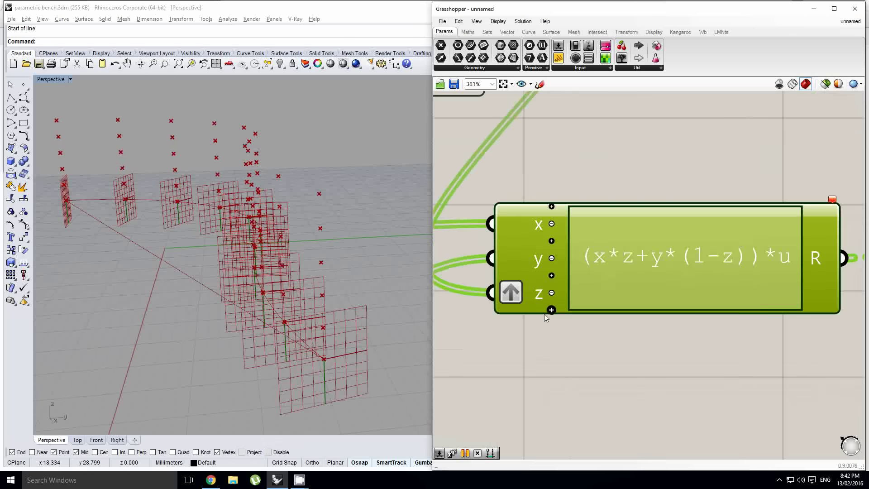
pyautogui.click(552, 310)
pyautogui.scroll(-4, 626, 306)
pyautogui.moveTo(618, 294); pyautogui.dragTo(669, 293, button='right')
pyautogui.click(618, 264)
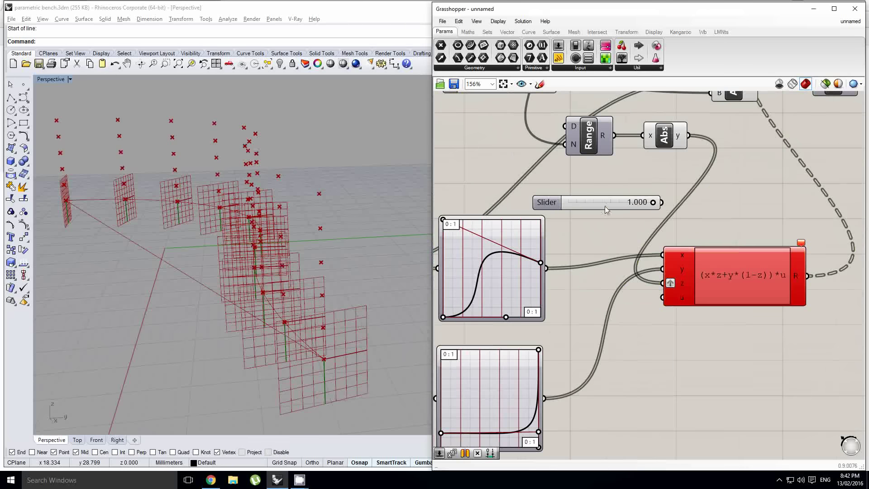
pyautogui.moveTo(605, 206); pyautogui.dragTo(575, 336)
pyautogui.moveTo(633, 335); pyautogui.dragTo(663, 297)
# Set the maximum of the slider feeding u to 30
pyautogui.moveTo(539, 338); pyautogui.dragTo(548, 297, button='right')
pyautogui.doubleClick(548, 295)
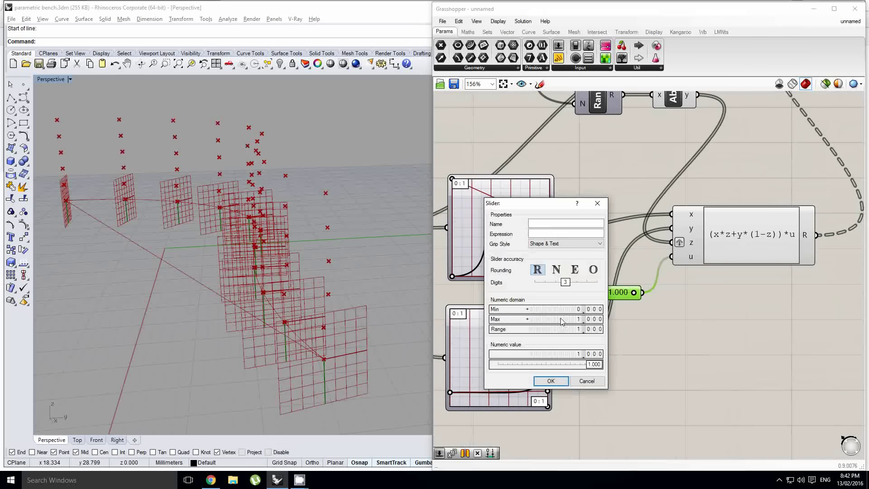
pyautogui.doubleClick(568, 320)
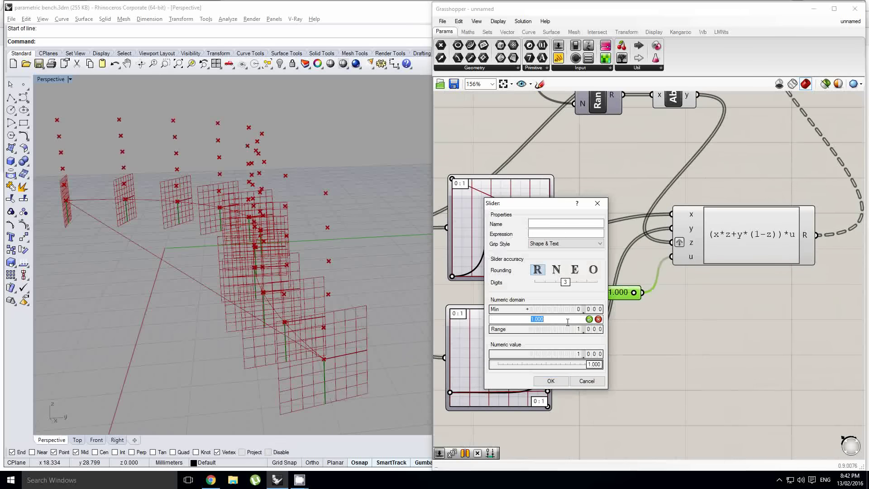
pyautogui.write('30')
pyautogui.click(560, 377)
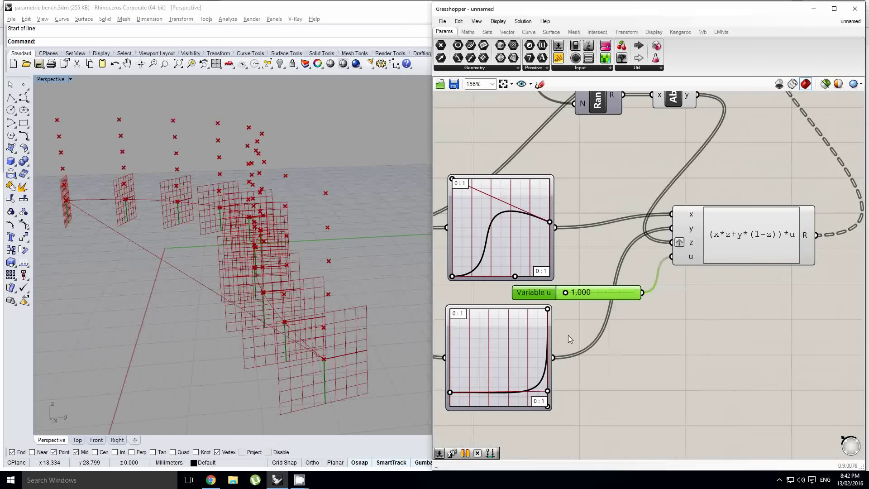
# Place the u slider above the upper Graph Mapper and set it to about 10.216
pyautogui.moveTo(608, 315); pyautogui.dragTo(648, 379, button='right')
pyautogui.click(613, 381)
pyautogui.moveTo(626, 358); pyautogui.dragTo(549, 192)
pyautogui.scroll(2, 522, 192)
pyautogui.moveTo(213, 230); pyautogui.dragTo(276, 213, button='right')
pyautogui.scroll(-6, 606, 267)
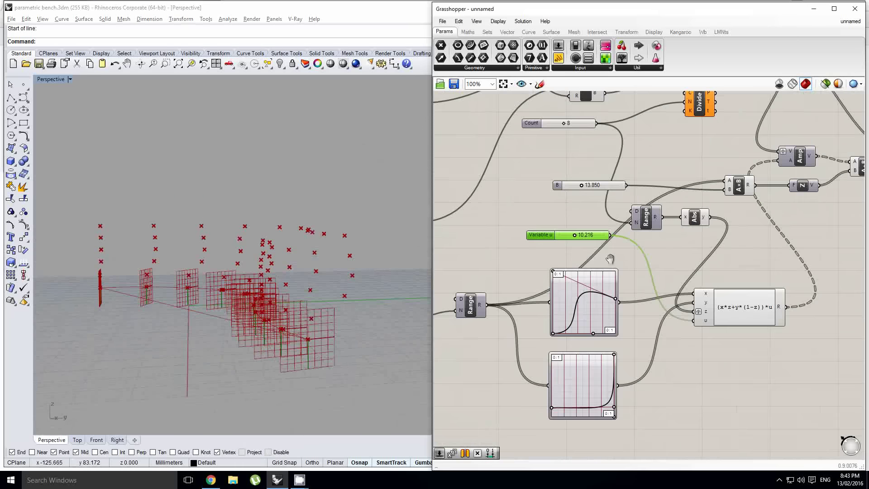
pyautogui.scroll(3, 607, 274)
pyautogui.click(538, 308)
pyautogui.moveTo(553, 290); pyautogui.dragTo(560, 296, button='right')
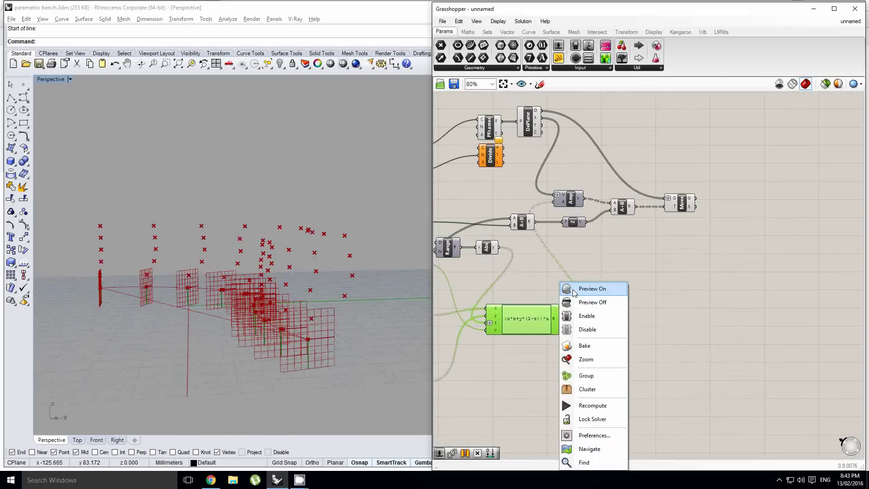
pyautogui.click(623, 252)
pyautogui.moveTo(626, 252); pyautogui.dragTo(602, 294, button='right')
pyautogui.scroll(1, 659, 265)
pyautogui.click(659, 266)
pyautogui.moveTo(730, 259); pyautogui.dragTo(707, 264, button='right')
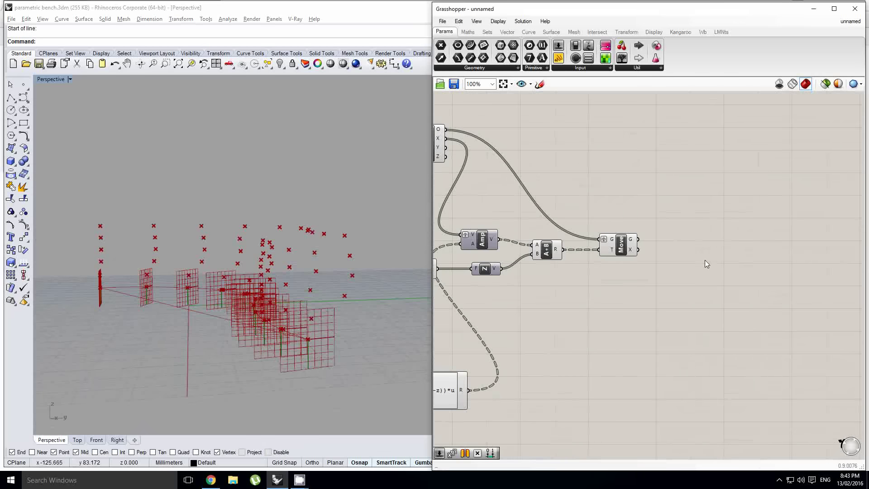
pyautogui.doubleClick(731, 264)
pyautogui.write('mesh from')
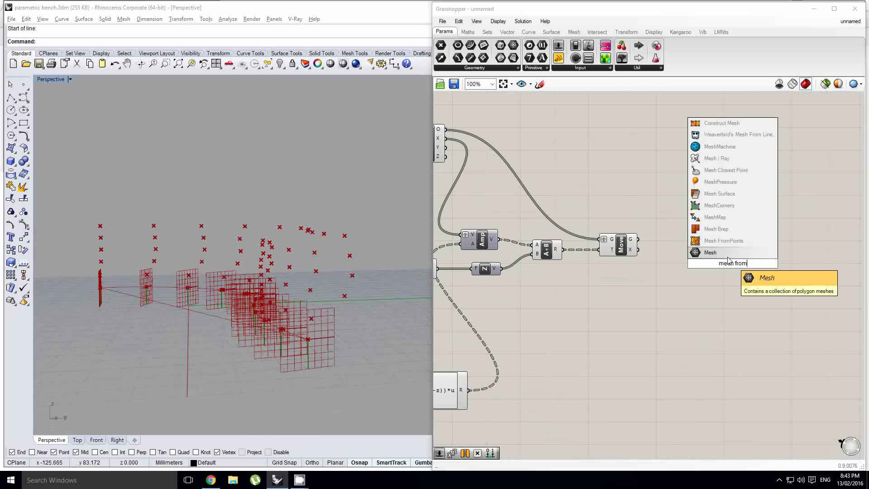
pyautogui.press('Return')
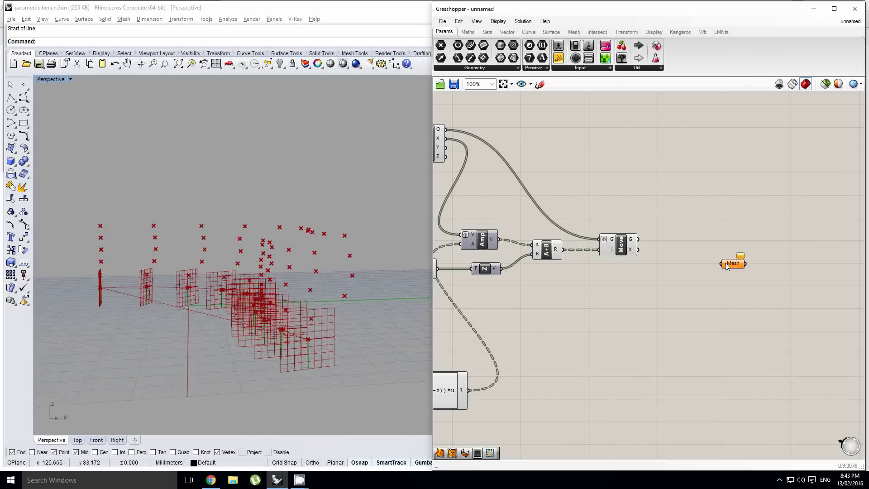
pyautogui.hotkey('ctrl', 'z')
# Add a Mesh FromPoints component beyond the Move component
pyautogui.doubleClick(721, 257)
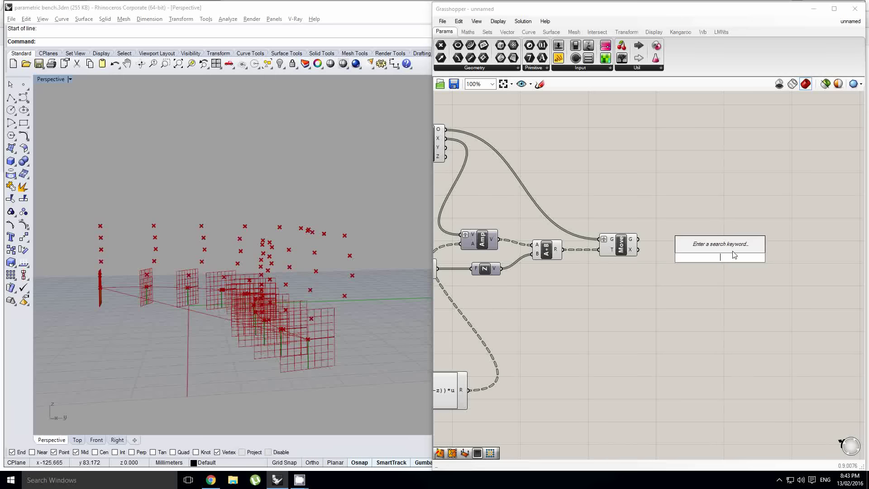
pyautogui.write('mesh fr')
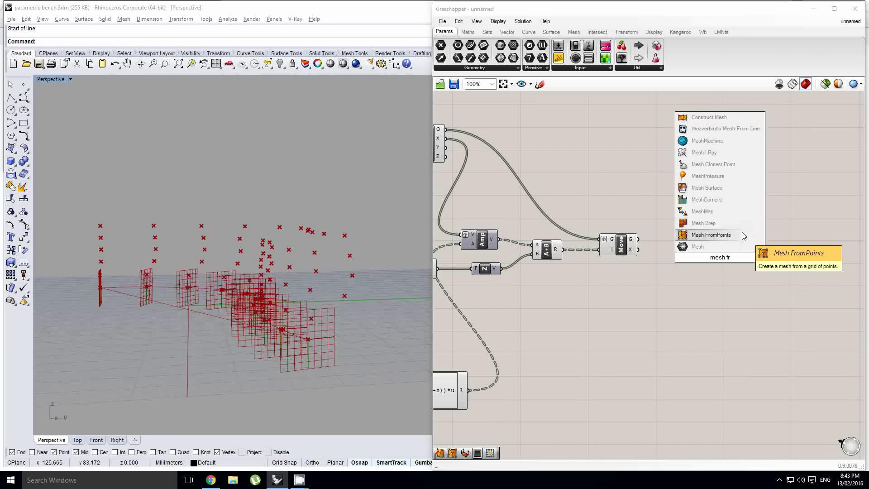
pyautogui.click(742, 233)
# Add a Surface From Points component below Mesh FromPoints and feed both from the Move component's geometry output
pyautogui.doubleClick(701, 294)
pyautogui.write('srf fr')
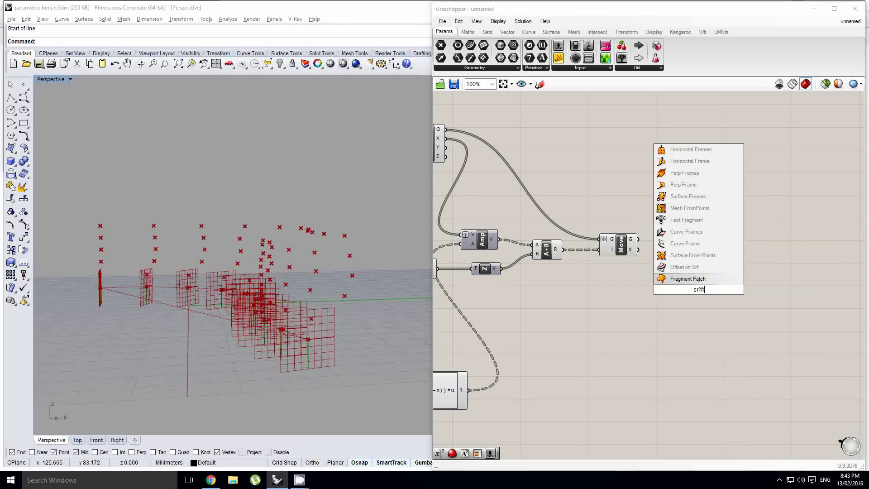
pyautogui.moveTo(700, 290); pyautogui.dragTo(713, 303)
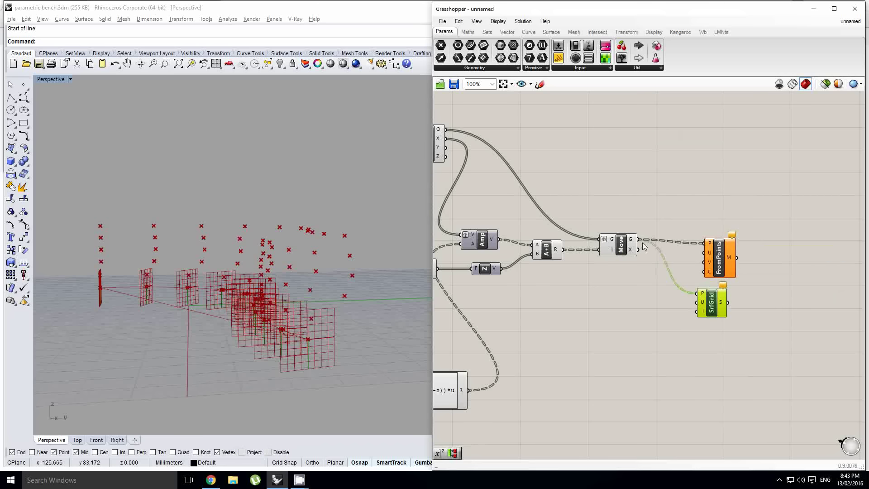
# Flatten the Move component's geometry output and align the Surface From Points component under Mesh FromPoints
pyautogui.rightClick(634, 243)
pyautogui.click(660, 283)
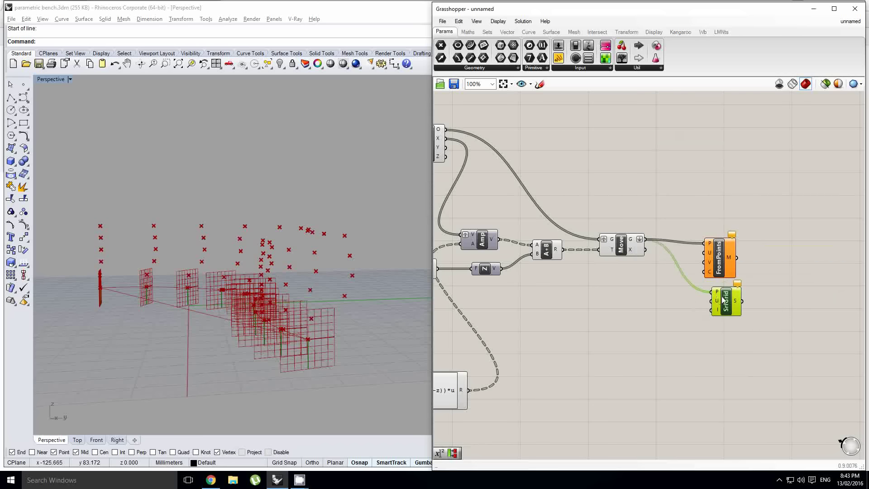
pyautogui.scroll(1, 725, 303)
pyautogui.moveTo(725, 304); pyautogui.dragTo(715, 305)
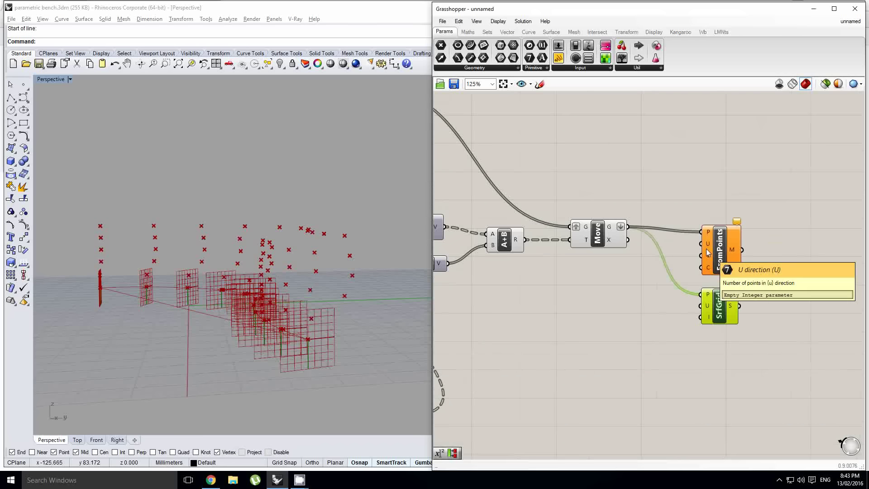
# Delete the unused Divide Curve component below Perp Frames
pyautogui.scroll(-4, 702, 274)
pyautogui.scroll(2, 680, 283)
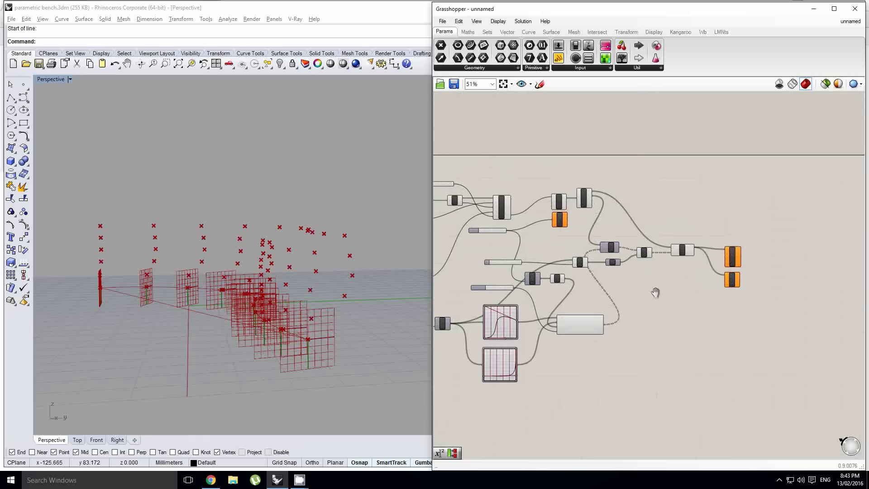
pyautogui.moveTo(491, 335); pyautogui.dragTo(559, 311, button='right')
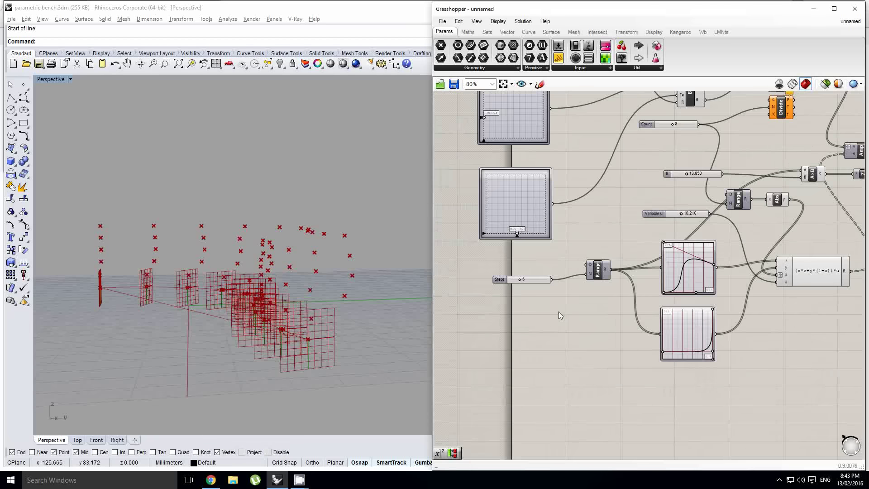
pyautogui.moveTo(694, 144); pyautogui.dragTo(538, 216, button='right')
pyautogui.scroll(1, 601, 202)
pyautogui.click(547, 206)
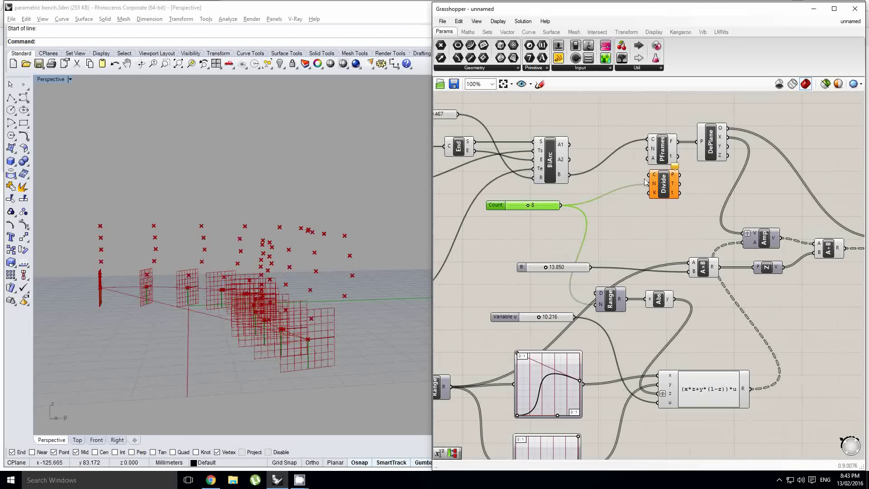
pyautogui.click(660, 190)
pyautogui.press('Delete')
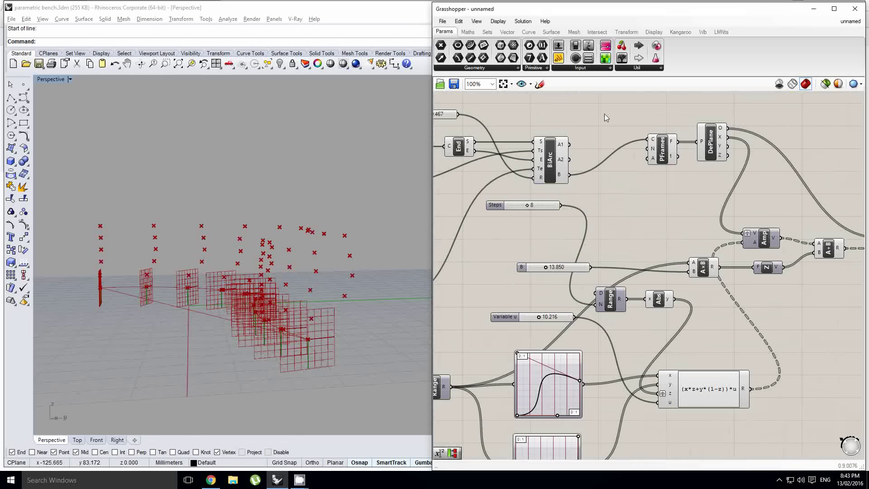
# Add an Expression component below Perp Frames and set its expression to u+1
pyautogui.click(475, 34)
pyautogui.moveTo(652, 217); pyautogui.dragTo(652, 217)
pyautogui.doubleClick(652, 215)
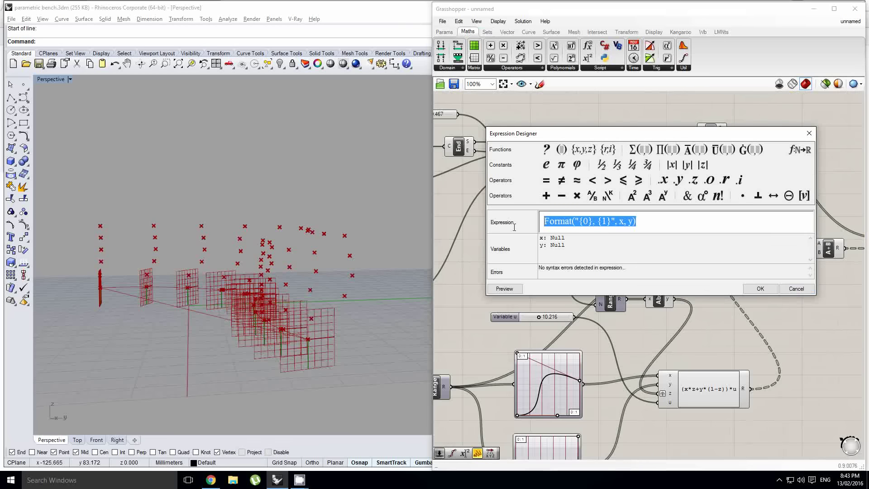
pyautogui.write('u+1')
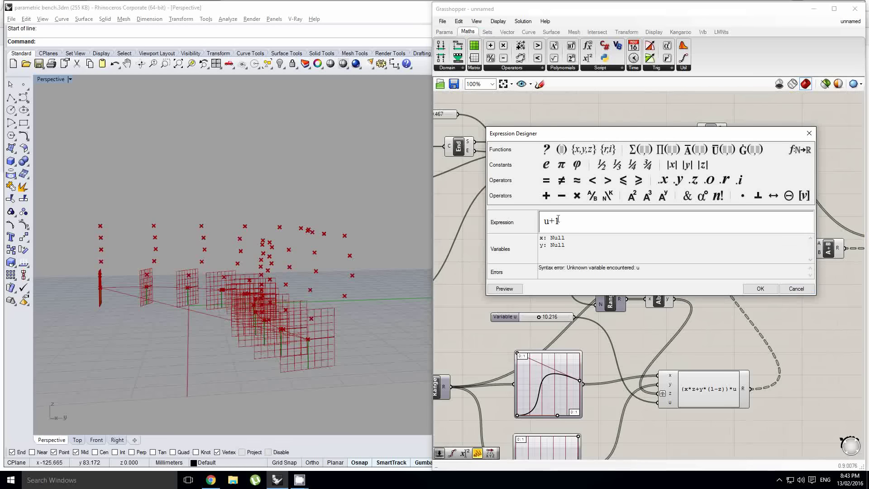
pyautogui.click(760, 288)
# Rename the new Expression component's inputs x and y to u and v
pyautogui.scroll(4, 656, 174)
pyautogui.rightClick(627, 221)
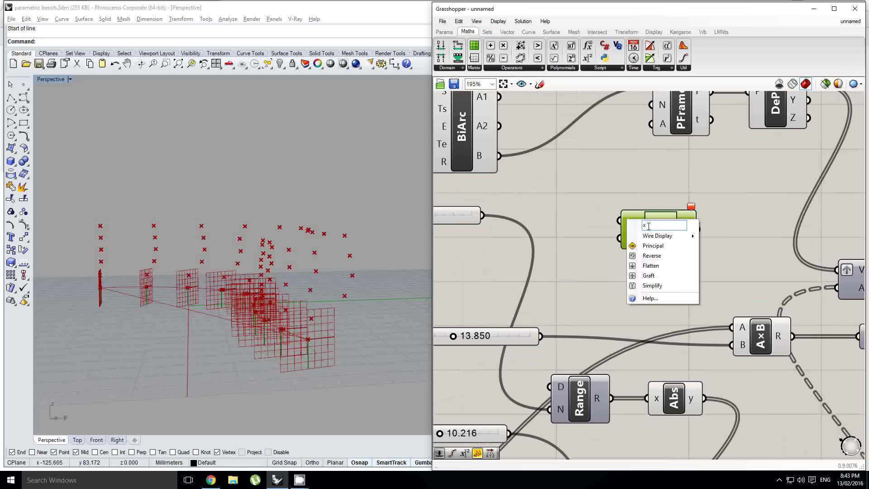
pyautogui.write('u')
pyautogui.press('Return')
pyautogui.rightClick(627, 241)
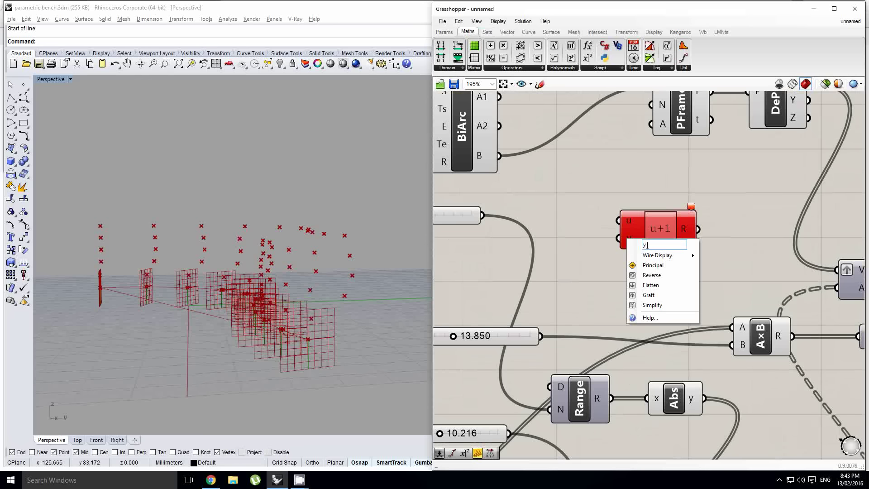
pyautogui.click(578, 229)
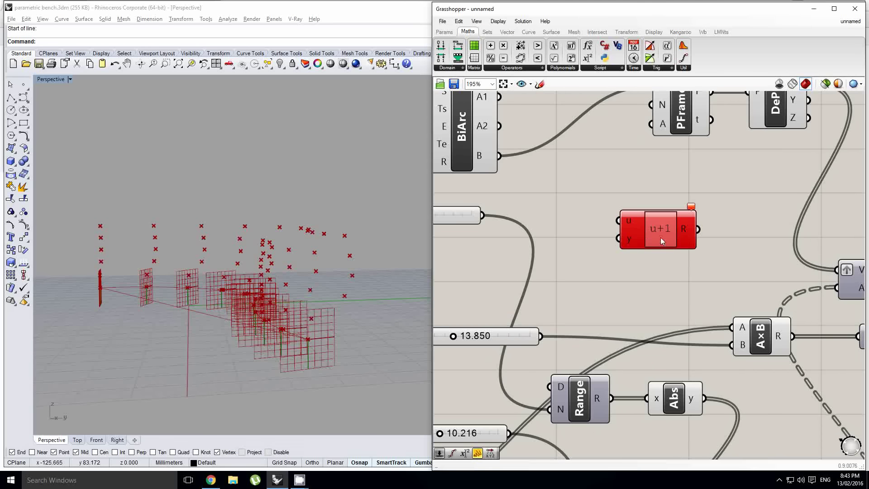
pyautogui.rightClick(631, 239)
pyautogui.write('v')
pyautogui.press('Return')
# Duplicate the u+1 expression, change the copy to v+1, and keep only the input u or v that each one uses
pyautogui.moveTo(650, 233); pyautogui.dragTo(653, 256)
pyautogui.scroll(3, 634, 210)
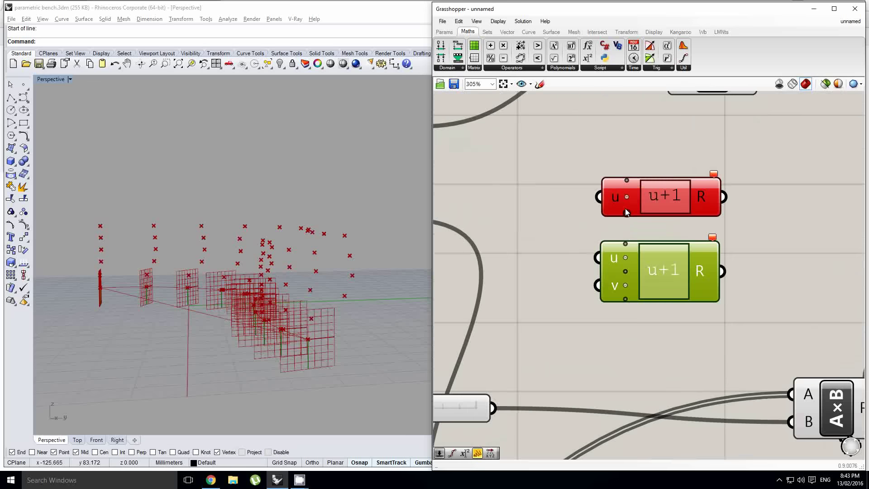
pyautogui.doubleClick(656, 267)
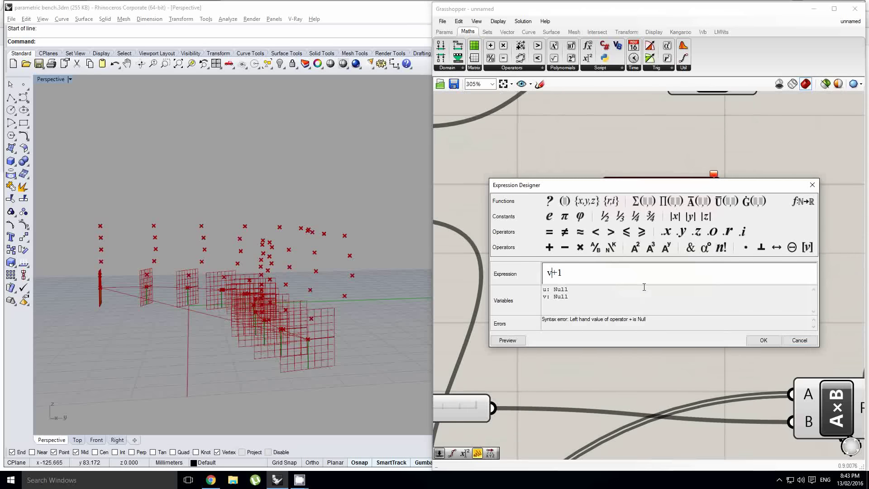
pyautogui.click(764, 340)
pyautogui.scroll(1, 637, 286)
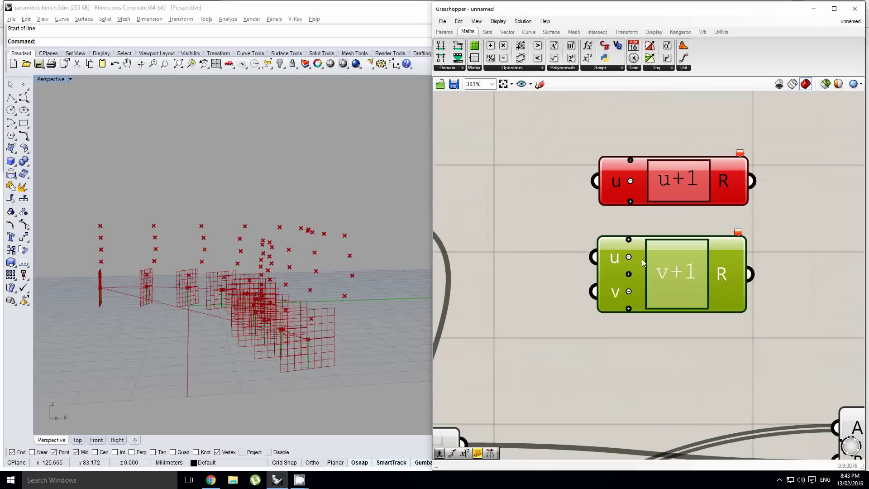
pyautogui.scroll(-4, 632, 258)
pyautogui.click(624, 250)
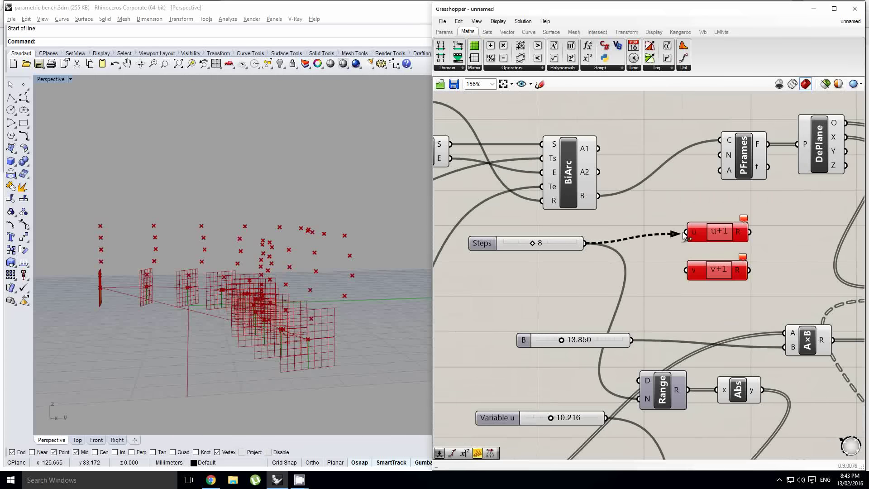
# Connect the slider set to 8 to the u+1 expression and move both expressions beneath the Move component
pyautogui.scroll(-3, 779, 132)
pyautogui.moveTo(684, 235); pyautogui.dragTo(722, 221)
pyautogui.moveTo(768, 237); pyautogui.dragTo(707, 244, button='right')
pyautogui.moveTo(727, 236); pyautogui.dragTo(676, 226)
# Feed v+1 from the slider set to 5, and connect the u+1 and v+1 results to U and V of Mesh FromPoints
pyautogui.scroll(-5, 566, 190)
pyautogui.scroll(3, 716, 235)
pyautogui.scroll(5, 676, 225)
pyautogui.click(703, 211)
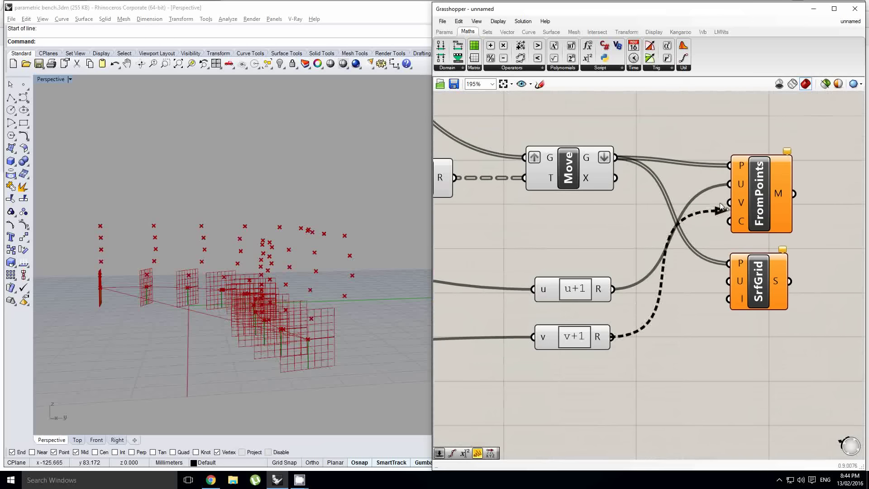
pyautogui.moveTo(721, 207); pyautogui.dragTo(727, 203)
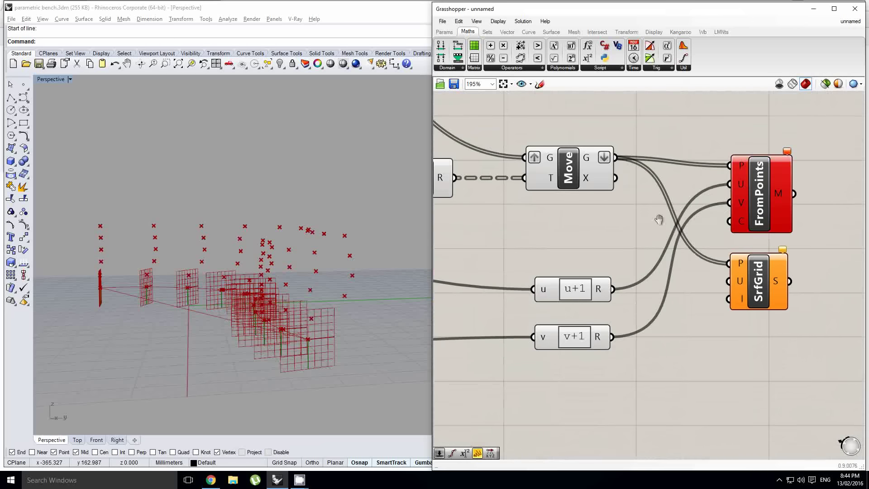
# Inspect the Move component's points, the u+1 and v+1 values, and the upstream wiring that supplies Mesh FromPoints
pyautogui.scroll(-2, 659, 220)
pyautogui.rightClick(675, 213)
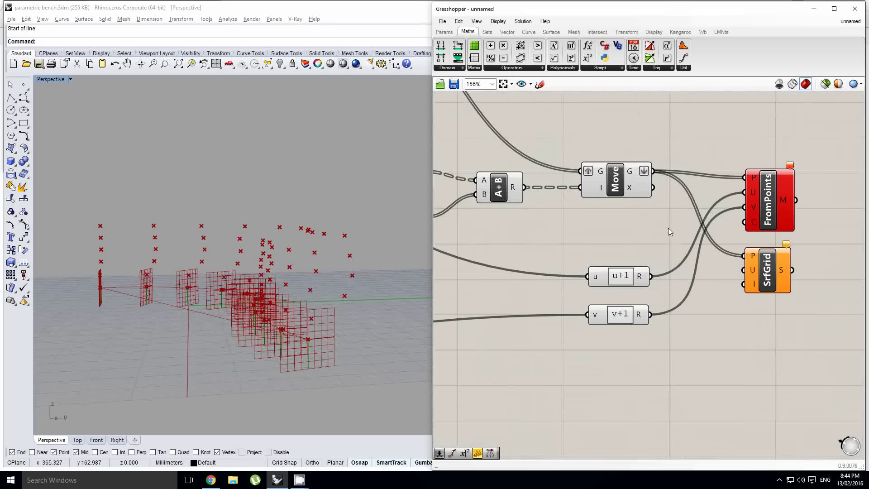
pyautogui.moveTo(723, 209); pyautogui.dragTo(681, 234, button='right')
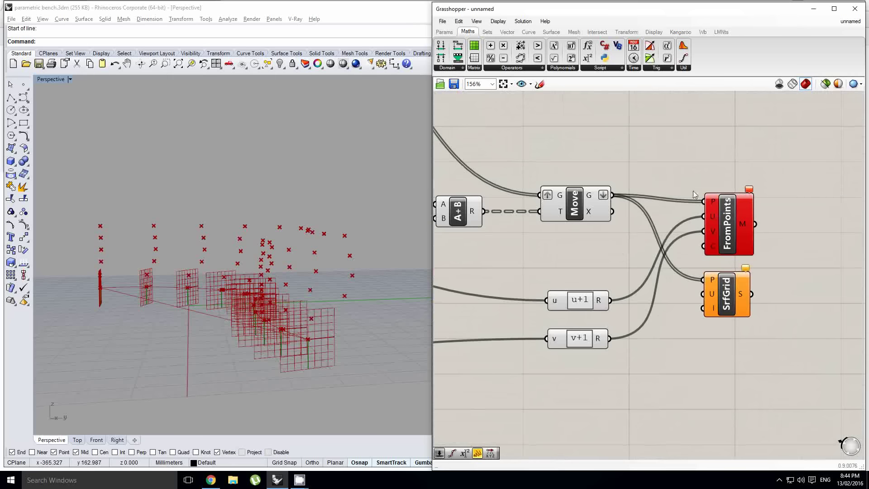
pyautogui.moveTo(597, 201)
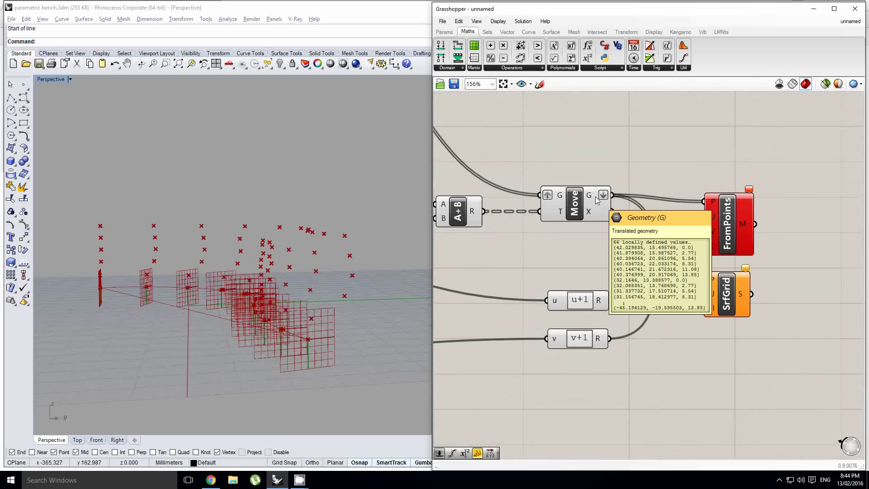
pyautogui.moveTo(562, 278); pyautogui.dragTo(606, 255, button='right')
pyautogui.moveTo(643, 278)
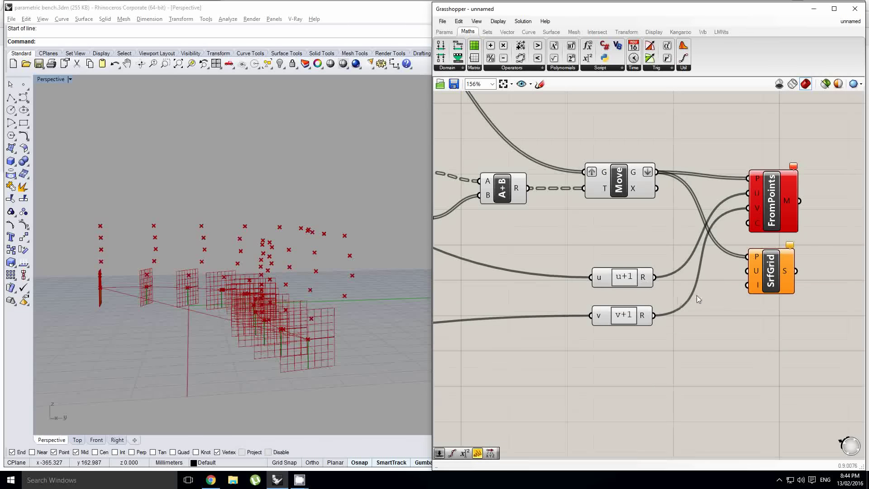
pyautogui.scroll(-3, 708, 292)
pyautogui.scroll(-3, 709, 291)
pyautogui.moveTo(555, 257); pyautogui.dragTo(590, 257, button='right')
pyautogui.scroll(3, 590, 257)
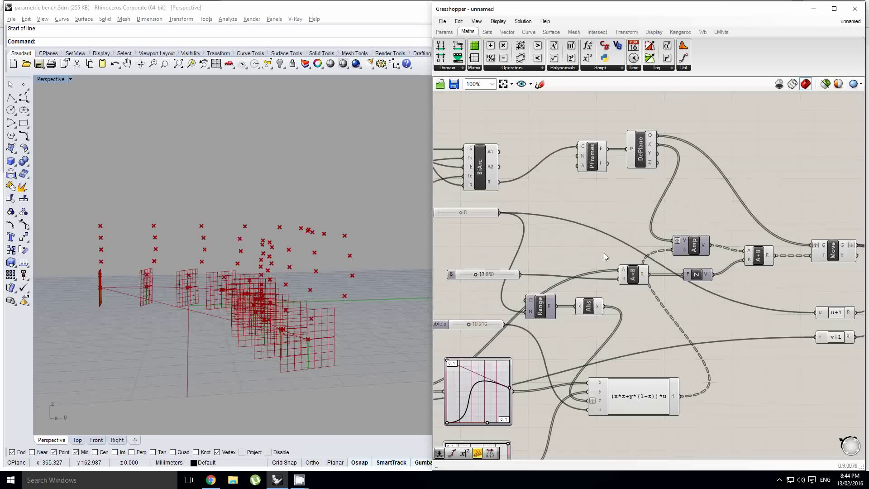
pyautogui.moveTo(642, 241); pyautogui.dragTo(615, 247, button='right')
pyautogui.scroll(1, 693, 248)
pyautogui.moveTo(693, 248); pyautogui.dragTo(617, 246, button='right')
pyautogui.moveTo(702, 232); pyautogui.dragTo(615, 223, button='right')
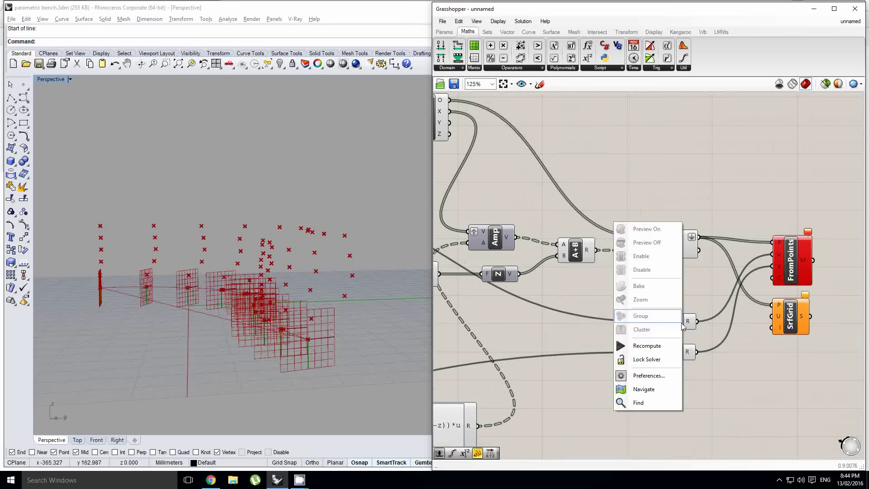
pyautogui.click(705, 310)
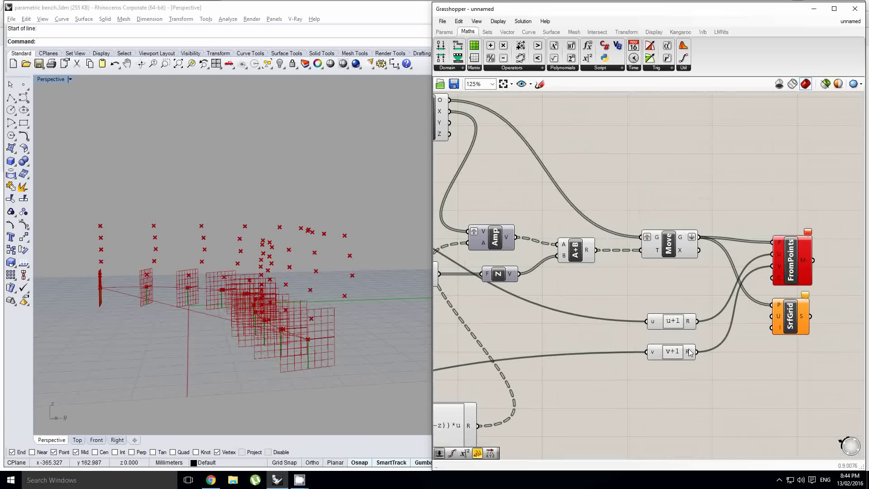
pyautogui.moveTo(689, 350)
# Connect the slider set to 8 to the N input of Perp Frames
pyautogui.scroll(-2, 709, 280)
pyautogui.moveTo(659, 278); pyautogui.dragTo(712, 284, button='right')
pyautogui.moveTo(494, 248); pyautogui.dragTo(589, 243, button='right')
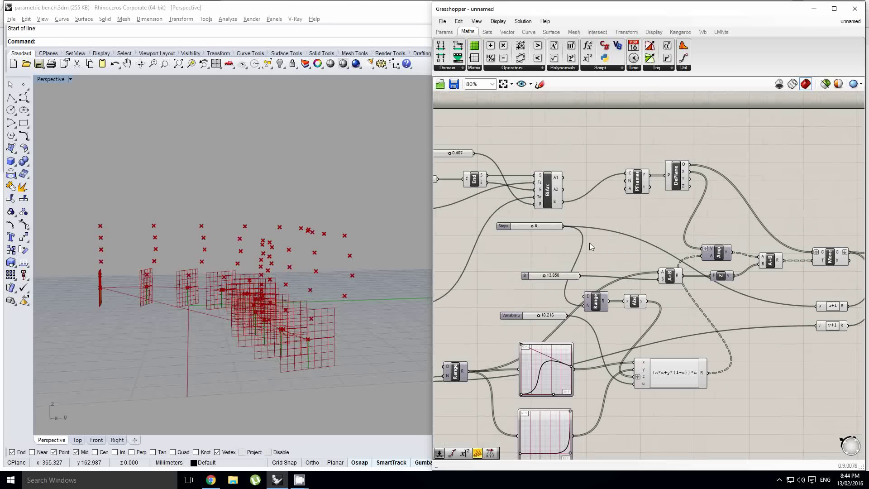
pyautogui.moveTo(572, 273); pyautogui.dragTo(586, 263, button='right')
pyautogui.scroll(1, 638, 185)
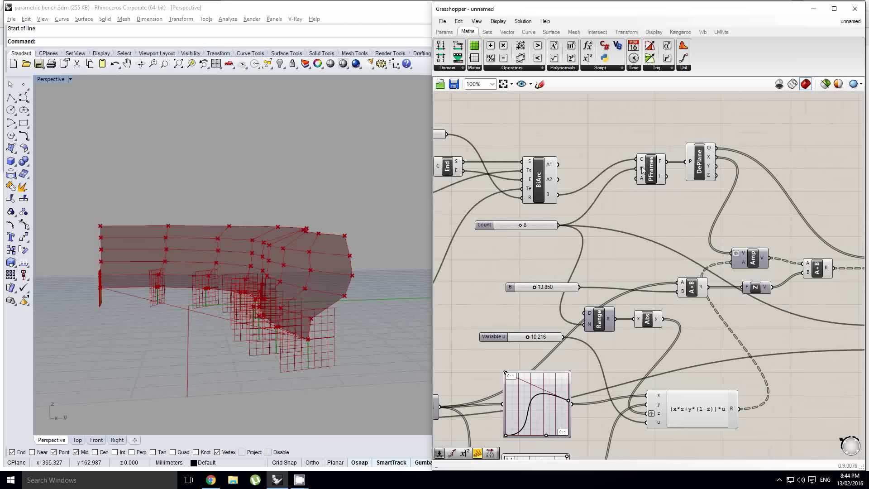
# Review the count slider's link to Perp Frames and examine the resulting mesh in the Perspective viewport
pyautogui.scroll(1, 660, 208)
pyautogui.click(479, 231)
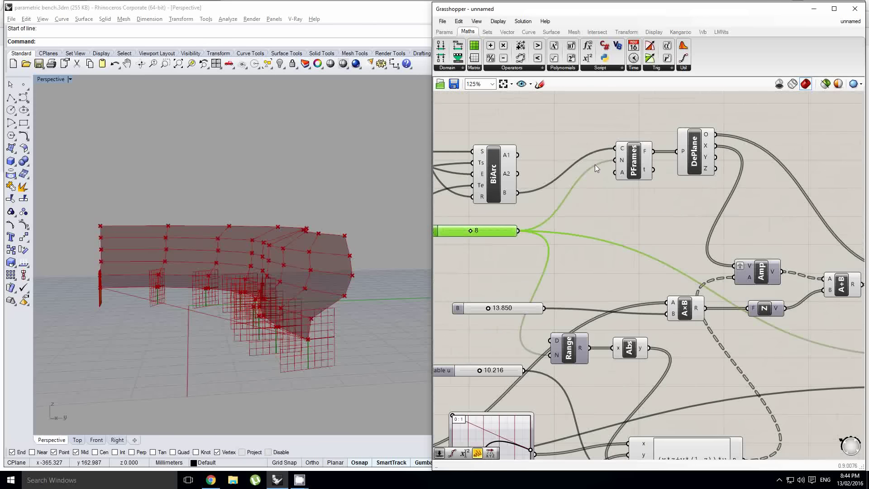
pyautogui.scroll(-3, 643, 153)
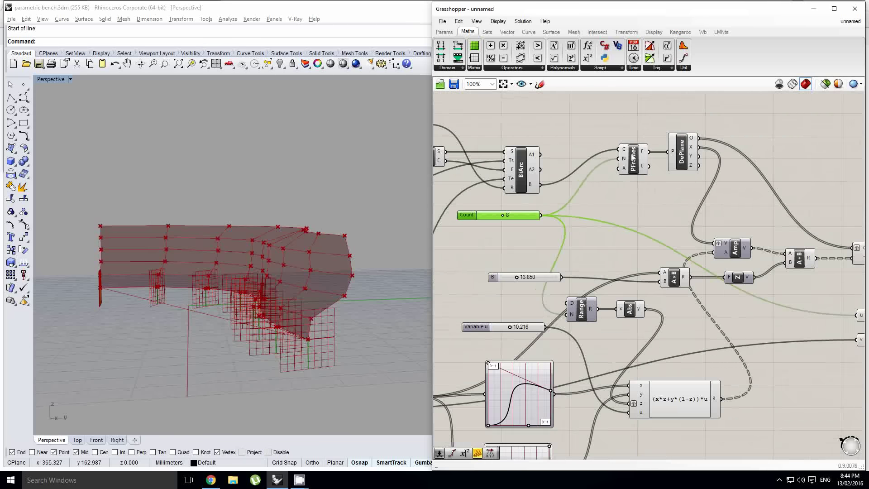
pyautogui.click(571, 155)
pyautogui.scroll(2, 697, 178)
pyautogui.scroll(1, 759, 208)
pyautogui.moveTo(773, 250); pyautogui.dragTo(632, 264, button='right')
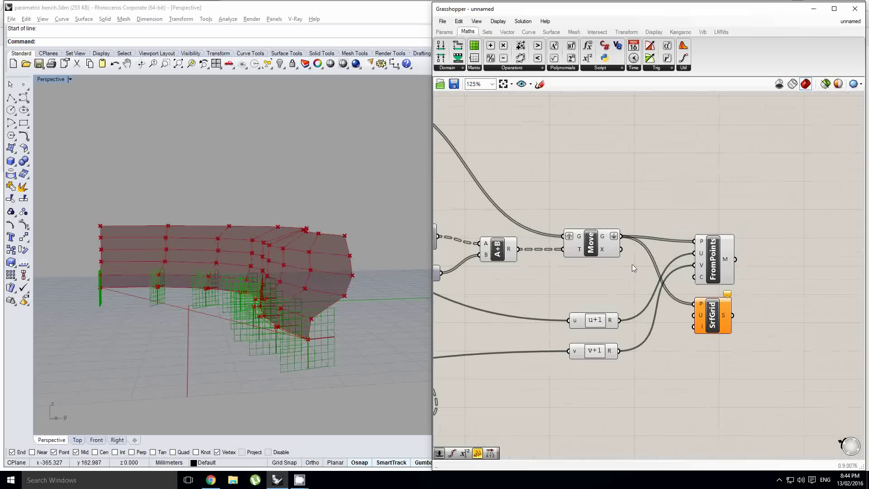
pyautogui.click(611, 294)
pyautogui.moveTo(240, 272); pyautogui.dragTo(312, 201, button='right')
pyautogui.scroll(2, 286, 302)
pyautogui.scroll(-3, 304, 288)
pyautogui.scroll(1, 265, 265)
pyautogui.scroll(-5, 585, 286)
pyautogui.scroll(3, 623, 302)
# Set the Steps slider feeding the Graph Mappers' Range component to 10
pyautogui.moveTo(592, 302); pyautogui.dragTo(613, 299, button='right')
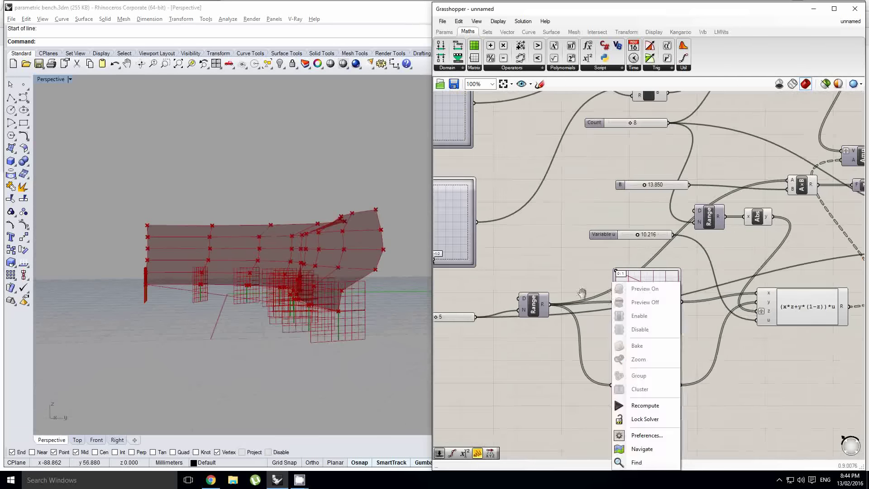
pyautogui.scroll(1, 582, 295)
pyautogui.moveTo(553, 297); pyautogui.dragTo(676, 282, button='right')
pyautogui.click(509, 308)
pyautogui.moveTo(510, 308); pyautogui.dragTo(526, 306)
# Reshape the upper Graph Mapper's Bezier curve by shifting its lower handle toward x = 1 and raising its end point
pyautogui.scroll(2, 705, 291)
pyautogui.moveTo(705, 292); pyautogui.dragTo(591, 284, button='right')
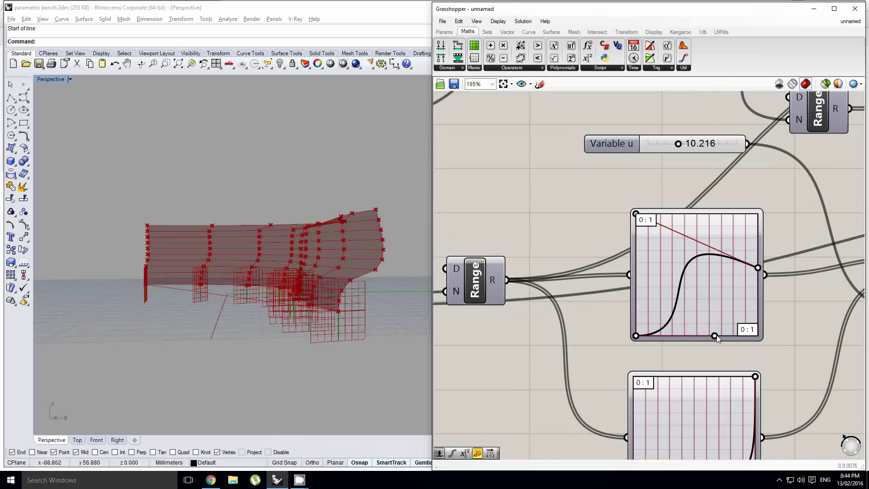
pyautogui.moveTo(698, 338); pyautogui.dragTo(731, 335)
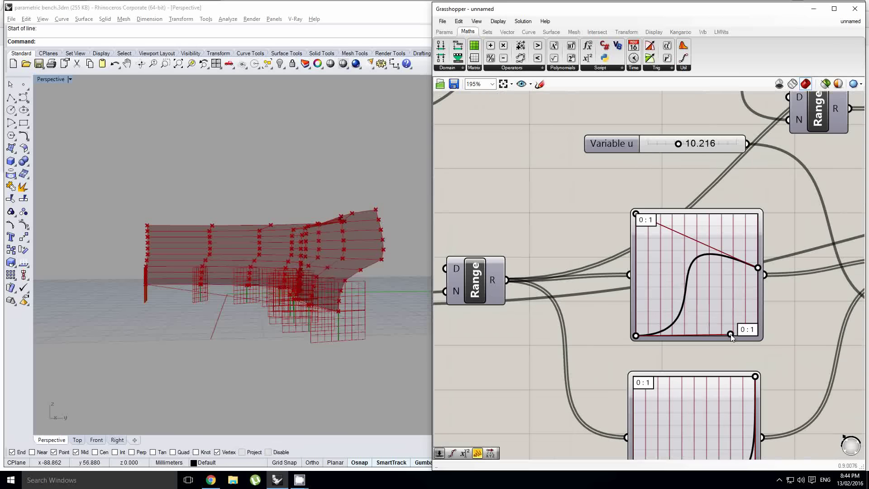
pyautogui.moveTo(753, 268); pyautogui.dragTo(760, 235)
pyautogui.moveTo(324, 271); pyautogui.dragTo(260, 265, button='right')
# Set the Steps slider that feeds the Graph Mappers' Range component to 8
pyautogui.moveTo(565, 338); pyautogui.dragTo(583, 292, button='right')
pyautogui.moveTo(444, 286); pyautogui.dragTo(711, 321, button='right')
pyautogui.scroll(1, 646, 317)
pyautogui.rightClick(646, 317)
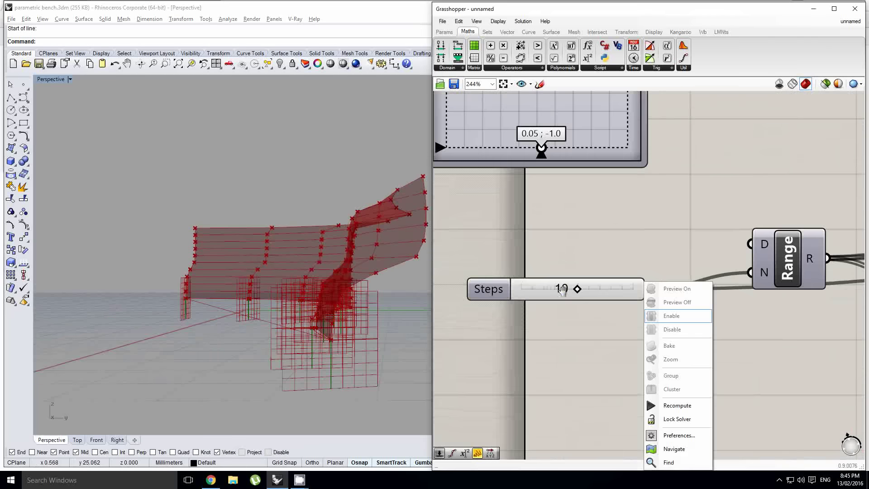
pyautogui.moveTo(579, 291); pyautogui.dragTo(567, 294)
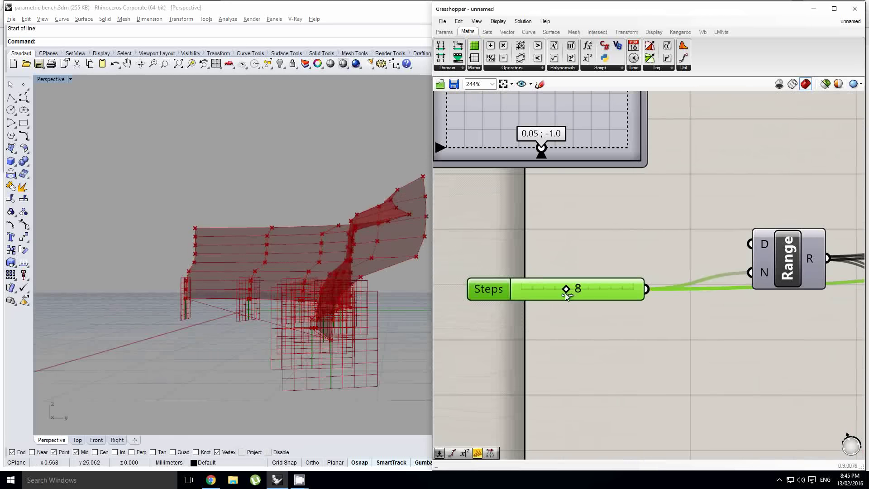
pyautogui.moveTo(317, 290); pyautogui.dragTo(276, 292, button='right')
pyautogui.scroll(2, 290, 280)
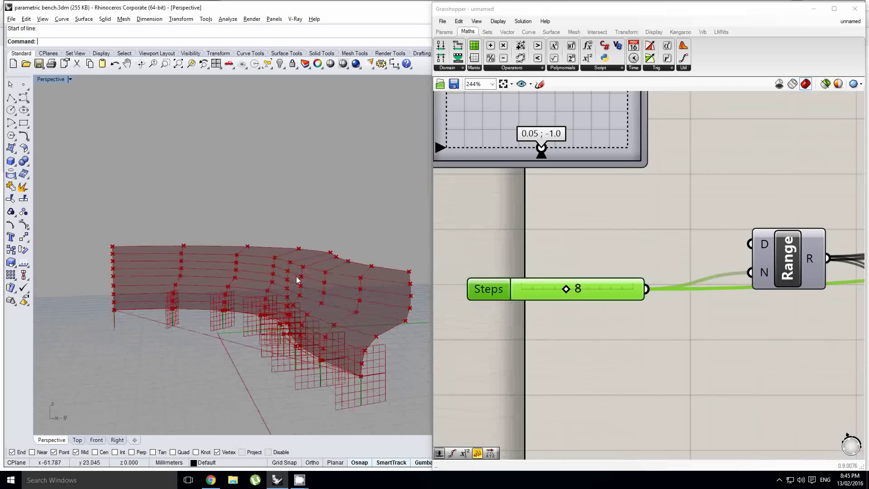
# Connect the R output of the u+1 expression to the U input of the SrfGrid component
pyautogui.scroll(-10, 538, 240)
pyautogui.rightClick(553, 252)
pyautogui.moveTo(712, 229); pyautogui.dragTo(647, 256, button='right')
pyautogui.scroll(1, 647, 257)
pyautogui.scroll(2, 632, 260)
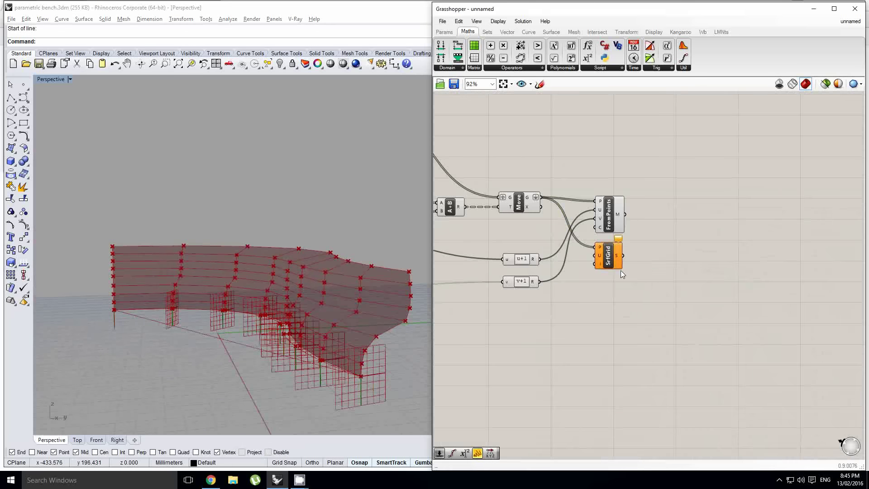
pyautogui.moveTo(564, 260); pyautogui.dragTo(613, 257, button='right')
pyautogui.scroll(1, 612, 256)
pyautogui.click(589, 259)
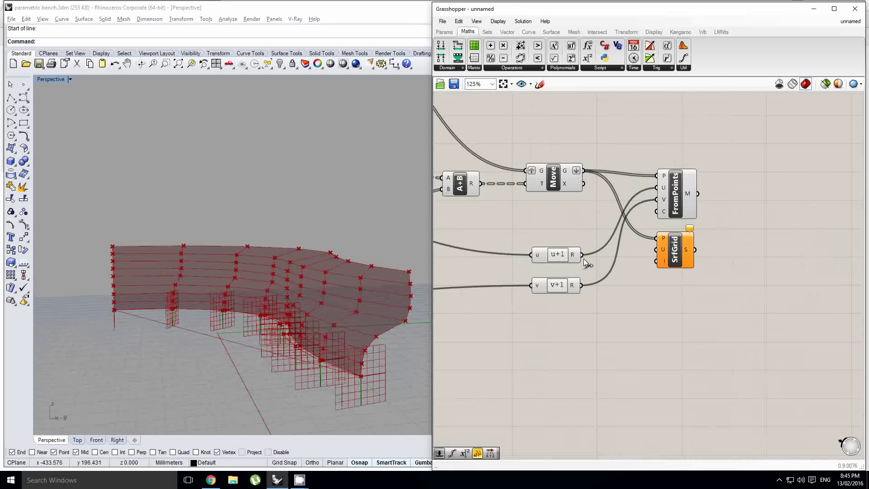
pyautogui.moveTo(661, 257); pyautogui.dragTo(658, 249)
pyautogui.moveTo(262, 317); pyautogui.dragTo(317, 312, button='right')
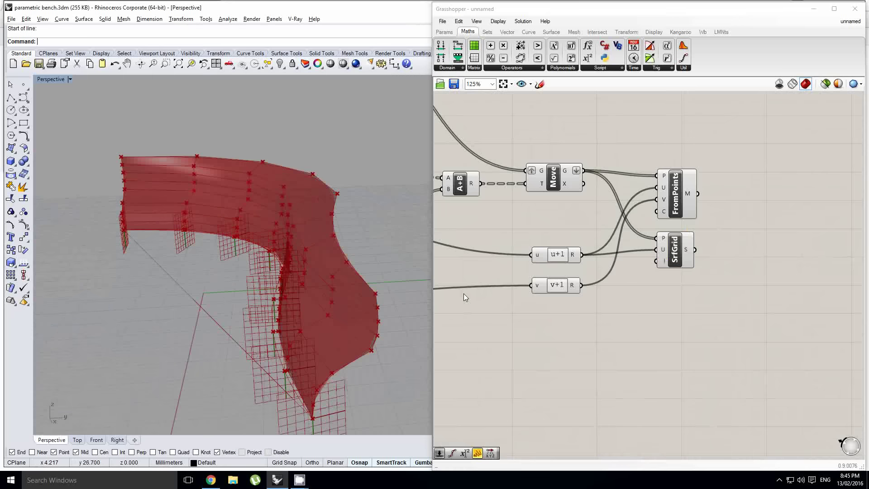
# Bake the SrfGrid surface into Rhino and hide the previews of FromPoints and SrfGrid
pyautogui.middleClick(679, 203)
pyautogui.click(703, 174)
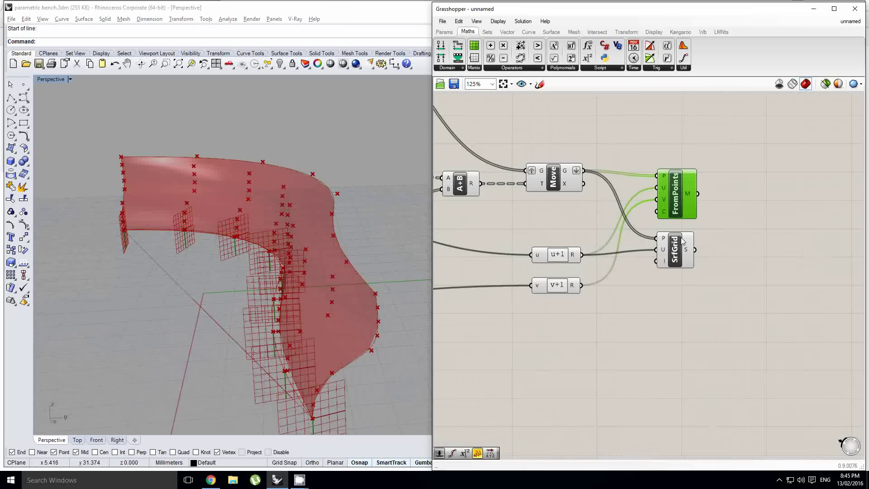
pyautogui.click(682, 240)
pyautogui.middleClick(682, 240)
pyautogui.click(699, 259)
pyautogui.moveTo(240, 274); pyautogui.dragTo(339, 275, button='right')
pyautogui.middleClick(655, 254)
pyautogui.click(683, 226)
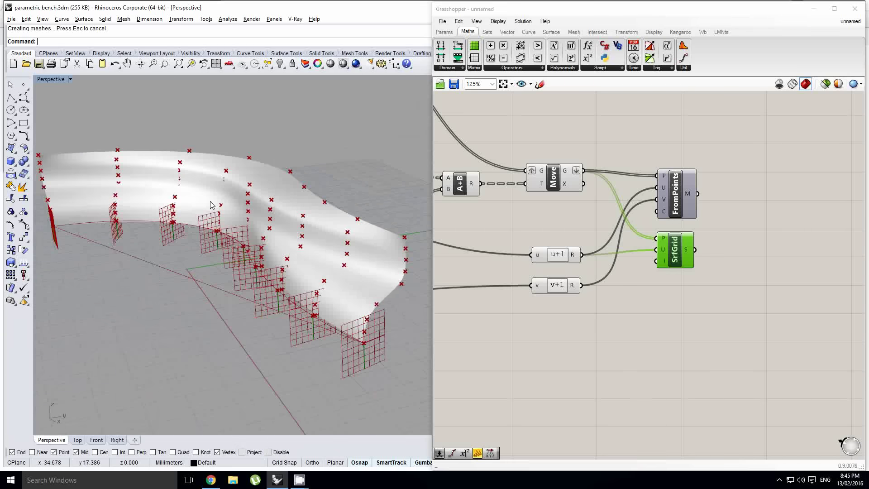
# Delete the baked surface from the Perspective viewport
pyautogui.moveTo(210, 204); pyautogui.dragTo(239, 232, button='right')
pyautogui.click(239, 235)
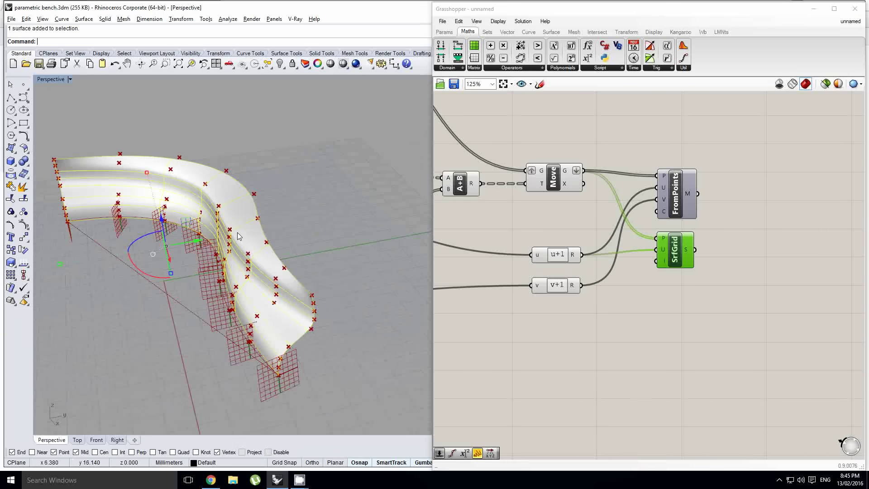
pyautogui.press('Delete')
# Turn the FromPoints mesh preview back on and inspect the mesh in the Perspective viewport
pyautogui.moveTo(692, 234); pyautogui.dragTo(678, 240, button='right')
pyautogui.click(672, 197)
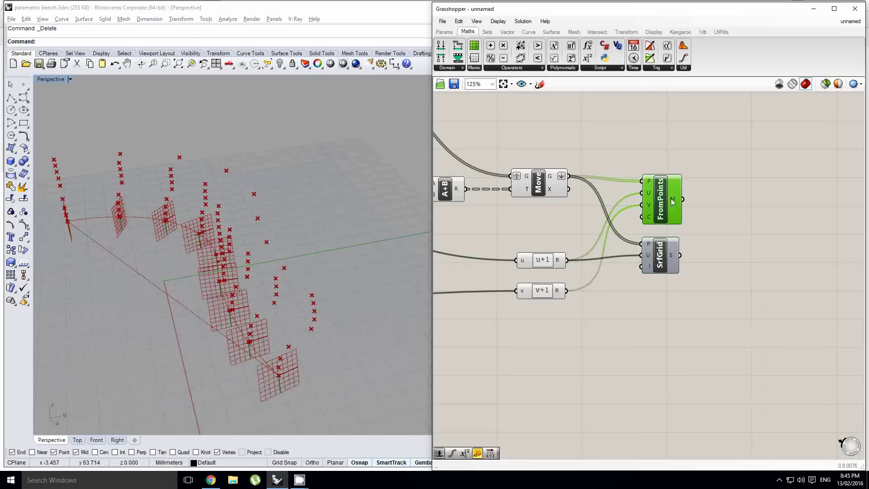
pyautogui.middleClick(662, 201)
pyautogui.click(689, 179)
pyautogui.scroll(2, 284, 257)
pyautogui.moveTo(284, 257)
pyautogui.mouseDown(button='right')
pyautogui.moveTo(295, 249)
pyautogui.moveTo(276, 243)
pyautogui.moveTo(281, 263)
pyautogui.mouseUp(button='right')
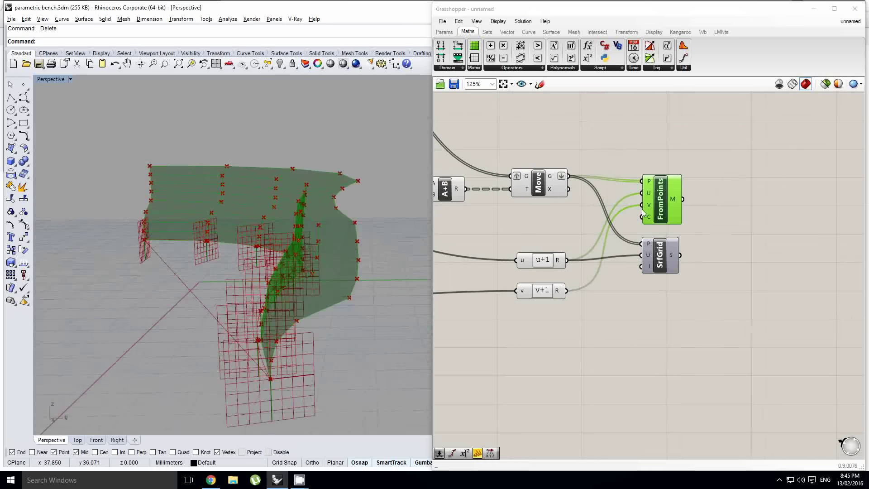
pyautogui.moveTo(731, 210); pyautogui.dragTo(634, 234, button='right')
pyautogui.moveTo(585, 214); pyautogui.dragTo(682, 244, button='right')
pyautogui.click(666, 196)
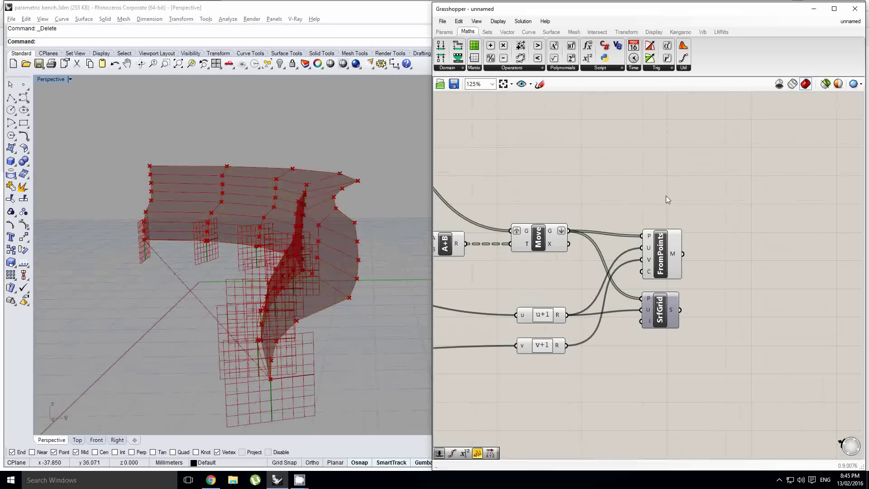
pyautogui.moveTo(313, 232); pyautogui.dragTo(304, 264, button='right')
pyautogui.moveTo(608, 180); pyautogui.dragTo(592, 213, button='right')
# Turn off Flatten on the G output of the Move component
pyautogui.click(643, 202)
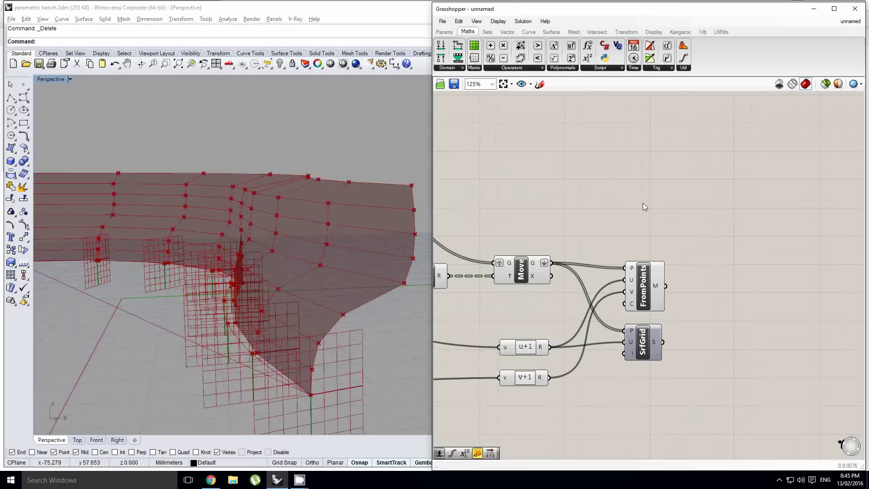
pyautogui.doubleClick(643, 202)
pyautogui.rightClick(544, 264)
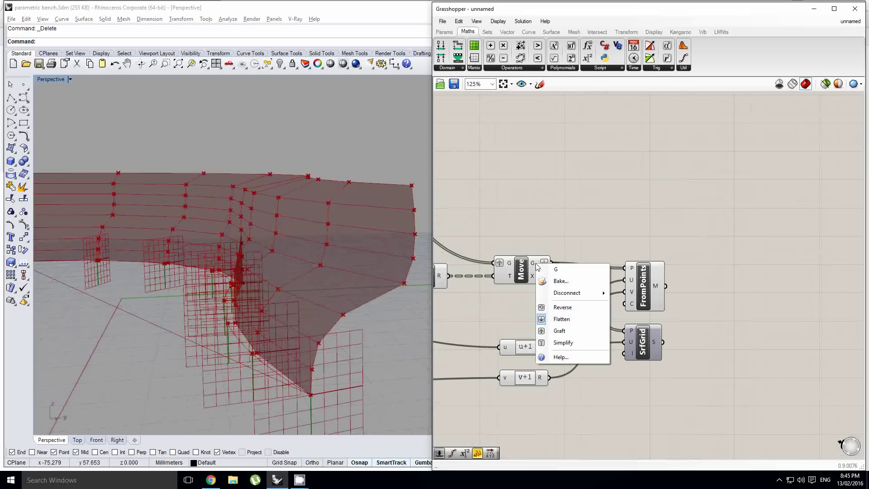
pyautogui.click(562, 319)
# Add a Relative Differences component above FromPoints
pyautogui.doubleClick(649, 200)
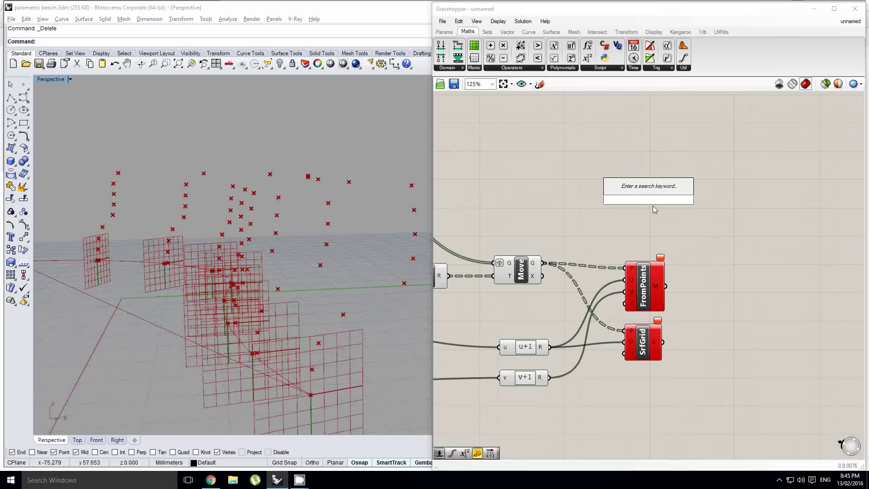
pyautogui.write('relat')
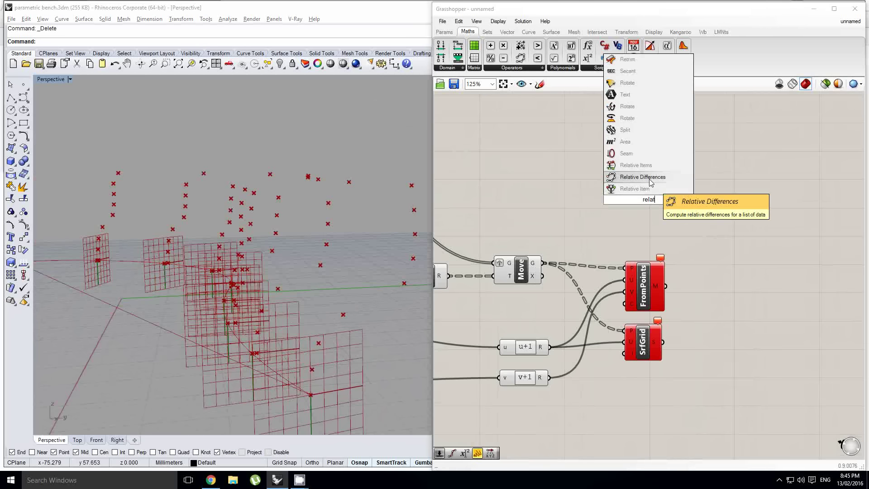
pyautogui.click(651, 181)
# Flatten the P inputs of both FromPoints and SrfGrid
pyautogui.rightClick(632, 268)
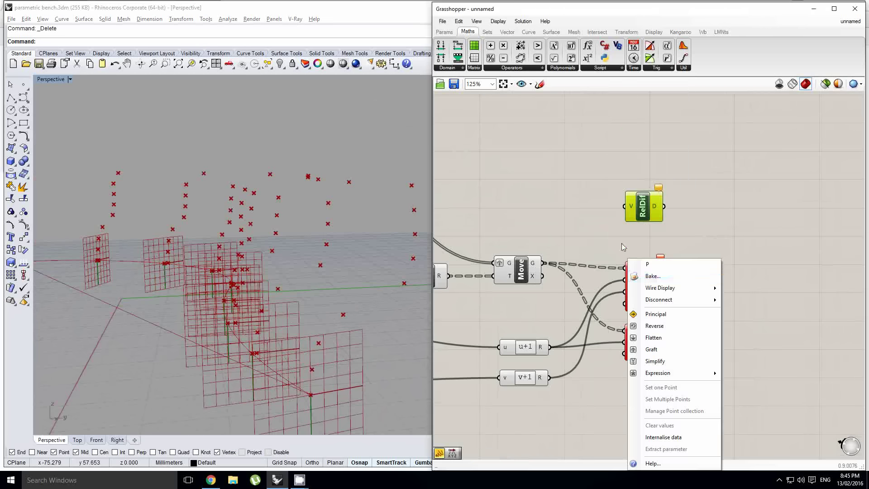
pyautogui.rightClick(632, 268)
pyautogui.click(666, 340)
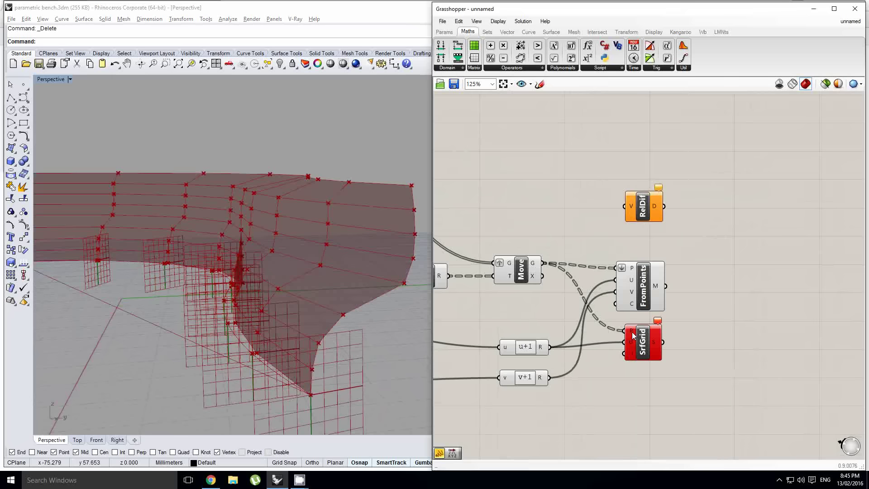
pyautogui.rightClick(631, 331)
pyautogui.click(666, 336)
# Hide the previews of FromPoints and SrfGrid together
pyautogui.moveTo(702, 363); pyautogui.dragTo(639, 275)
pyautogui.middleClick(642, 277)
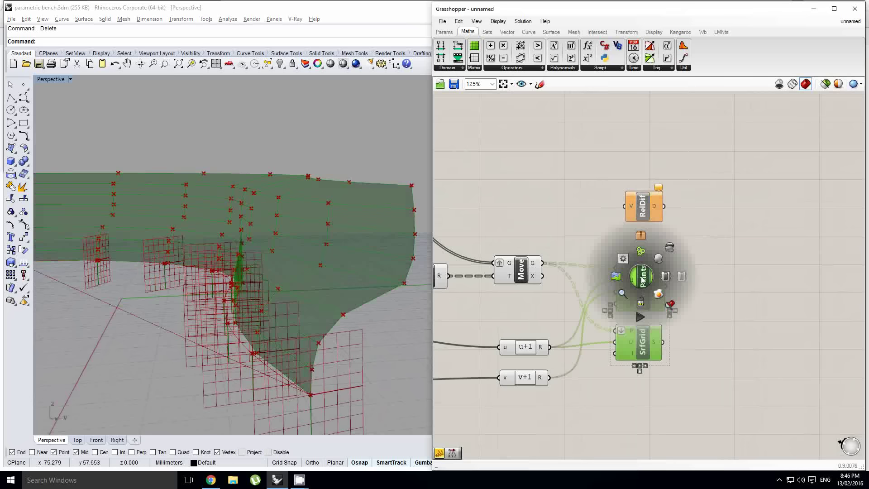
pyautogui.click(669, 251)
pyautogui.click(574, 232)
# Connect Move's G output to the V input of the Relative Differences component
pyautogui.moveTo(574, 232); pyautogui.dragTo(587, 258, button='right')
pyautogui.scroll(4, 573, 270)
pyautogui.click(572, 270)
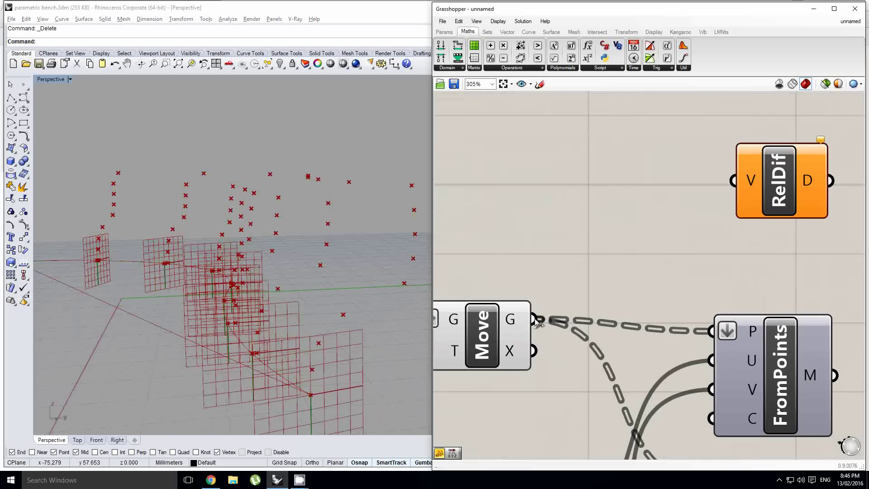
pyautogui.moveTo(535, 319); pyautogui.dragTo(734, 181)
pyautogui.moveTo(738, 227); pyautogui.dragTo(577, 295, button='right')
pyautogui.scroll(-4, 584, 294)
pyautogui.moveTo(633, 261); pyautogui.dragTo(608, 256, button='right')
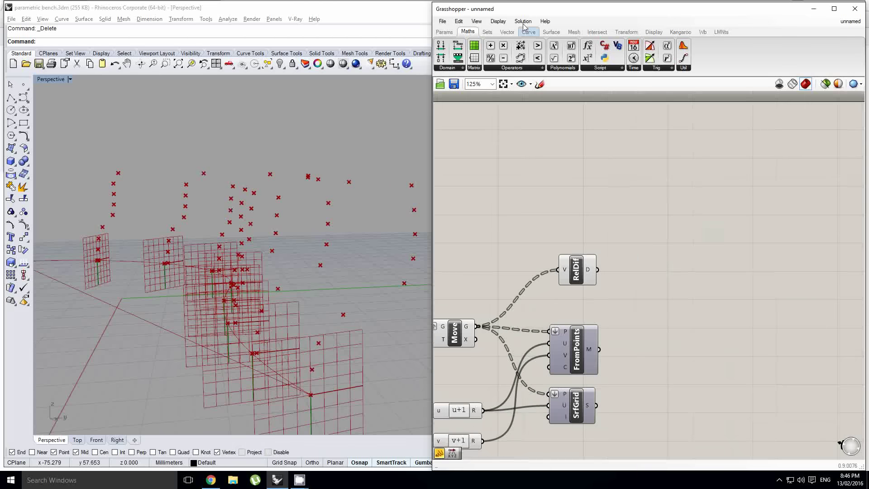
# Add a Panel beside Relative Differences and connect the D output to it
pyautogui.click(444, 32)
pyautogui.moveTo(706, 277); pyautogui.dragTo(705, 276)
pyautogui.scroll(1, 649, 268)
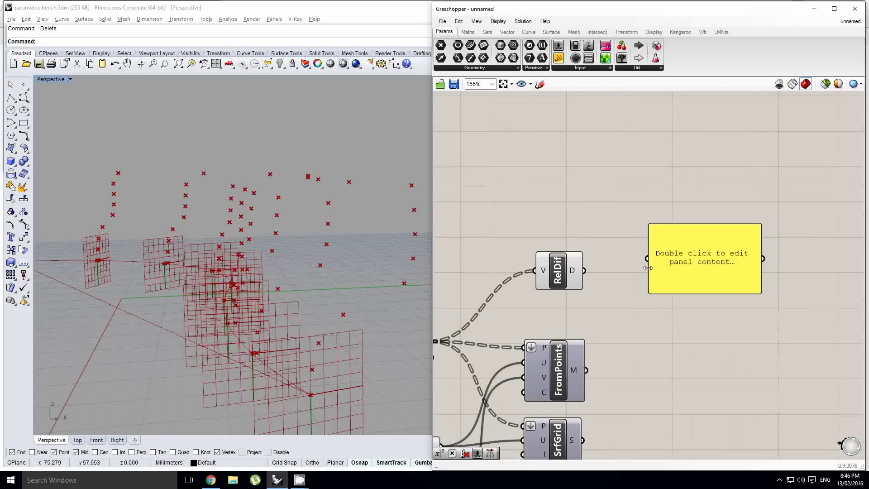
pyautogui.moveTo(650, 260); pyautogui.dragTo(649, 259)
pyautogui.moveTo(681, 261); pyautogui.dragTo(667, 272)
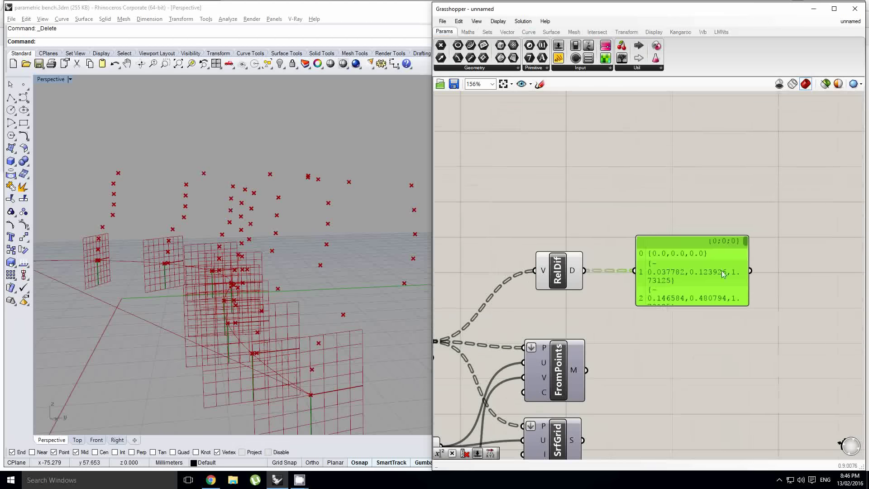
# Widen the panel so each relative difference vector fits on one line
pyautogui.moveTo(689, 281); pyautogui.dragTo(737, 246, button='right')
pyautogui.scroll(-2, 736, 239)
pyautogui.rightClick(736, 237)
pyautogui.click(672, 251)
pyautogui.scroll(1, 729, 249)
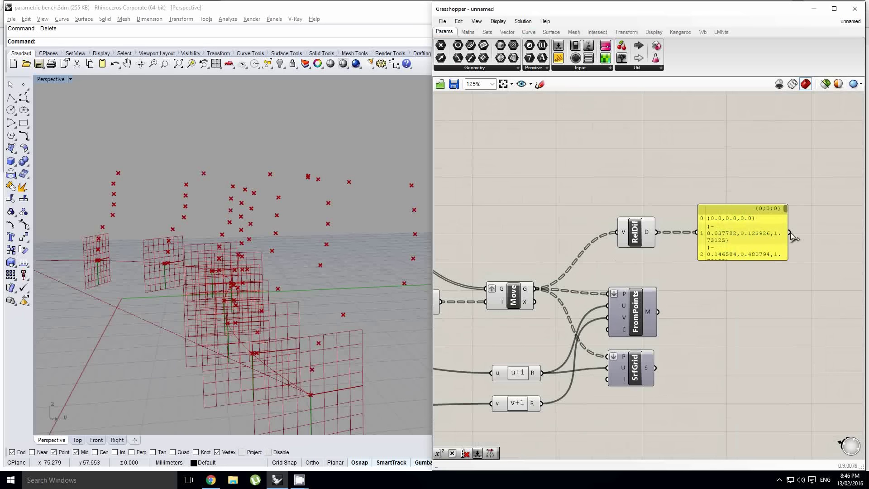
pyautogui.moveTo(787, 239); pyautogui.dragTo(856, 241)
pyautogui.moveTo(840, 249); pyautogui.dragTo(772, 252, button='right')
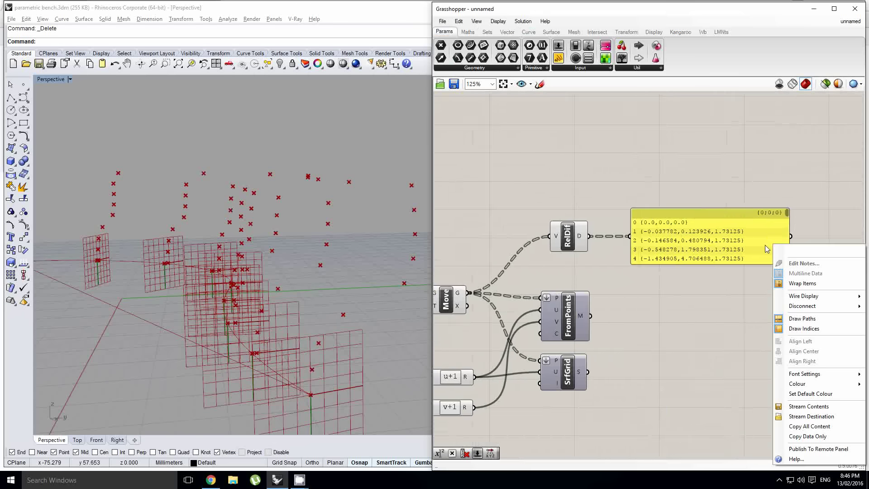
pyautogui.scroll(1, 724, 240)
pyautogui.click(667, 264)
# Duplicate the Relative Differences component and place the copy above the original
pyautogui.moveTo(591, 229); pyautogui.dragTo(623, 235, button='right')
pyautogui.scroll(-1, 649, 235)
pyautogui.click(632, 205)
pyautogui.click(558, 229)
pyautogui.keyDown('alt'); pyautogui.moveTo(611, 254); pyautogui.dragTo(616, 200); pyautogui.keyUp('alt')
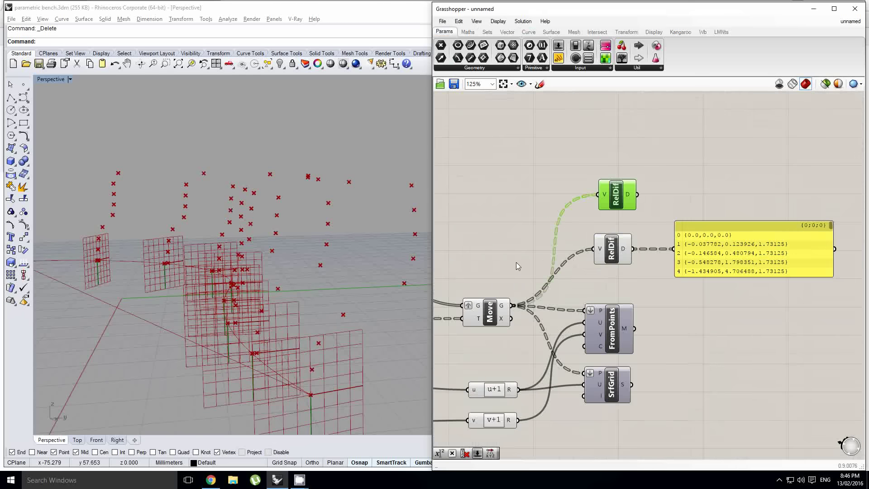
# Add a Deconstruct Vector component near the Relative Differences copies and connect Move's G output to its V input
pyautogui.click(516, 262)
pyautogui.doubleClick(535, 242)
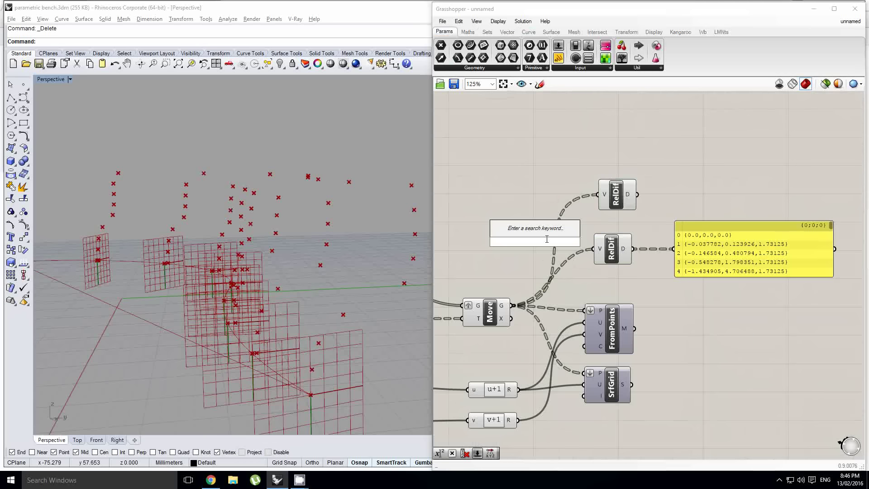
pyautogui.write('dervec')
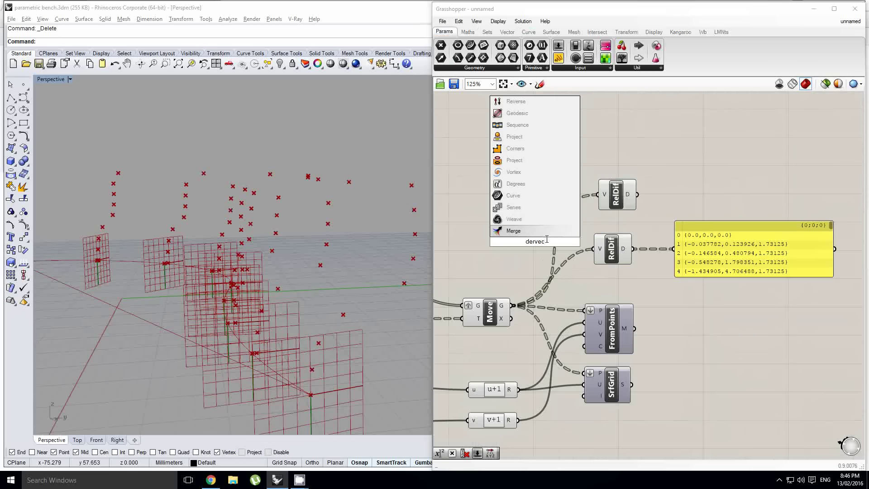
pyautogui.press('BackSpace')
pyautogui.press('BackSpace')
pyautogui.press('BackSpace')
pyautogui.press('BackSpace')
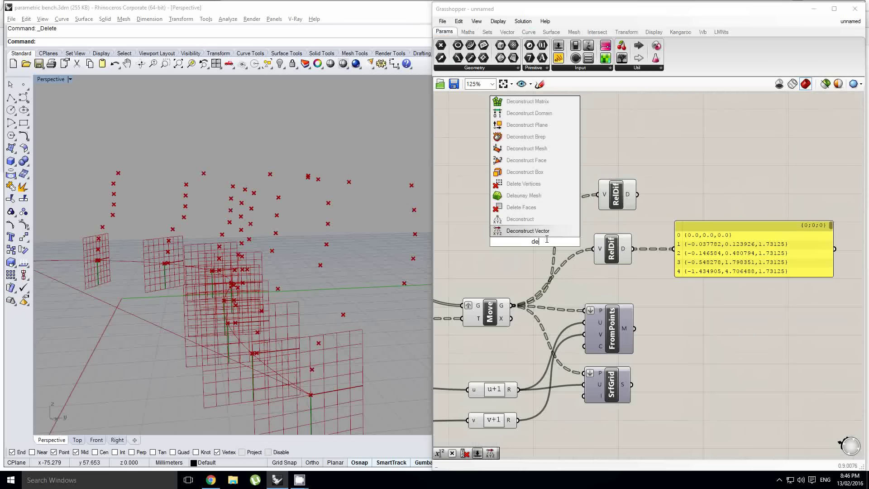
pyautogui.write('vec')
pyautogui.press('Return')
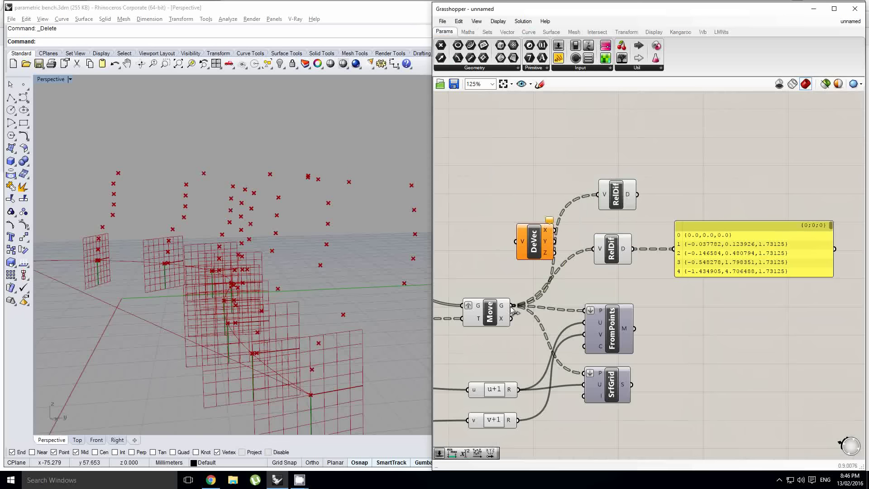
pyautogui.moveTo(541, 246); pyautogui.dragTo(541, 230)
pyautogui.scroll(1, 583, 215)
pyautogui.moveTo(576, 215); pyautogui.dragTo(559, 225, button='right')
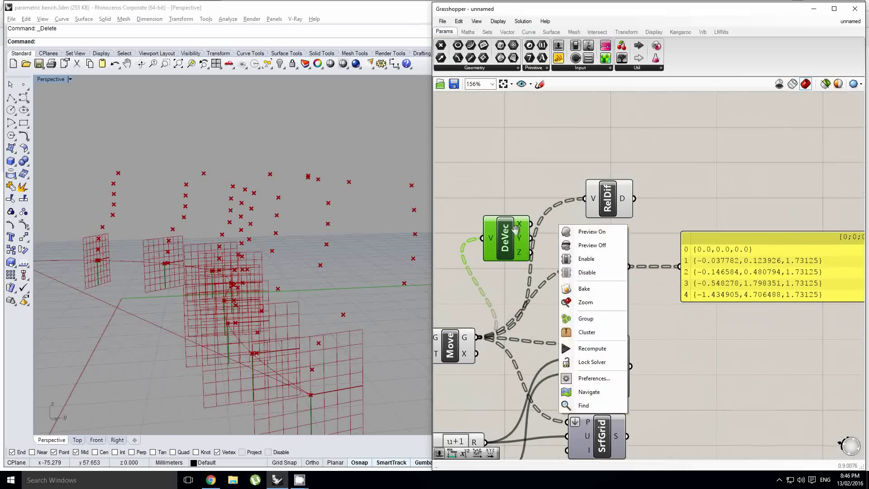
# Replace the upper Relative Differences input with Deconstruct Vector's X output, and duplicate that component to take the Y output
pyautogui.moveTo(516, 246); pyautogui.dragTo(524, 195)
pyautogui.moveTo(608, 199); pyautogui.dragTo(613, 169)
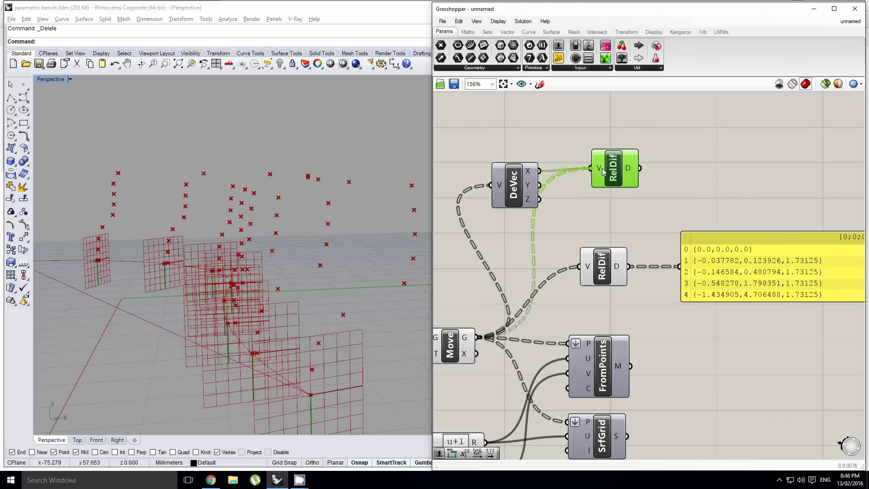
pyautogui.keyDown('alt'); pyautogui.moveTo(622, 216); pyautogui.dragTo(625, 218); pyautogui.keyUp('alt')
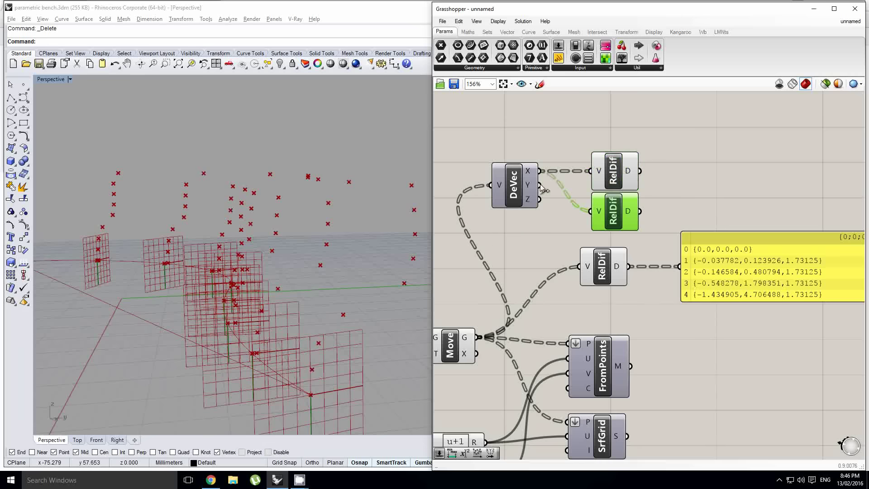
pyautogui.moveTo(642, 217); pyautogui.dragTo(518, 216, button='right')
# Feed the panel from the X and Y Relative Differences outputs in turn, leaving the X component's D output connected
pyautogui.moveTo(517, 170); pyautogui.dragTo(557, 266)
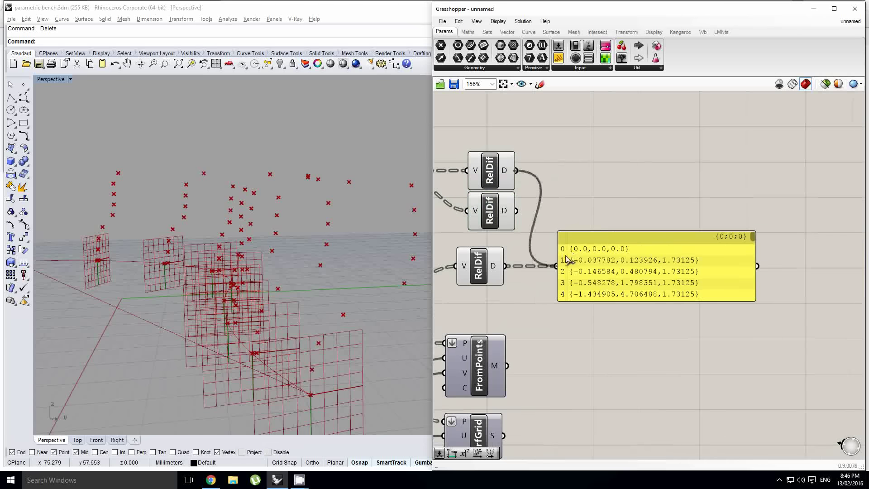
pyautogui.scroll(1, 620, 216)
pyautogui.moveTo(488, 211); pyautogui.dragTo(588, 209)
pyautogui.moveTo(652, 216); pyautogui.dragTo(645, 218)
pyautogui.moveTo(488, 161); pyautogui.dragTo(582, 211)
pyautogui.scroll(-2, 649, 215)
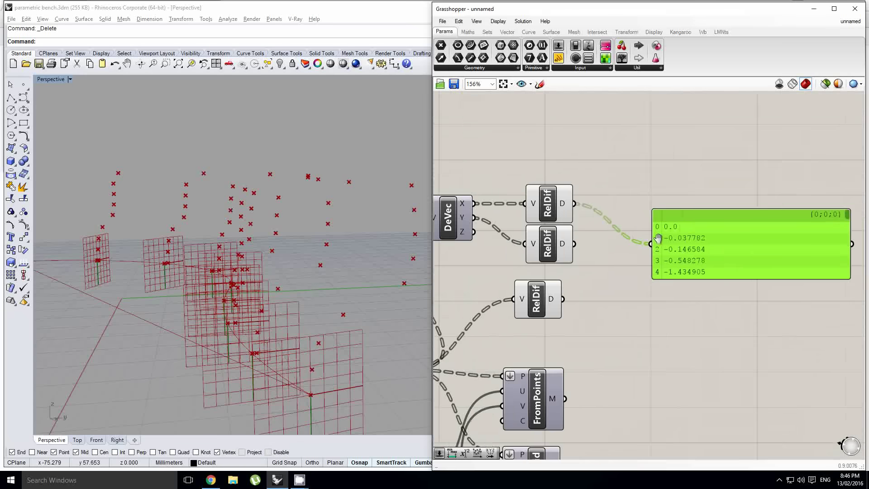
# Delete the panel and add an Expression component with the expression hypot(x,y) beside the Relative Differences components
pyautogui.press('Delete')
pyautogui.scroll(1, 677, 225)
pyautogui.doubleClick(677, 226)
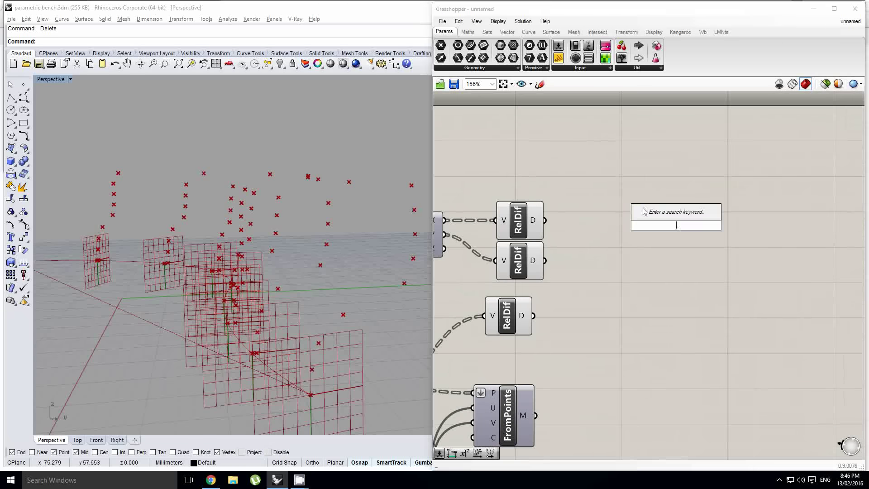
pyautogui.click(468, 32)
pyautogui.moveTo(588, 58); pyautogui.dragTo(650, 248)
pyautogui.doubleClick(579, 237)
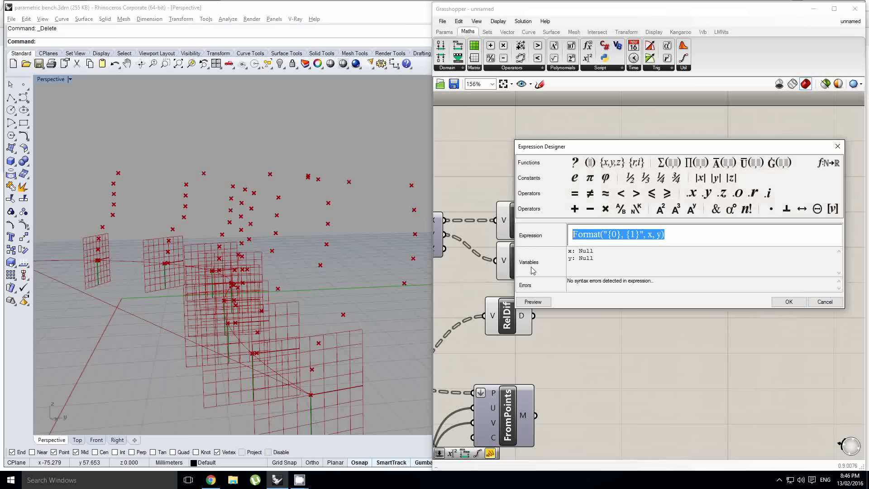
pyautogui.write('hyp')
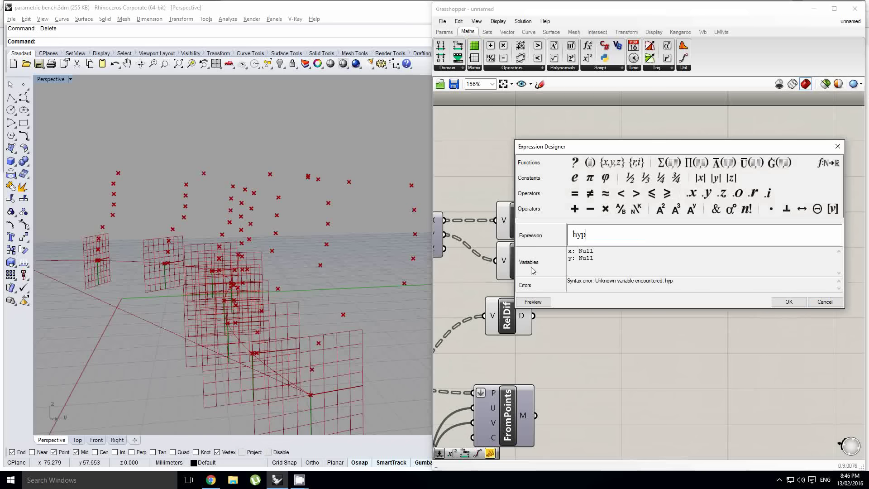
pyautogui.write('ot(x,y)')
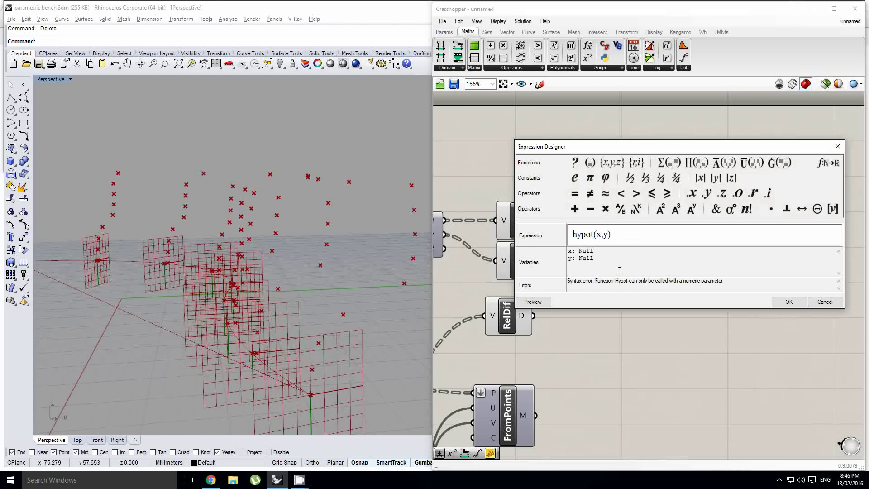
pyautogui.click(801, 302)
# Connect the D outputs of the X and Y Relative Differences components to the hypot expression's x and y inputs
pyautogui.scroll(1, 668, 267)
pyautogui.moveTo(514, 241); pyautogui.dragTo(559, 247, button='right')
pyautogui.click(558, 220)
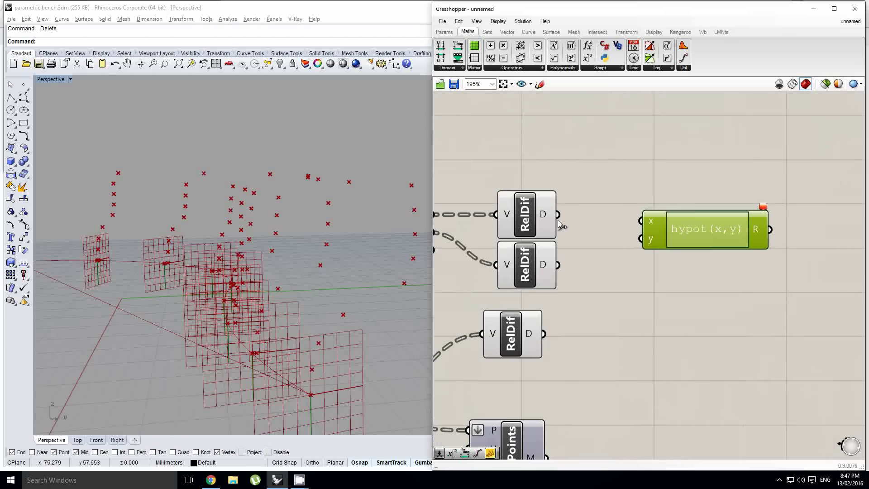
pyautogui.moveTo(559, 215); pyautogui.dragTo(640, 221)
pyautogui.moveTo(558, 265); pyautogui.dragTo(679, 226)
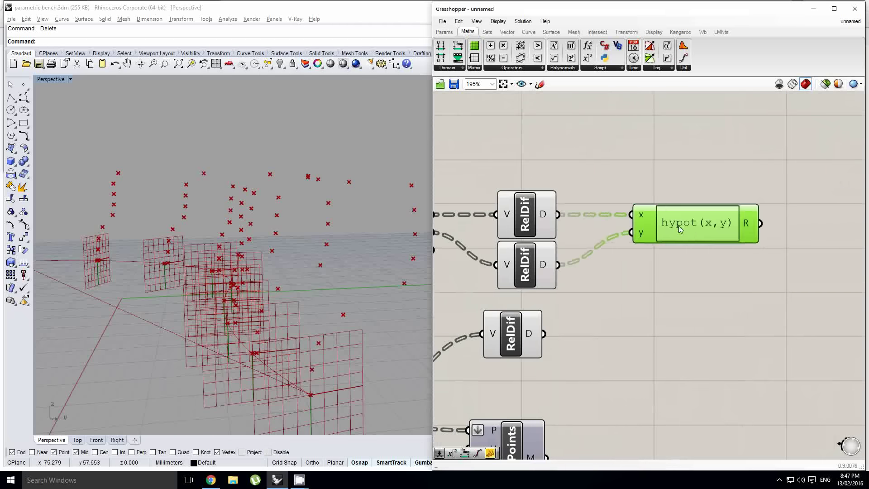
pyautogui.scroll(-2, 692, 249)
pyautogui.moveTo(701, 266); pyautogui.dragTo(636, 267, button='right')
pyautogui.scroll(2, 688, 274)
pyautogui.click(633, 242)
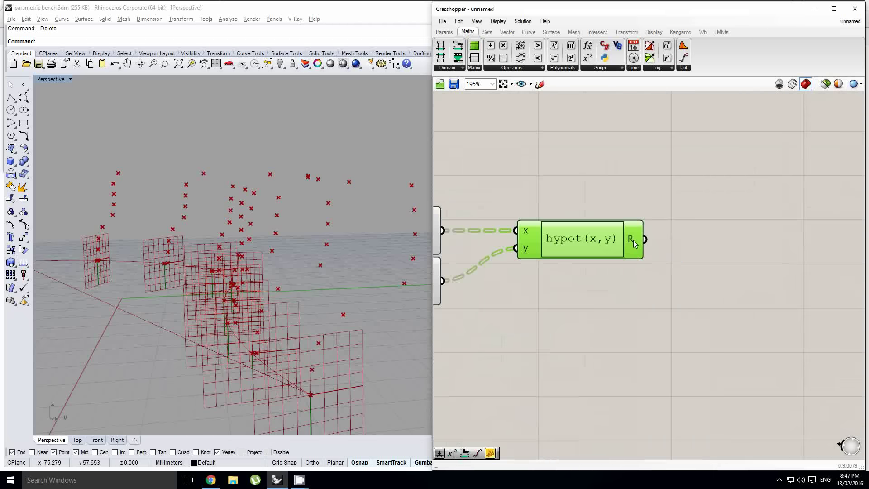
# Duplicate the hypot expression component beside the original and change the copy's expression to if(x>y,True,False)
pyautogui.scroll(-2, 589, 251)
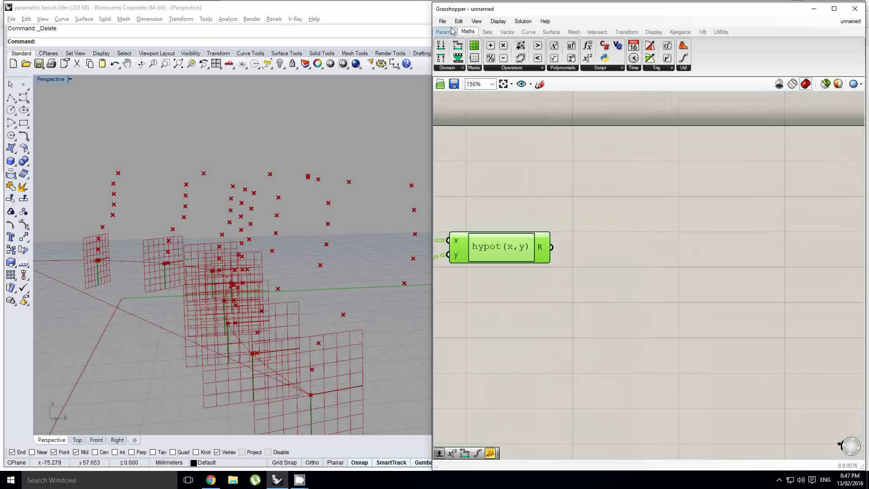
pyautogui.click(452, 32)
pyautogui.click(465, 31)
pyautogui.click(557, 262)
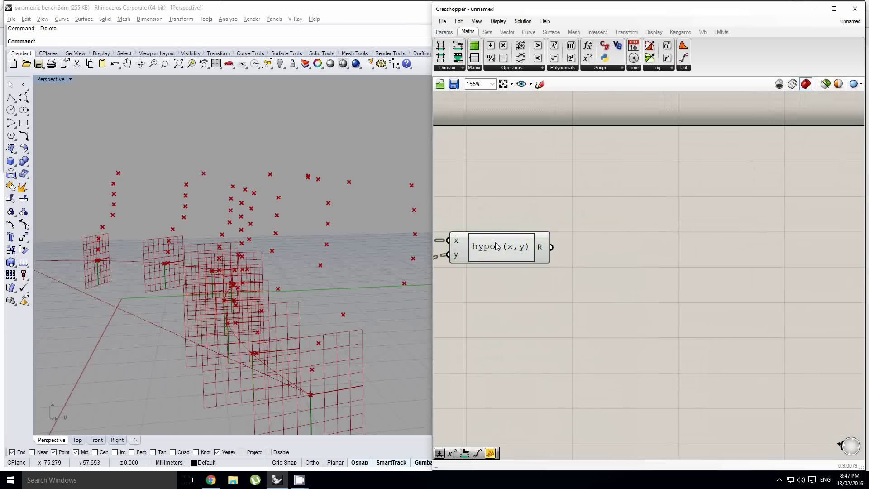
pyautogui.keyDown('alt'); pyautogui.moveTo(497, 246); pyautogui.dragTo(652, 257); pyautogui.keyUp('alt')
pyautogui.doubleClick(652, 259)
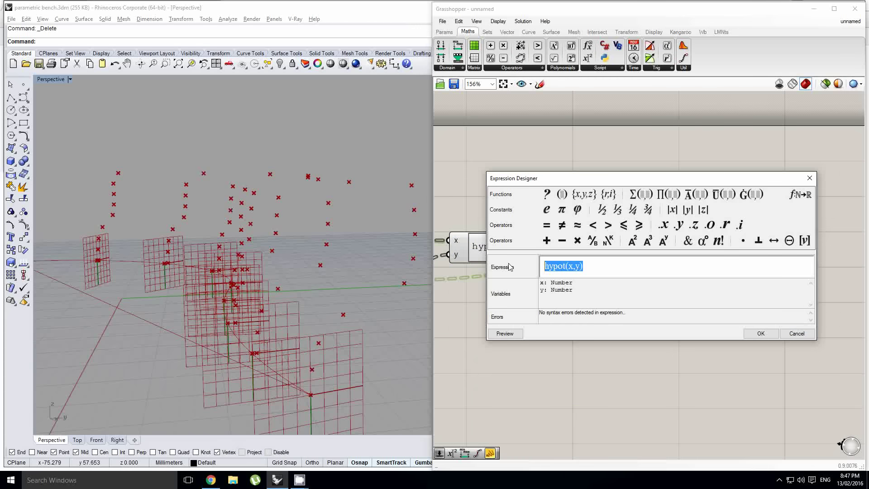
pyautogui.write('if(x>y,T')
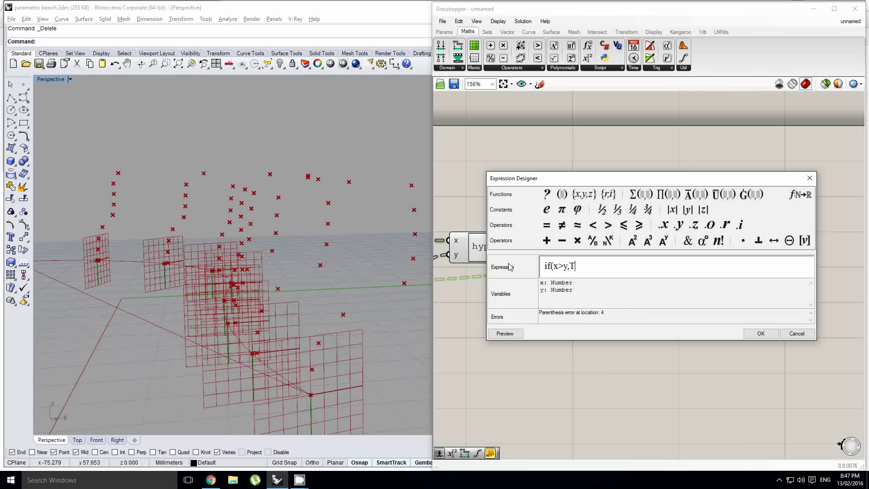
pyautogui.write('rue,False)')
pyautogui.click(760, 333)
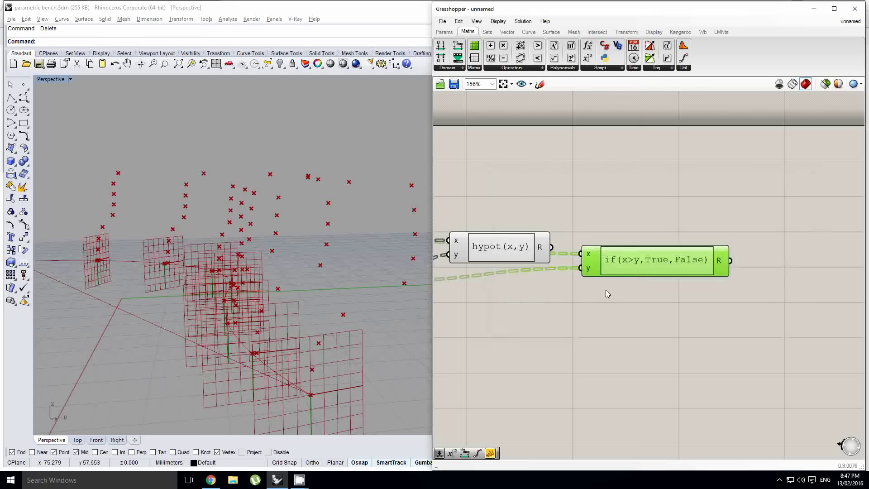
# Connect the hypot expression's R output to the conditional expression's x input and line the component up beside it
pyautogui.scroll(3, 606, 290)
pyautogui.rightClick(650, 282)
pyautogui.moveTo(560, 223); pyautogui.dragTo(605, 233)
pyautogui.moveTo(702, 256); pyautogui.dragTo(719, 246)
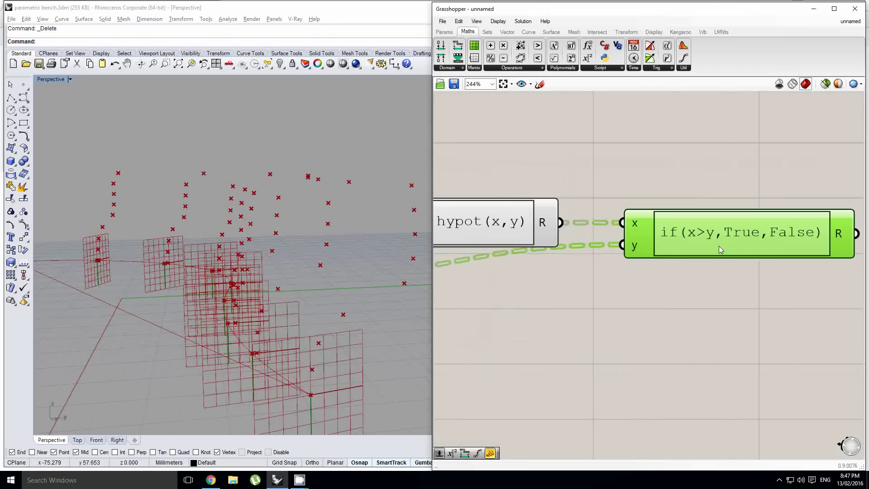
pyautogui.scroll(-7, 734, 248)
pyautogui.scroll(3, 684, 275)
pyautogui.moveTo(684, 276); pyautogui.dragTo(637, 299, button='right')
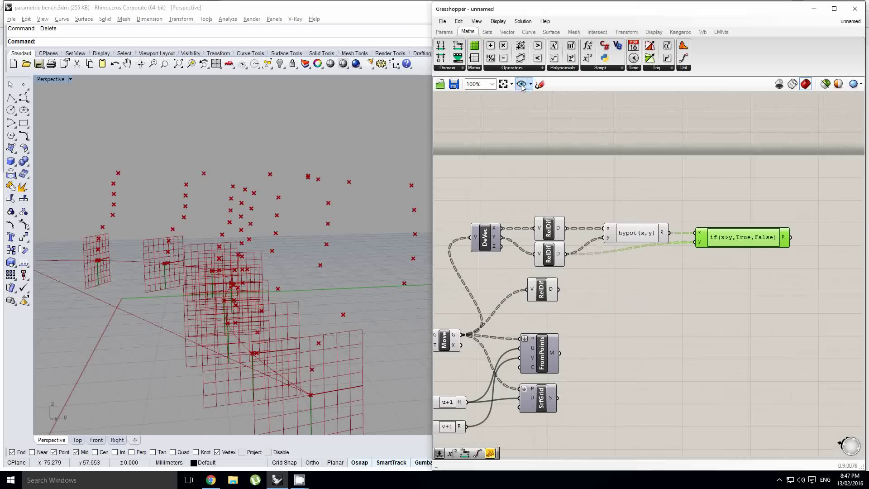
# Add a number slider below the hypot expression and make it the conditional expression's y input in place of the existing wire
pyautogui.click(444, 32)
pyautogui.scroll(1, 647, 269)
pyautogui.moveTo(647, 195); pyautogui.dragTo(708, 236)
pyautogui.moveTo(673, 271); pyautogui.dragTo(699, 264)
pyautogui.scroll(1, 636, 265)
pyautogui.moveTo(695, 215); pyautogui.dragTo(622, 268, button='right')
# Add a panel above the two expression components and connect the hypot expression's R output to it
pyautogui.moveTo(559, 59); pyautogui.dragTo(627, 164)
pyautogui.scroll(1, 658, 224)
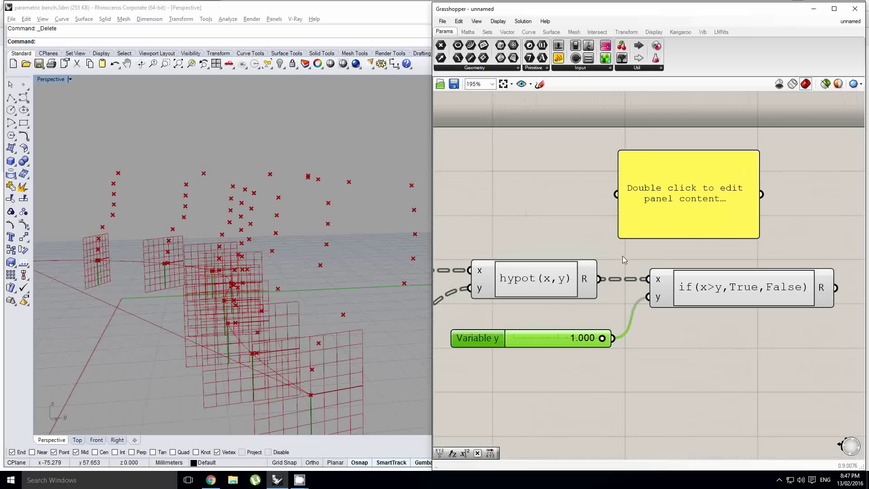
pyautogui.moveTo(599, 279); pyautogui.dragTo(627, 189)
pyautogui.scroll(1, 671, 193)
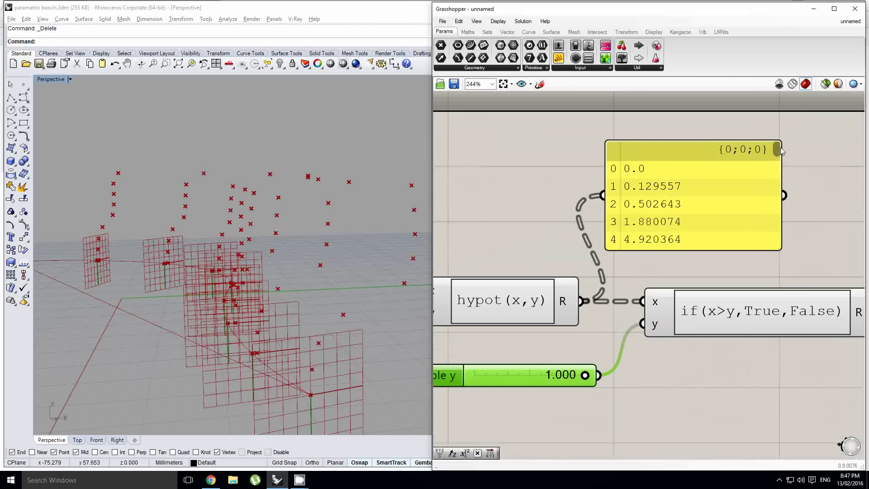
pyautogui.moveTo(777, 148); pyautogui.dragTo(777, 149)
pyautogui.scroll(1, 655, 222)
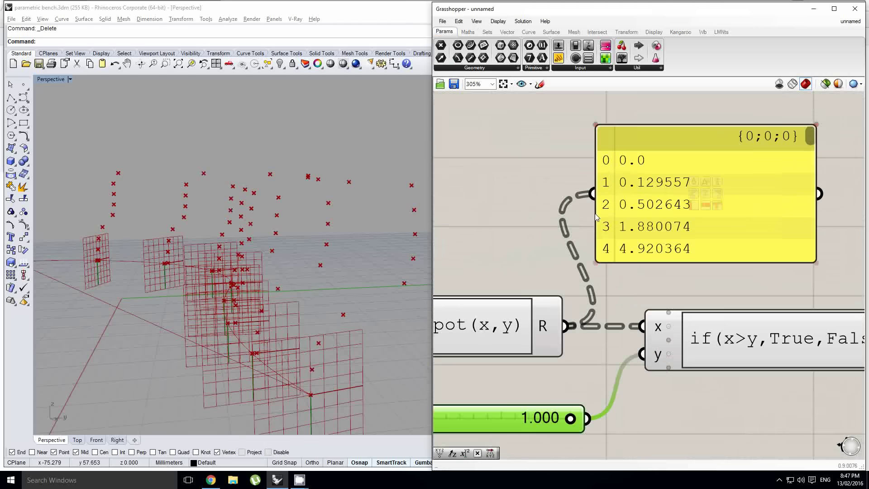
# Examine the spacing of the moved frame points in the Perspective viewport against the hypot distances listed in the panel
pyautogui.moveTo(263, 254); pyautogui.dragTo(325, 355, button='right')
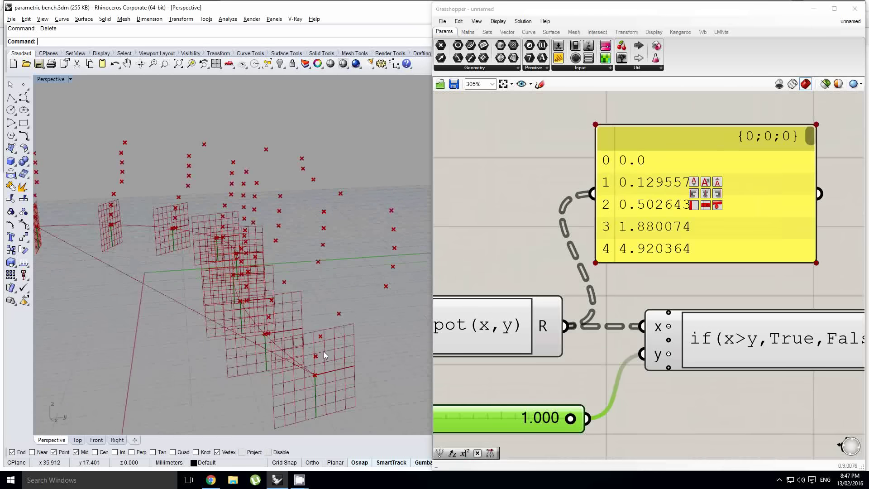
pyautogui.click(636, 184)
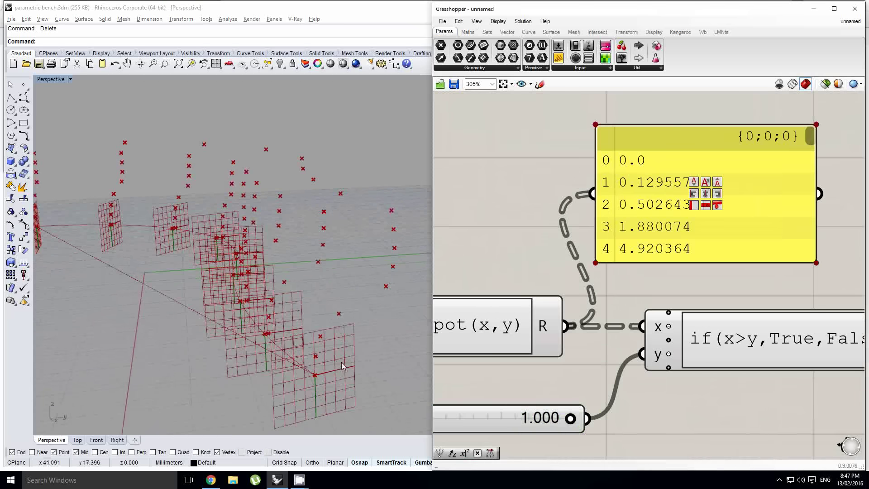
pyautogui.moveTo(342, 362); pyautogui.dragTo(307, 367, button='right')
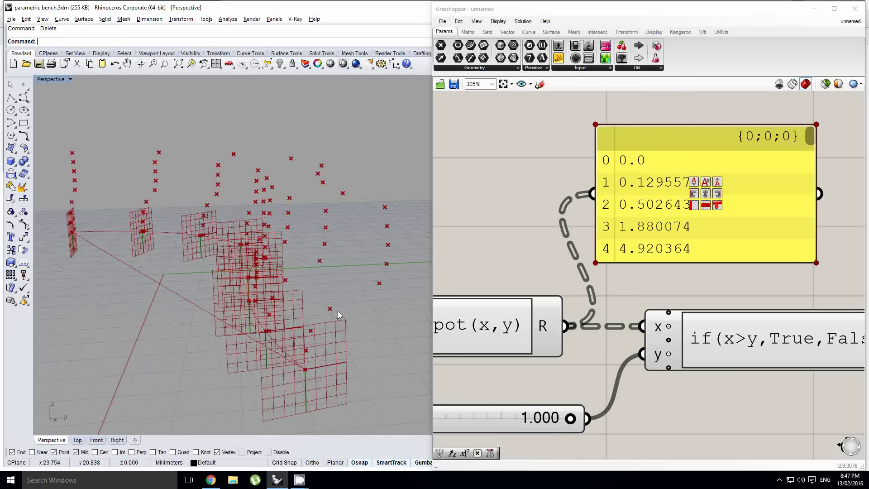
pyautogui.moveTo(384, 287); pyautogui.dragTo(371, 292, button='right')
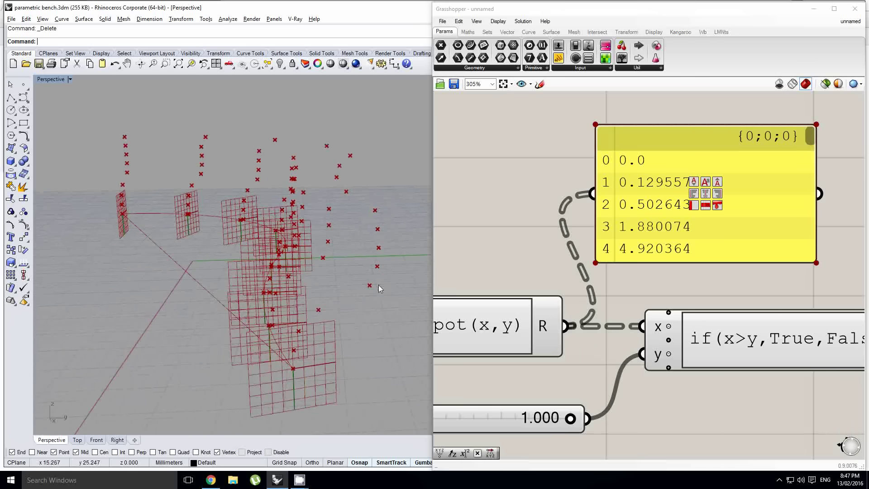
pyautogui.moveTo(330, 306); pyautogui.dragTo(326, 305, button='right')
pyautogui.scroll(3, 324, 299)
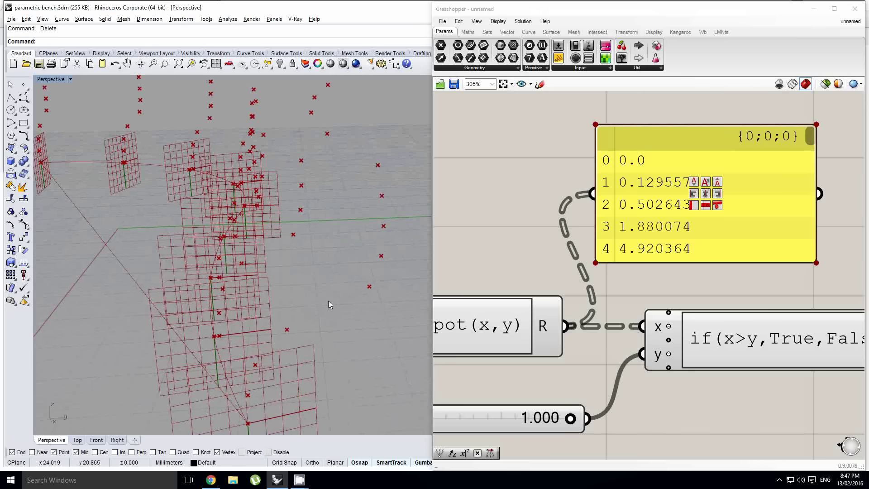
# Raise the threshold slider's maximum to 5 and set its value to 2.065
pyautogui.moveTo(504, 411); pyautogui.dragTo(573, 332, button='right')
pyautogui.doubleClick(459, 339)
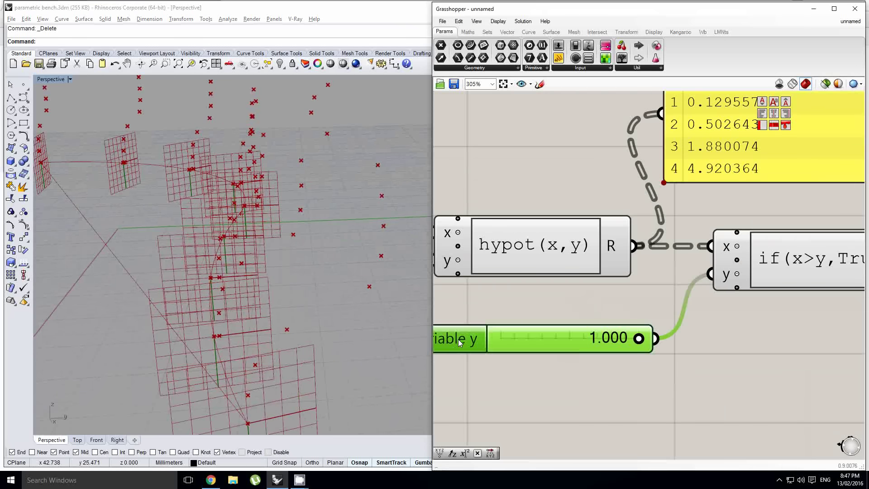
pyautogui.doubleClick(468, 361)
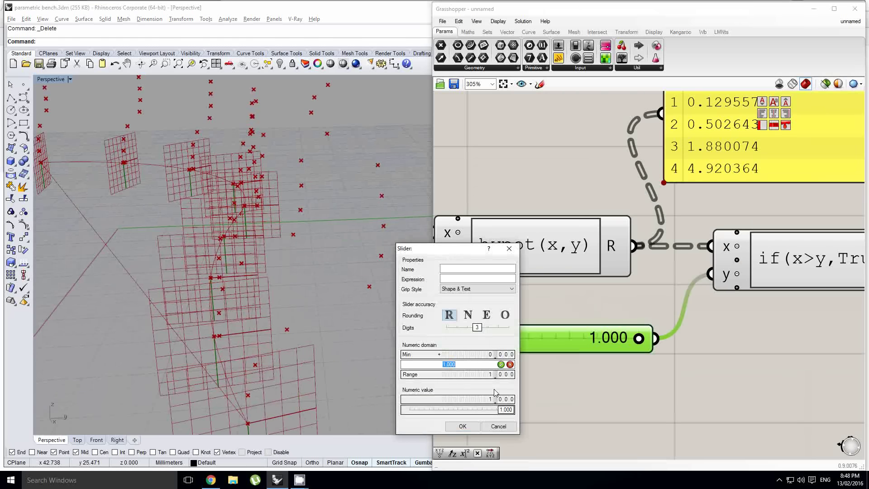
pyautogui.write('5')
pyautogui.click(462, 426)
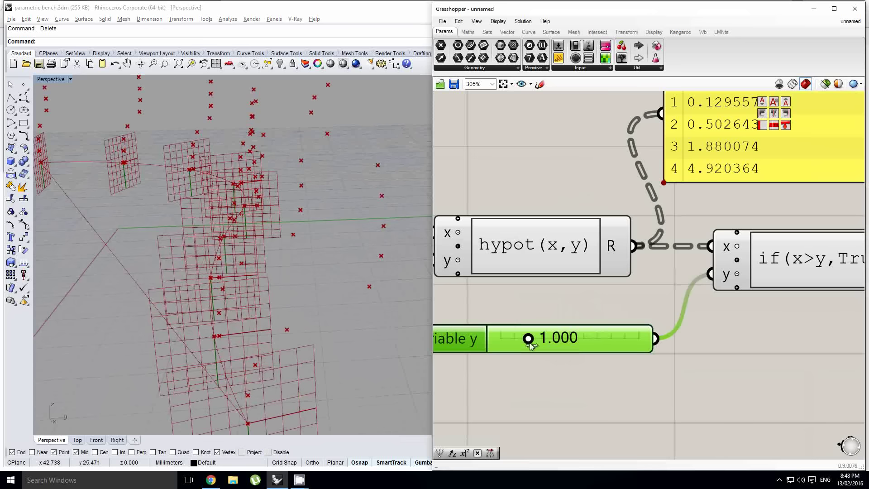
pyautogui.moveTo(531, 343); pyautogui.dragTo(561, 341)
# Inspect the rows of points in the Perspective viewport from several angles to judge the gaps the threshold should catch
pyautogui.scroll(-5, 364, 329)
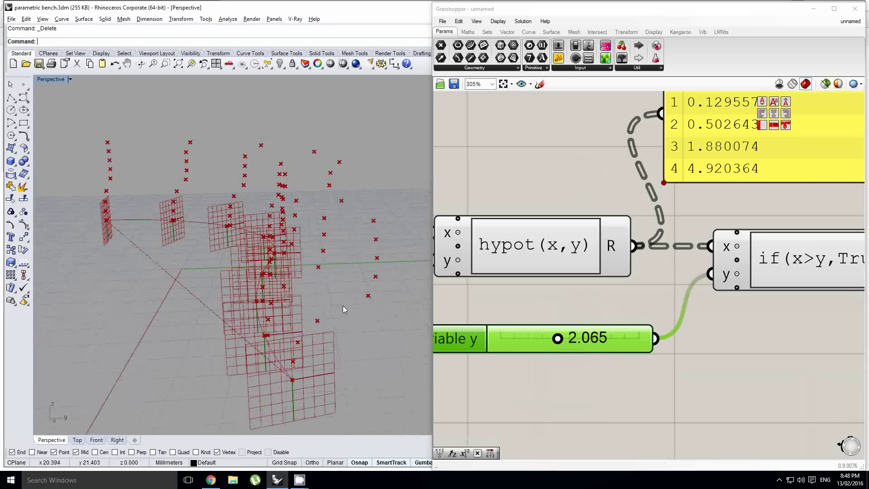
pyautogui.scroll(-4, 574, 316)
pyautogui.moveTo(380, 294); pyautogui.dragTo(328, 336, button='right')
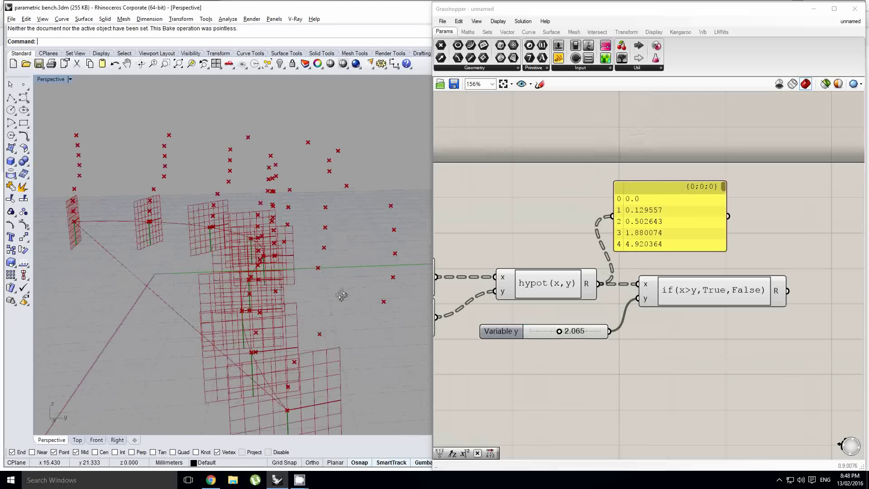
pyautogui.moveTo(342, 296); pyautogui.dragTo(315, 320, button='right')
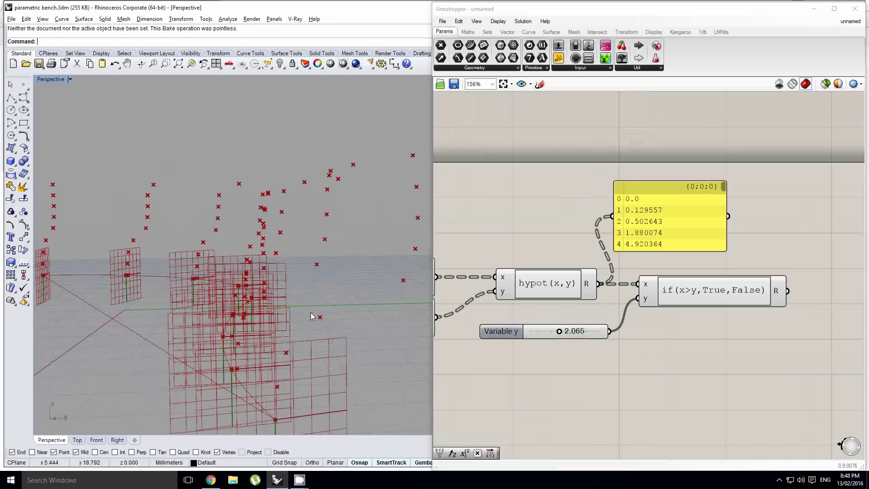
pyautogui.moveTo(730, 327); pyautogui.dragTo(691, 333, button='right')
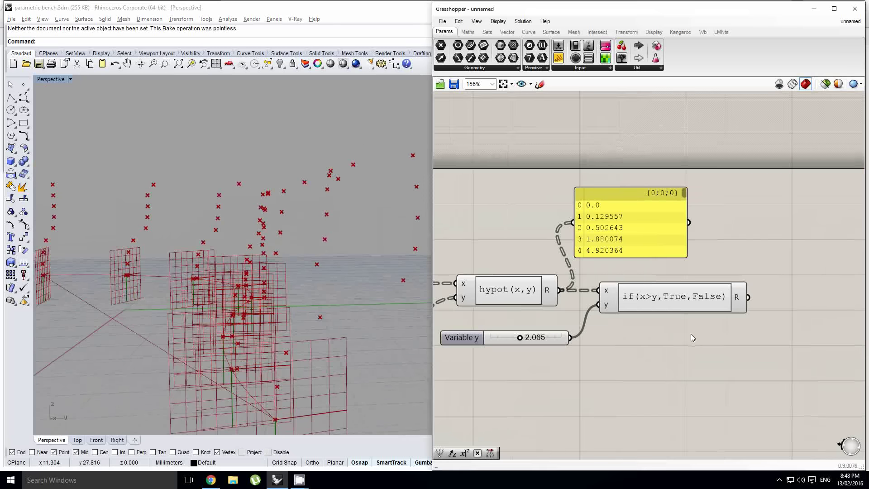
pyautogui.moveTo(340, 285); pyautogui.dragTo(315, 318, button='right')
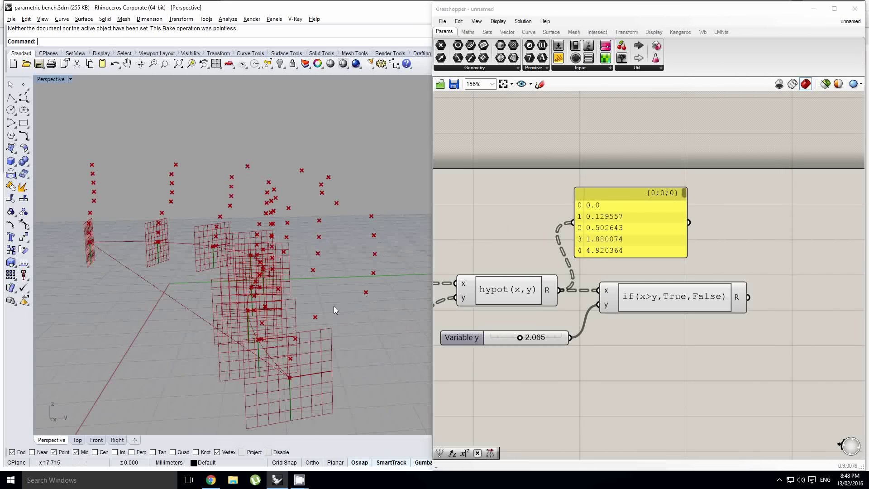
pyautogui.moveTo(333, 306); pyautogui.dragTo(290, 313, button='right')
pyautogui.moveTo(790, 328); pyautogui.dragTo(718, 325, button='right')
pyautogui.doubleClick(739, 324)
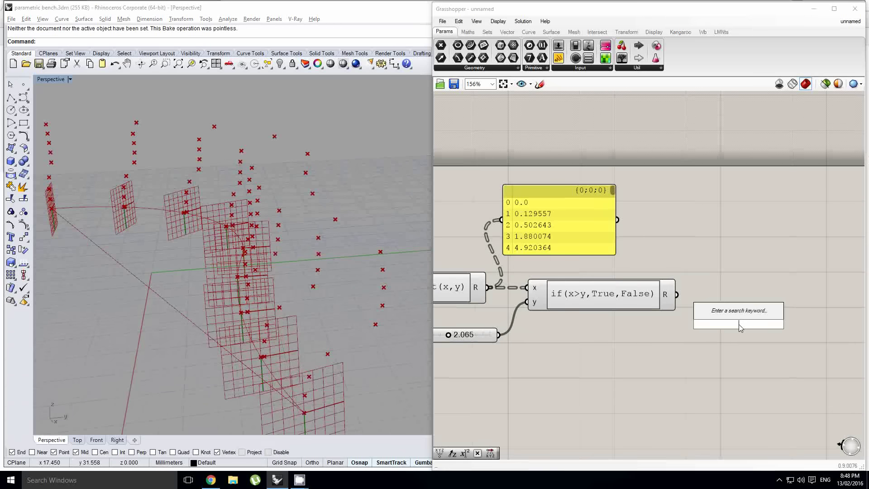
pyautogui.click(749, 298)
pyautogui.scroll(1, 722, 289)
pyautogui.moveTo(699, 281); pyautogui.dragTo(688, 282, button='right')
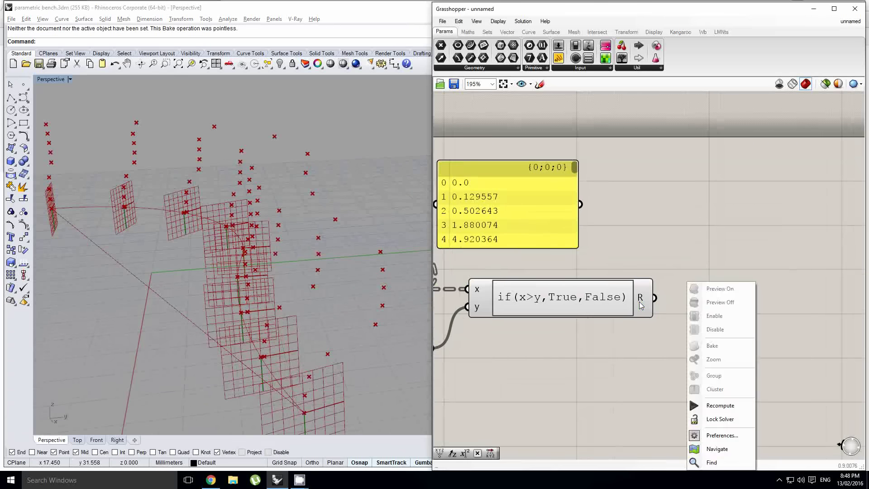
pyautogui.click(642, 300)
# Add a panel beside the conditional expression and connect the expression's R output to it
pyautogui.scroll(-1, 744, 298)
pyautogui.moveTo(744, 297); pyautogui.dragTo(697, 304, button='right')
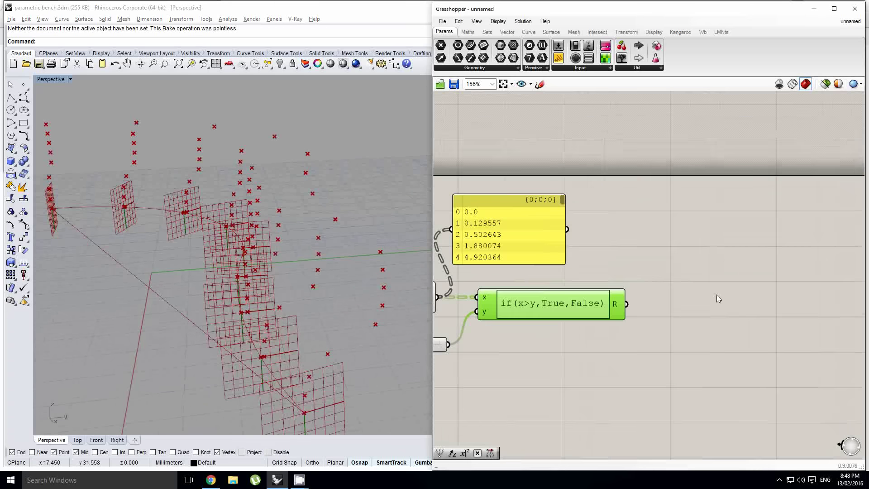
pyautogui.moveTo(559, 58); pyautogui.dragTo(700, 289)
pyautogui.scroll(1, 700, 290)
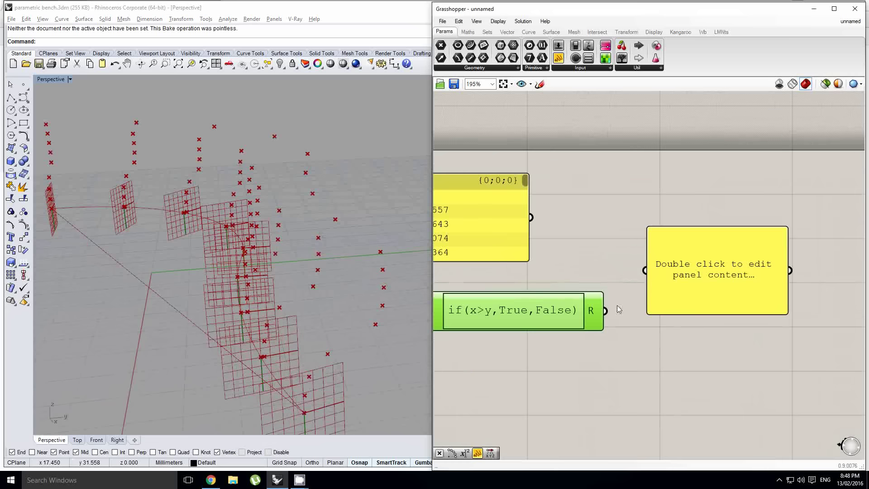
pyautogui.moveTo(606, 311); pyautogui.dragTo(646, 271)
pyautogui.moveTo(709, 309); pyautogui.dragTo(711, 315)
pyautogui.moveTo(711, 315); pyautogui.dragTo(699, 310, button='right')
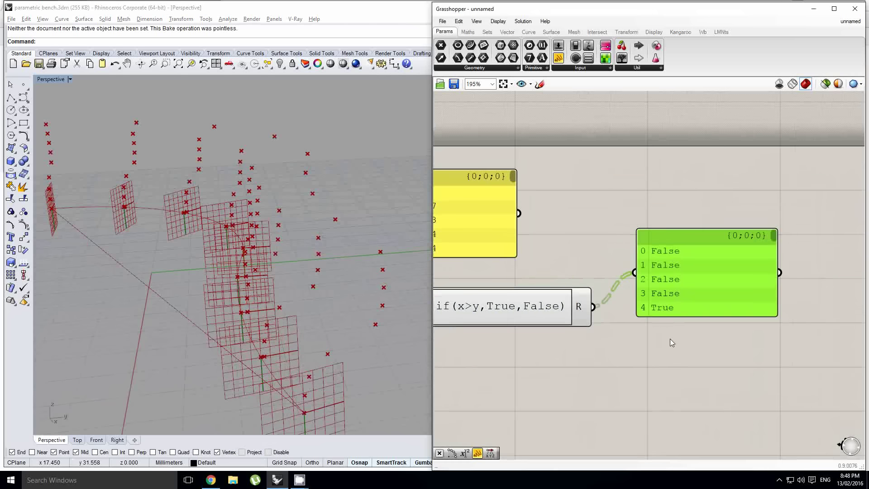
# Move the True/False panel farther from the conditional expression and connect the expression's R output to a new Integer parameter
pyautogui.moveTo(670, 339); pyautogui.dragTo(649, 324, button='right')
pyautogui.click(636, 318)
pyautogui.moveTo(655, 281); pyautogui.dragTo(672, 270)
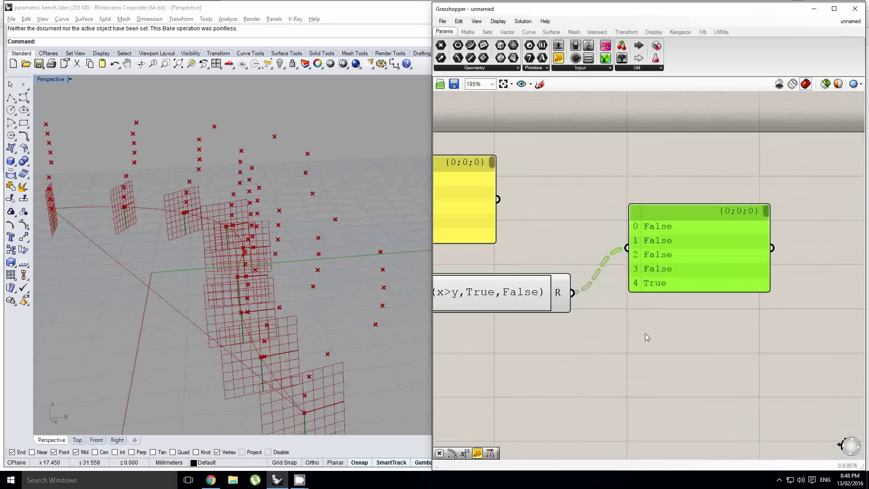
pyautogui.moveTo(669, 268); pyautogui.dragTo(730, 254)
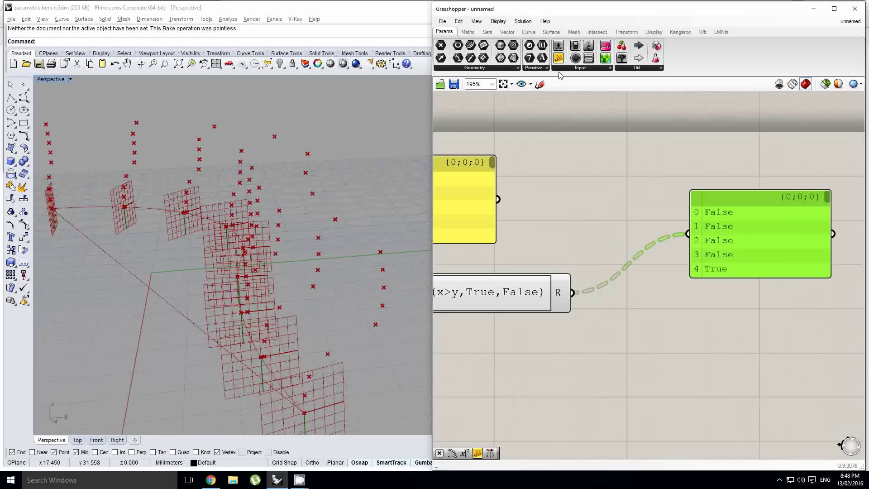
pyautogui.moveTo(530, 58); pyautogui.dragTo(640, 325)
pyautogui.moveTo(574, 296); pyautogui.dragTo(617, 322)
pyautogui.moveTo(664, 295); pyautogui.dragTo(599, 281, button='right')
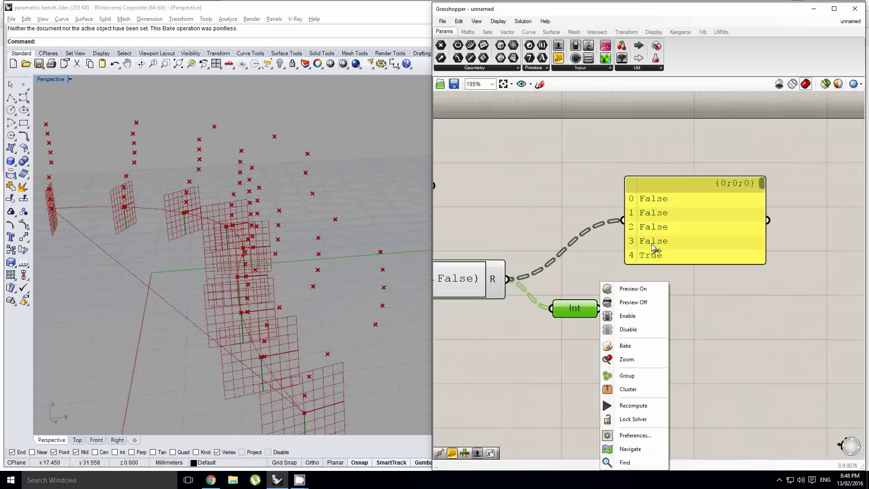
# Copy the True/False panel below the original, feed the copy from the Integer parameter's output, and tidy the Integer parameter's placement
pyautogui.moveTo(680, 228); pyautogui.dragTo(696, 329)
pyautogui.moveTo(599, 309); pyautogui.dragTo(664, 322)
pyautogui.moveTo(545, 349); pyautogui.dragTo(584, 302, button='right')
pyautogui.click(564, 304)
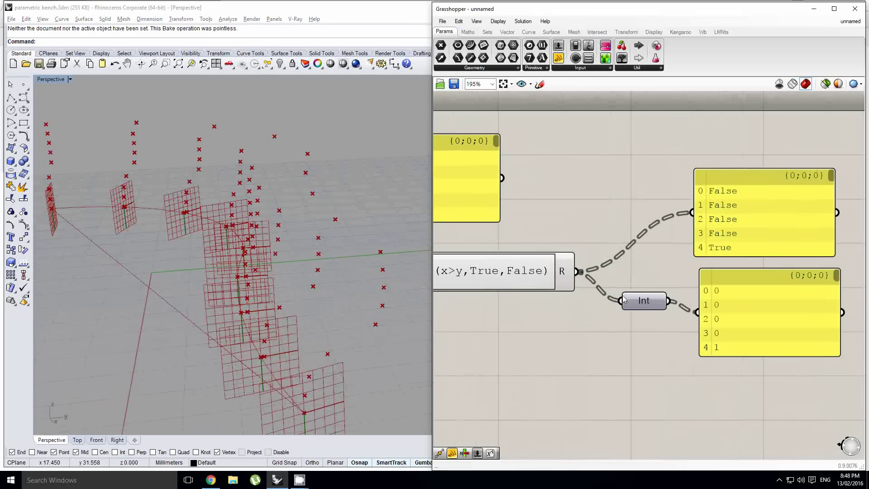
pyautogui.click(643, 299)
pyautogui.moveTo(647, 301); pyautogui.dragTo(650, 301, button='right')
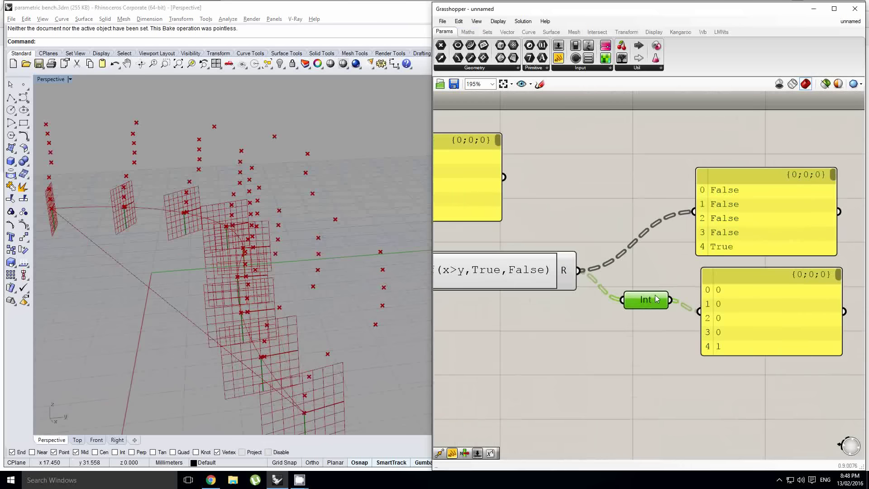
pyautogui.scroll(-2, 651, 304)
pyautogui.moveTo(648, 298); pyautogui.dragTo(635, 307)
# Add a Move component and a Unit Z vector component in the free area below the conditional expression and Integer parameter
pyautogui.moveTo(544, 369); pyautogui.dragTo(622, 330, button='right')
pyautogui.click(622, 330)
pyautogui.doubleClick(664, 322)
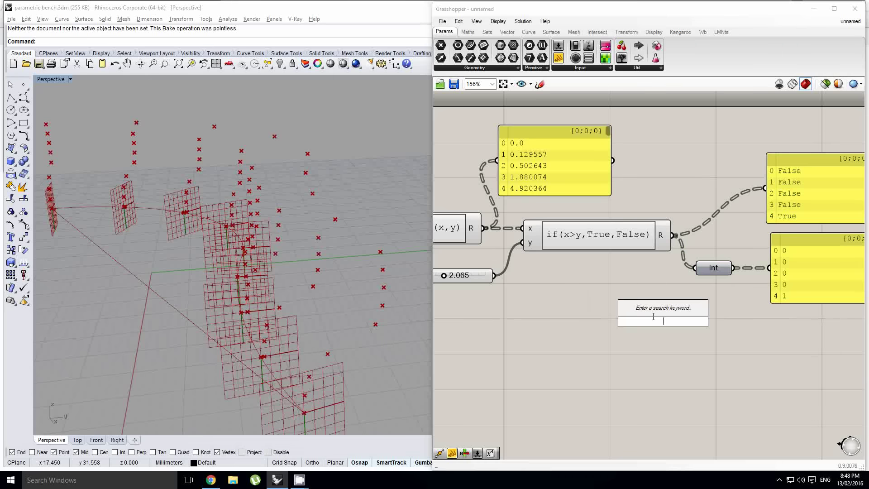
pyautogui.moveTo(638, 281); pyautogui.dragTo(611, 285, button='right')
pyautogui.moveTo(682, 335); pyautogui.dragTo(662, 333, button='right')
pyautogui.doubleClick(652, 332)
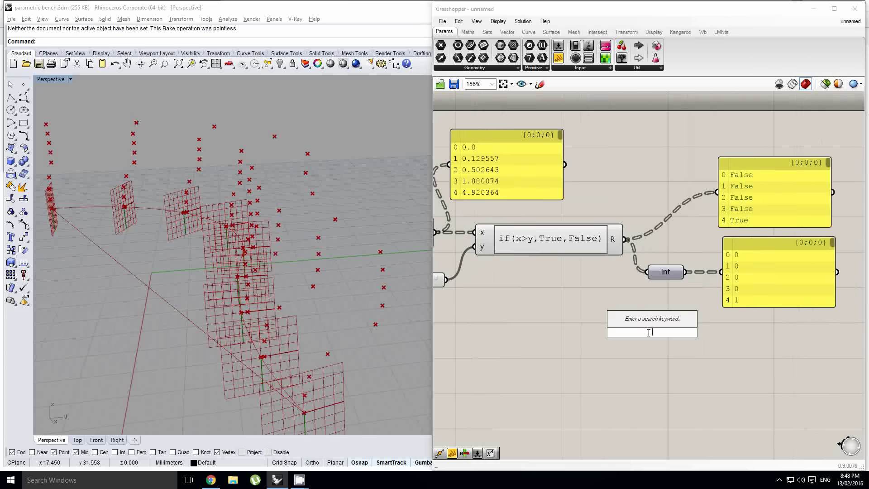
pyautogui.write('move')
pyautogui.press('Return')
pyautogui.moveTo(642, 333); pyautogui.dragTo(738, 333)
pyautogui.doubleClick(580, 334)
pyautogui.write('z')
pyautogui.click(577, 321)
pyautogui.moveTo(588, 338); pyautogui.dragTo(630, 344)
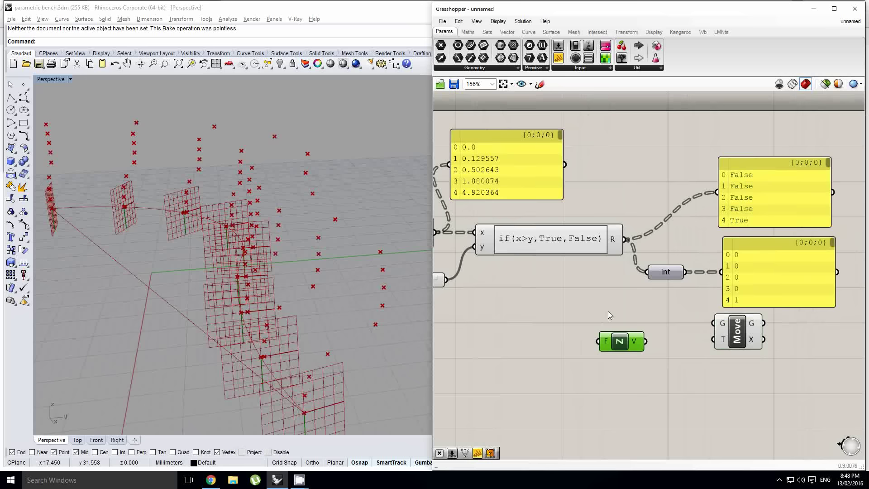
# Connect the frame points that feed FromPoints to the G input of the new Move component
pyautogui.moveTo(583, 282); pyautogui.dragTo(716, 281, button='right')
pyautogui.scroll(-1, 574, 267)
pyautogui.moveTo(568, 263); pyautogui.dragTo(679, 265, button='right')
pyautogui.moveTo(463, 270); pyautogui.dragTo(625, 237, button='right')
pyautogui.moveTo(582, 336); pyautogui.dragTo(809, 306)
pyautogui.scroll(-3, 541, 320)
pyautogui.scroll(2, 810, 291)
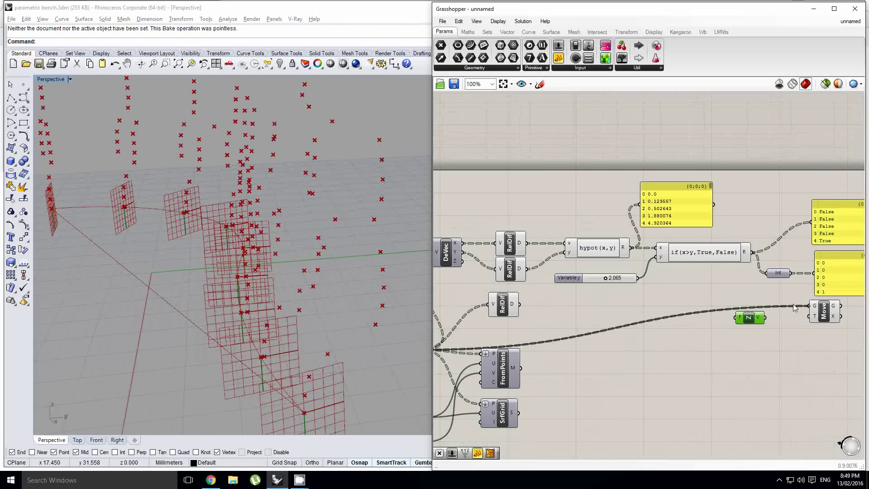
# Add a number slider near the new Unit Z component
pyautogui.click(466, 33)
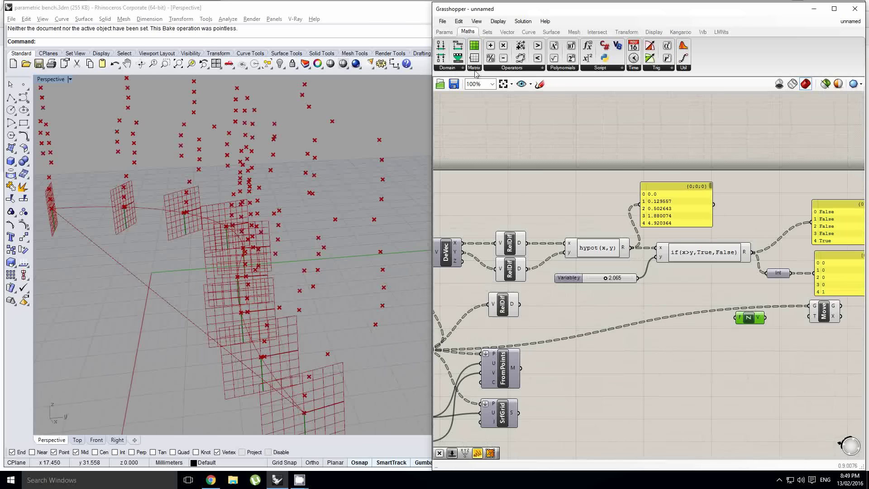
pyautogui.moveTo(705, 291); pyautogui.dragTo(699, 292, button='right')
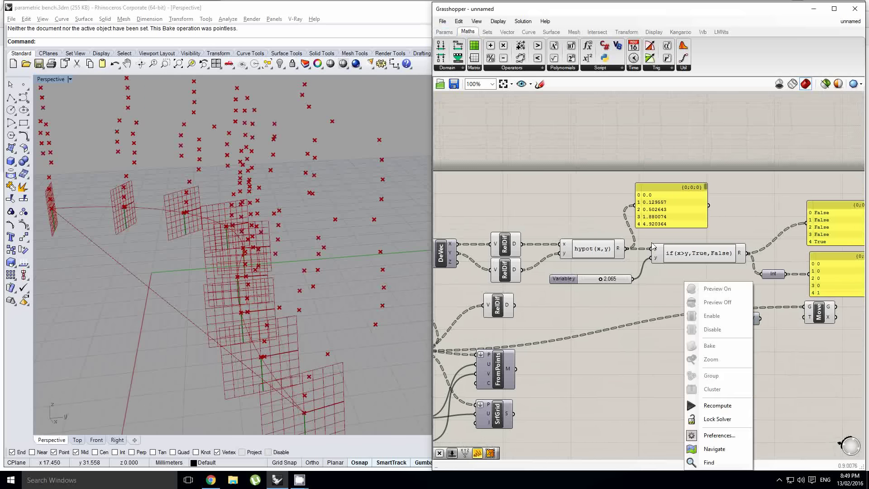
pyautogui.click(446, 32)
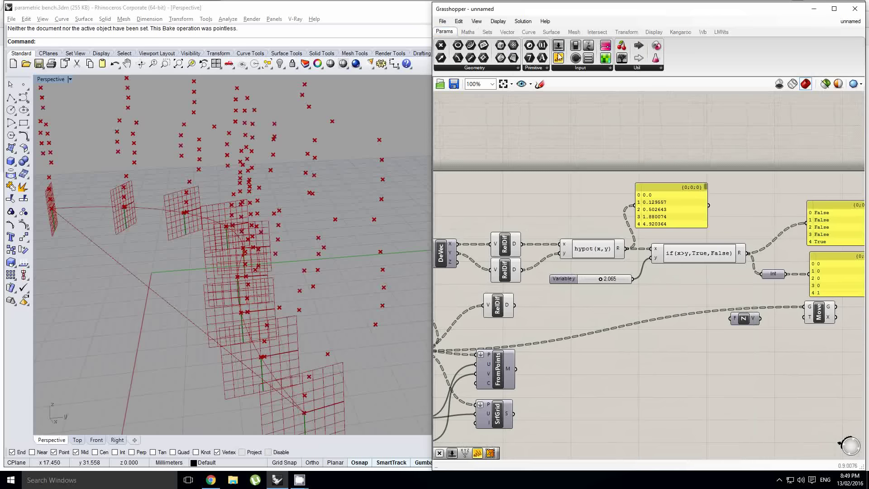
pyautogui.scroll(-5, 810, 259)
# Add a Division component that divides the 13.850 slider's value (A) by the frame count slider's value (B)
pyautogui.rightClick(711, 288)
pyautogui.moveTo(562, 281); pyautogui.dragTo(594, 278, button='right')
pyautogui.moveTo(660, 277); pyautogui.dragTo(731, 272, button='right')
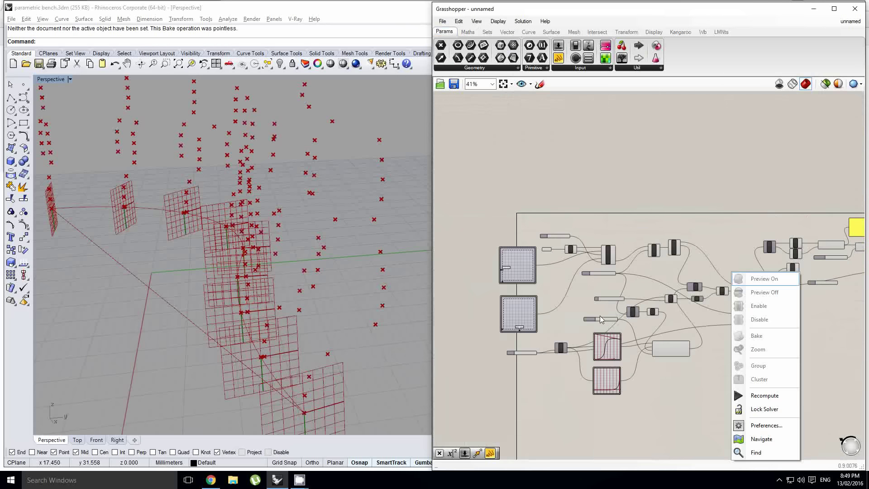
pyautogui.scroll(5, 595, 309)
pyautogui.moveTo(661, 211); pyautogui.dragTo(532, 254, button='right')
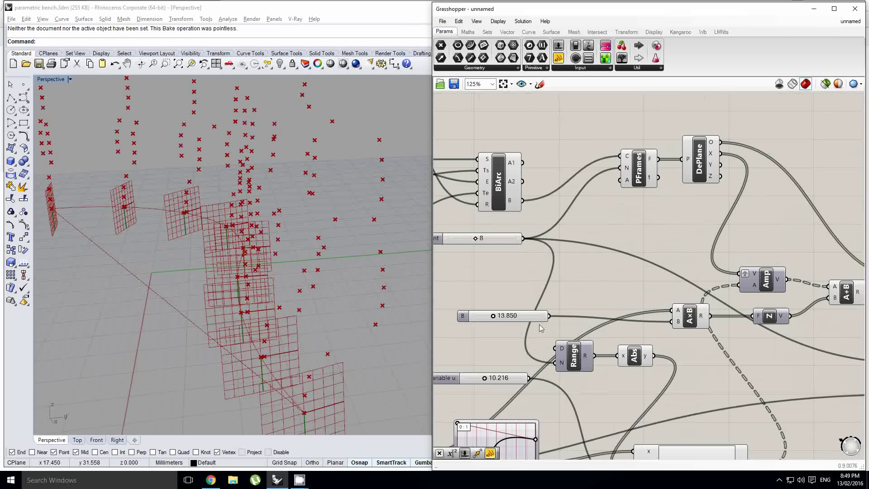
pyautogui.moveTo(528, 319); pyautogui.dragTo(527, 325)
pyautogui.click(467, 31)
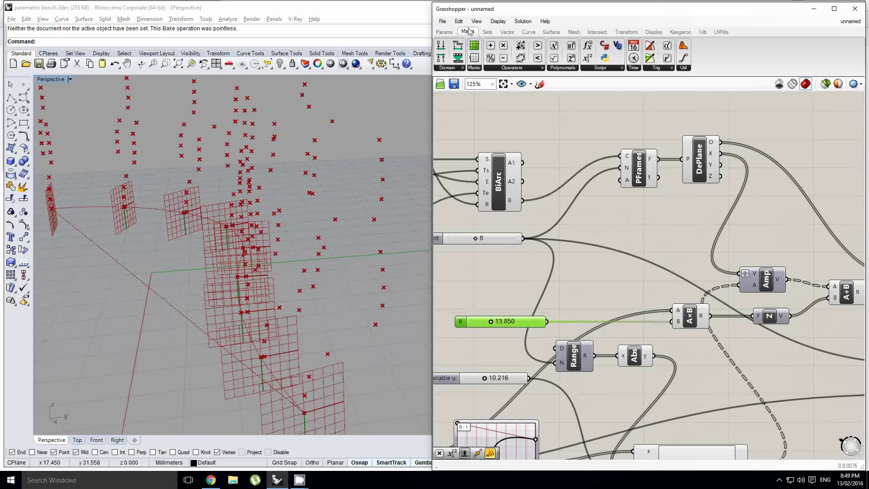
pyautogui.moveTo(504, 57); pyautogui.dragTo(589, 245)
pyautogui.moveTo(523, 238); pyautogui.dragTo(582, 250)
pyautogui.moveTo(547, 321); pyautogui.dragTo(610, 239)
pyautogui.click(537, 319)
pyautogui.click(502, 240)
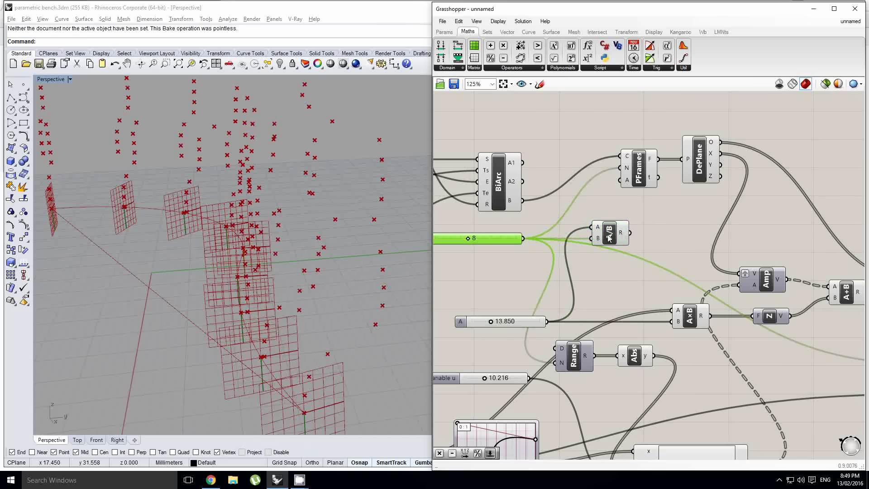
# Place the Division component beside the new slider and connect its result to input A of a new Multiplication component
pyautogui.moveTo(622, 234)
pyautogui.click(619, 240)
pyautogui.scroll(-8, 614, 254)
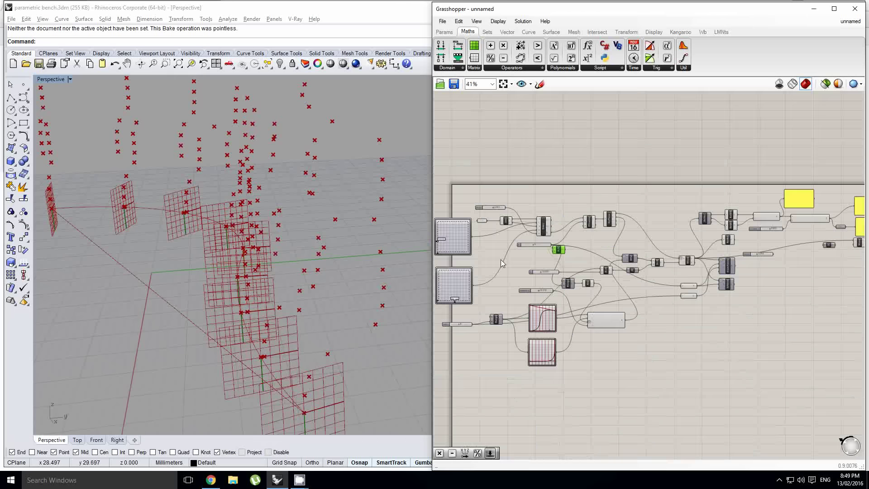
pyautogui.scroll(8, 606, 261)
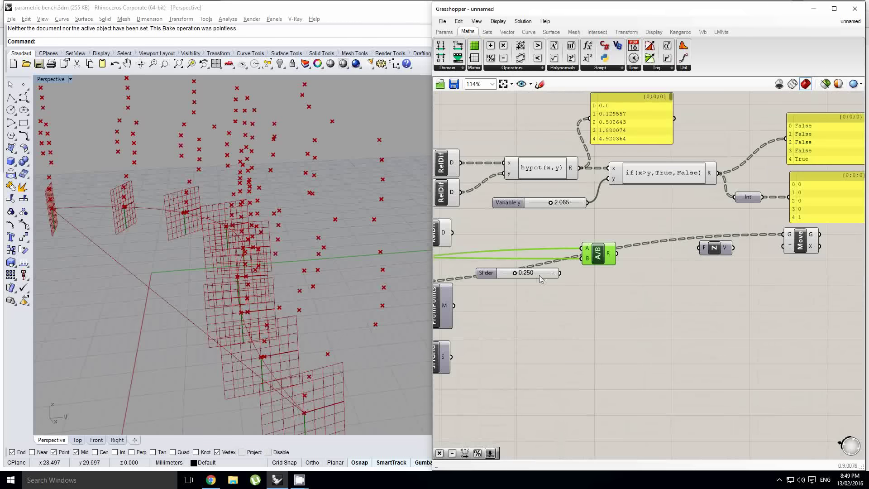
pyautogui.moveTo(540, 277); pyautogui.dragTo(558, 291)
pyautogui.moveTo(503, 46); pyautogui.dragTo(652, 256)
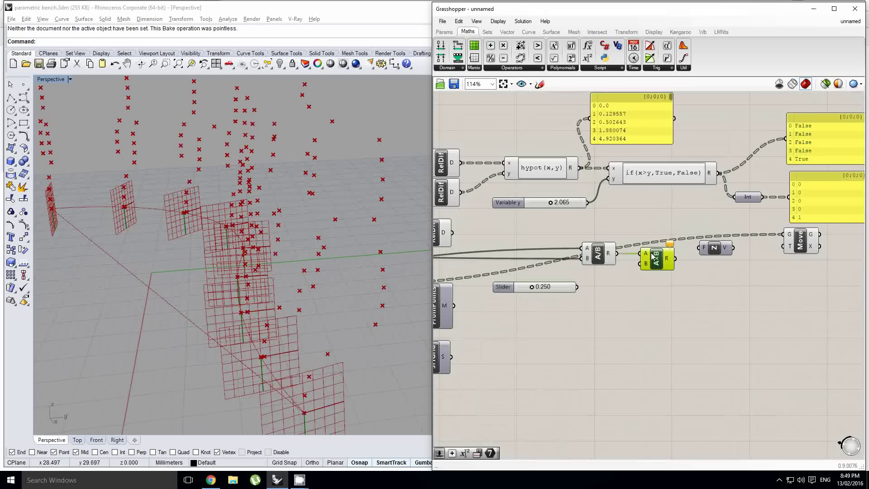
# Set the new slider's maximum to 2, connect it to the Multiplication's B input, and feed the product into the Unit Z factor
pyautogui.doubleClick(515, 289)
pyautogui.doubleClick(530, 313)
pyautogui.write('2')
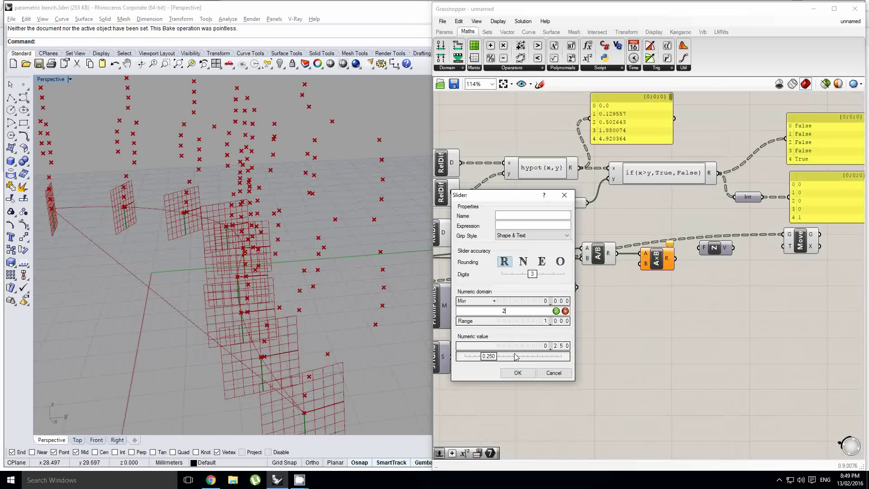
pyautogui.click(517, 372)
pyautogui.moveTo(577, 287); pyautogui.dragTo(765, 239)
pyautogui.moveTo(759, 240); pyautogui.dragTo(725, 248, button='right')
pyautogui.click(768, 250)
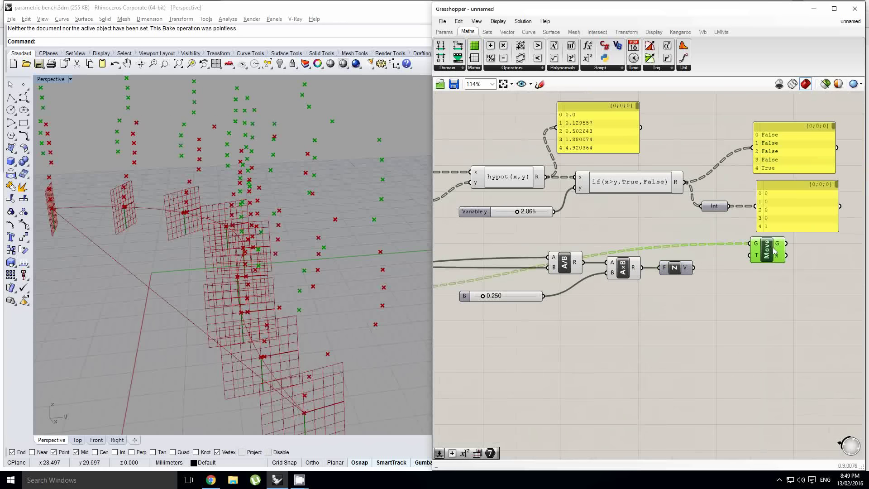
# Add a Multiplication of the Integer values and the Unit Z vector, and connect its result to Move's T input
pyautogui.moveTo(774, 251); pyautogui.dragTo(807, 252)
pyautogui.doubleClick(739, 257)
pyautogui.write('*')
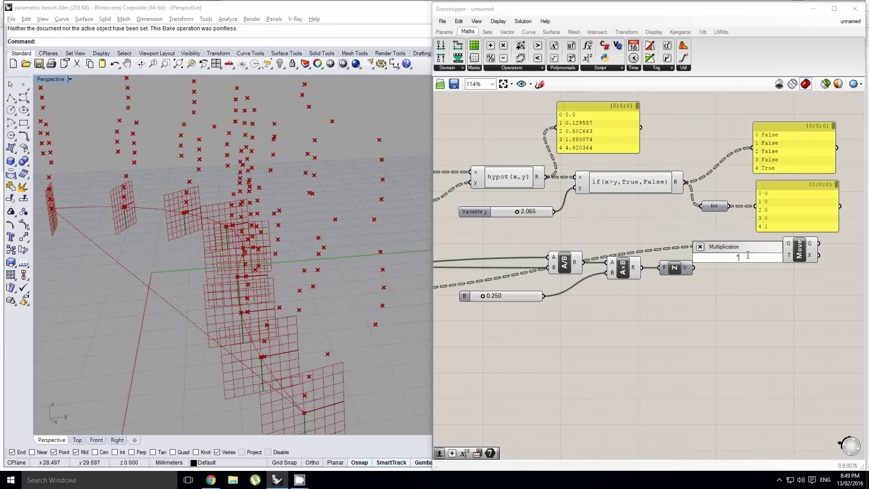
pyautogui.press('Return')
pyautogui.scroll(1, 684, 226)
pyautogui.moveTo(724, 224); pyautogui.dragTo(662, 220, button='right')
pyautogui.scroll(1, 683, 226)
pyautogui.moveTo(663, 204); pyautogui.dragTo(651, 276)
pyautogui.moveTo(607, 299); pyautogui.dragTo(745, 281)
# Examine the shifted points in the Perspective viewport from several angles against the Grasshopper move chain
pyautogui.moveTo(294, 270); pyautogui.dragTo(353, 297, button='right')
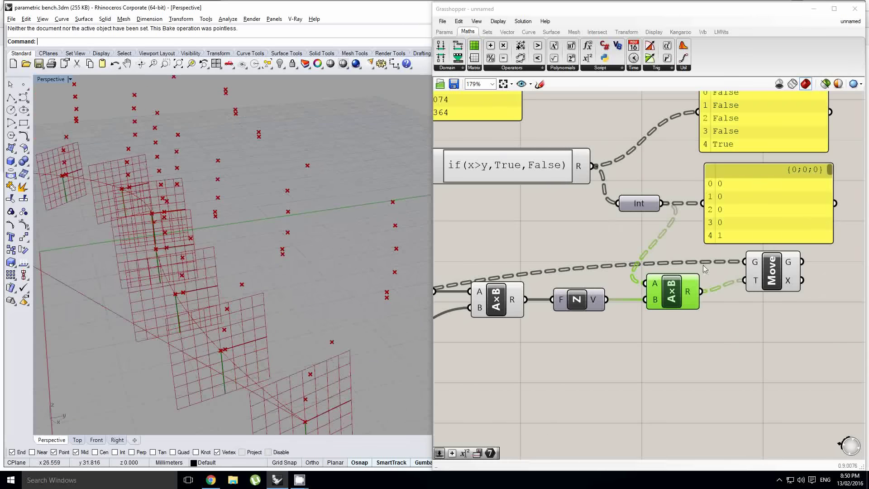
pyautogui.moveTo(532, 217); pyautogui.dragTo(628, 217, button='right')
pyautogui.click(586, 221)
pyautogui.scroll(-4, 724, 226)
pyautogui.scroll(4, 344, 284)
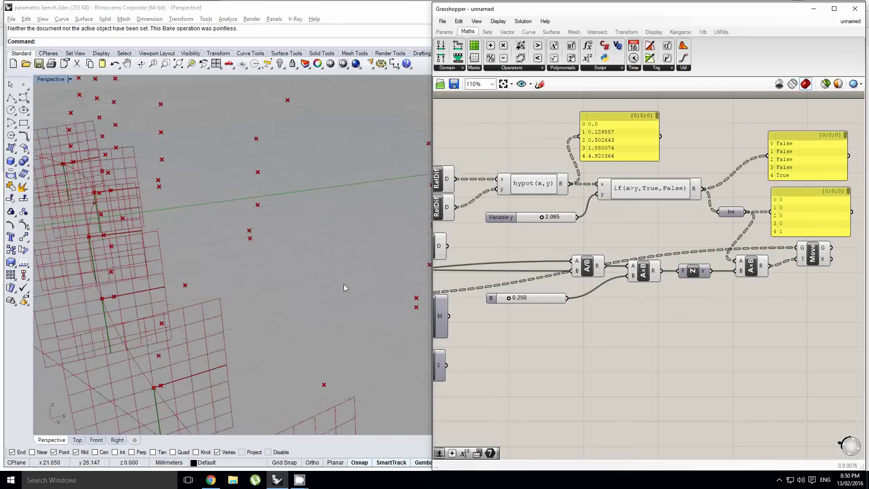
pyautogui.moveTo(344, 284); pyautogui.dragTo(318, 262, button='right')
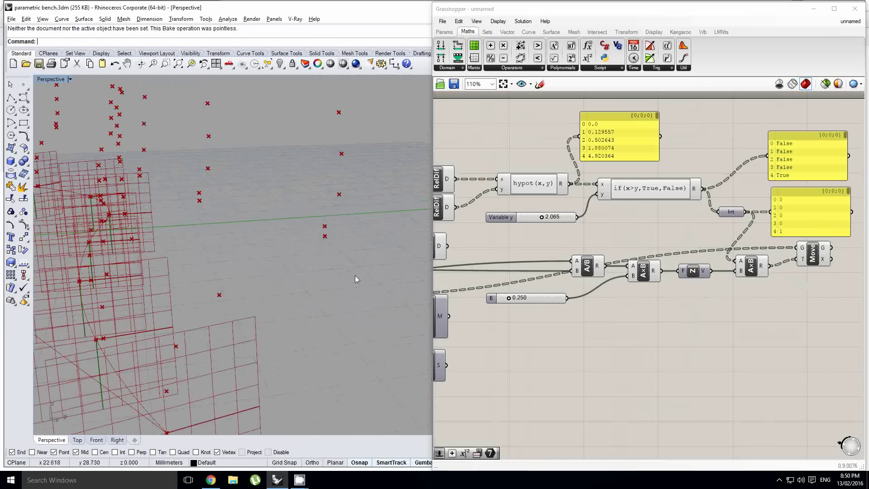
pyautogui.moveTo(323, 252); pyautogui.dragTo(265, 290, button='right')
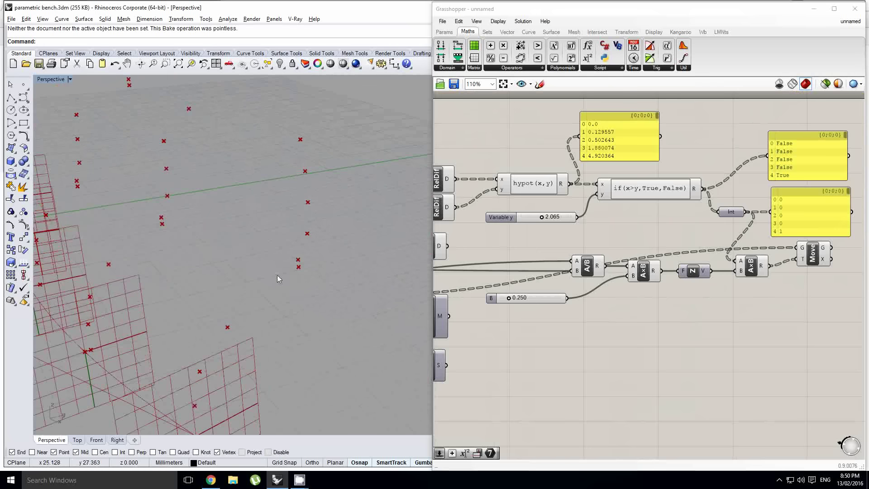
pyautogui.scroll(-1, 564, 294)
pyautogui.moveTo(625, 313); pyautogui.dragTo(559, 318, button='right')
pyautogui.scroll(2, 634, 315)
pyautogui.moveTo(700, 305); pyautogui.dragTo(687, 308, button='right')
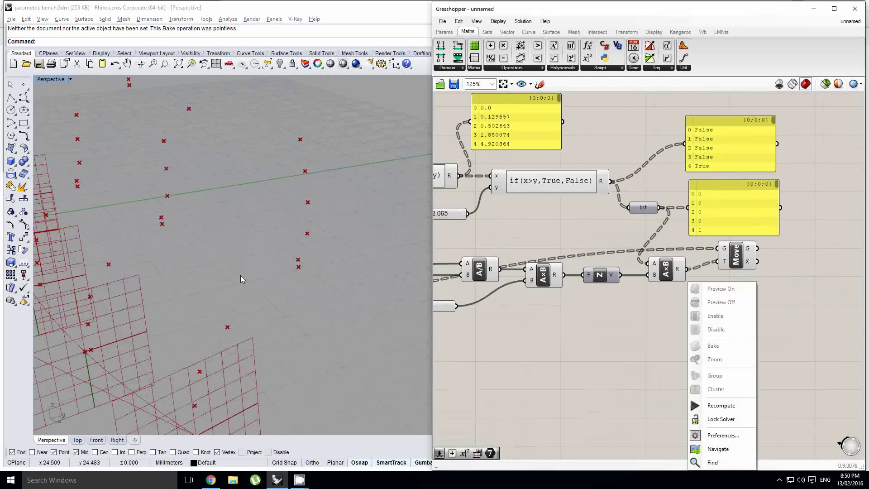
pyautogui.moveTo(240, 275); pyautogui.dragTo(240, 263, button='right')
# Insert a Negative component between the 0.250 slider and the Multiplication's B input, and raise that slider to 1.914
pyautogui.moveTo(508, 316); pyautogui.dragTo(662, 297, button='right')
pyautogui.scroll(1, 562, 297)
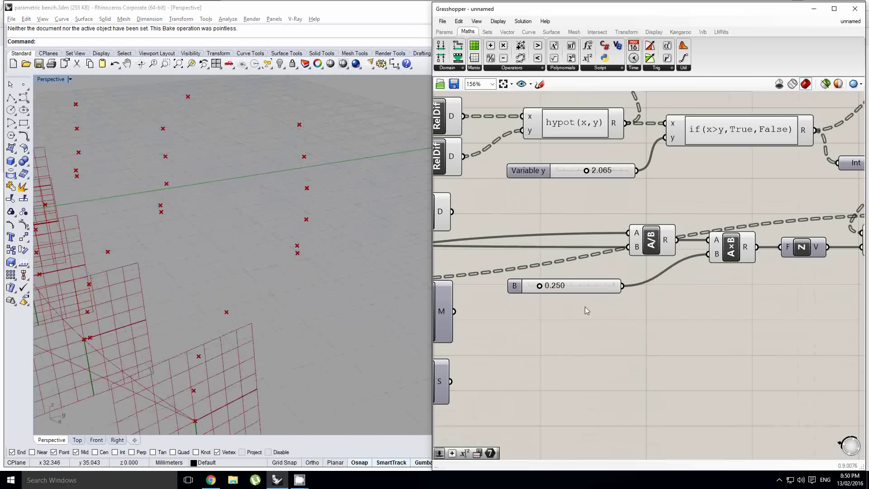
pyautogui.doubleClick(647, 330)
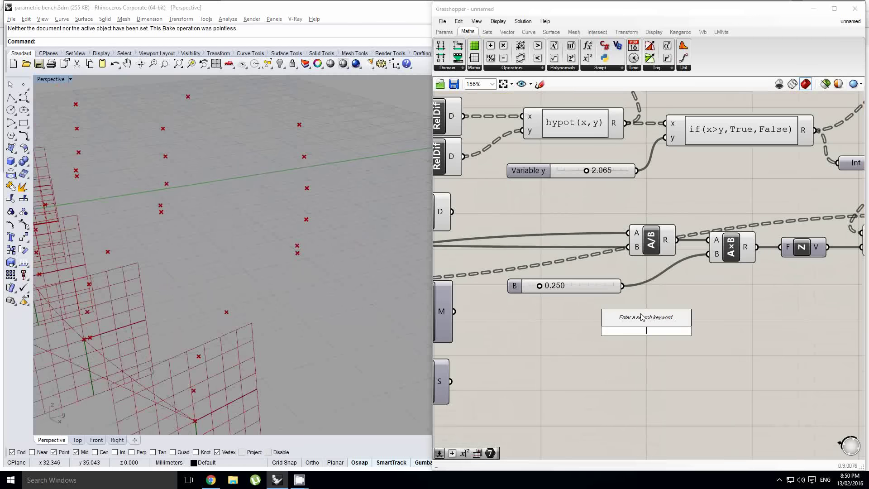
pyautogui.write('neg')
pyautogui.click(647, 321)
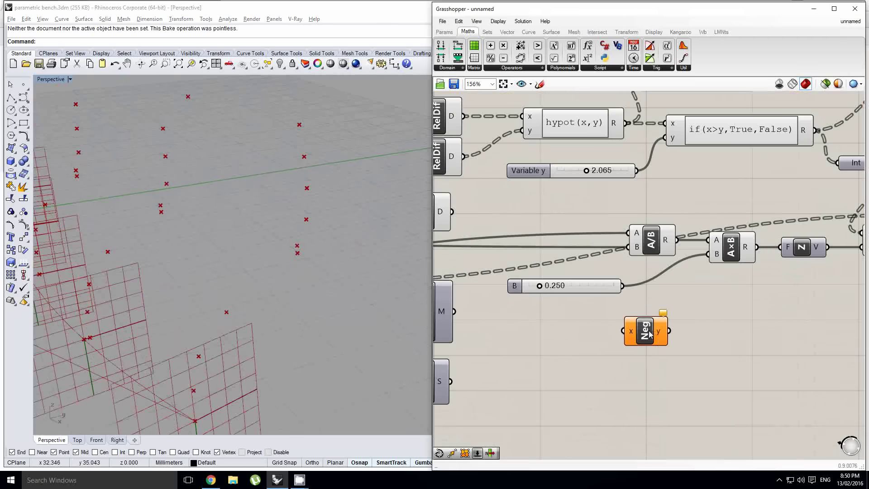
pyautogui.moveTo(649, 331); pyautogui.dragTo(668, 307)
pyautogui.moveTo(623, 286); pyautogui.dragTo(645, 307)
pyautogui.moveTo(705, 271); pyautogui.dragTo(705, 255)
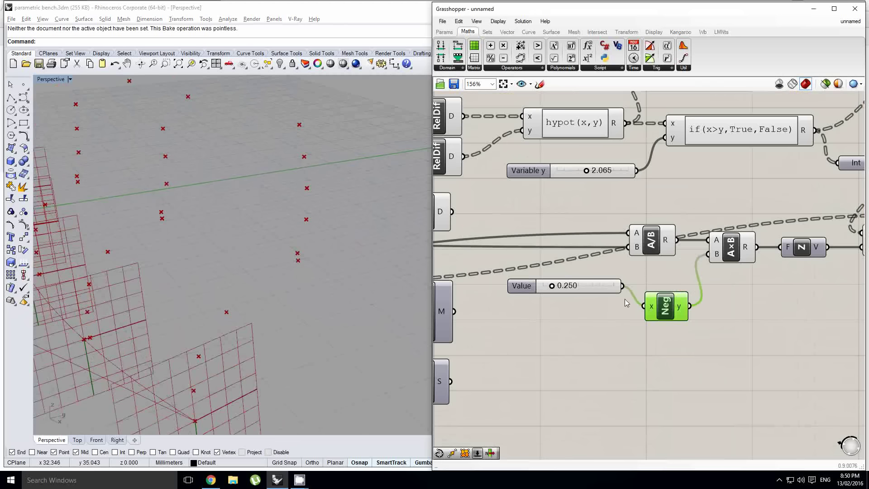
pyautogui.moveTo(553, 291); pyautogui.dragTo(603, 301)
pyautogui.moveTo(414, 300); pyautogui.dragTo(247, 286, button='right')
# Relocate the FromPoints and SrfGrid components to the area below the new Move component
pyautogui.scroll(-4, 552, 248)
pyautogui.moveTo(499, 313); pyautogui.dragTo(472, 277)
pyautogui.moveTo(486, 283); pyautogui.dragTo(844, 296)
pyautogui.moveTo(816, 263); pyautogui.dragTo(647, 283, button='right')
pyautogui.click(650, 261)
pyautogui.scroll(3, 650, 261)
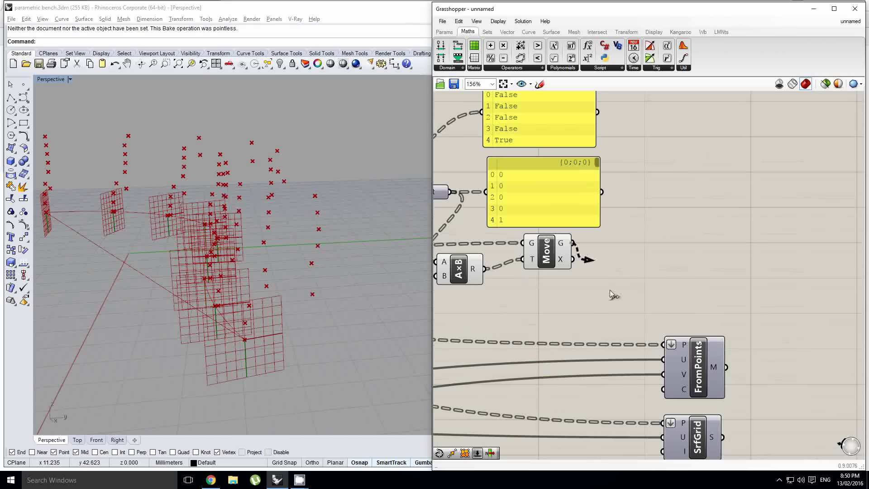
# Connect Move's G output to the P input of FromPoints and turn on the mesh preview to inspect the bench shape
pyautogui.moveTo(610, 290); pyautogui.dragTo(689, 355)
pyautogui.middleClick(689, 355)
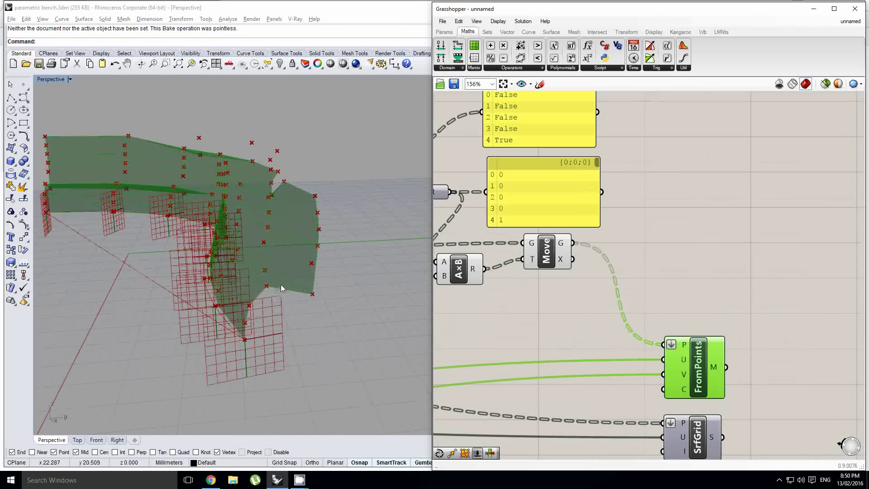
pyautogui.moveTo(281, 289); pyautogui.dragTo(297, 275, button='right')
pyautogui.scroll(-3, 290, 271)
pyautogui.moveTo(652, 322); pyautogui.dragTo(692, 281, button='right')
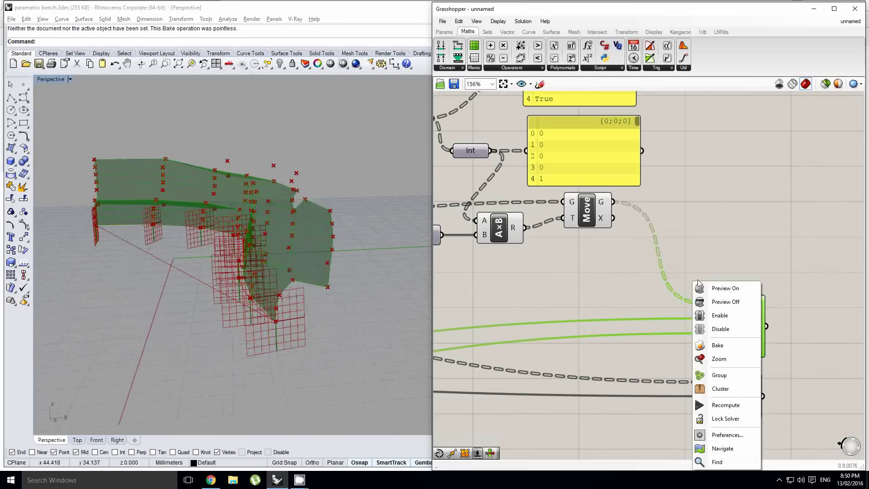
# Turn off the preview of the FromPoints mesh
pyautogui.middleClick(731, 263)
pyautogui.click(764, 233)
pyautogui.moveTo(578, 264); pyautogui.dragTo(735, 254, button='right')
pyautogui.click(643, 278)
pyautogui.moveTo(643, 278); pyautogui.dragTo(746, 255, button='right')
pyautogui.scroll(-1, 747, 255)
pyautogui.moveTo(597, 259); pyautogui.dragTo(657, 259, button='right')
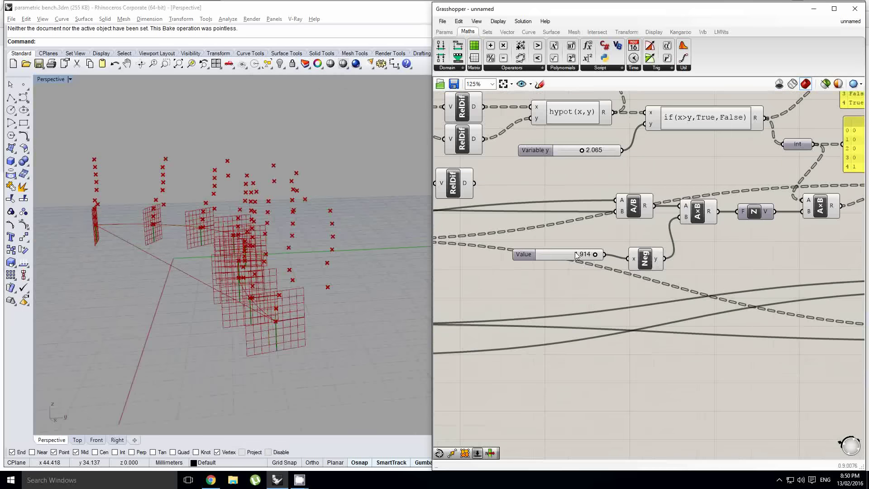
# Delete the Negative component and connect the 1.914 slider directly to the B input of the Multiplication after the Division
pyautogui.moveTo(576, 255); pyautogui.dragTo(560, 262)
pyautogui.click(648, 265)
pyautogui.scroll(2, 651, 269)
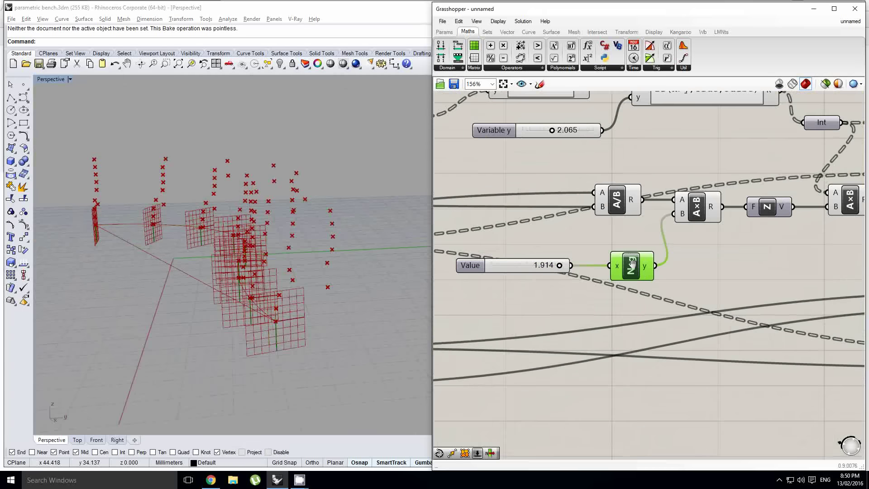
pyautogui.press('Delete')
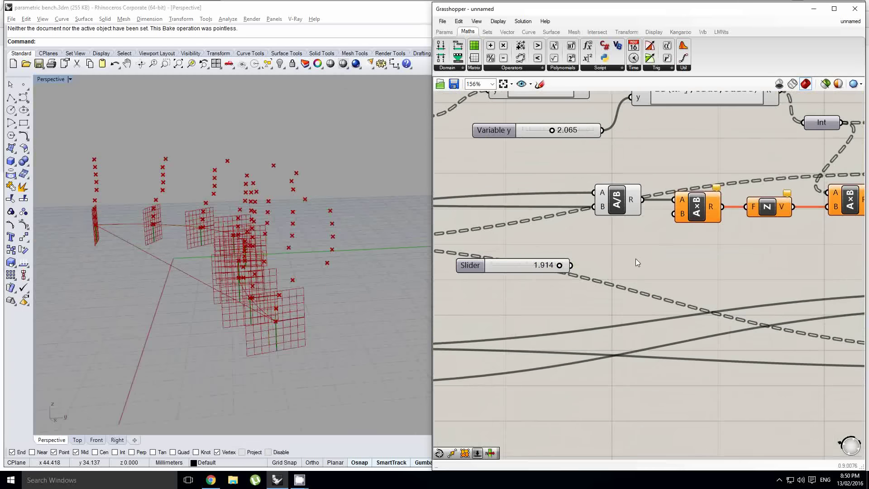
pyautogui.scroll(-4, 636, 259)
pyautogui.rightClick(614, 285)
pyautogui.click(590, 285)
pyautogui.moveTo(572, 286); pyautogui.dragTo(632, 257)
# Delete the two panels listing the True/False results and the integer values
pyautogui.moveTo(653, 217); pyautogui.dragTo(602, 260, button='right')
pyautogui.scroll(1, 627, 245)
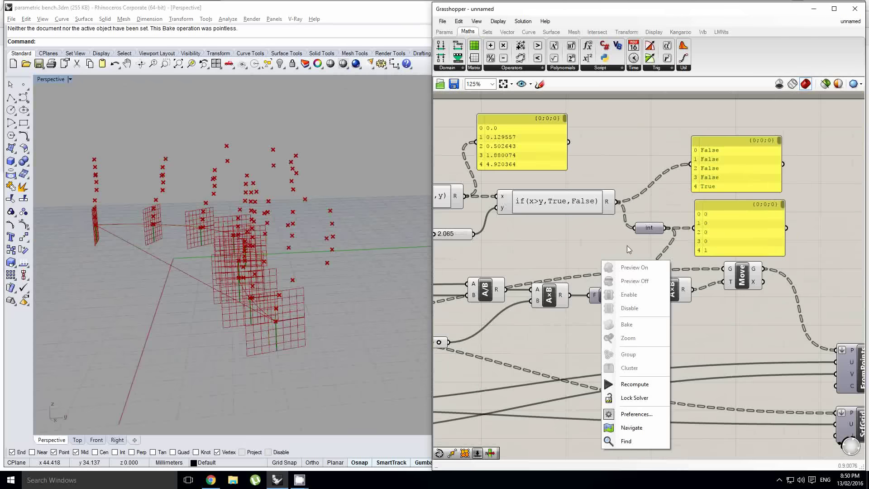
pyautogui.moveTo(667, 182); pyautogui.dragTo(610, 202, button='right')
pyautogui.moveTo(784, 255); pyautogui.dragTo(658, 180)
pyautogui.press('Delete')
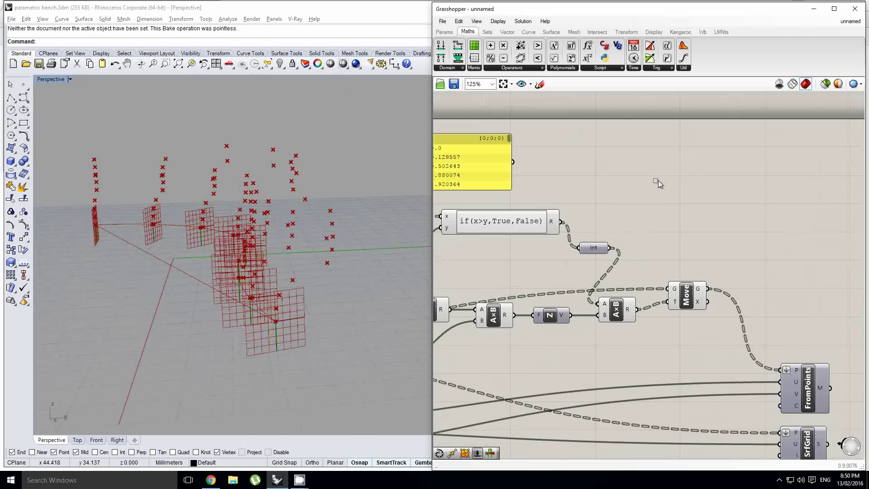
# Add a Shift List component, connect the Int output to its L input, and move the Multiplication and Move components over to make room
pyautogui.doubleClick(658, 180)
pyautogui.write('shift')
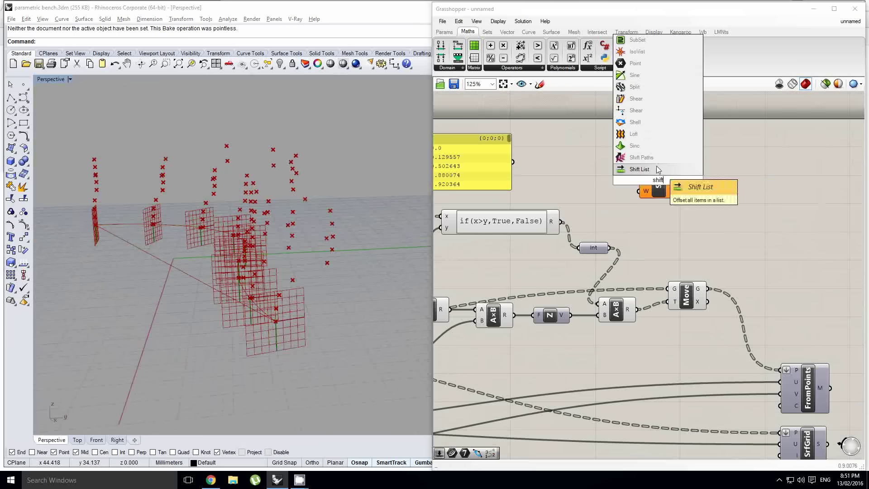
pyautogui.click(639, 169)
pyautogui.moveTo(653, 223); pyautogui.dragTo(646, 254)
pyautogui.moveTo(704, 353); pyautogui.dragTo(662, 302)
pyautogui.moveTo(652, 259); pyautogui.dragTo(678, 259)
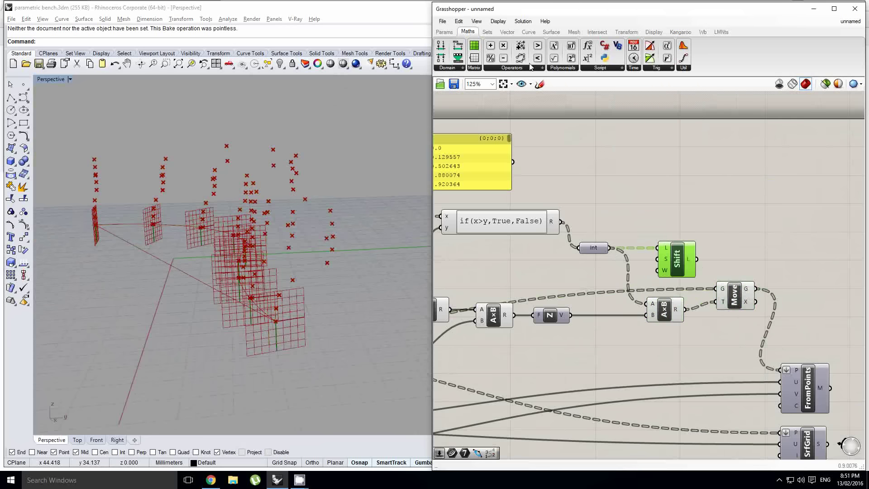
# Add an integer slider from -1 to 1, connect it to Shift List's S input, and wire Shift List's L output to the Multiplication's A input
pyautogui.click(444, 32)
pyautogui.moveTo(608, 209); pyautogui.dragTo(593, 200)
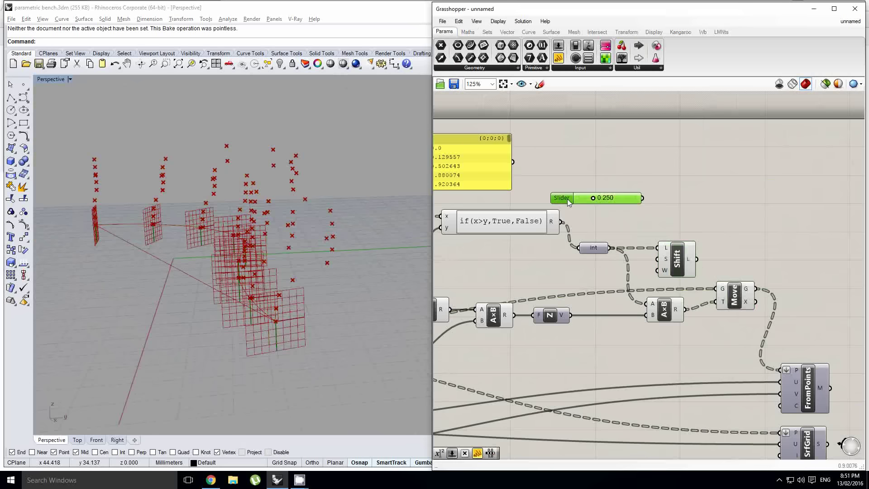
pyautogui.doubleClick(567, 199)
pyautogui.doubleClick(580, 214)
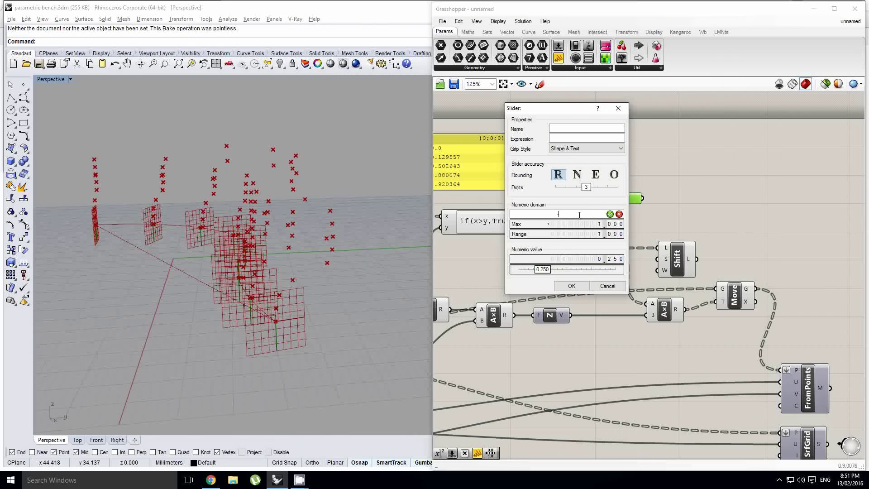
pyautogui.click(582, 180)
pyautogui.click(571, 286)
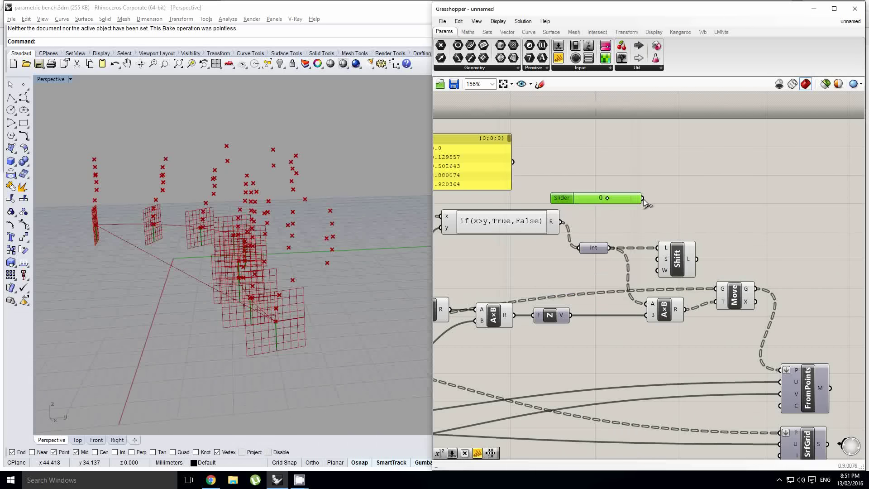
pyautogui.scroll(1, 642, 198)
pyautogui.moveTo(643, 198); pyautogui.dragTo(647, 331)
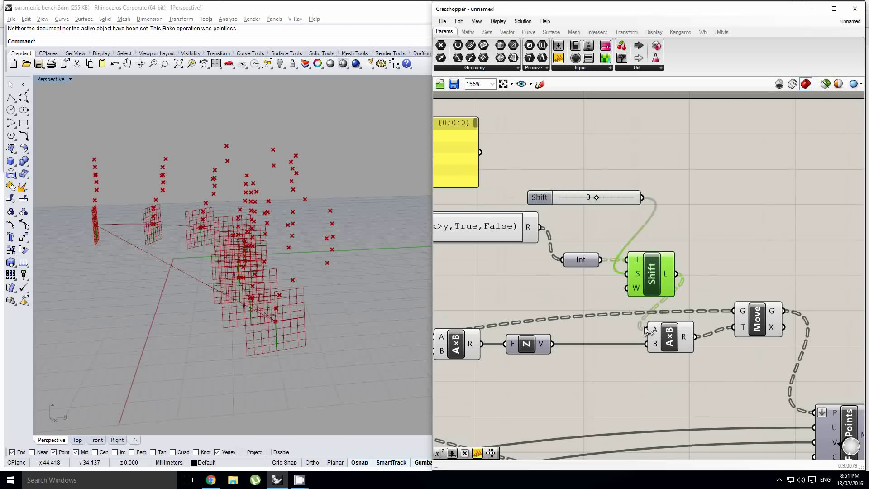
# Try the Shift slider at -1 and the Multiplication's B slider at 0.367 to inspect how the points move
pyautogui.scroll(1, 566, 180)
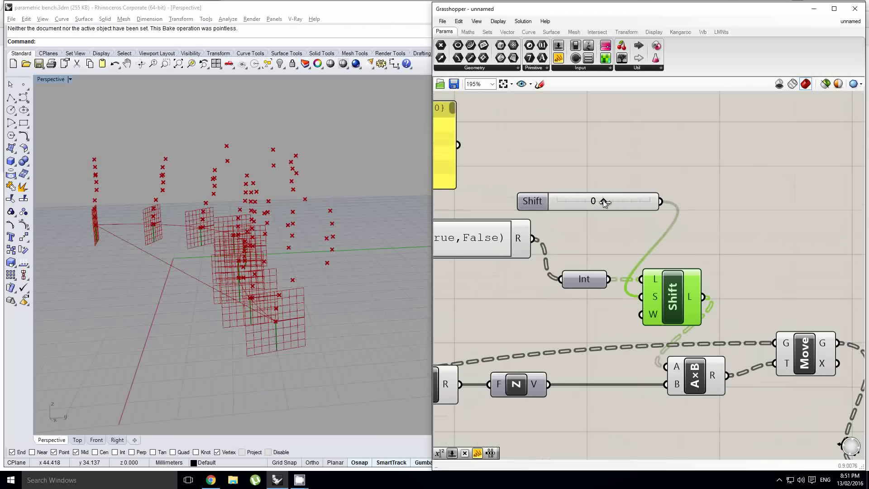
pyautogui.moveTo(604, 202); pyautogui.dragTo(563, 206)
pyautogui.moveTo(359, 247); pyautogui.dragTo(339, 249, button='right')
pyautogui.scroll(2, 338, 249)
pyautogui.moveTo(538, 301); pyautogui.dragTo(685, 249, button='right')
pyautogui.scroll(-1, 623, 261)
pyautogui.moveTo(622, 260); pyautogui.dragTo(699, 254, button='right')
pyautogui.scroll(-1, 631, 263)
pyautogui.click(547, 390)
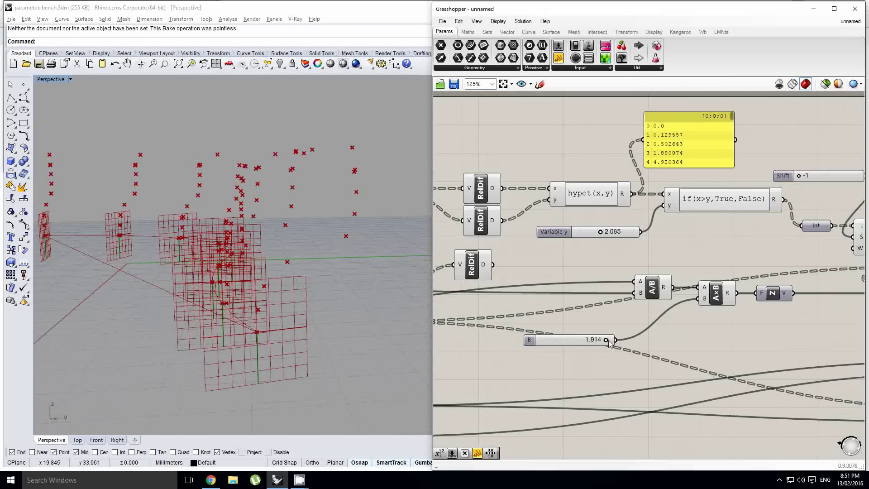
pyautogui.moveTo(607, 342); pyautogui.dragTo(557, 348)
pyautogui.moveTo(306, 293); pyautogui.dragTo(263, 294, button='right')
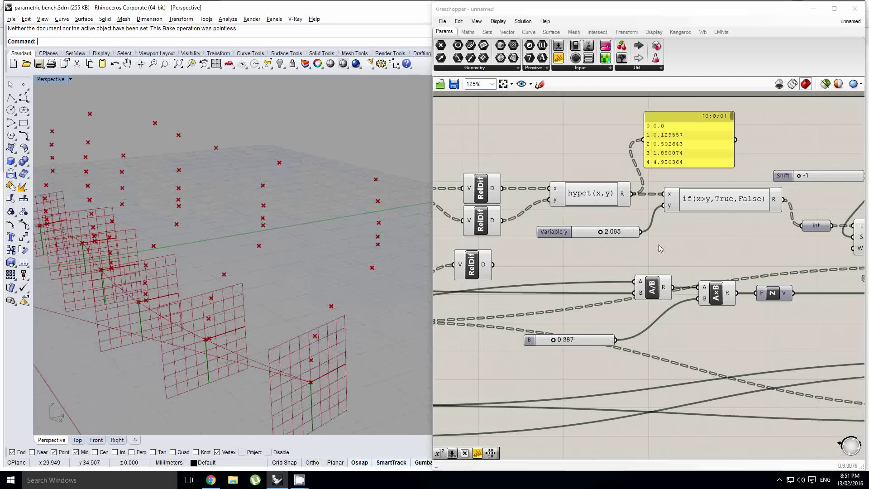
# Set the Shift slider to 1 and the Multiplication's B slider to 1.050
pyautogui.moveTo(751, 210); pyautogui.dragTo(691, 227, button='right')
pyautogui.moveTo(739, 194); pyautogui.dragTo(809, 195)
pyautogui.moveTo(400, 296); pyautogui.dragTo(374, 295, button='right')
pyautogui.scroll(1, 514, 351)
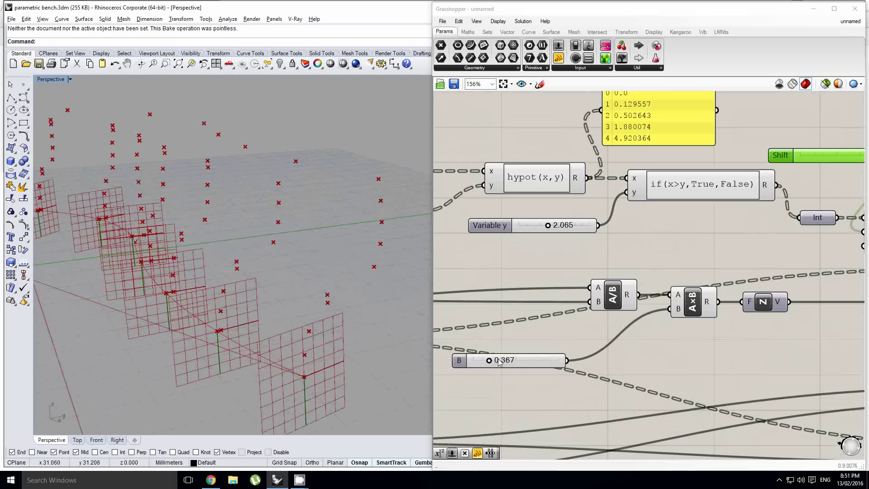
pyautogui.moveTo(492, 363); pyautogui.dragTo(518, 361)
pyautogui.moveTo(290, 290); pyautogui.dragTo(243, 281, button='right')
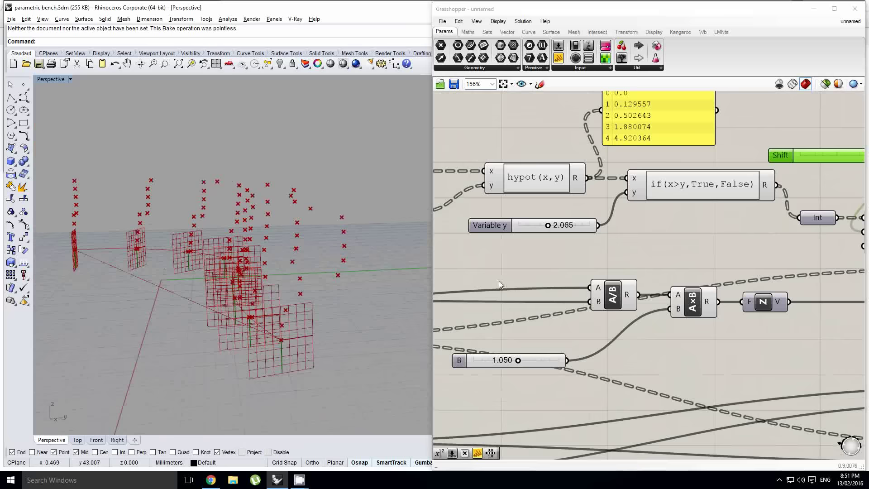
# Add Weaverbird's Catmull-Clark Subdivision and connect the M output of FromPoints to its M input
pyautogui.scroll(-6, 623, 265)
pyautogui.moveTo(636, 265); pyautogui.dragTo(568, 271, button='right')
pyautogui.click(684, 309)
pyautogui.scroll(1, 686, 309)
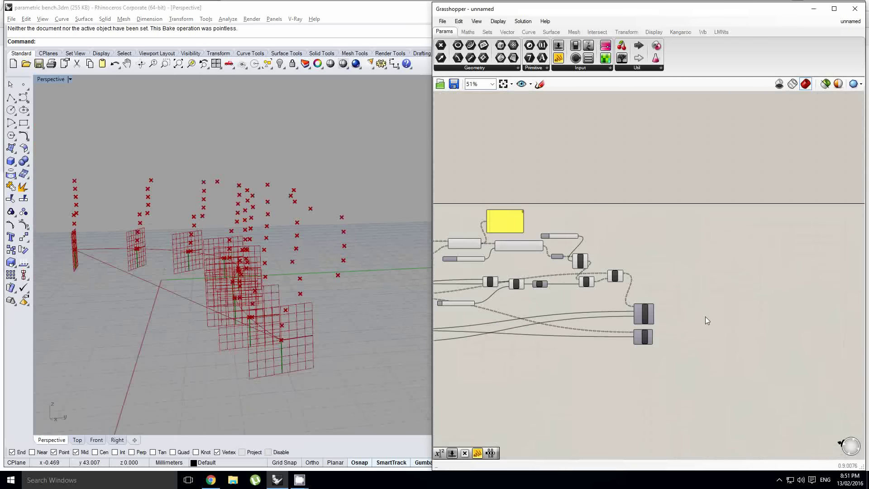
pyautogui.doubleClick(702, 314)
pyautogui.write('catmu')
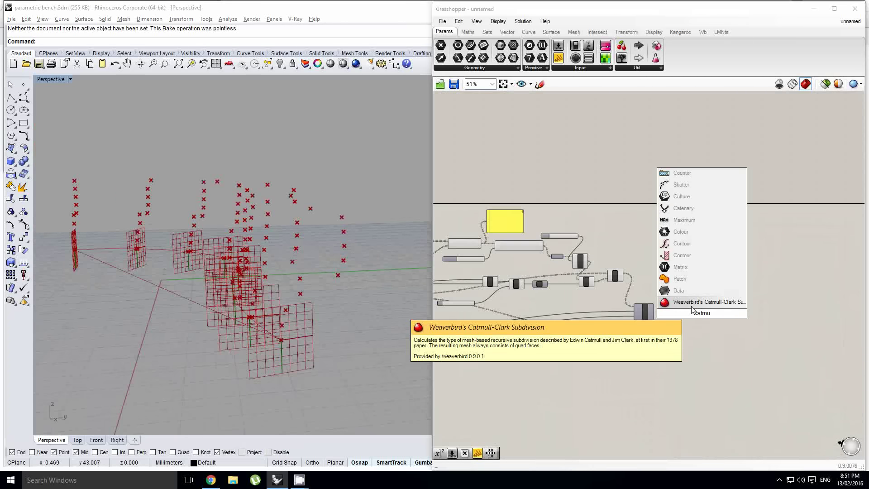
pyautogui.click(691, 306)
pyautogui.scroll(4, 690, 308)
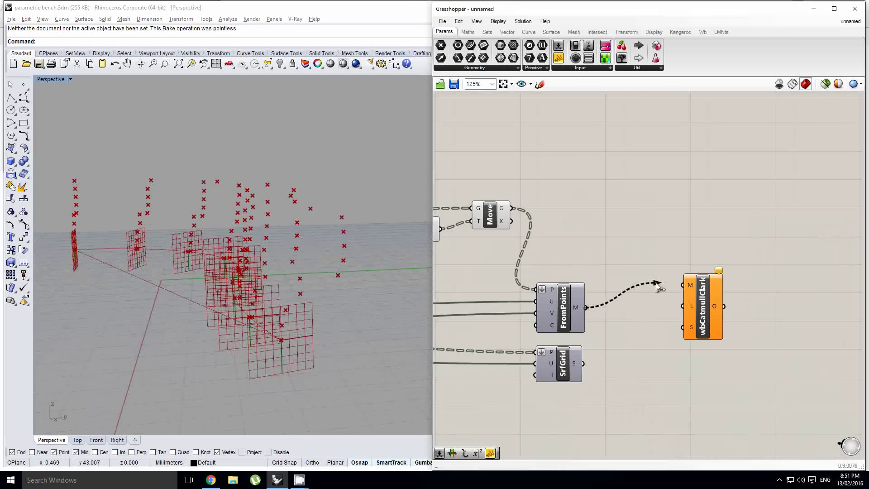
pyautogui.moveTo(658, 284); pyautogui.dragTo(697, 321)
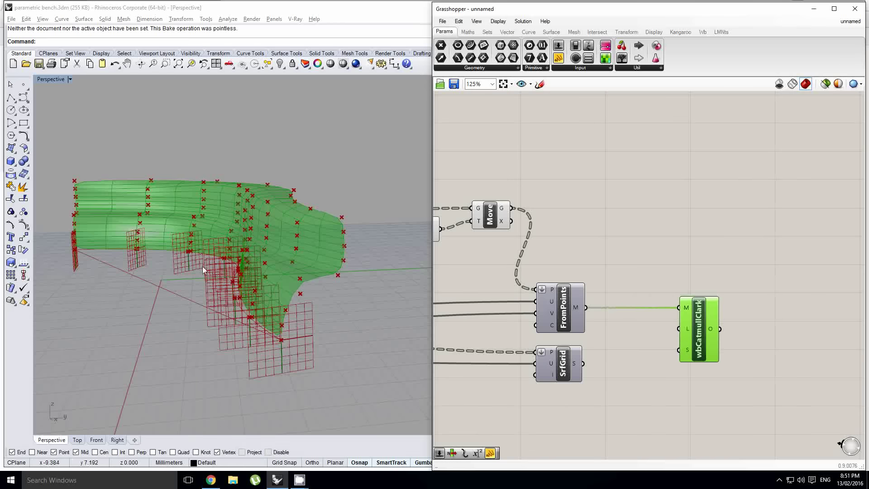
# Examine the smoothed bench mesh from several angles alongside the Shift List part of the definition
pyautogui.moveTo(204, 269); pyautogui.dragTo(259, 251, button='right')
pyautogui.moveTo(522, 228); pyautogui.dragTo(651, 230, button='right')
pyautogui.scroll(-1, 711, 225)
pyautogui.click(706, 219)
pyautogui.moveTo(590, 222); pyautogui.dragTo(677, 248, button='right')
pyautogui.click(656, 227)
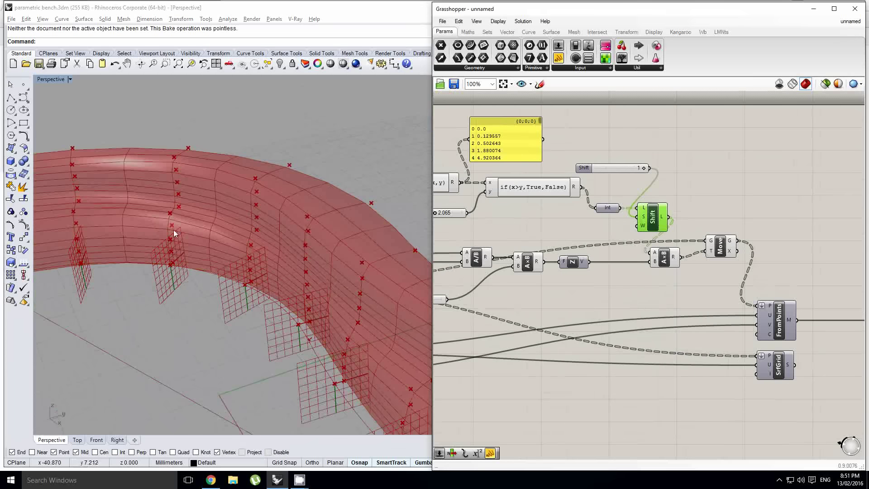
pyautogui.moveTo(175, 233); pyautogui.dragTo(269, 283, button='right')
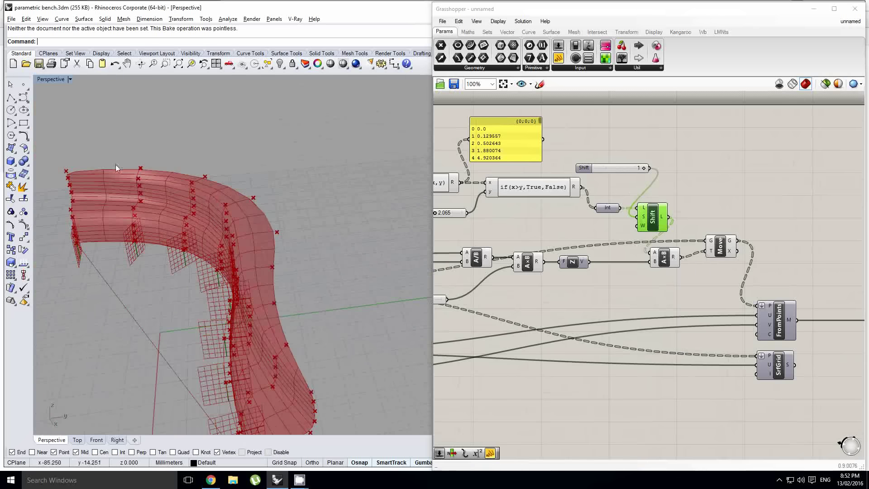
pyautogui.scroll(3, 184, 240)
pyautogui.moveTo(230, 254); pyautogui.dragTo(264, 255, button='right')
pyautogui.scroll(-4, 183, 272)
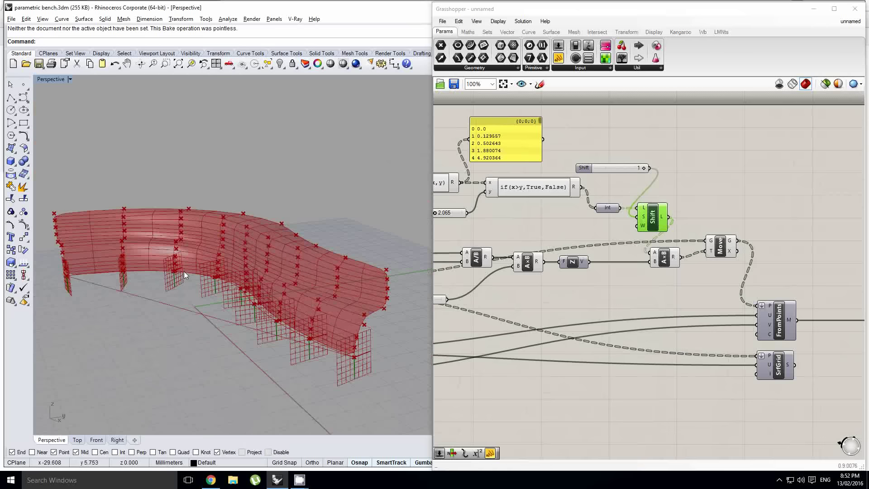
pyautogui.moveTo(184, 271); pyautogui.dragTo(77, 289, button='right')
pyautogui.scroll(2, 271, 302)
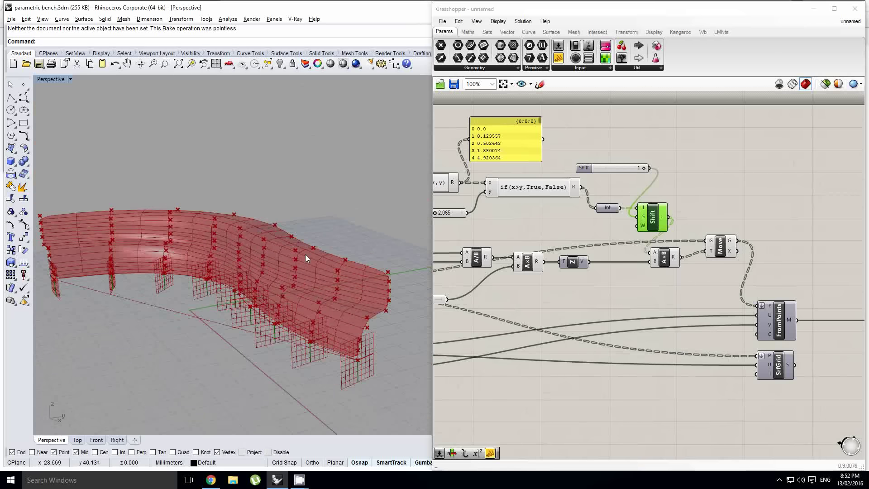
pyautogui.moveTo(305, 258); pyautogui.dragTo(355, 259, button='right')
# Search the component library for a Replace component to add near the Shift List
pyautogui.scroll(1, 645, 208)
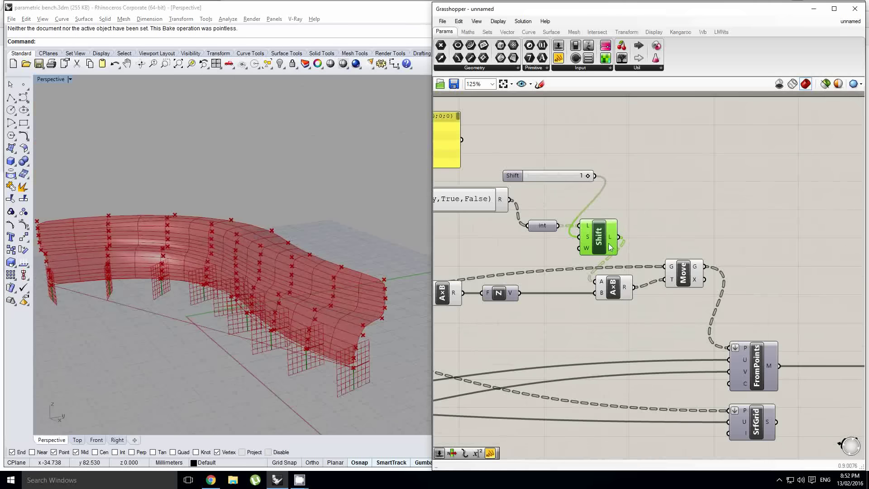
pyautogui.doubleClick(704, 224)
pyautogui.write('repla')
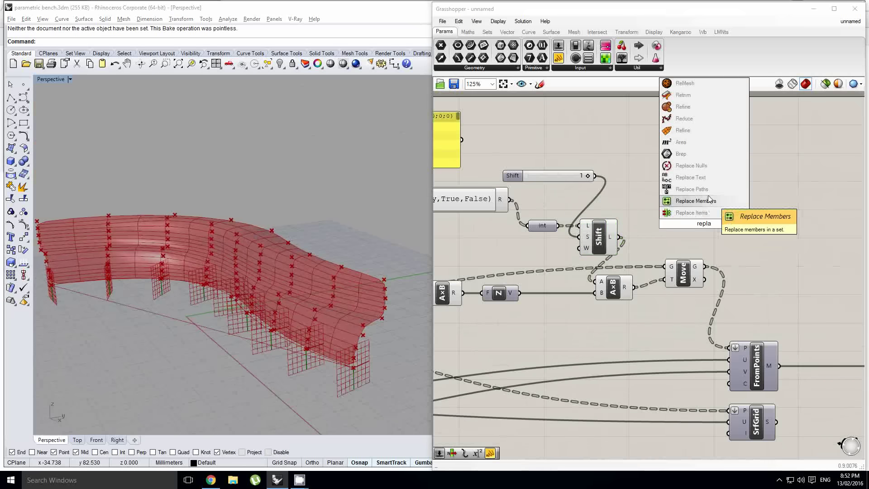
# Add a Replace Items component and connect the Shift List output to its list input L
pyautogui.click(686, 212)
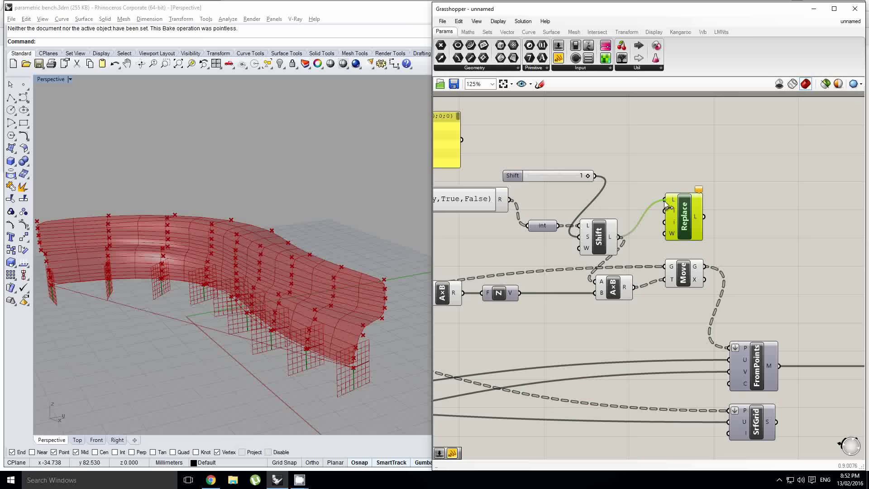
pyautogui.moveTo(664, 200); pyautogui.dragTo(665, 199)
pyautogui.scroll(1, 690, 207)
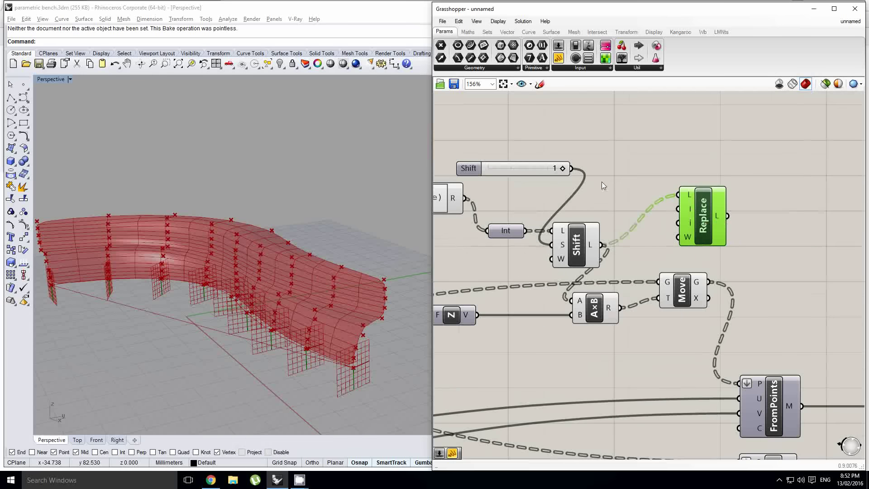
pyautogui.doubleClick(619, 175)
pyautogui.write('listi e')
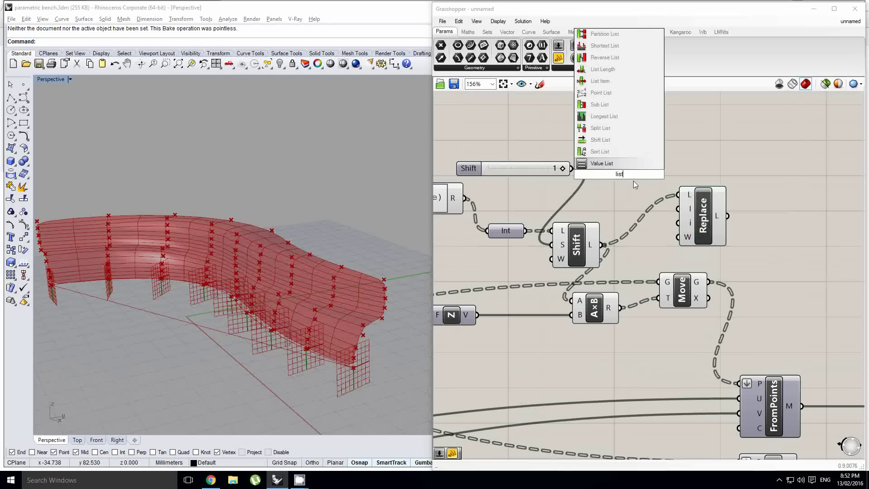
pyautogui.press('Escape')
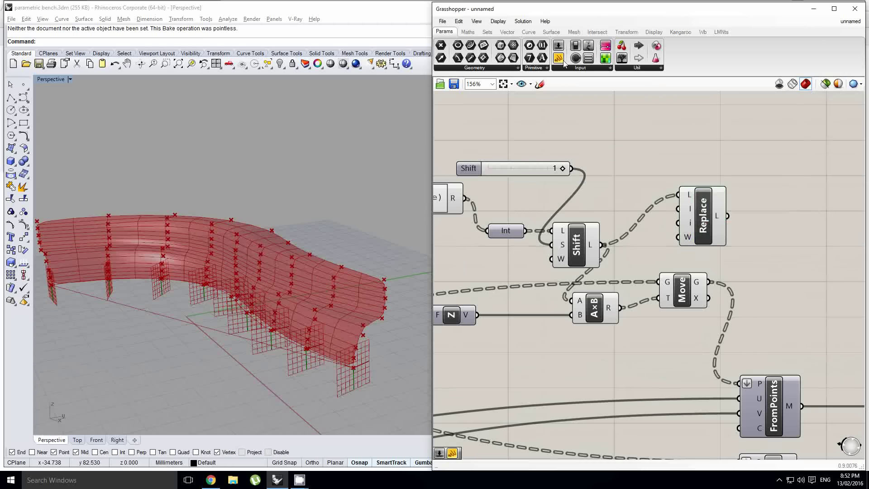
pyautogui.scroll(4, 258, 265)
pyautogui.moveTo(259, 264); pyautogui.dragTo(253, 236, button='right')
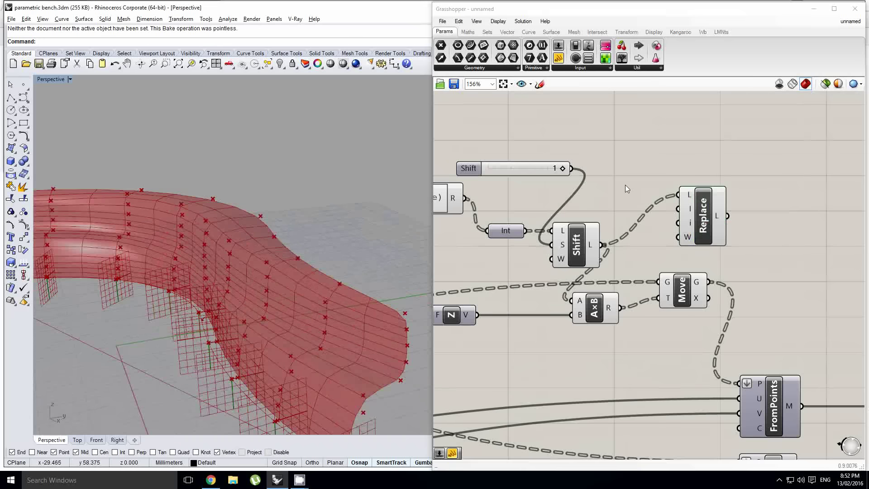
pyautogui.click(468, 32)
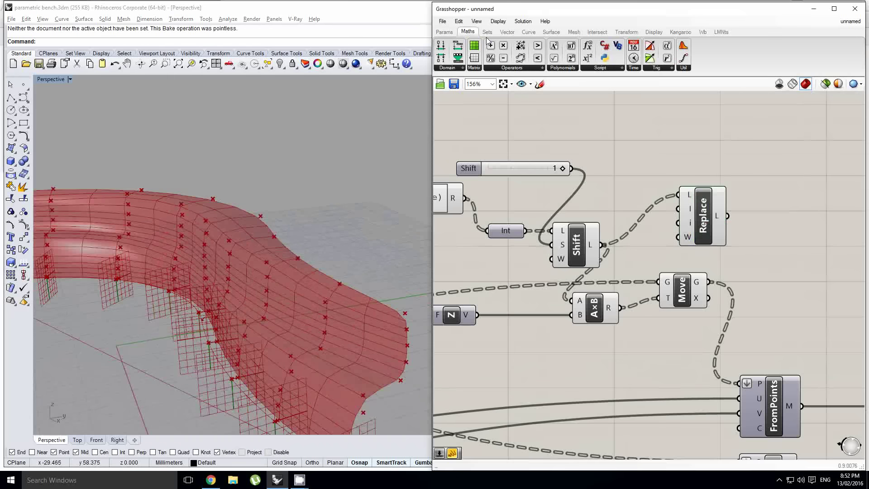
pyautogui.click(444, 32)
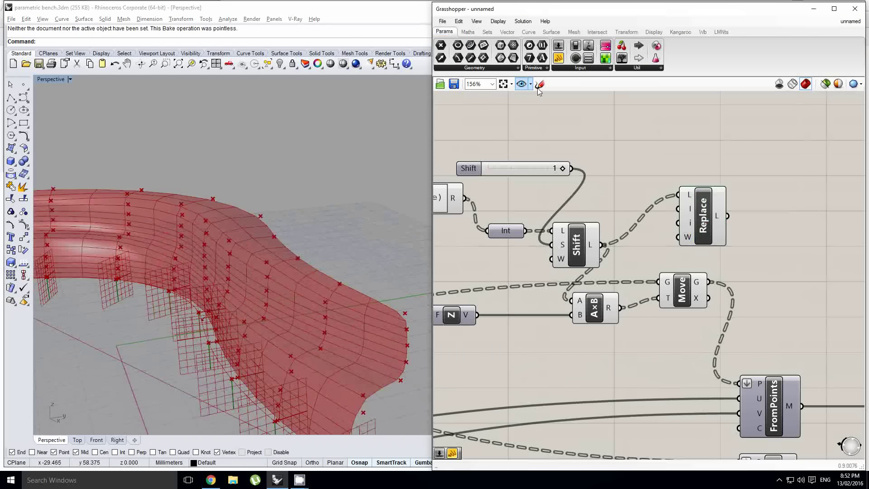
# Set the Replace component's indices input to the integer 0 and place the component slightly closer to Shift List
pyautogui.rightClick(690, 222)
pyautogui.moveTo(696, 312)
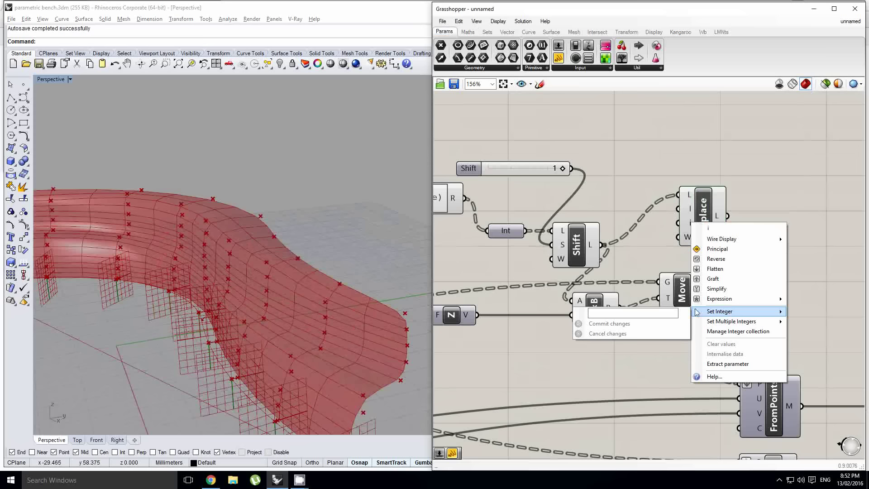
pyautogui.click(608, 311)
pyautogui.write('0')
pyautogui.press('Return')
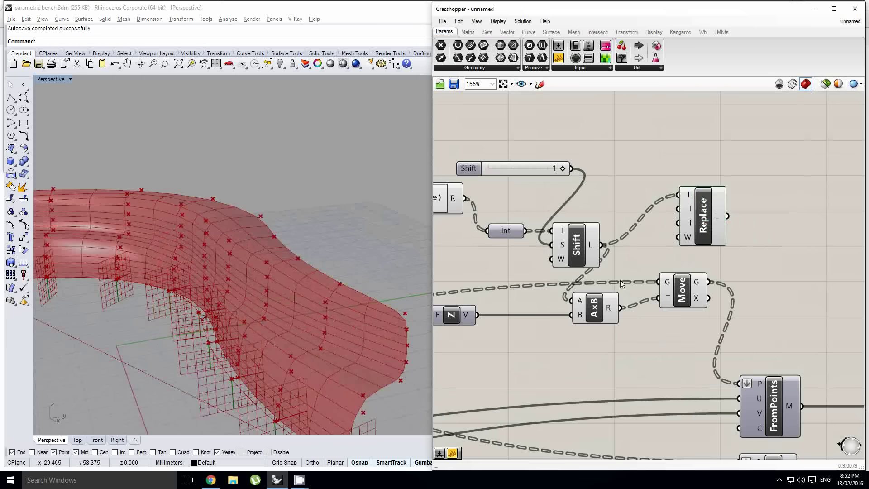
pyautogui.moveTo(714, 228); pyautogui.dragTo(696, 233)
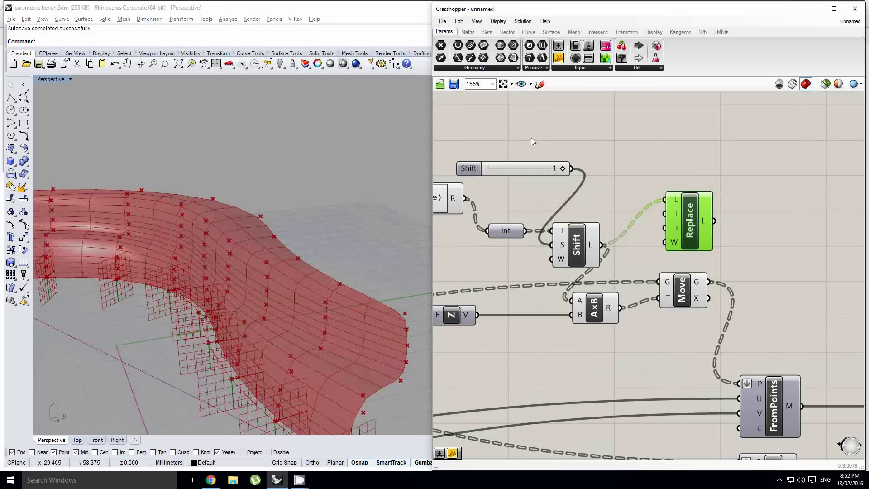
# Try to feed the Replace component's indices input i from a new Integer parameter, and delete the parameter
pyautogui.click(555, 150)
pyautogui.doubleClick(635, 138)
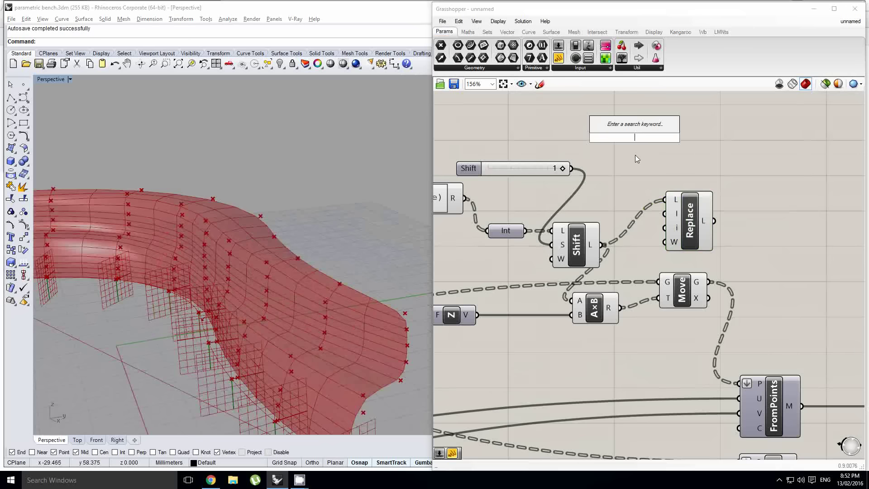
pyautogui.click(635, 155)
pyautogui.doubleClick(634, 154)
pyautogui.click(624, 167)
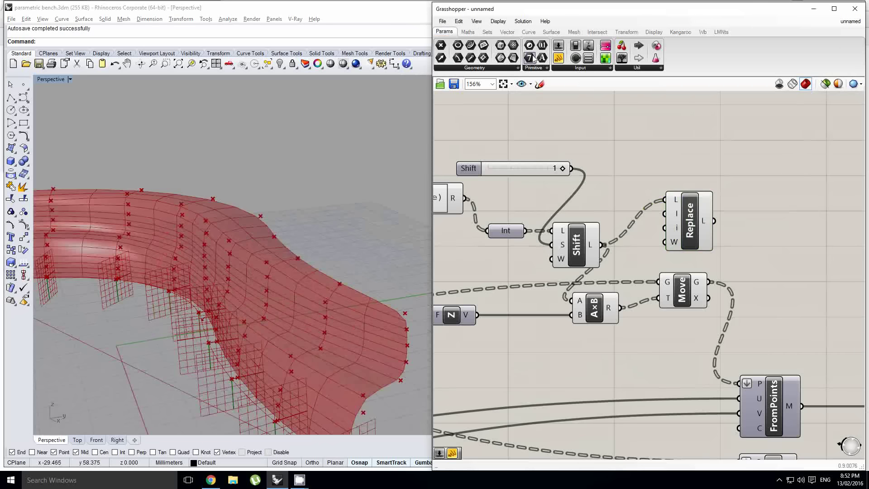
pyautogui.moveTo(530, 58); pyautogui.dragTo(601, 136)
pyautogui.rightClick(602, 136)
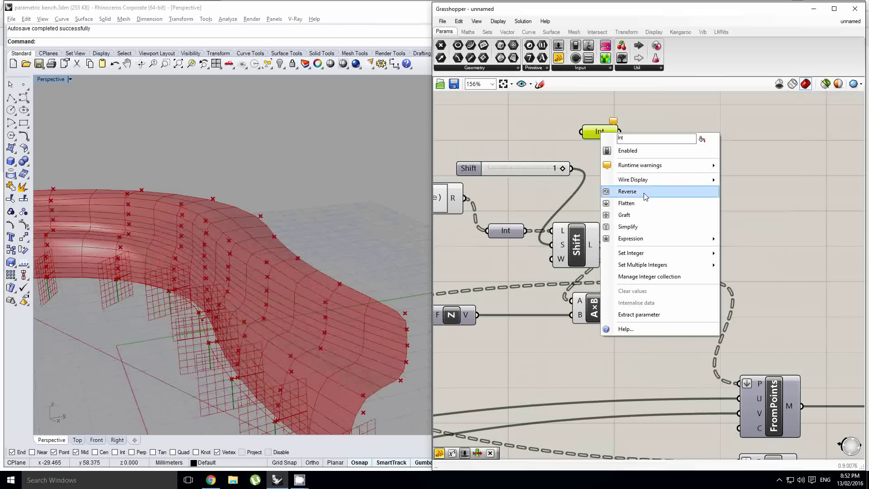
pyautogui.moveTo(665, 254)
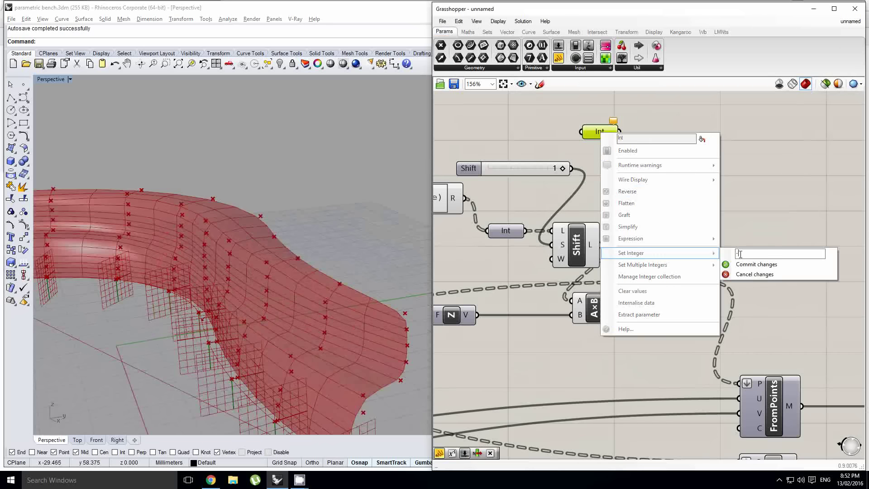
pyautogui.click(756, 265)
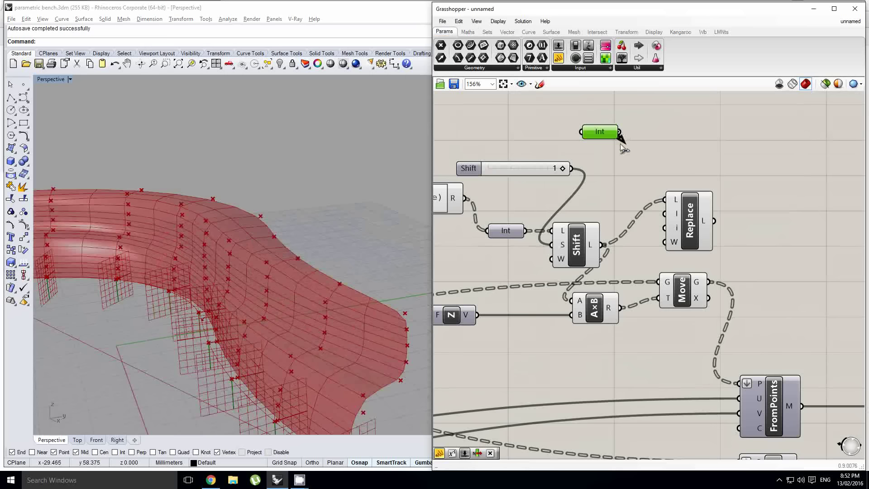
pyautogui.moveTo(621, 144); pyautogui.dragTo(666, 230)
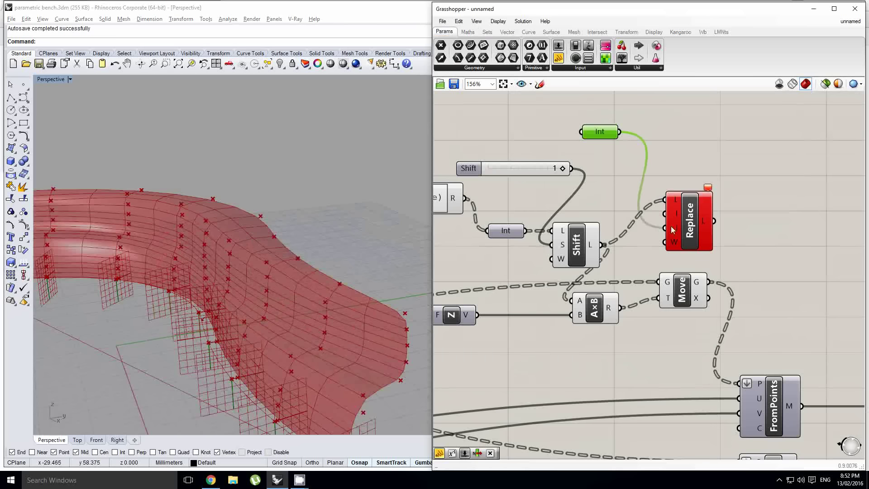
pyautogui.press('Delete')
# Add a List Length component above Shift List and feed it with the Shift List output
pyautogui.doubleClick(613, 142)
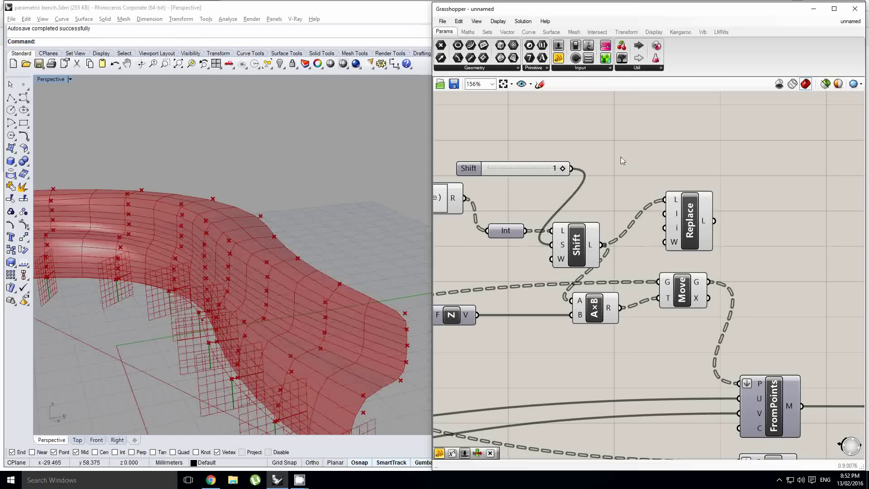
pyautogui.doubleClick(621, 156)
pyautogui.write('list le')
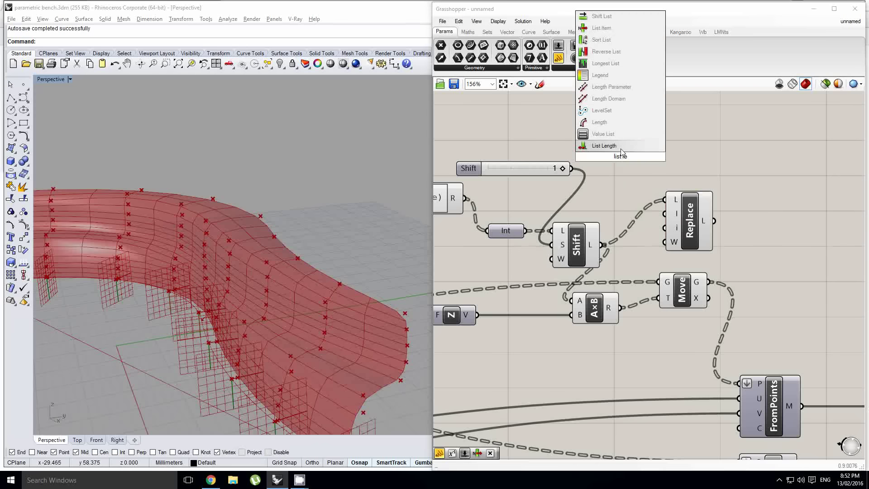
pyautogui.click(621, 149)
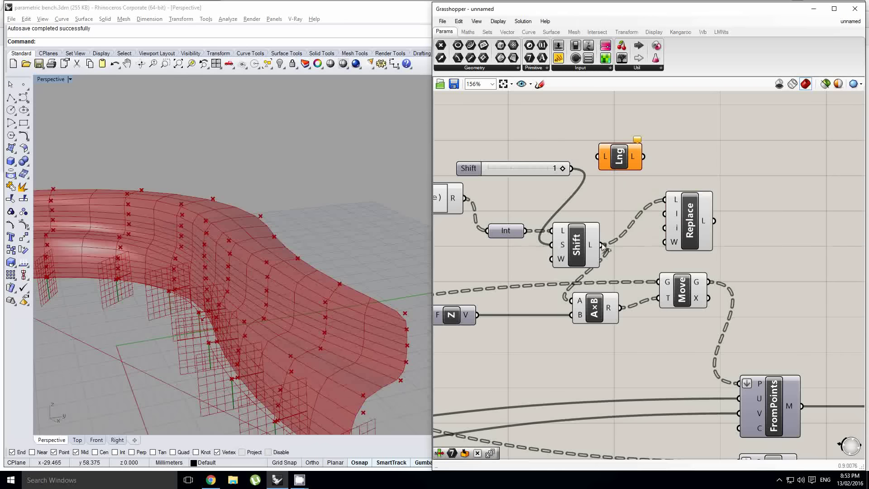
pyautogui.moveTo(602, 245)
pyautogui.mouseDown()
pyautogui.moveTo(597, 157)
pyautogui.moveTo(633, 137)
pyautogui.mouseUp()
# Set the expression on the List Length output to L-1
pyautogui.rightClick(627, 135)
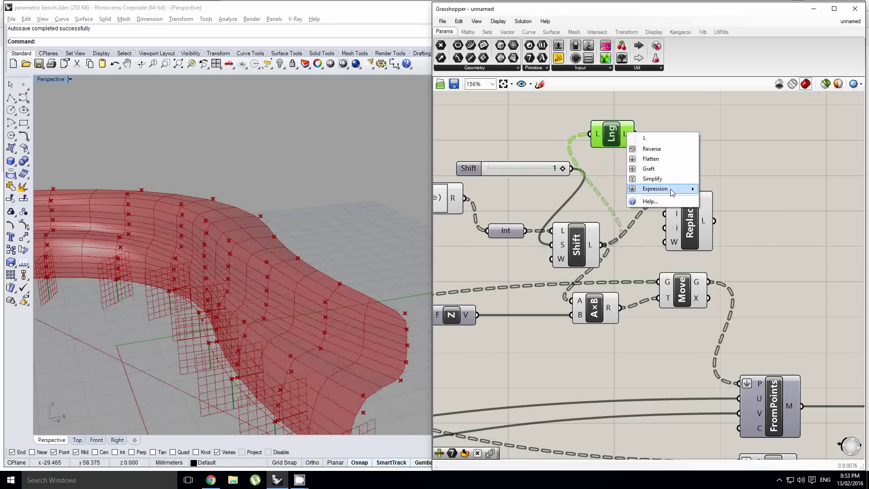
pyautogui.moveTo(655, 189)
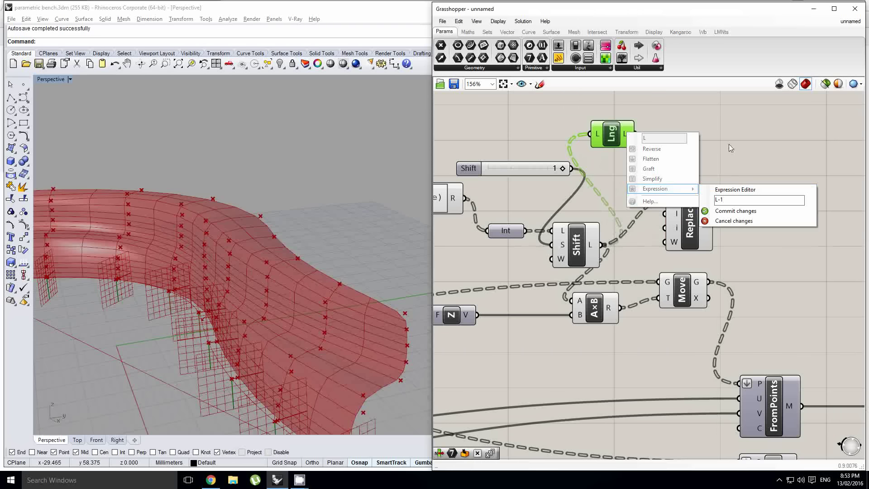
pyautogui.write('L-1')
pyautogui.press('Return')
# Correct the List Length output expression by replacing its L variable and keeping the -1
pyautogui.rightClick(631, 134)
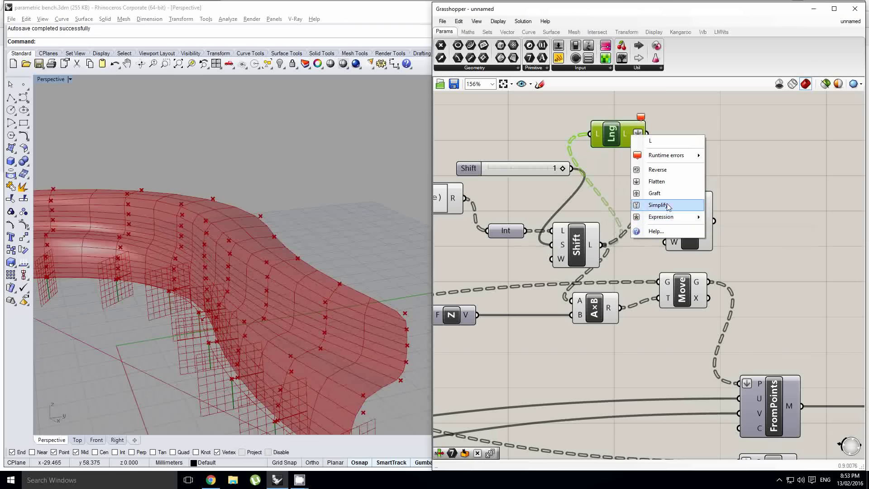
pyautogui.moveTo(687, 221)
pyautogui.moveTo(727, 227); pyautogui.dragTo(719, 227)
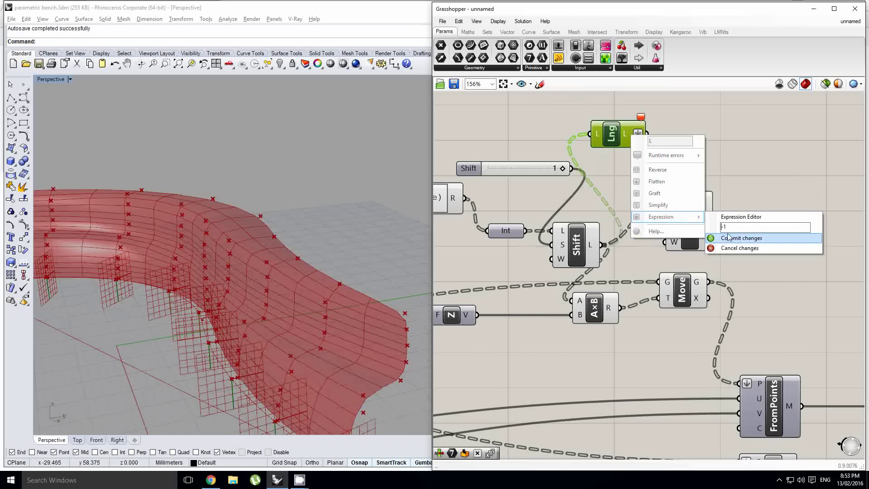
pyautogui.click(729, 237)
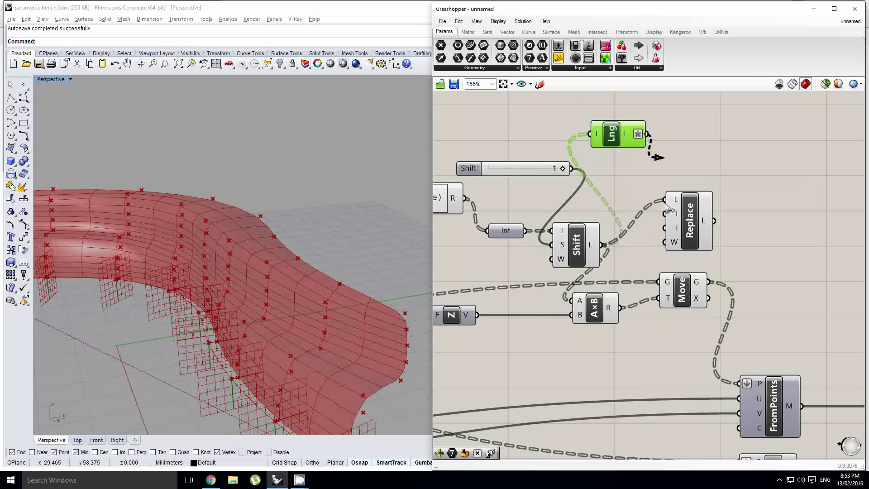
# Connect the List Length output and a new slider set to 0 to the Replace component's indices input i
pyautogui.moveTo(667, 208); pyautogui.dragTo(673, 230)
pyautogui.moveTo(678, 233)
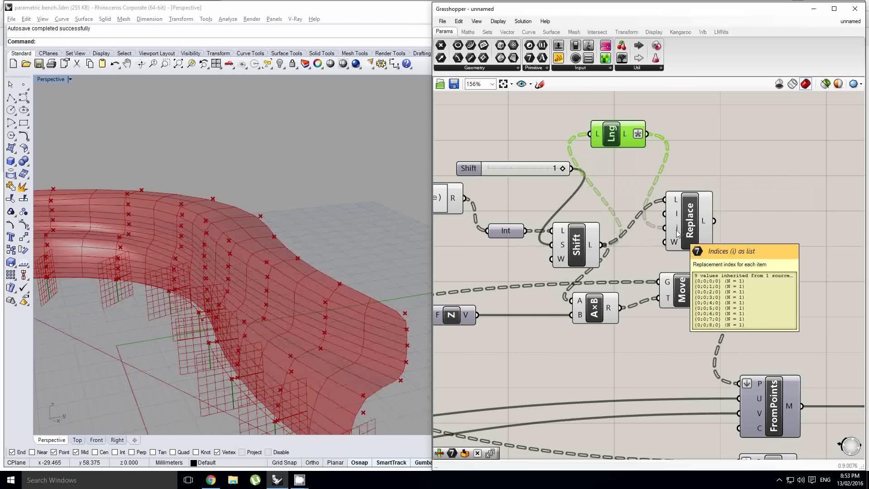
pyautogui.moveTo(592, 202); pyautogui.dragTo(614, 201, button='right')
pyautogui.click(618, 181)
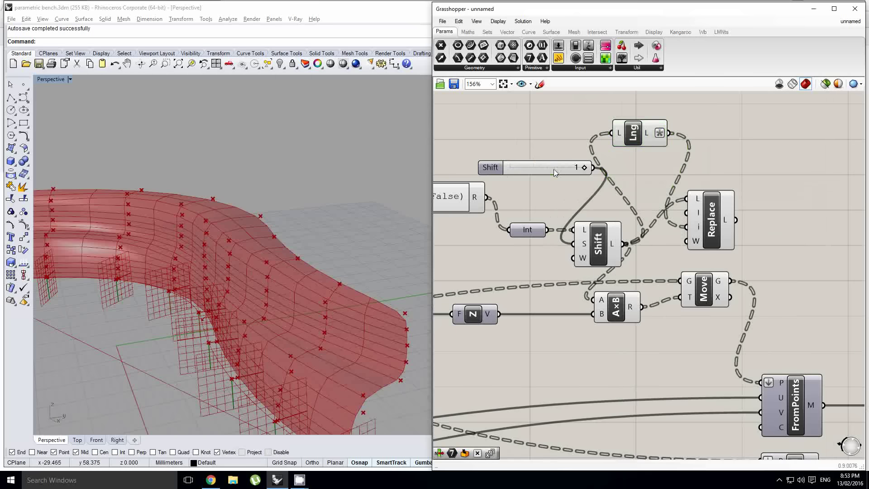
pyautogui.keyDown('alt'); pyautogui.moveTo(554, 170); pyautogui.dragTo(556, 146); pyautogui.keyUp('alt')
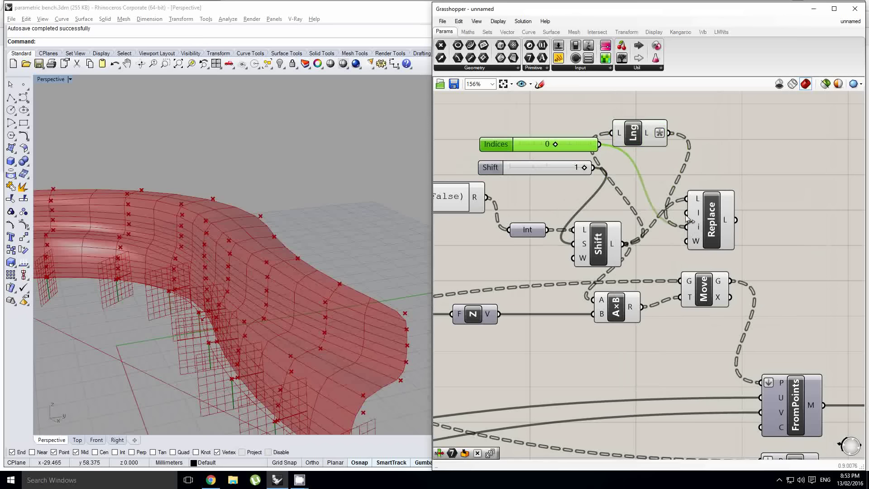
pyautogui.moveTo(698, 217)
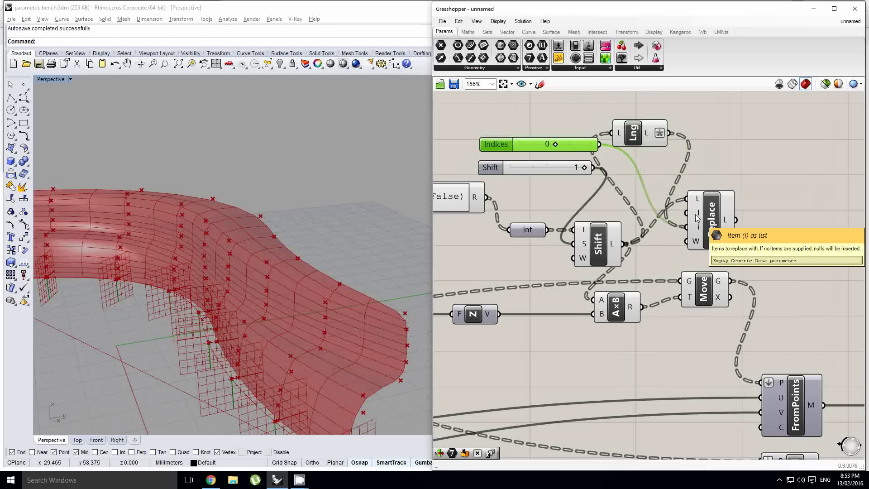
# Rearrange the canvas so List Length sits between Shift List and Replace, with Replace moved farther from Shift List
pyautogui.click(643, 138)
pyautogui.scroll(-1, 640, 143)
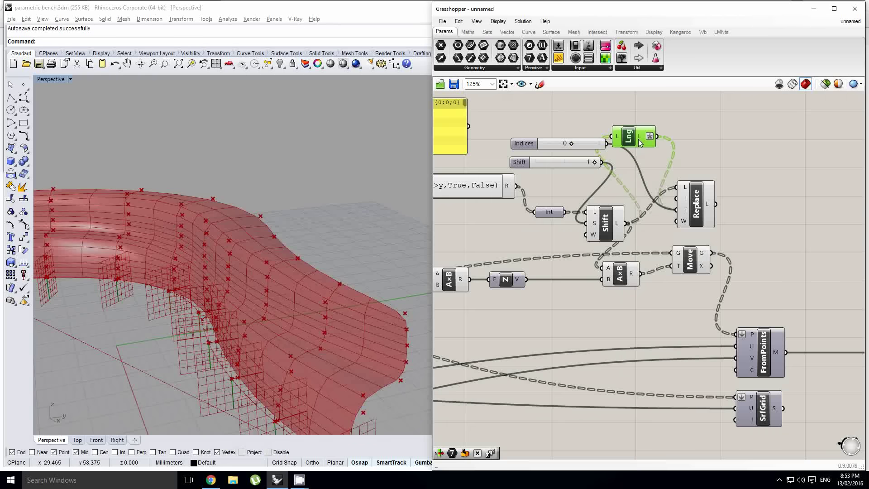
pyautogui.moveTo(640, 144); pyautogui.dragTo(640, 190)
pyautogui.scroll(1, 641, 192)
pyautogui.moveTo(648, 199); pyautogui.dragTo(521, 193, button='right')
pyautogui.moveTo(588, 186); pyautogui.dragTo(649, 186)
pyautogui.moveTo(500, 178); pyautogui.dragTo(555, 205)
pyautogui.moveTo(508, 198); pyautogui.dragTo(526, 219, button='right')
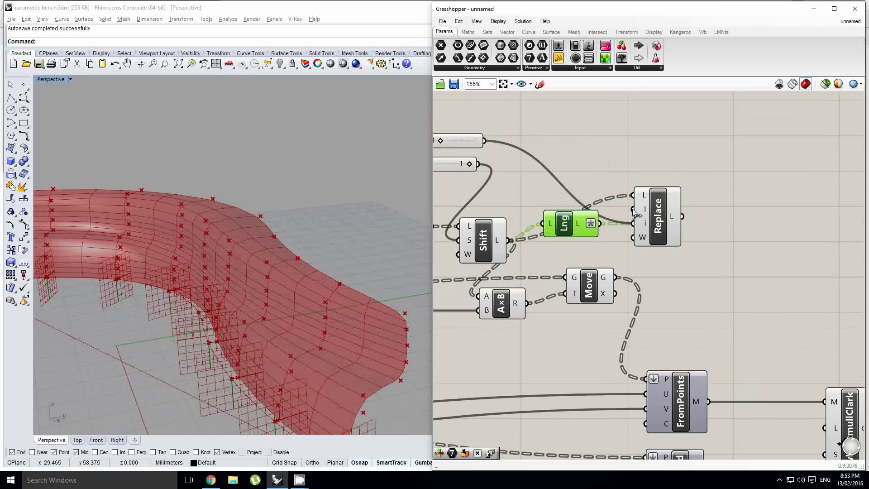
# Delete the spare Integer parameter beside the if-expression and connect the 0 slider to Replace's item input I as well
pyautogui.scroll(-3, 634, 215)
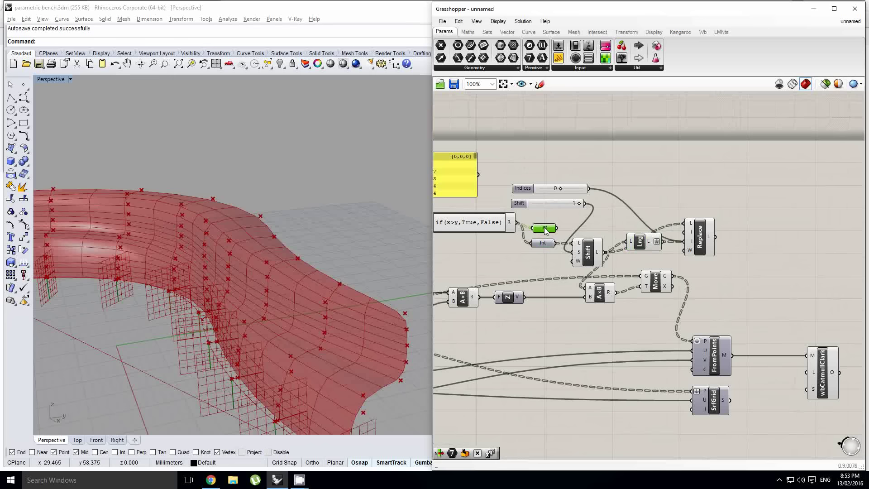
pyautogui.press('Delete')
pyautogui.moveTo(590, 190); pyautogui.dragTo(683, 235)
pyautogui.scroll(4, 682, 233)
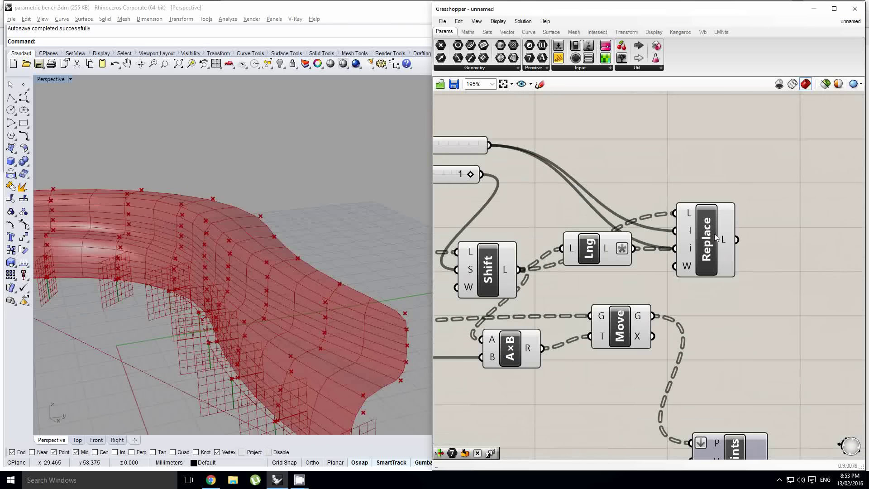
# Move the A×B multiplication before Move and all components downstream of it farther away to make room after Replace
pyautogui.scroll(-2, 789, 243)
pyautogui.moveTo(789, 243); pyautogui.dragTo(677, 217, button='right')
pyautogui.scroll(-4, 665, 258)
pyautogui.moveTo(666, 258); pyautogui.dragTo(563, 206, button='right')
pyautogui.click(654, 264)
pyautogui.moveTo(670, 294); pyautogui.dragTo(509, 223)
pyautogui.scroll(4, 604, 221)
# Try to feed the Replace output into input A of the multiplication before Move, and undo the connection
pyautogui.click(573, 186)
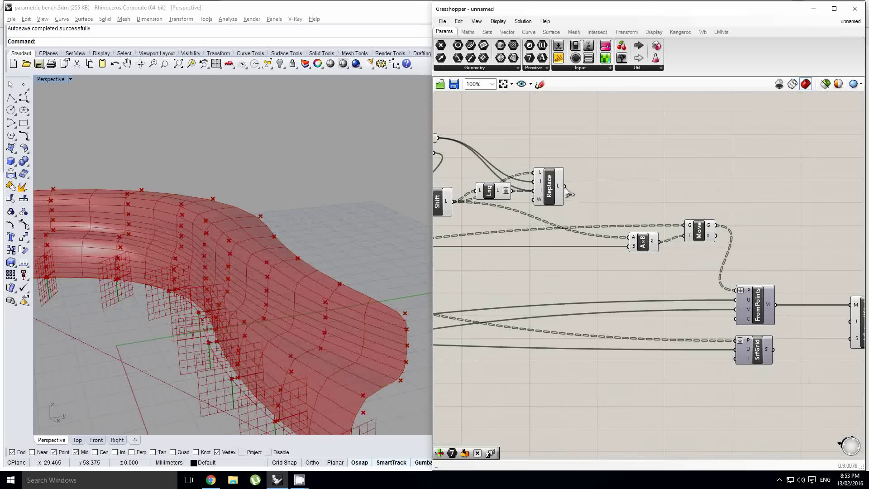
pyautogui.moveTo(633, 239); pyautogui.dragTo(633, 239)
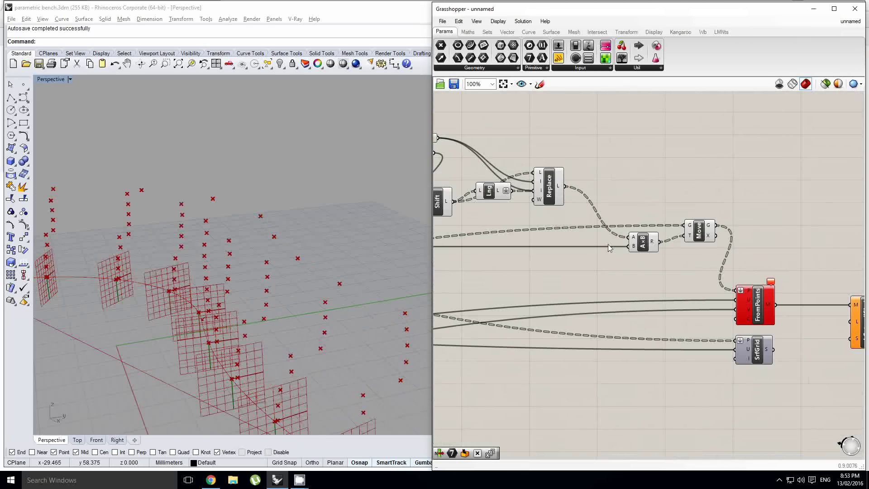
pyautogui.scroll(1, 646, 236)
pyautogui.moveTo(576, 219); pyautogui.dragTo(662, 229, button='right')
pyautogui.click(618, 204)
pyautogui.scroll(-1, 663, 222)
pyautogui.click(653, 235)
pyautogui.hotkey('ctrl', 'z')
# Add a panel beside the Replace component and feed it the Replace output L
pyautogui.scroll(2, 643, 211)
pyautogui.click(638, 200)
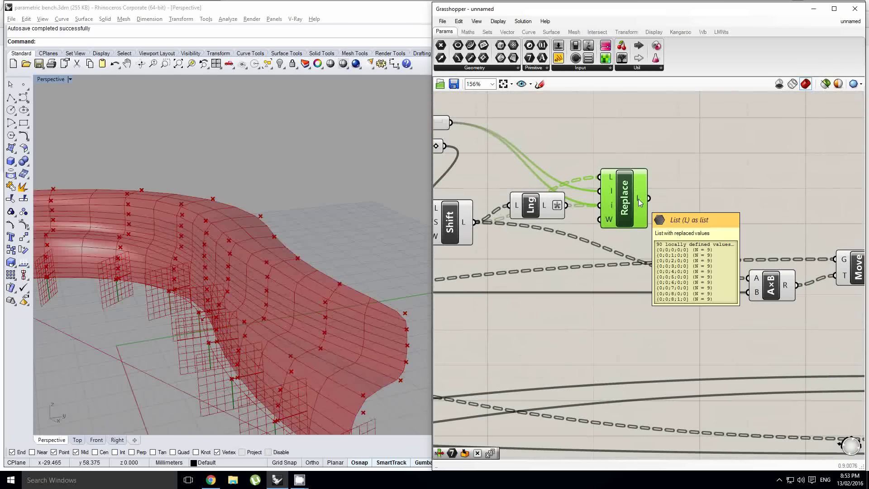
pyautogui.moveTo(710, 198); pyautogui.dragTo(694, 202, button='right')
pyautogui.click(560, 58)
pyautogui.click(720, 208)
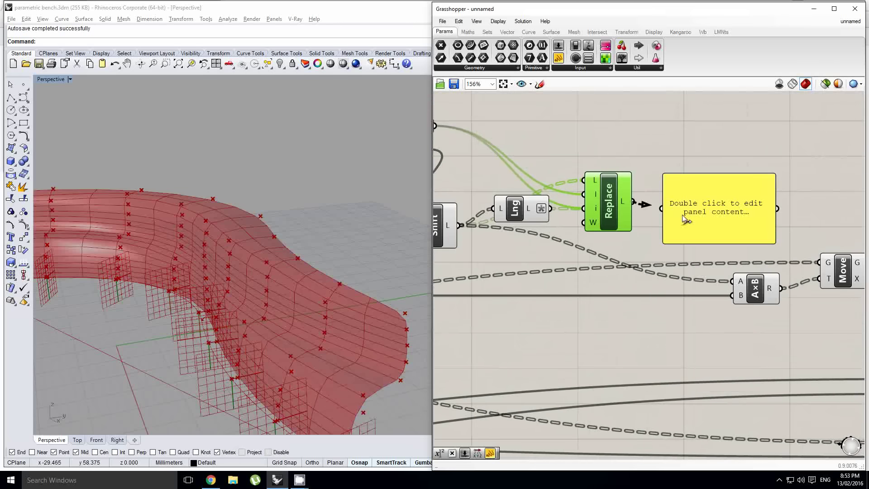
pyautogui.moveTo(687, 220); pyautogui.dragTo(649, 205)
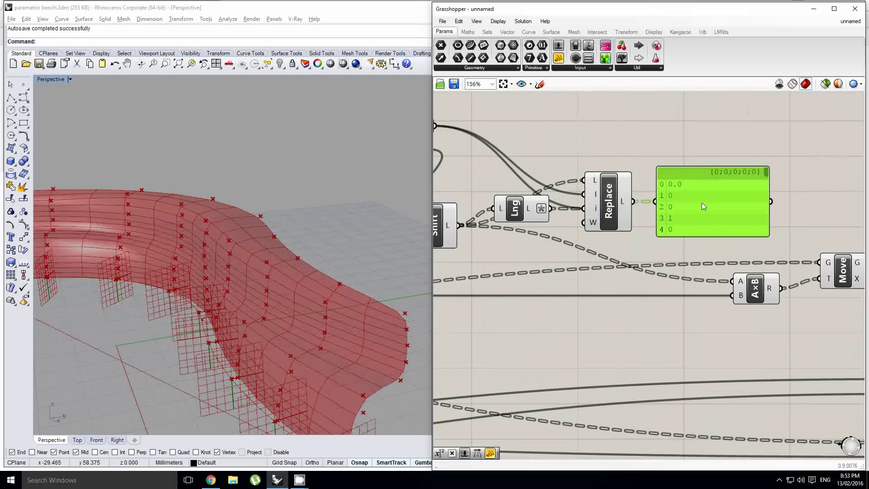
# Add an Integer parameter fed by the Replace output and connect it to input A of the multiplication before Move
pyautogui.doubleClick(650, 251)
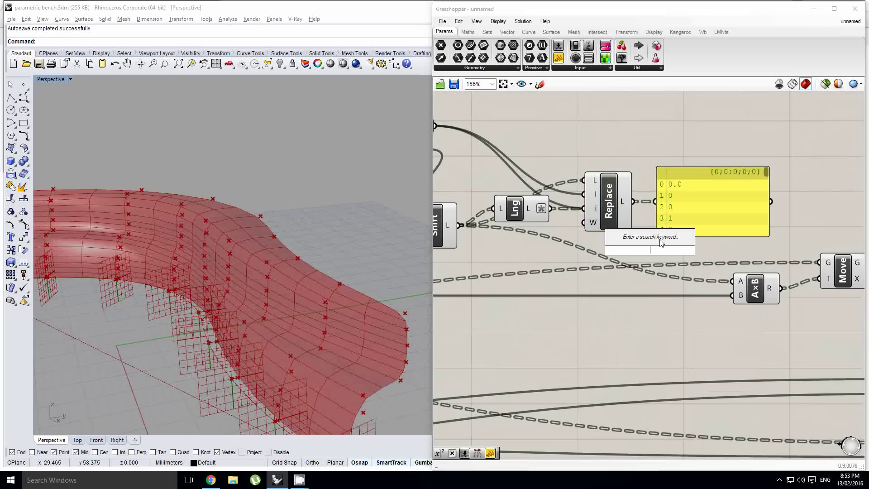
pyautogui.write('int')
pyautogui.click(653, 240)
pyautogui.moveTo(620, 201)
pyautogui.mouseDown(button='right')
pyautogui.moveTo(673, 211)
pyautogui.moveTo(626, 198)
pyautogui.mouseUp(button='right')
pyautogui.moveTo(639, 197); pyautogui.dragTo(643, 246)
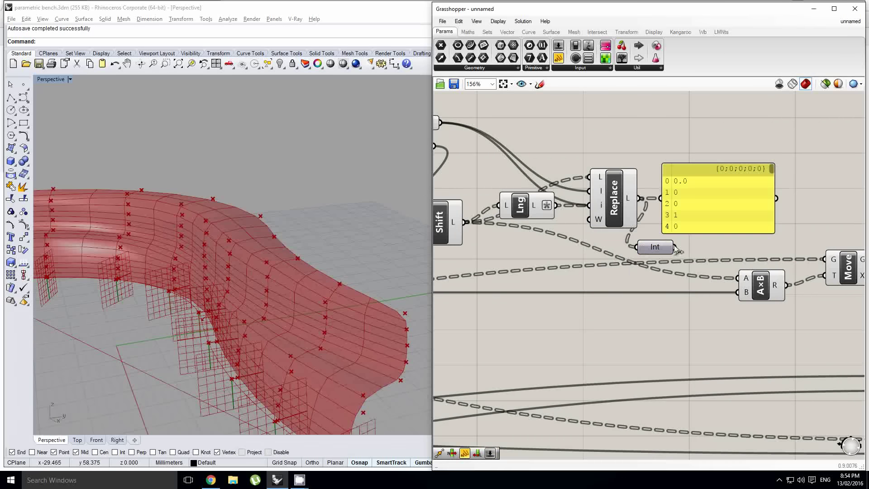
pyautogui.moveTo(739, 284); pyautogui.dragTo(739, 284)
pyautogui.scroll(-3, 661, 292)
pyautogui.moveTo(666, 294); pyautogui.dragTo(627, 281, button='right')
pyautogui.scroll(1, 730, 285)
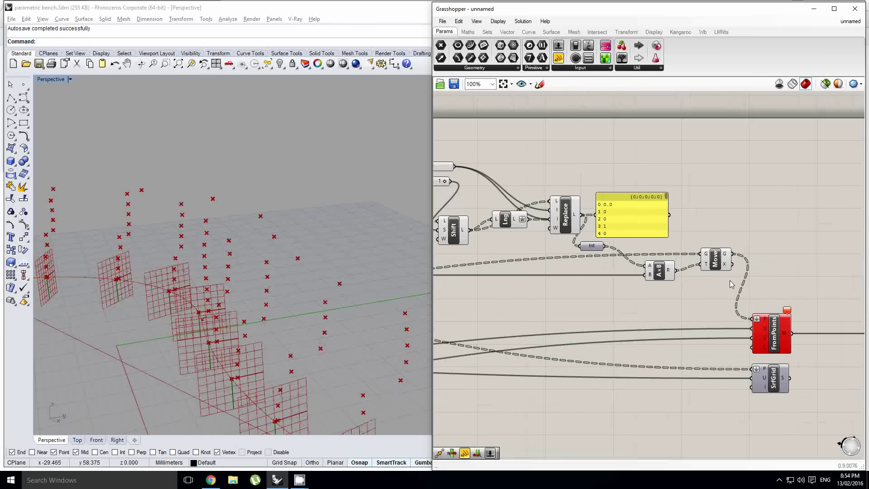
pyautogui.moveTo(709, 286); pyautogui.dragTo(676, 287, button='right')
pyautogui.moveTo(623, 271)
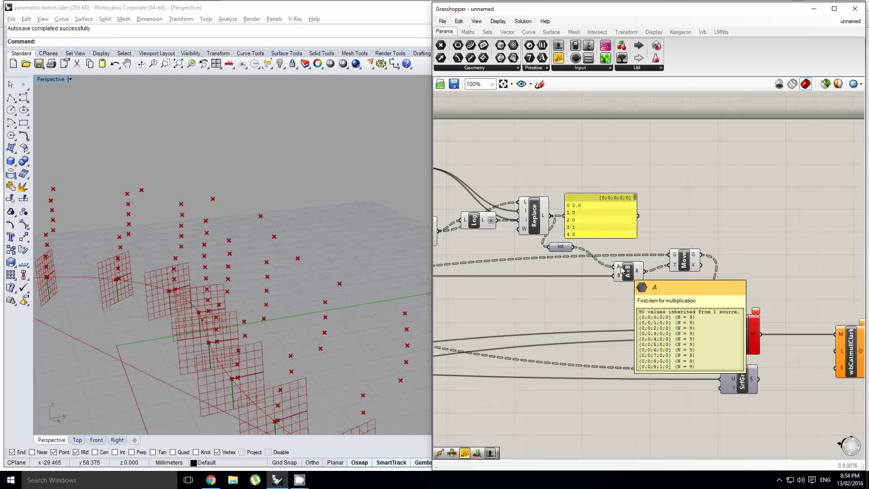
# Feed the panel from the new Integer parameter instead of Replace, move it aside, and read its list
pyautogui.click(591, 221)
pyautogui.scroll(1, 583, 237)
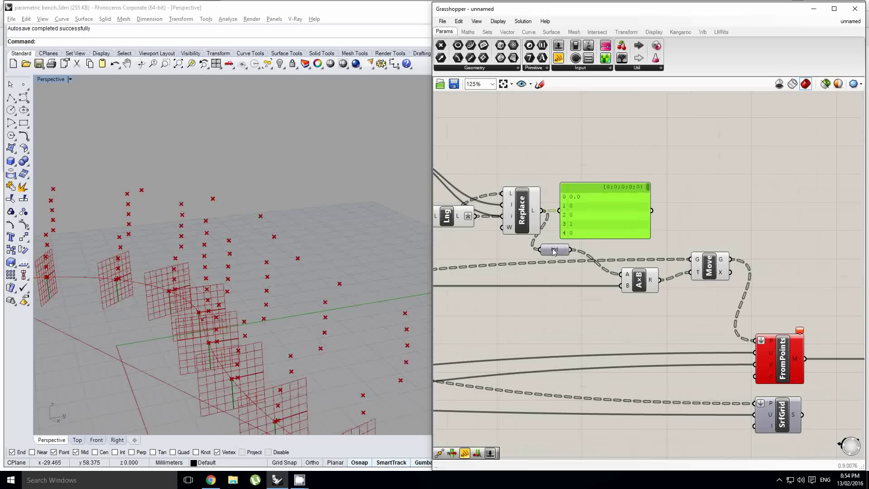
pyautogui.click(569, 255)
pyautogui.moveTo(608, 224); pyautogui.dragTo(653, 223)
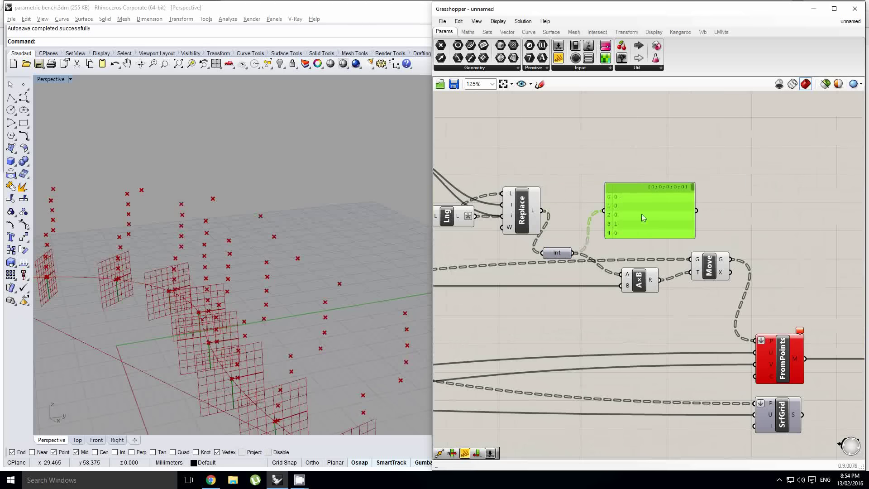
pyautogui.scroll(1, 650, 216)
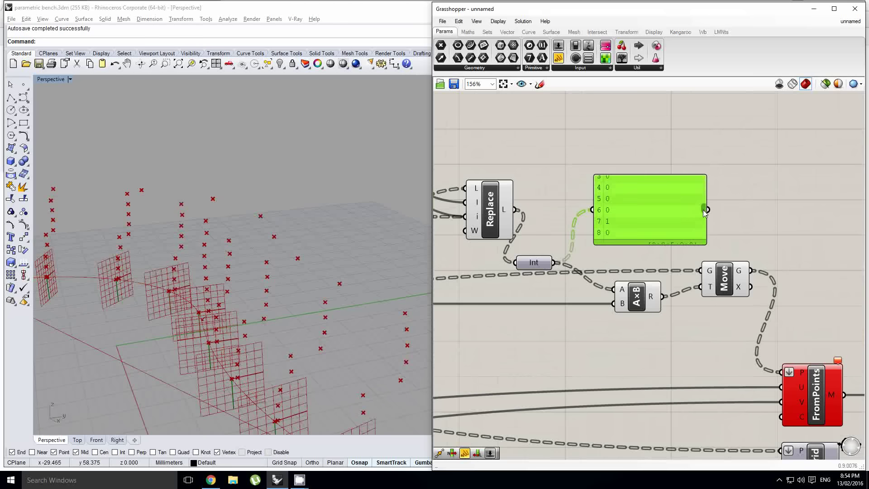
# Disconnect the 0 Item slider from Replace's index input i
pyautogui.moveTo(706, 270); pyautogui.dragTo(659, 169, button='right')
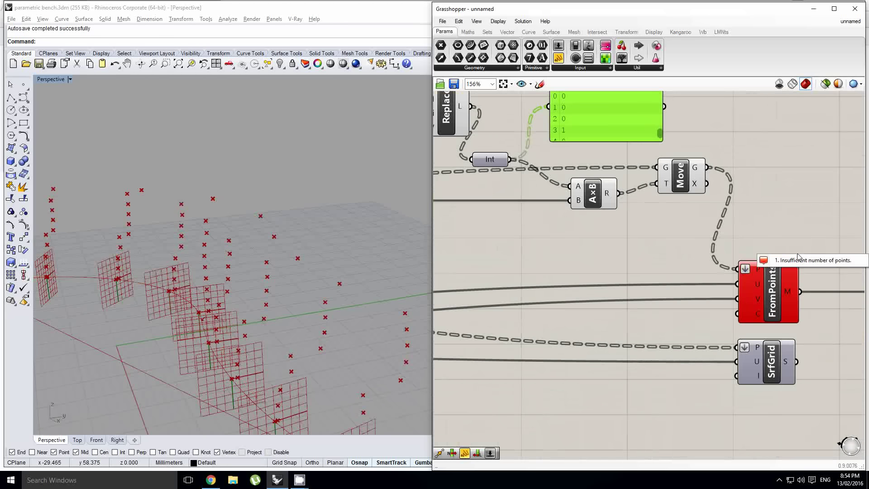
pyautogui.click(797, 254)
pyautogui.moveTo(697, 168)
pyautogui.moveTo(604, 158); pyautogui.dragTo(659, 202, button='right')
pyautogui.scroll(-1, 660, 202)
pyautogui.moveTo(583, 171); pyautogui.dragTo(669, 232, button='right')
pyautogui.scroll(2, 589, 220)
pyautogui.moveTo(591, 225); pyautogui.dragTo(666, 243, button='right')
pyautogui.scroll(-1, 666, 243)
pyautogui.moveTo(553, 177); pyautogui.dragTo(600, 184, button='right')
pyautogui.moveTo(700, 229); pyautogui.dragTo(682, 225, button='right')
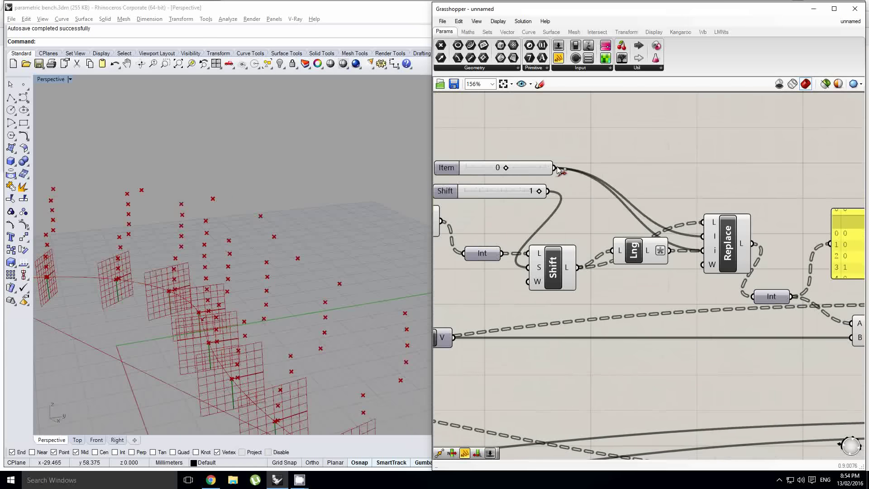
pyautogui.keyDown('ctrl'); pyautogui.moveTo(560, 170); pyautogui.dragTo(703, 246); pyautogui.keyUp('ctrl')
pyautogui.moveTo(672, 231); pyautogui.dragTo(624, 227, button='right')
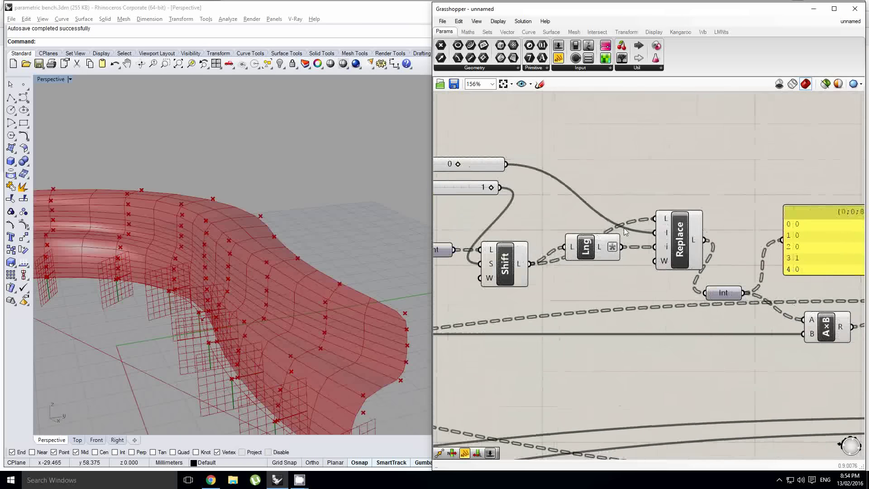
# Delete the panel that displays the Integer parameter's list
pyautogui.scroll(-1, 624, 227)
pyautogui.moveTo(693, 214); pyautogui.dragTo(621, 180, button='right')
pyautogui.scroll(1, 640, 214)
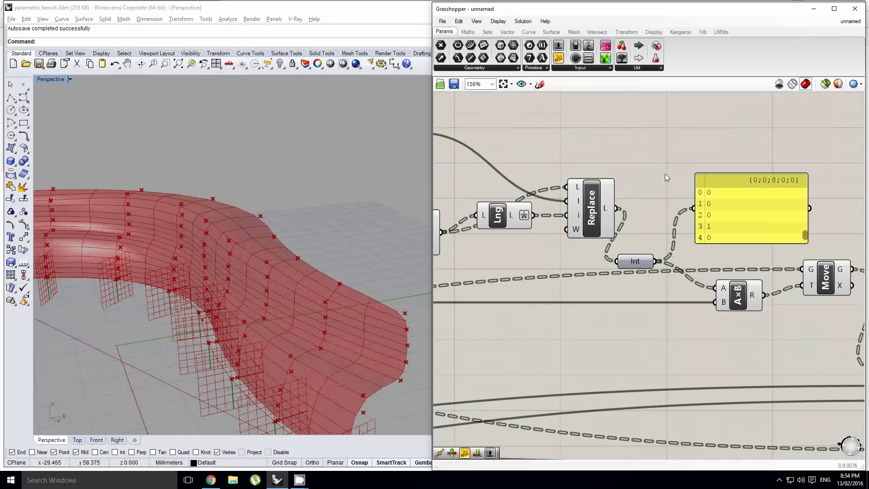
pyautogui.scroll(-2, 664, 173)
pyautogui.moveTo(673, 174); pyautogui.dragTo(636, 176, button='right')
pyautogui.click(707, 194)
pyautogui.press('Delete')
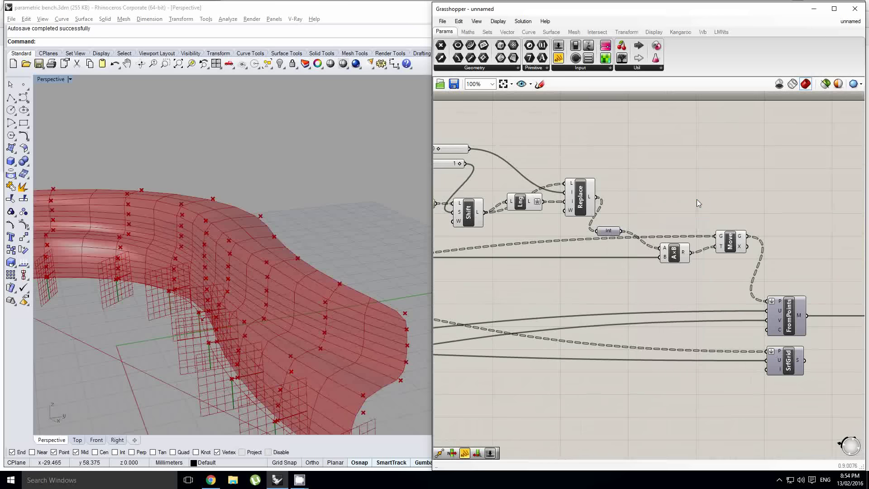
# Inspect the smoothed bench mesh from wbCatmullClark from several angles in the Rhino viewport
pyautogui.moveTo(681, 212); pyautogui.dragTo(665, 199, button='right')
pyautogui.moveTo(763, 209); pyautogui.dragTo(676, 207, button='right')
pyautogui.scroll(-2, 647, 188)
pyautogui.scroll(2, 673, 202)
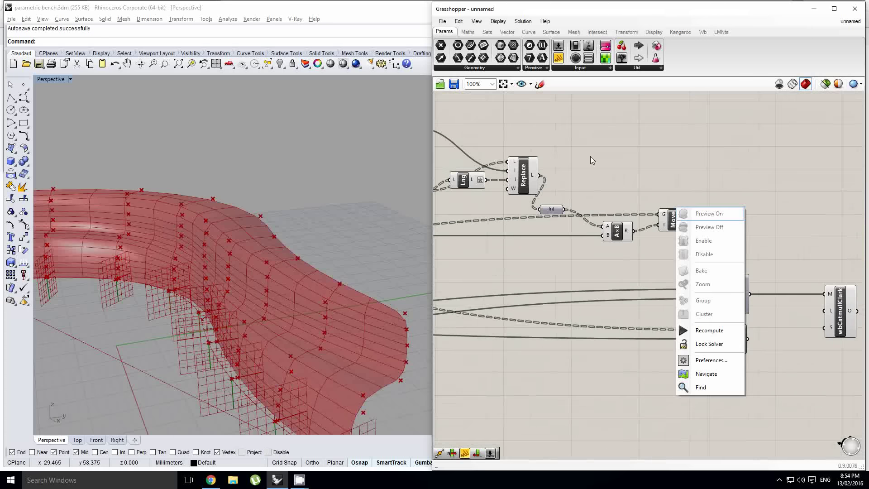
pyautogui.click(590, 157)
pyautogui.scroll(-2, 228, 298)
pyautogui.moveTo(227, 298); pyautogui.dragTo(258, 226, button='right')
pyautogui.scroll(-3, 621, 276)
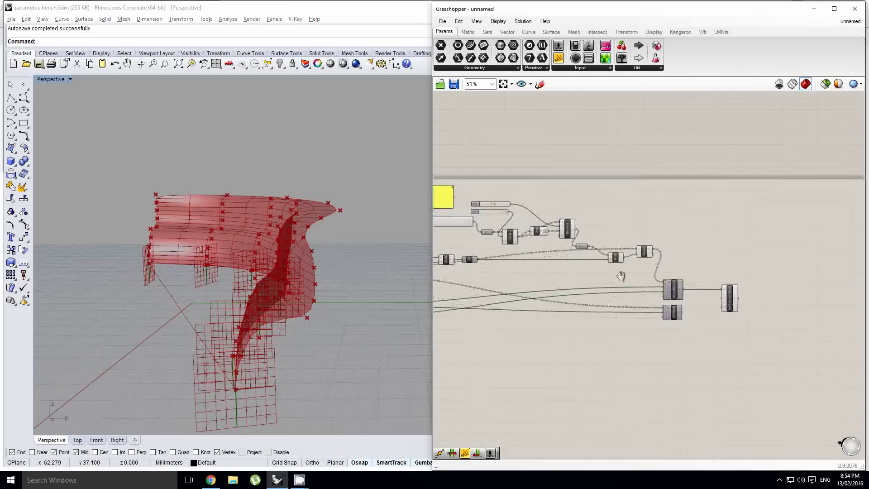
pyautogui.scroll(3, 643, 281)
pyautogui.click(671, 310)
pyautogui.scroll(5, 285, 237)
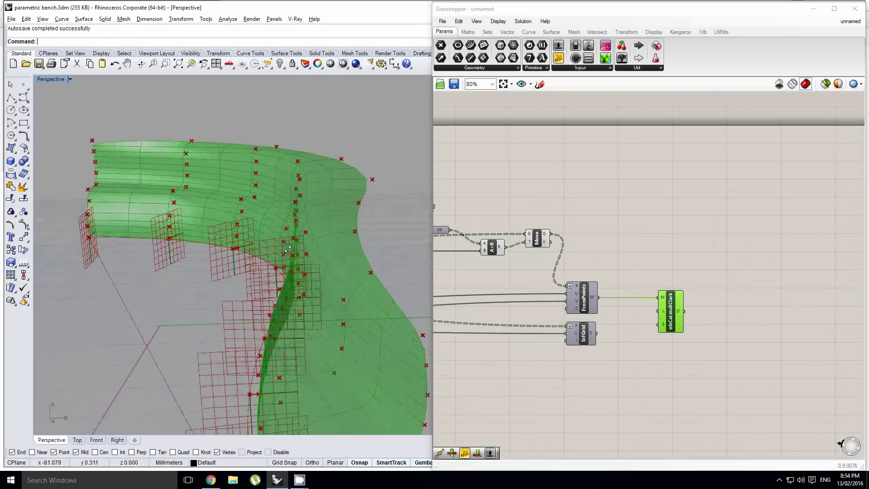
pyautogui.scroll(-3, 288, 249)
pyautogui.moveTo(288, 249)
pyautogui.mouseDown(button='right')
pyautogui.moveTo(295, 245)
pyautogui.moveTo(221, 191)
pyautogui.moveTo(295, 235)
pyautogui.mouseUp(button='right')
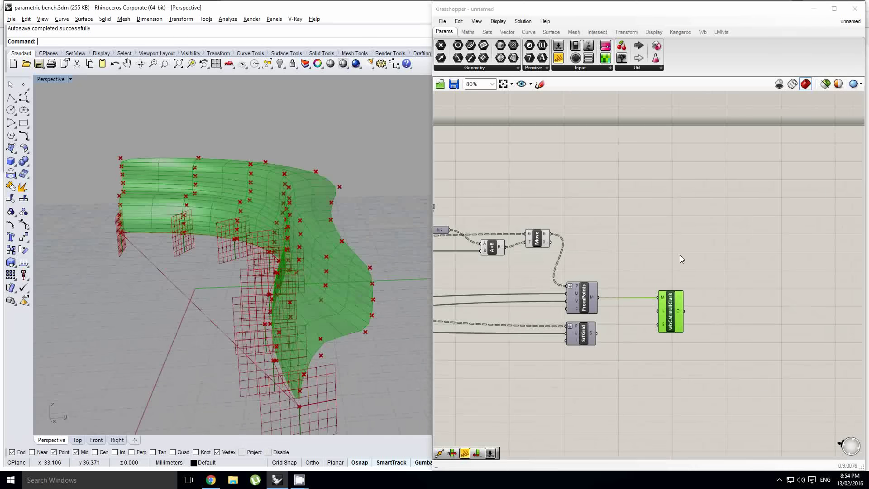
pyautogui.click(615, 247)
pyautogui.scroll(1, 616, 247)
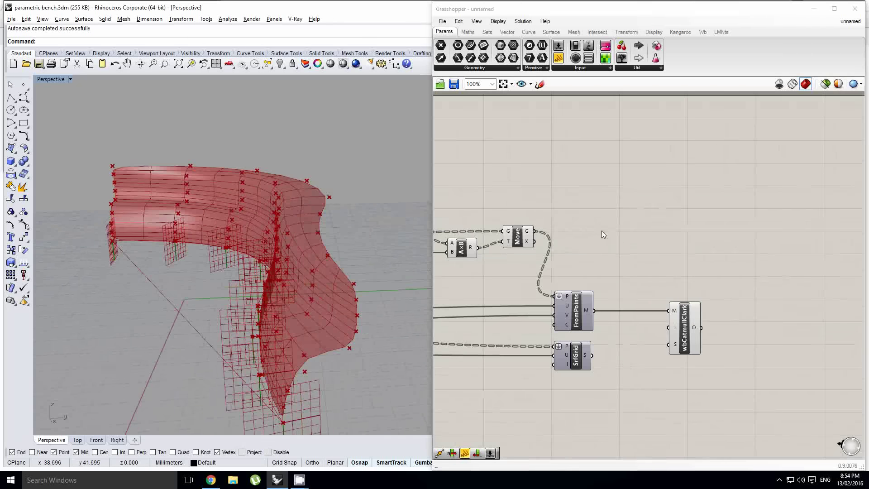
# Trace the definition back to the Perp Frames and DePlane components and check the frames along the curve
pyautogui.scroll(-5, 602, 231)
pyautogui.moveTo(572, 207); pyautogui.dragTo(738, 250, button='right')
pyautogui.moveTo(587, 230); pyautogui.dragTo(702, 237, button='right')
pyautogui.scroll(2, 585, 238)
pyautogui.click(566, 250)
pyautogui.scroll(3, 545, 270)
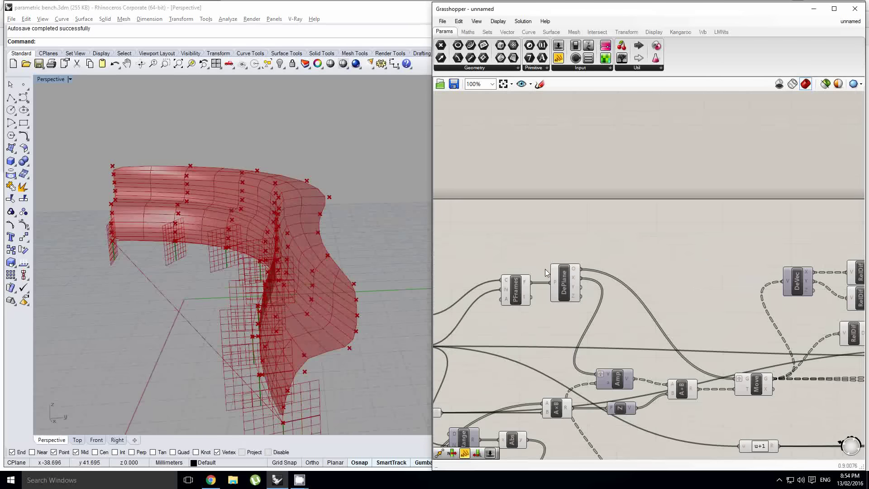
pyautogui.click(565, 282)
pyautogui.moveTo(499, 237); pyautogui.dragTo(604, 240, button='right')
pyautogui.click(603, 240)
pyautogui.click(620, 302)
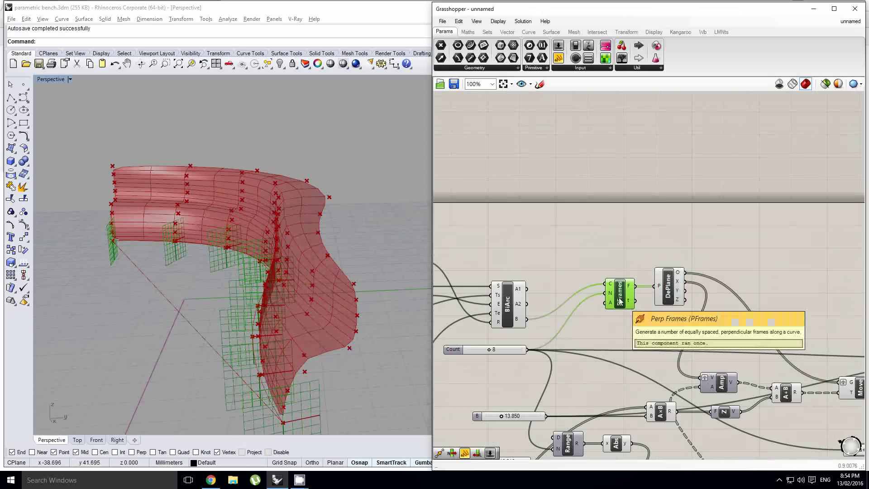
# Add a Rebuild Curve component above the Perp Frames and connect BiArc output B to its curve input C
pyautogui.doubleClick(684, 235)
pyautogui.write('rebu')
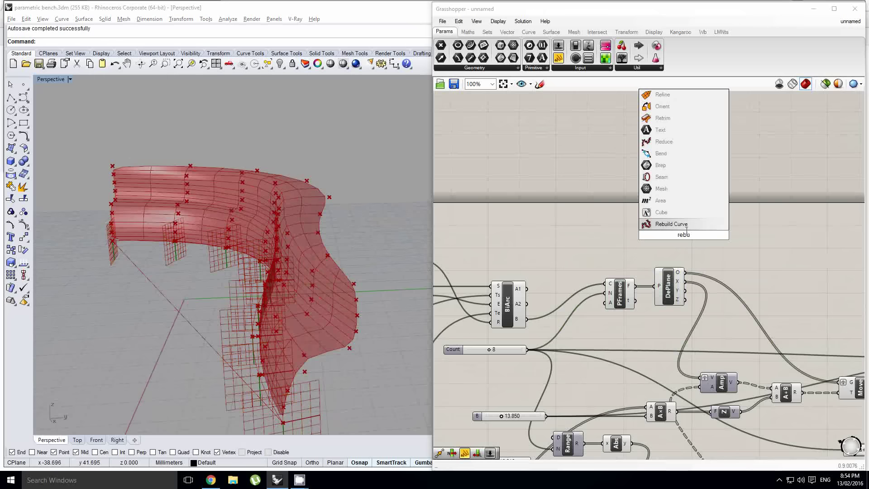
pyautogui.click(685, 225)
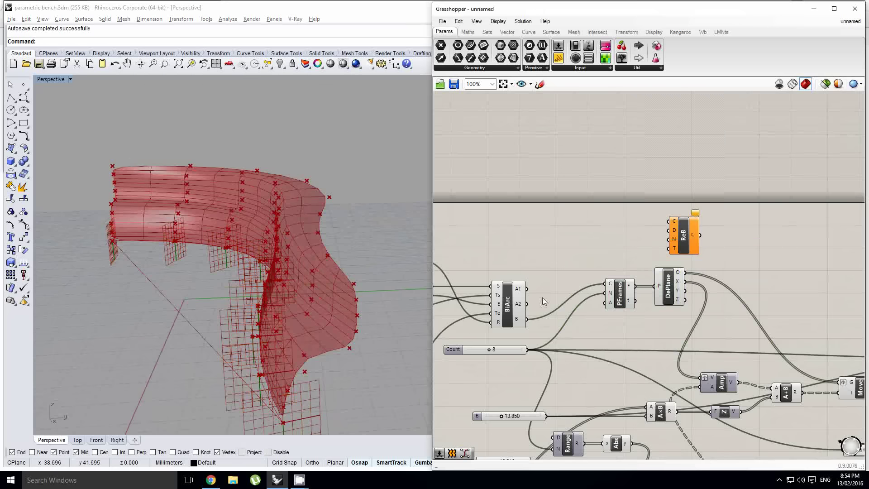
pyautogui.moveTo(671, 224); pyautogui.dragTo(671, 224)
pyautogui.moveTo(683, 236); pyautogui.dragTo(663, 227)
pyautogui.scroll(1, 663, 228)
pyautogui.moveTo(667, 222); pyautogui.dragTo(652, 224, button='right')
pyautogui.click(623, 223)
# Examine the points that the first Move component, after the A+B addition, produces on the bench in the viewport
pyautogui.scroll(-5, 741, 218)
pyautogui.moveTo(740, 218); pyautogui.dragTo(756, 237, button='right')
pyautogui.scroll(-2, 465, 225)
pyautogui.scroll(2, 665, 231)
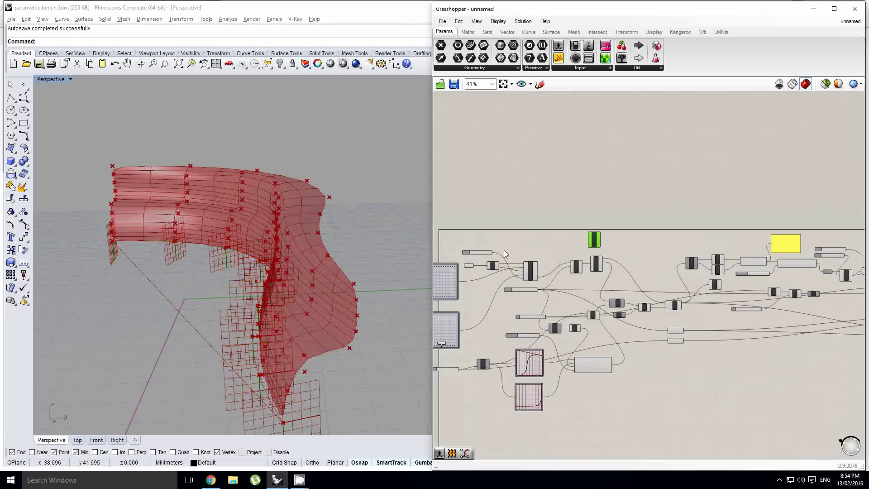
pyautogui.scroll(3, 529, 250)
pyautogui.moveTo(533, 251); pyautogui.dragTo(487, 264, button='right')
pyautogui.moveTo(648, 254); pyautogui.dragTo(599, 246, button='right')
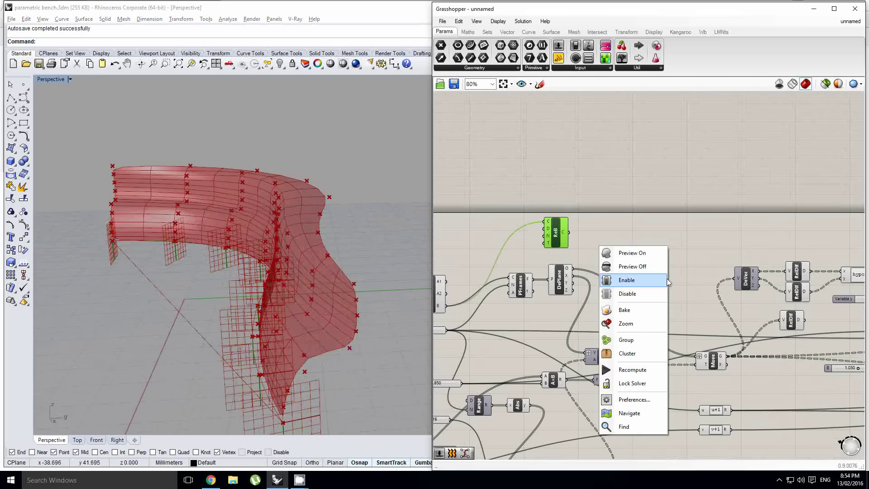
pyautogui.click(622, 232)
pyautogui.moveTo(649, 295); pyautogui.dragTo(621, 268, button='right')
pyautogui.click(581, 323)
pyautogui.click(685, 340)
pyautogui.moveTo(659, 298); pyautogui.dragTo(560, 261, button='right')
pyautogui.scroll(1, 598, 337)
pyautogui.moveTo(281, 289); pyautogui.dragTo(260, 287, button='right')
pyautogui.scroll(-1, 544, 273)
pyautogui.moveTo(545, 273); pyautogui.dragTo(494, 266, button='right')
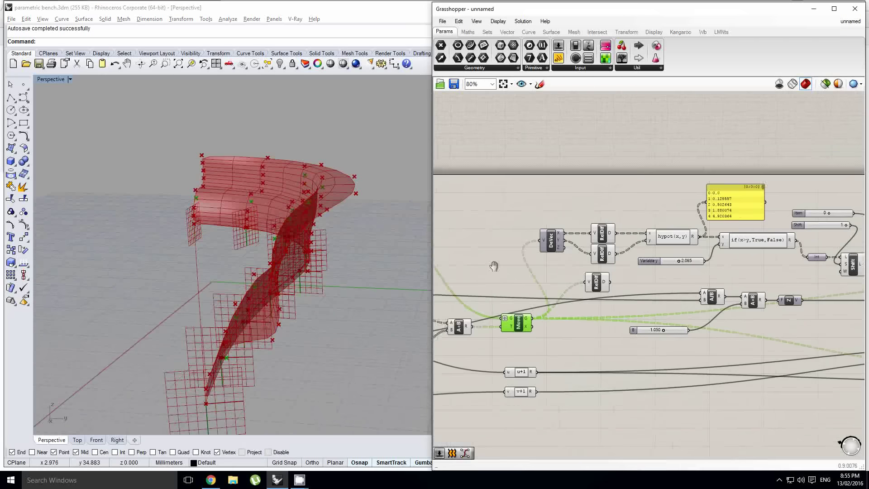
# Examine the points produced by the final Move component that feeds FromPoints
pyautogui.moveTo(806, 273); pyautogui.dragTo(588, 259, button='right')
pyautogui.scroll(-1, 589, 259)
pyautogui.moveTo(733, 259); pyautogui.dragTo(713, 262, button='right')
pyautogui.scroll(1, 713, 262)
pyautogui.scroll(1, 712, 261)
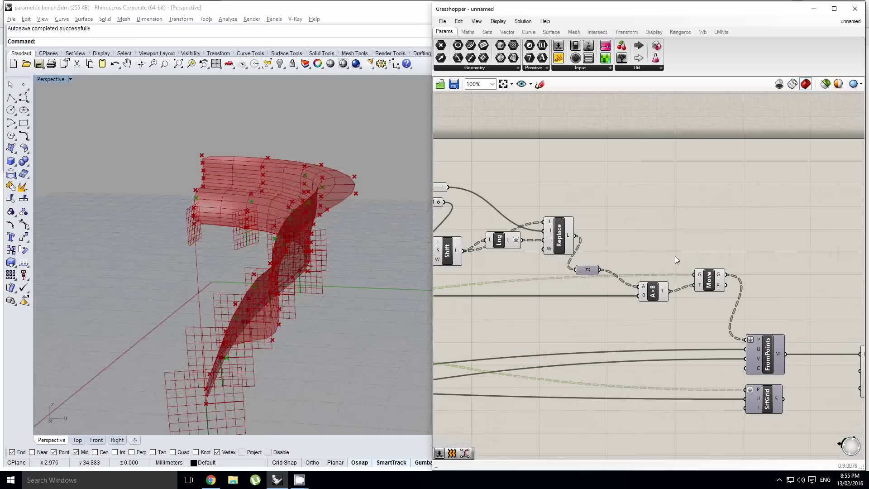
pyautogui.click(714, 281)
pyautogui.scroll(1, 637, 257)
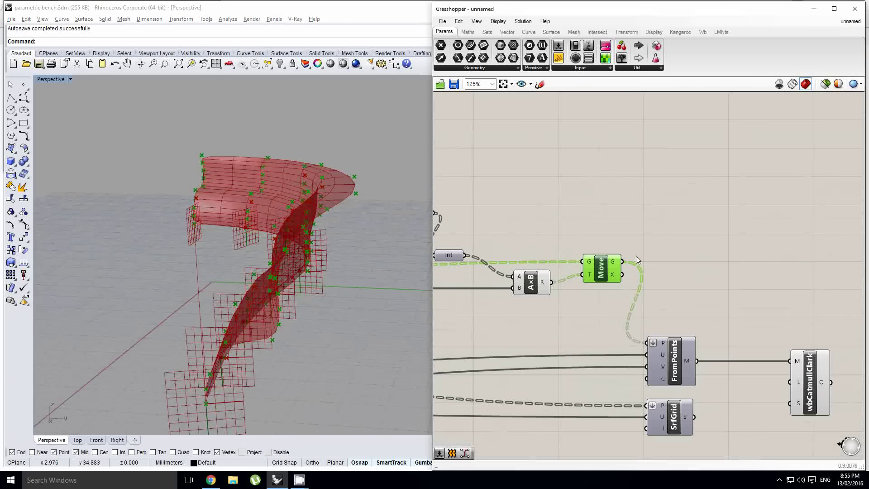
pyautogui.moveTo(272, 235); pyautogui.dragTo(195, 235, button='right')
# Add a List Item component and connect the final Move's geometry output G to its list input L
pyautogui.doubleClick(681, 209)
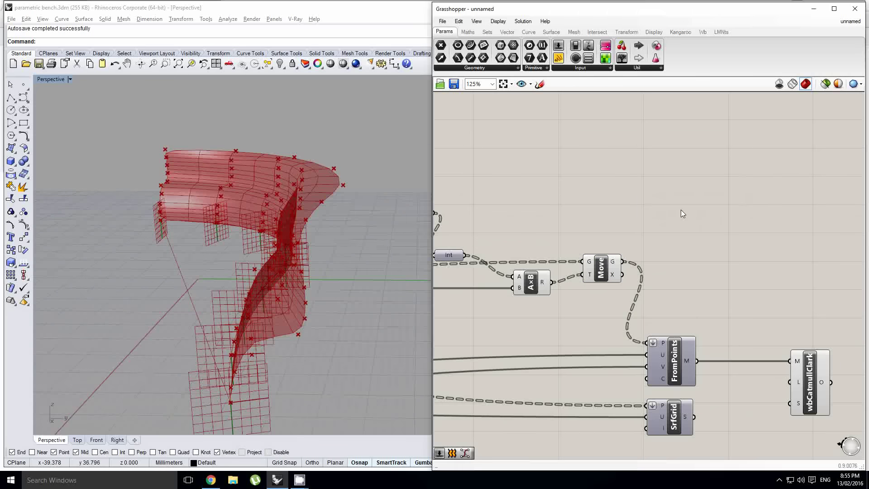
pyautogui.write('listi')
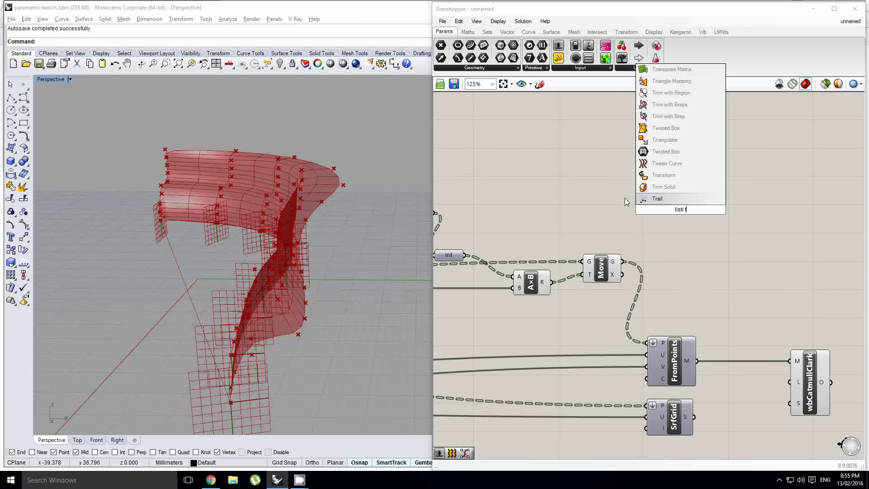
pyautogui.press('BackSpace')
pyautogui.write('ite')
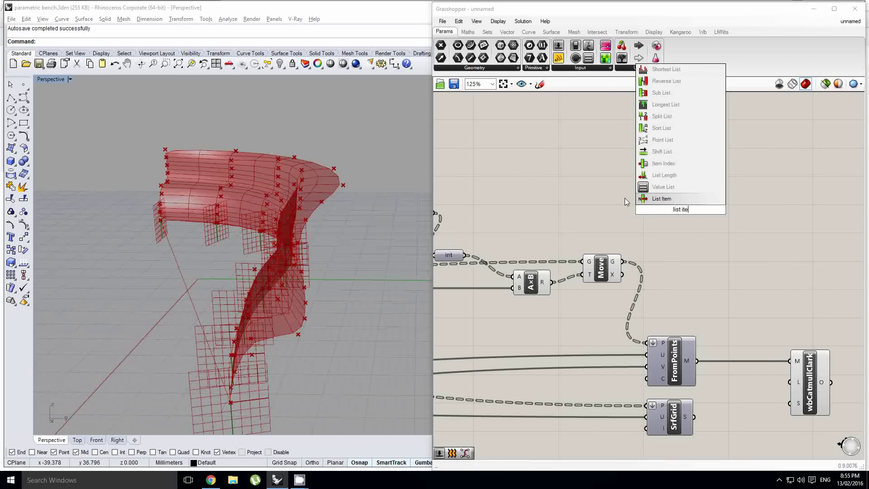
pyautogui.click(660, 202)
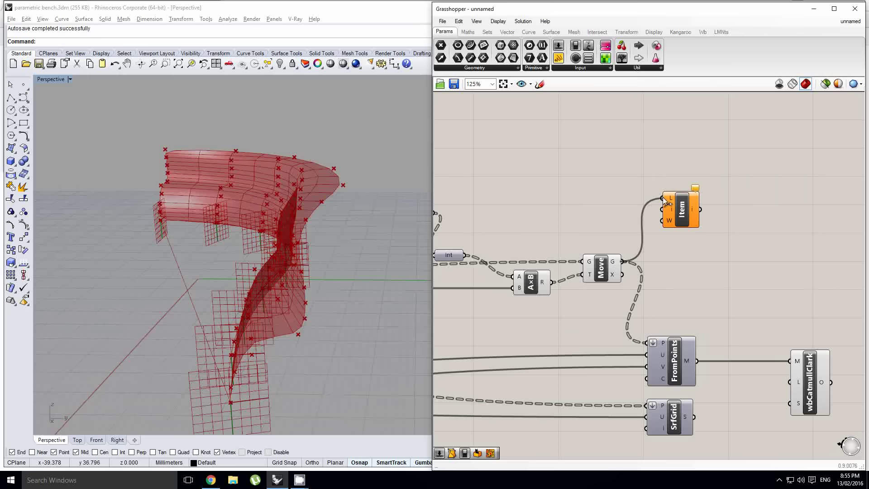
pyautogui.moveTo(665, 200); pyautogui.dragTo(663, 199)
# Add an extra -1 output above output i on the List Item component
pyautogui.scroll(5, 673, 229)
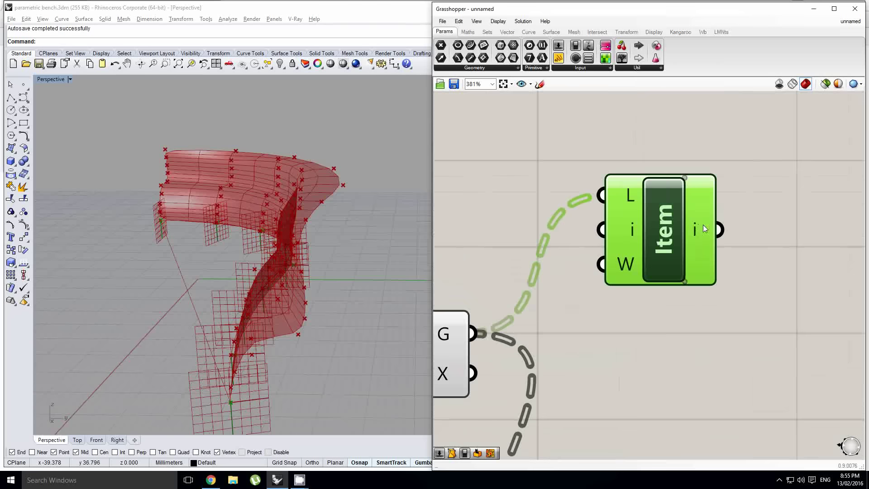
pyautogui.click(684, 177)
pyautogui.scroll(-2, 689, 240)
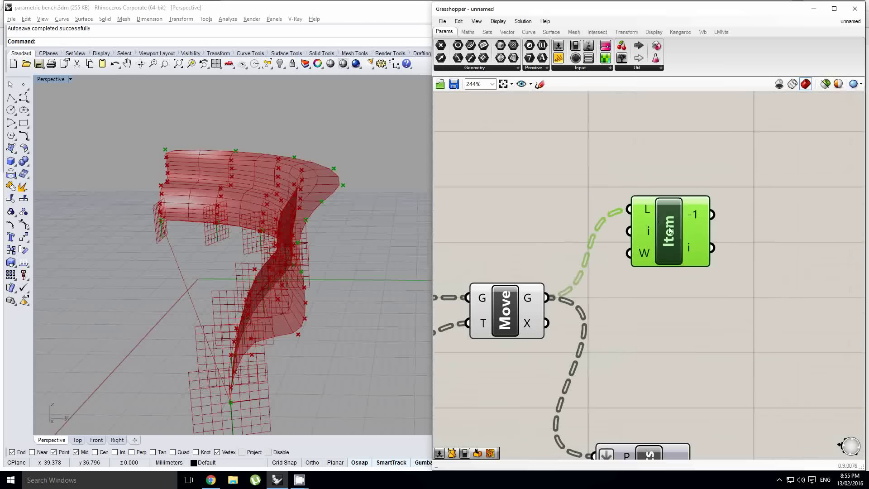
# Add a BiArc component and connect List Item's -1 output to its start S and output i to its end E
pyautogui.scroll(-4, 665, 227)
pyautogui.moveTo(598, 209); pyautogui.dragTo(655, 227, button='right')
pyautogui.click(623, 213)
pyautogui.moveTo(268, 239); pyautogui.dragTo(290, 222, button='right')
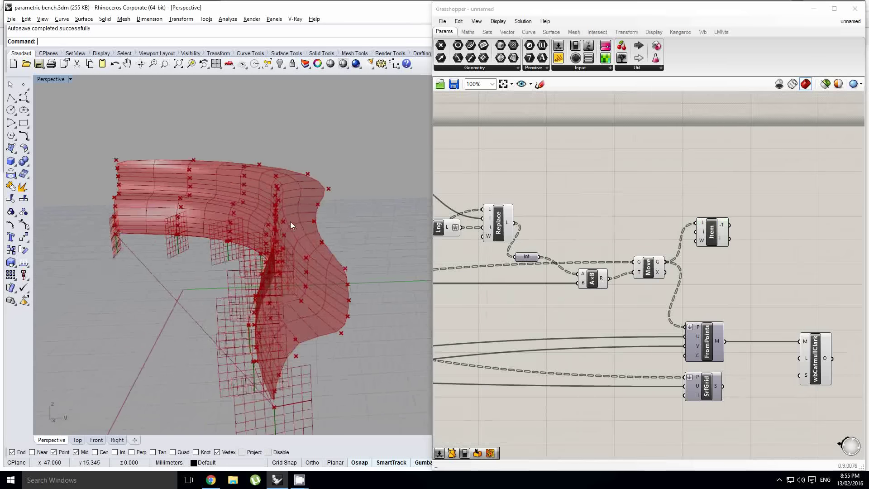
pyautogui.moveTo(825, 192); pyautogui.dragTo(700, 240, button='right')
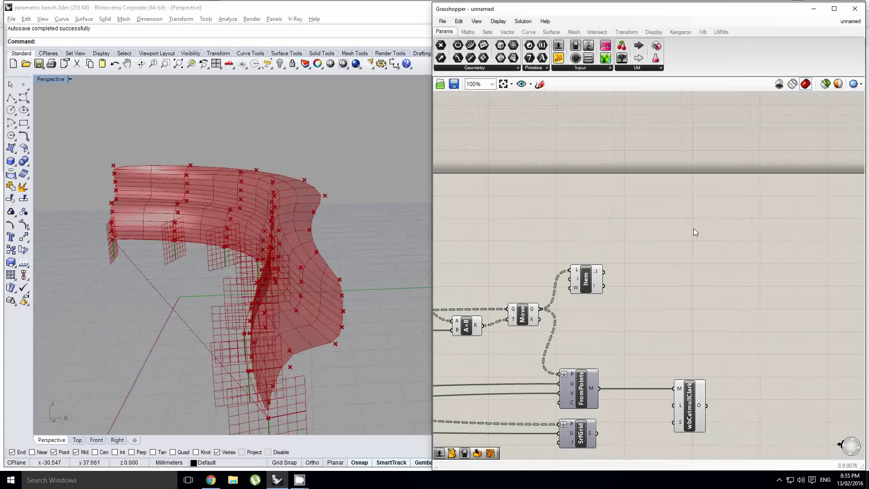
pyautogui.doubleClick(692, 227)
pyautogui.write('biarc')
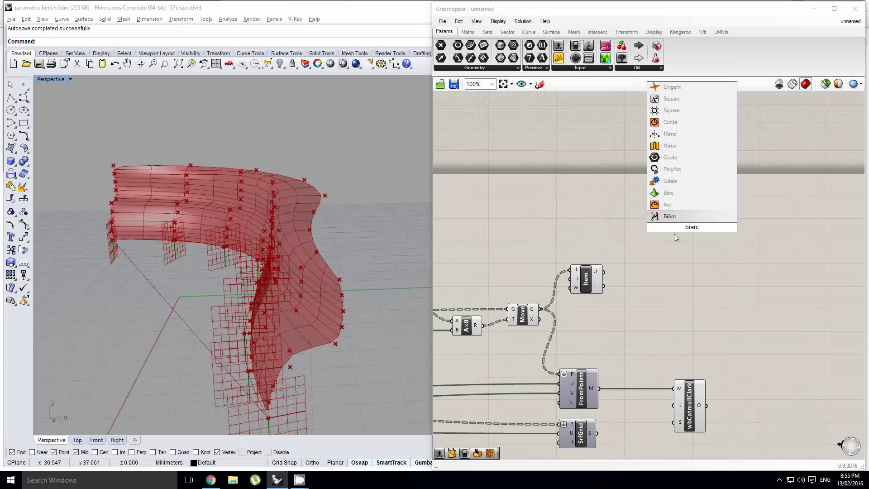
pyautogui.press('Return')
pyautogui.scroll(5, 621, 265)
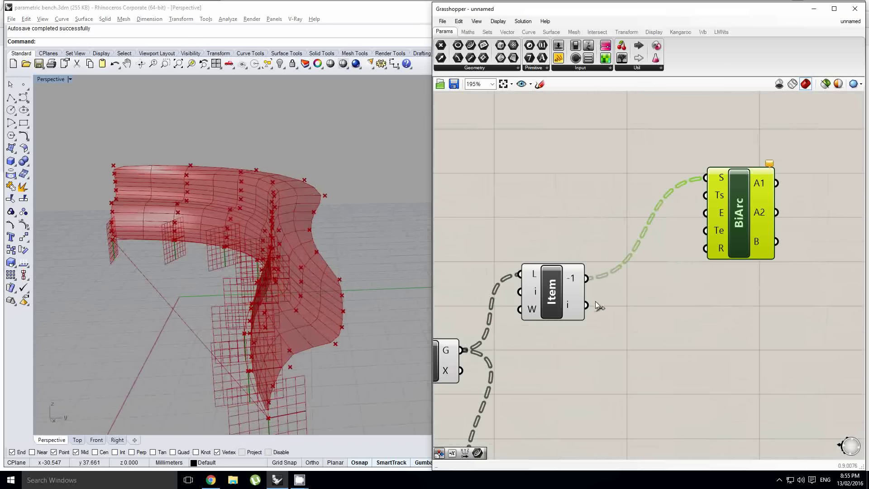
pyautogui.moveTo(587, 304); pyautogui.dragTo(711, 225)
# Add a Negative component beside the DePlane component
pyautogui.scroll(-7, 717, 225)
pyautogui.scroll(3, 638, 206)
pyautogui.moveTo(638, 206); pyautogui.dragTo(725, 219, button='right')
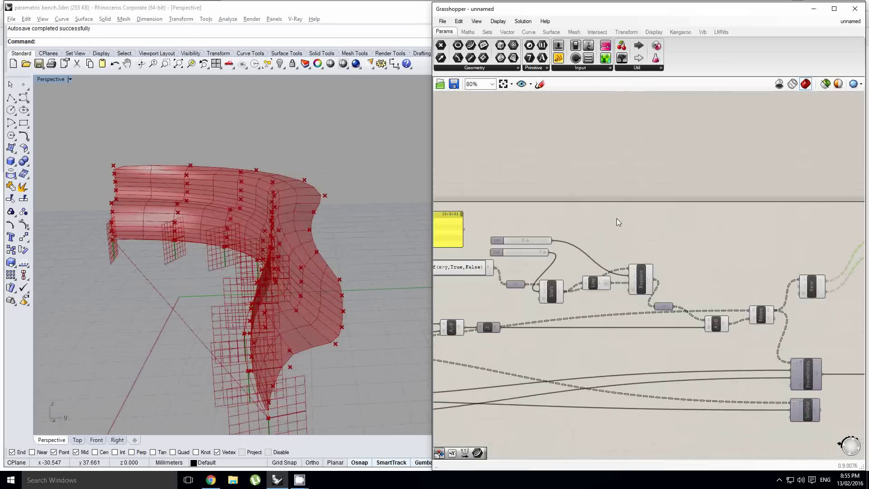
pyautogui.moveTo(549, 219); pyautogui.dragTo(856, 226, button='right')
pyautogui.moveTo(625, 231); pyautogui.dragTo(702, 221, button='right')
pyautogui.doubleClick(616, 222)
pyautogui.scroll(1, 562, 227)
pyautogui.rightClick(567, 221)
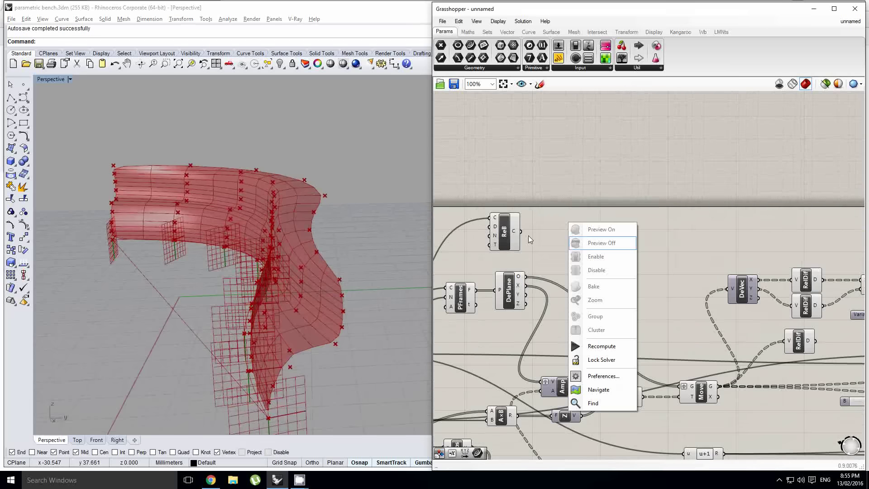
pyautogui.click(529, 237)
pyautogui.doubleClick(580, 278)
pyautogui.write('neg')
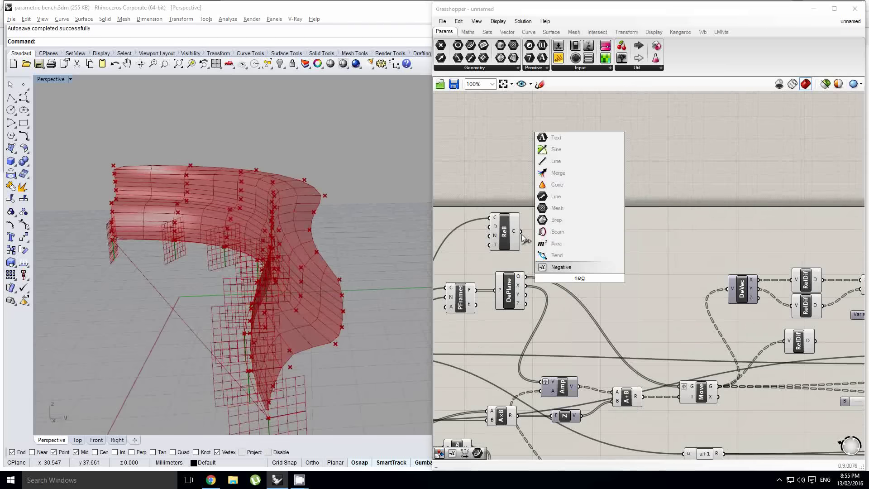
pyautogui.click(562, 264)
# Add a Vector parameter and feed it from DePlane's X output
pyautogui.doubleClick(552, 243)
pyautogui.write('vec')
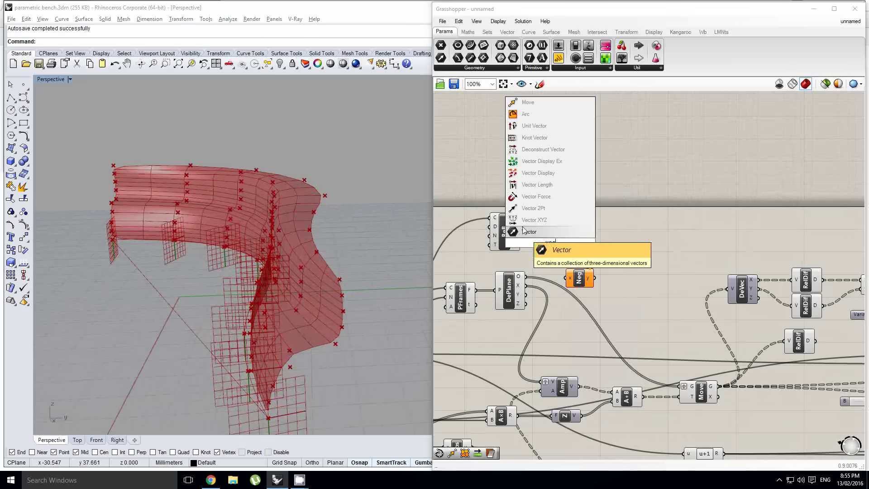
pyautogui.click(532, 278)
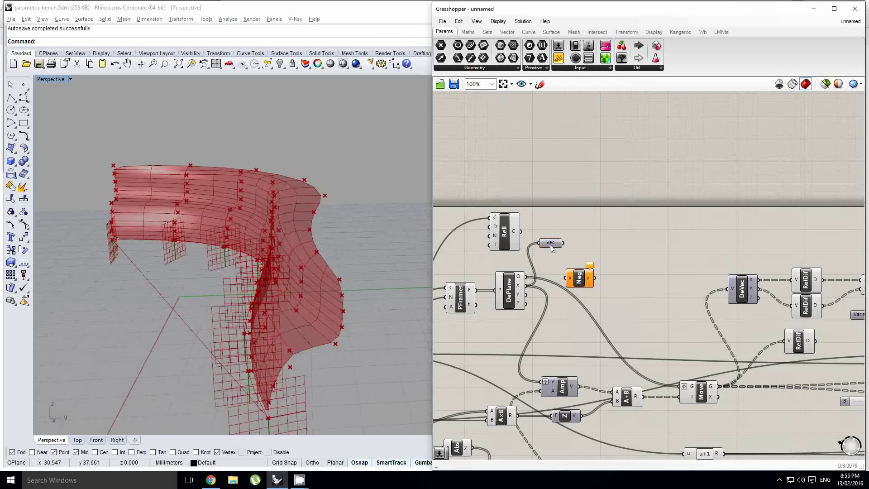
# Relocate the Vector and Negative components near the new BiArc and connect Vector to Negative's x input
pyautogui.keyDown('shift'); pyautogui.click(577, 281); pyautogui.keyUp('shift')
pyautogui.moveTo(551, 255); pyautogui.dragTo(589, 271)
pyautogui.click(593, 292)
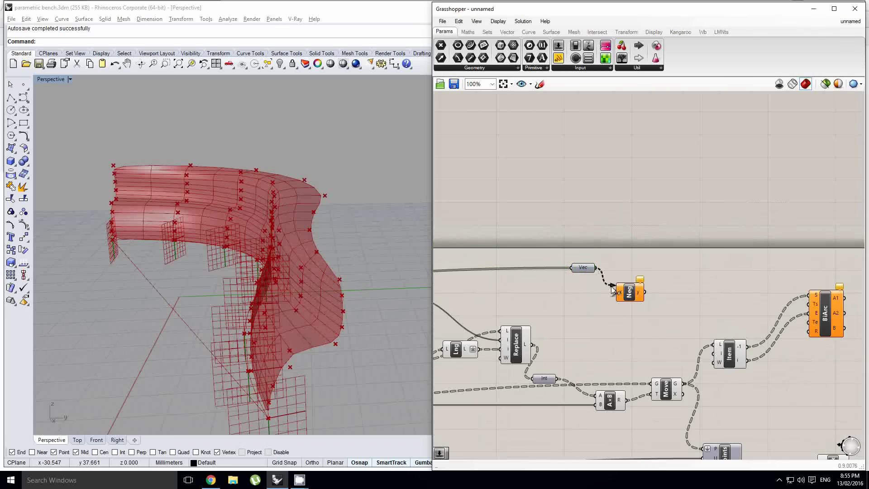
pyautogui.moveTo(633, 290); pyautogui.dragTo(636, 272)
# Connect Negative's y output to both the Ts and Te tangent inputs of the new BiArc
pyautogui.moveTo(668, 279); pyautogui.dragTo(548, 243, button='right')
pyautogui.moveTo(355, 284); pyautogui.dragTo(285, 193, button='right')
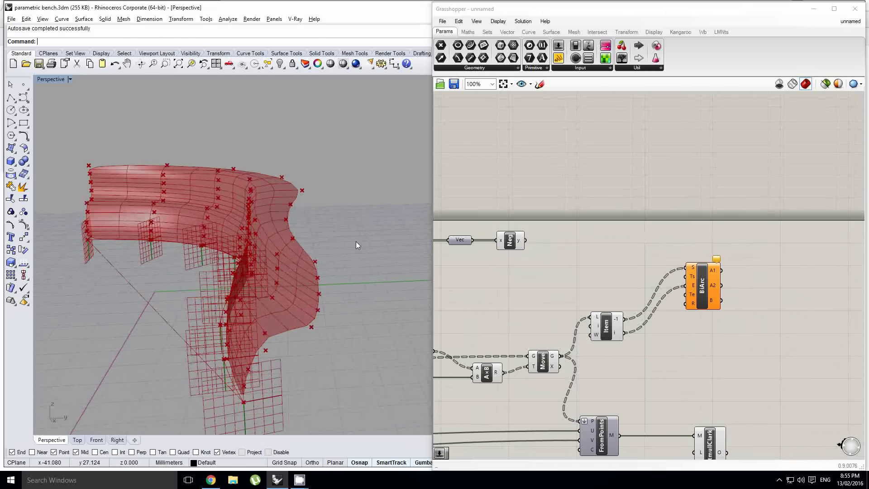
pyautogui.moveTo(525, 240); pyautogui.dragTo(686, 294)
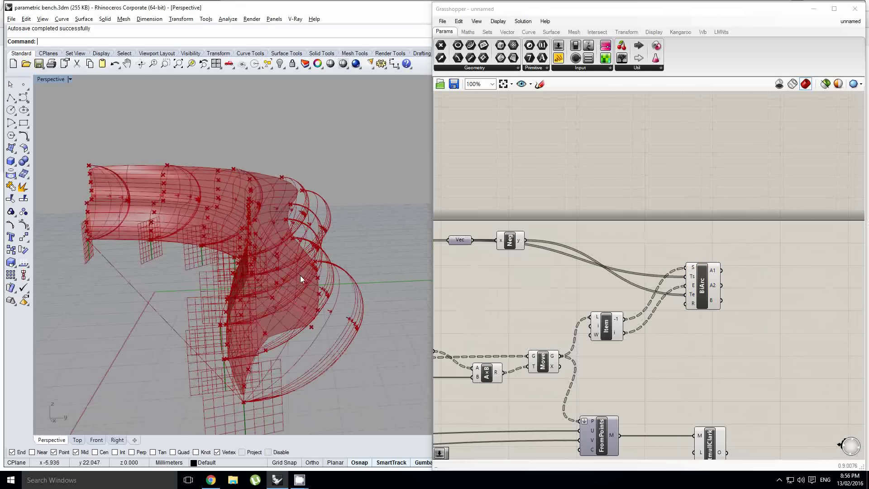
# Graft the Vector parameter that feeds the Negative component
pyautogui.moveTo(300, 275); pyautogui.dragTo(243, 300, button='right')
pyautogui.moveTo(676, 289); pyautogui.dragTo(846, 274, button='right')
pyautogui.scroll(2, 666, 289)
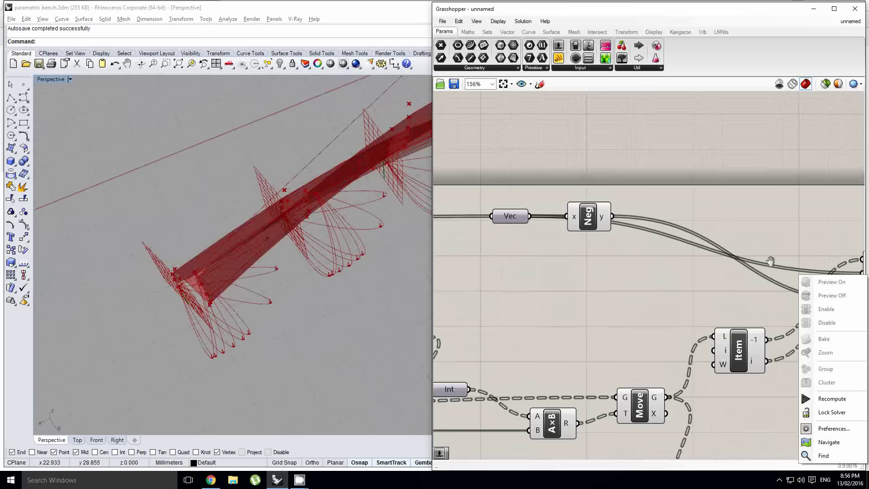
pyautogui.scroll(-2, 752, 258)
pyautogui.moveTo(736, 256); pyautogui.dragTo(590, 244, button='right')
pyautogui.scroll(2, 547, 254)
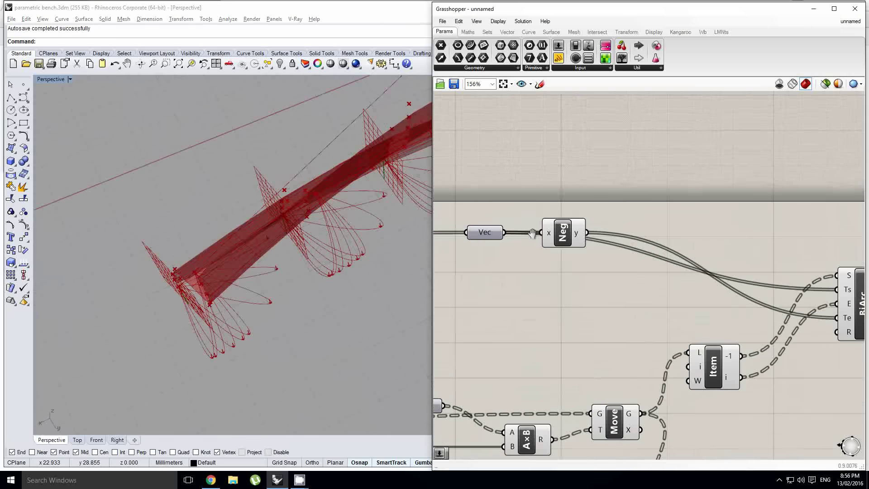
pyautogui.moveTo(533, 233); pyautogui.dragTo(617, 243, button='right')
pyautogui.rightClick(573, 241)
pyautogui.click(598, 318)
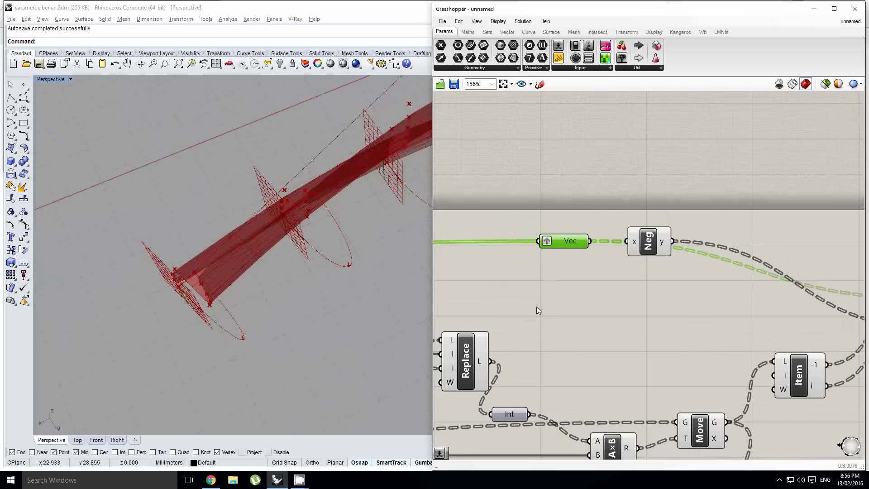
# Examine the BiArc curves along the length of the bench in the viewport
pyautogui.moveTo(353, 290); pyautogui.dragTo(355, 206, button='right')
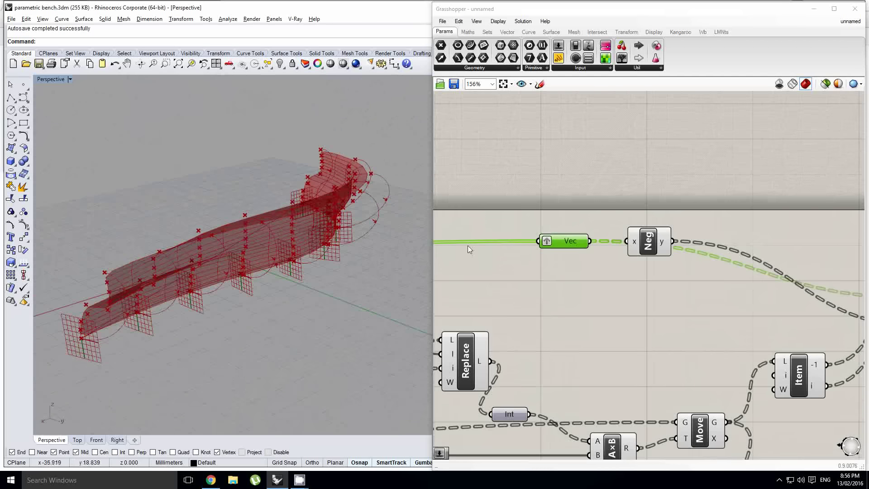
pyautogui.moveTo(559, 257); pyautogui.dragTo(669, 257, button='right')
pyautogui.click(677, 264)
pyautogui.moveTo(272, 250); pyautogui.dragTo(327, 234, button='right')
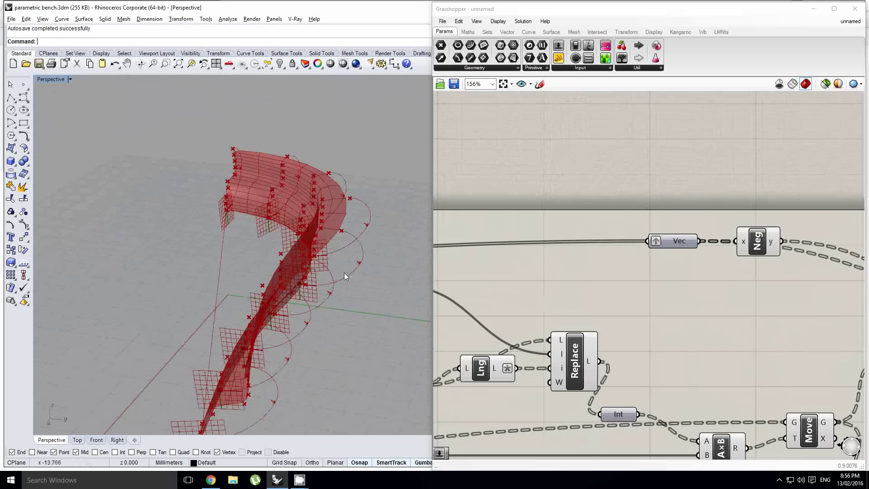
pyautogui.moveTo(344, 273); pyautogui.dragTo(344, 265, button='right')
# Reposition the ReB component above the DePlane component
pyautogui.moveTo(681, 221); pyautogui.dragTo(614, 229, button='right')
pyautogui.scroll(-2, 615, 240)
pyautogui.moveTo(608, 277); pyautogui.dragTo(676, 273, button='right')
pyautogui.scroll(-2, 589, 263)
pyautogui.moveTo(589, 262); pyautogui.dragTo(703, 267, button='right')
pyautogui.moveTo(585, 251); pyautogui.dragTo(676, 260, button='right')
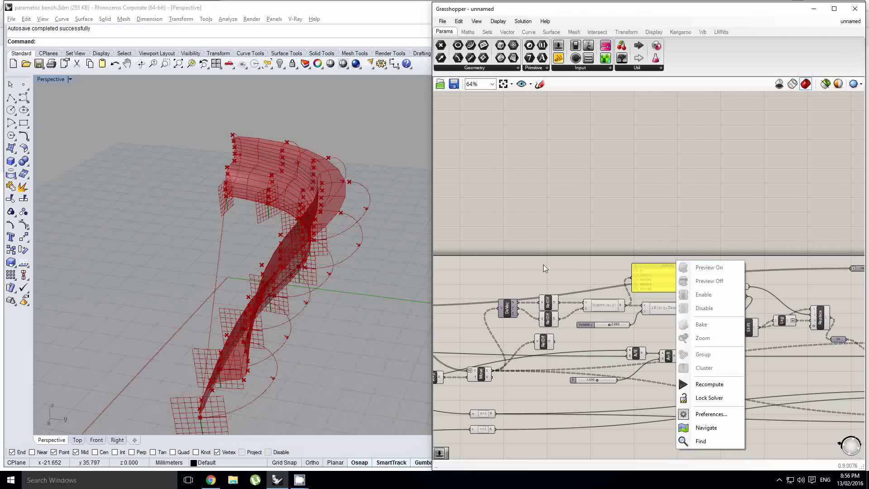
pyautogui.moveTo(543, 264); pyautogui.dragTo(713, 244, button='right')
pyautogui.moveTo(574, 262); pyautogui.dragTo(702, 262, button='right')
pyautogui.scroll(1, 621, 256)
pyautogui.moveTo(590, 259); pyautogui.dragTo(605, 261)
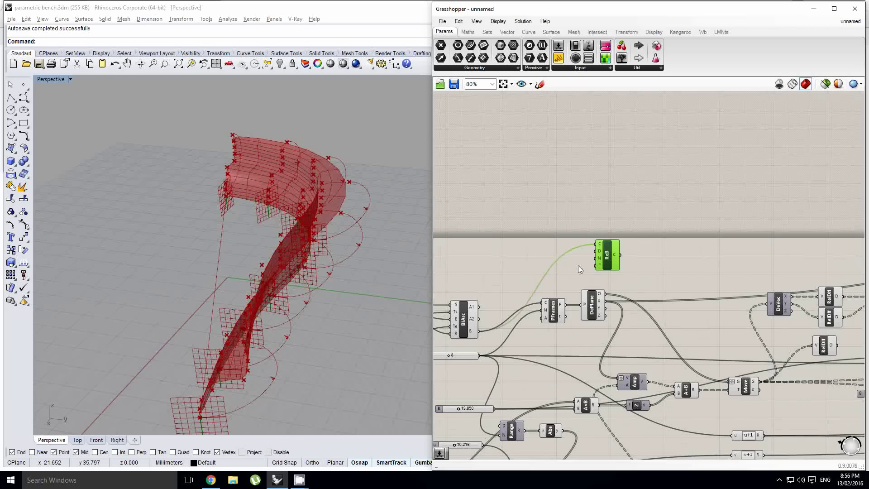
pyautogui.moveTo(317, 277); pyautogui.dragTo(371, 262, button='right')
# Add a whole-number slider with a maximum of 10, set to 5, and connect it to ReB's N input
pyautogui.moveTo(499, 258); pyautogui.dragTo(557, 257, button='right')
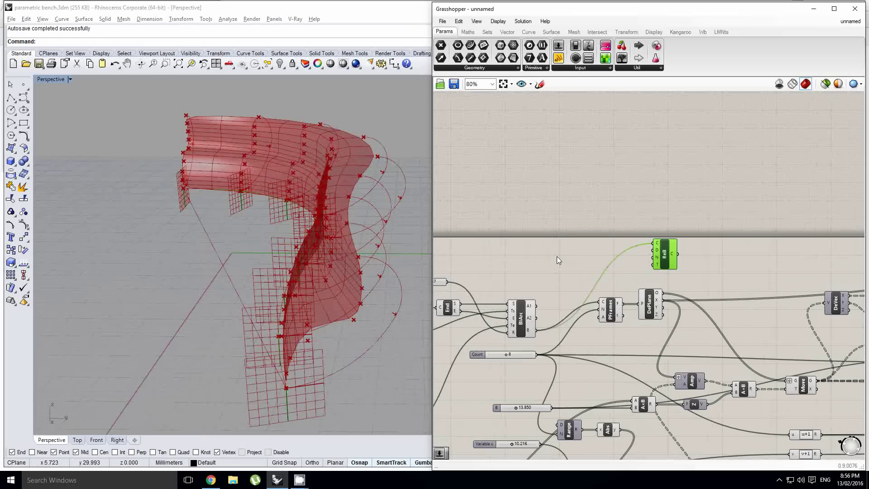
pyautogui.scroll(4, 572, 237)
pyautogui.moveTo(519, 216); pyautogui.dragTo(517, 270)
pyautogui.doubleClick(518, 270)
pyautogui.doubleClick(518, 296)
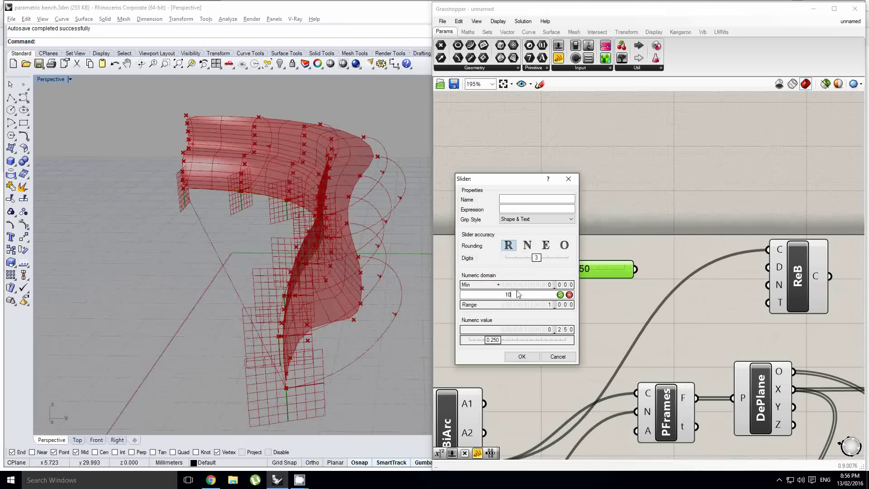
pyautogui.click(522, 356)
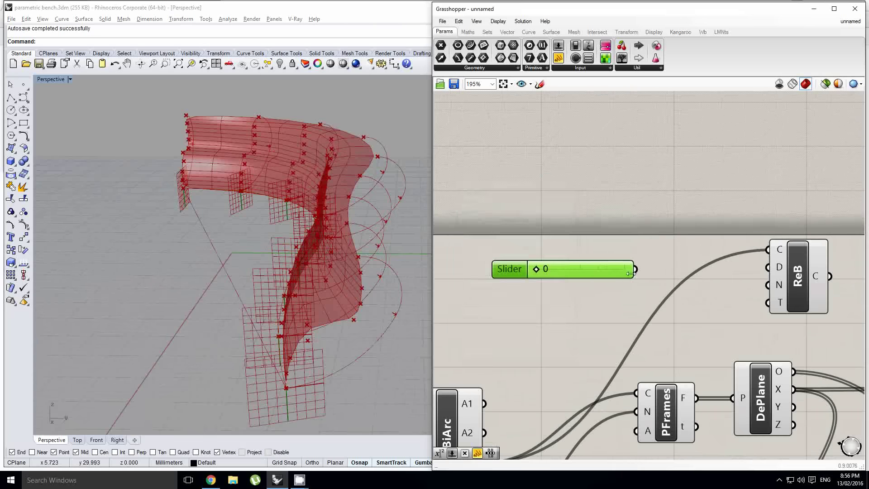
pyautogui.moveTo(764, 285); pyautogui.dragTo(767, 285)
pyautogui.moveTo(573, 267); pyautogui.dragTo(584, 289)
# Add a Curvature component beside ReB and connect ReB's C output to its C input
pyautogui.moveTo(723, 240); pyautogui.dragTo(528, 248, button='right')
pyautogui.click(733, 251)
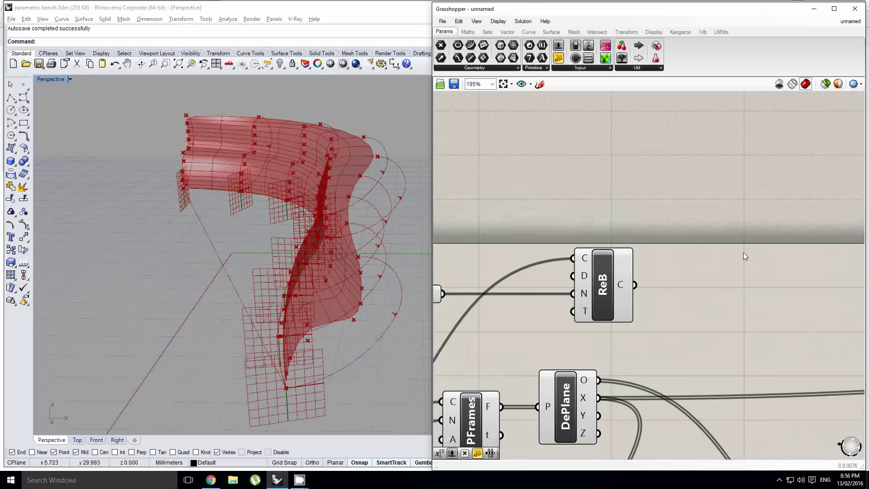
pyautogui.doubleClick(744, 252)
pyautogui.write('curva')
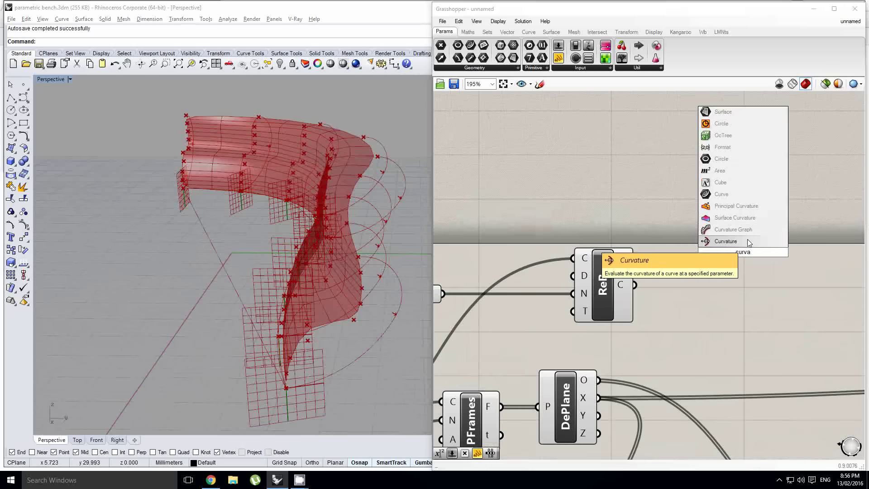
pyautogui.click(729, 241)
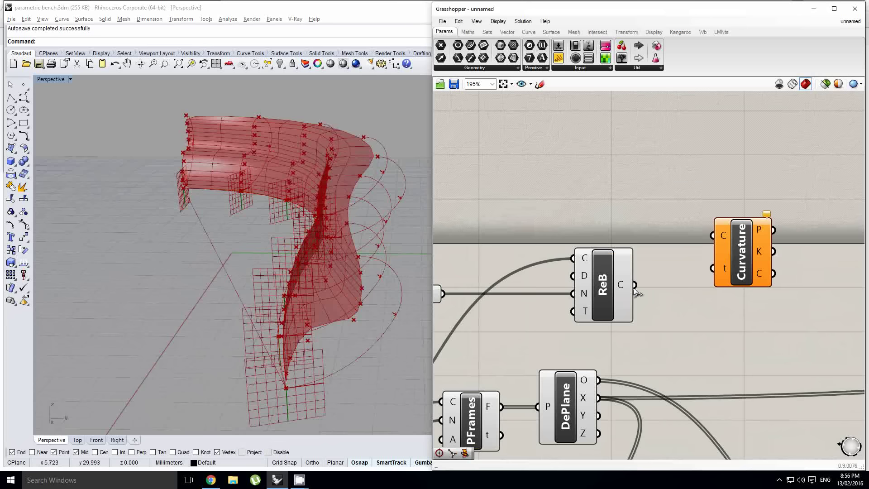
pyautogui.moveTo(723, 232); pyautogui.dragTo(749, 302)
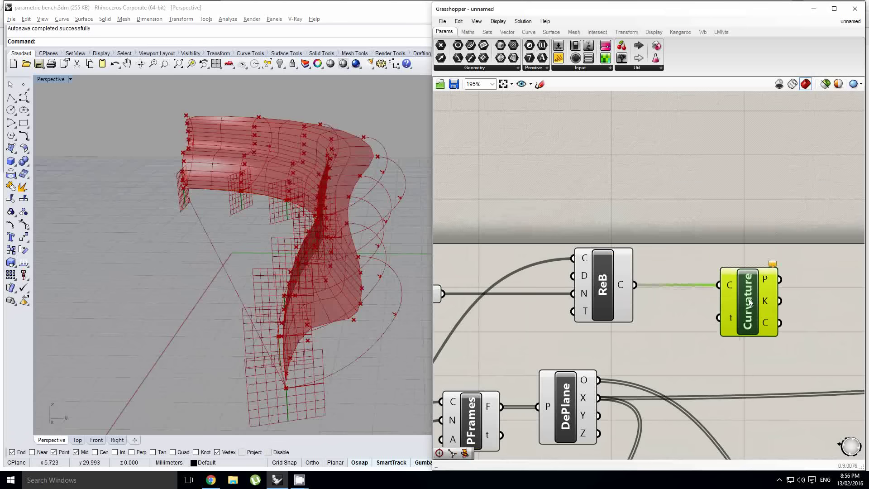
pyautogui.doubleClick(695, 217)
pyautogui.write('c')
pyautogui.press('Escape')
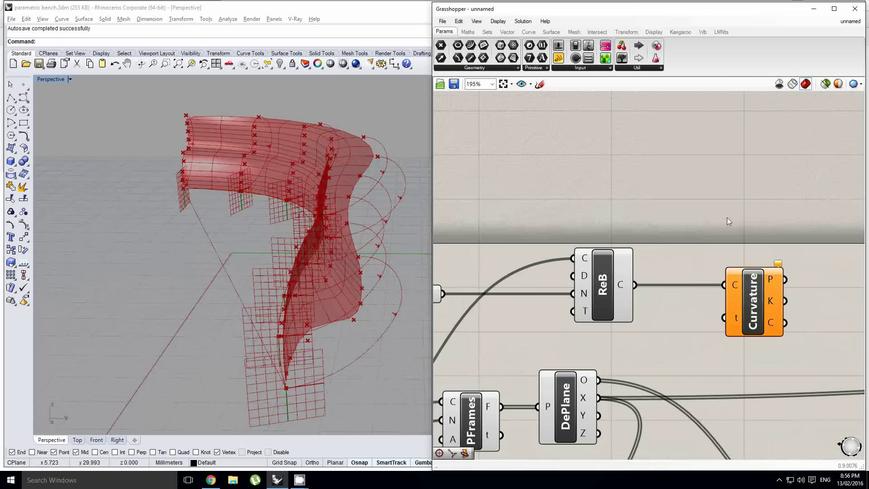
# Move the ReB component farther from the Curvature component to make room between them
pyautogui.moveTo(735, 290)
pyautogui.moveTo(692, 260); pyautogui.dragTo(670, 252, button='right')
pyautogui.click(719, 239)
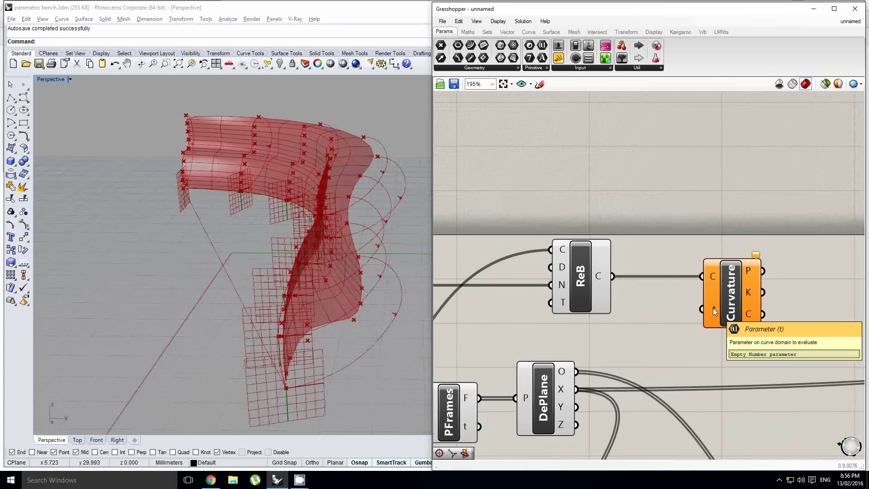
pyautogui.moveTo(539, 261); pyautogui.dragTo(610, 181, button='right')
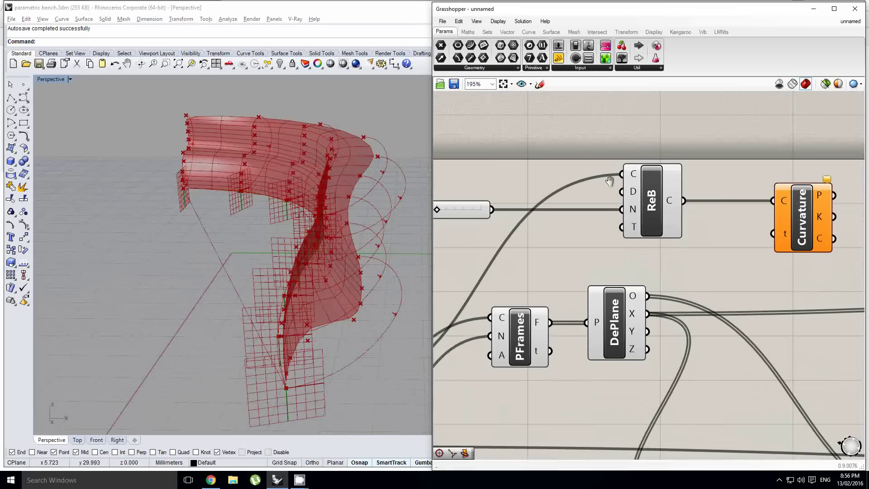
pyautogui.moveTo(663, 217); pyautogui.dragTo(631, 217)
pyautogui.click(535, 357)
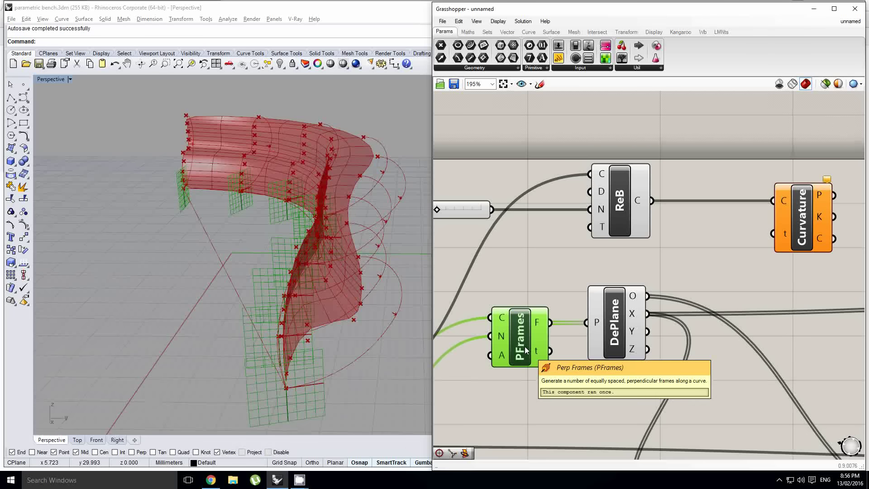
# Add a Curve Closest Point component and connect the B output of the BiArc feeding PFrames to its C input
pyautogui.doubleClick(725, 158)
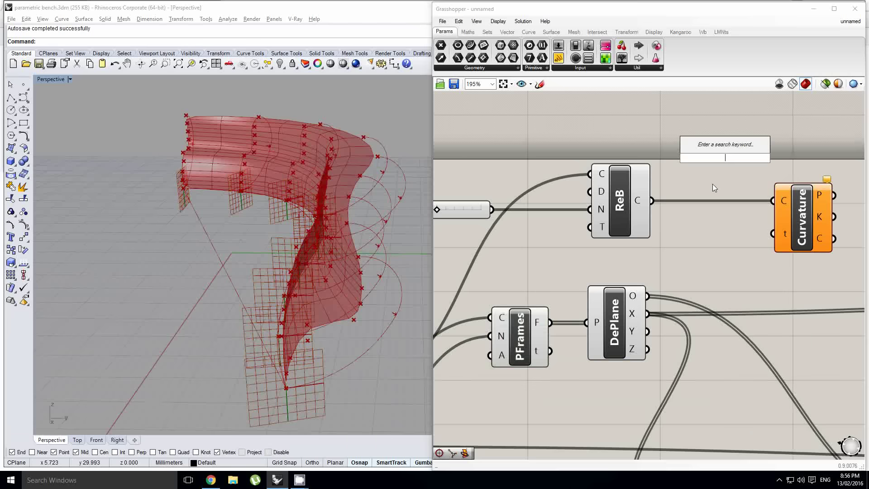
pyautogui.write('curve cp')
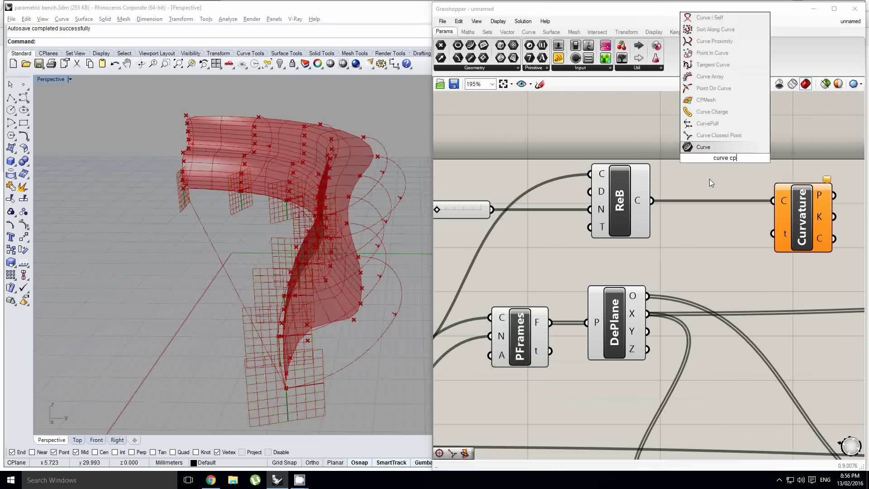
pyautogui.press('Up')
pyautogui.press('Return')
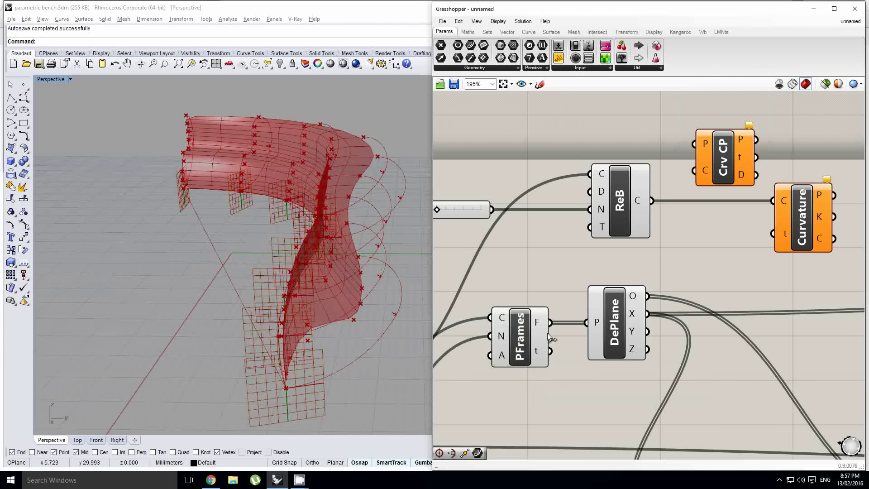
pyautogui.scroll(-2, 588, 297)
pyautogui.moveTo(530, 290); pyautogui.dragTo(610, 278, button='right')
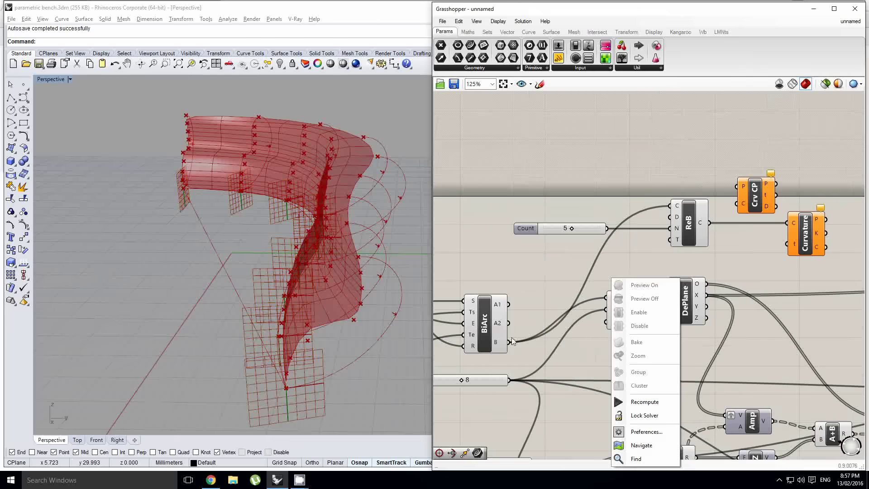
pyautogui.moveTo(511, 342); pyautogui.dragTo(738, 204)
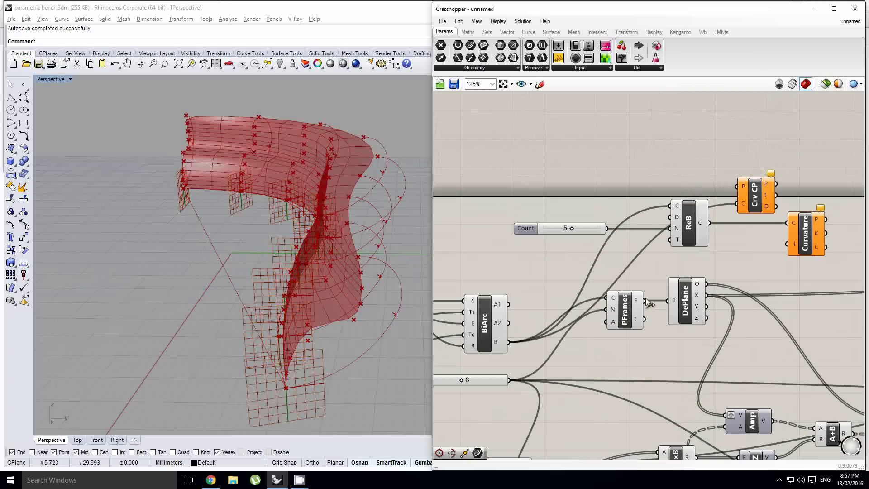
# Connect DePlane's O output to Crv CP's P input, and Crv CP's t output to Curvature's t input
pyautogui.moveTo(737, 186); pyautogui.dragTo(738, 187)
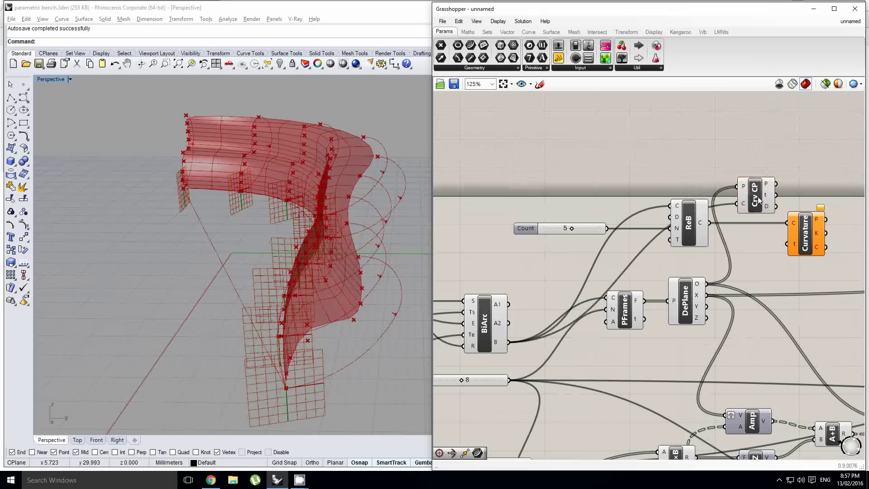
pyautogui.scroll(1, 758, 197)
pyautogui.moveTo(758, 197); pyautogui.dragTo(571, 201, button='right')
pyautogui.click(570, 194)
pyautogui.moveTo(567, 206); pyautogui.dragTo(609, 262)
pyautogui.scroll(-1, 720, 243)
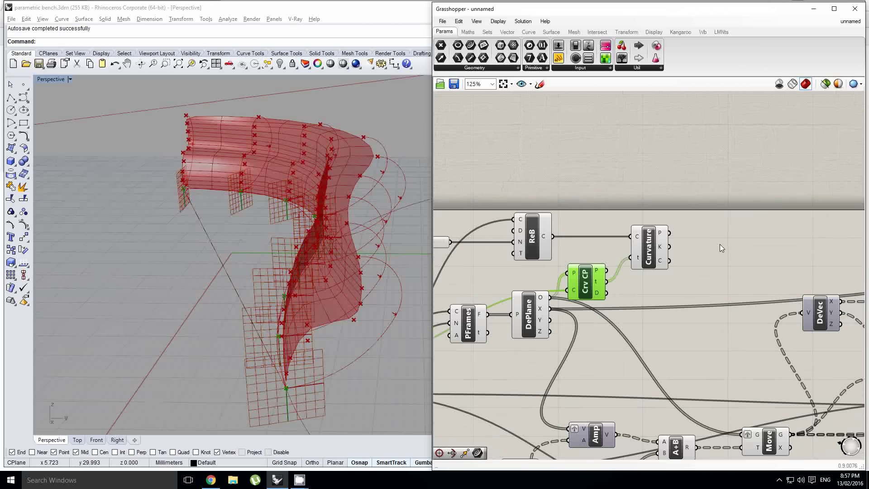
pyautogui.moveTo(724, 244); pyautogui.dragTo(576, 256, button='right')
pyautogui.click(551, 262)
# Try values of 3 and 10 on ReB's Count slider and compare the curvature circles around the bench
pyautogui.scroll(1, 522, 263)
pyautogui.moveTo(229, 230); pyautogui.dragTo(289, 242, button='right')
pyautogui.moveTo(508, 248); pyautogui.dragTo(782, 250, button='right')
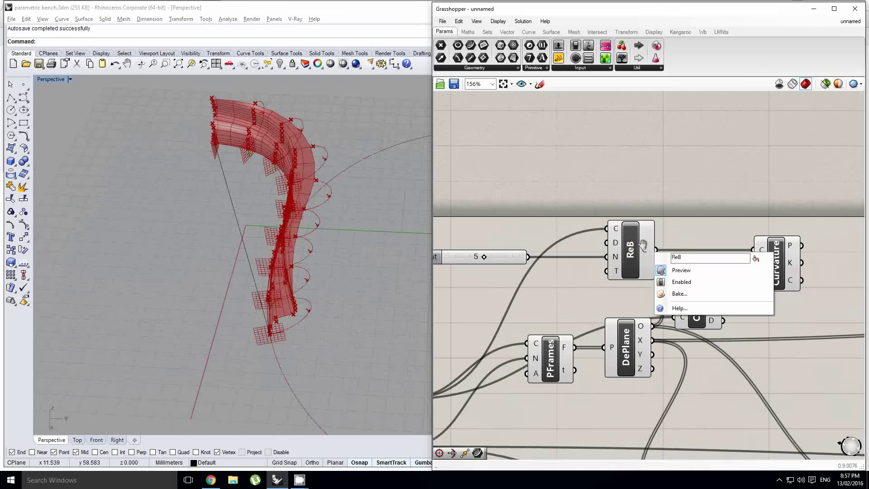
pyautogui.moveTo(501, 278); pyautogui.dragTo(568, 282, button='right')
pyautogui.scroll(3, 569, 284)
pyautogui.moveTo(534, 236)
pyautogui.mouseDown()
pyautogui.moveTo(590, 237)
pyautogui.moveTo(521, 239)
pyautogui.mouseUp()
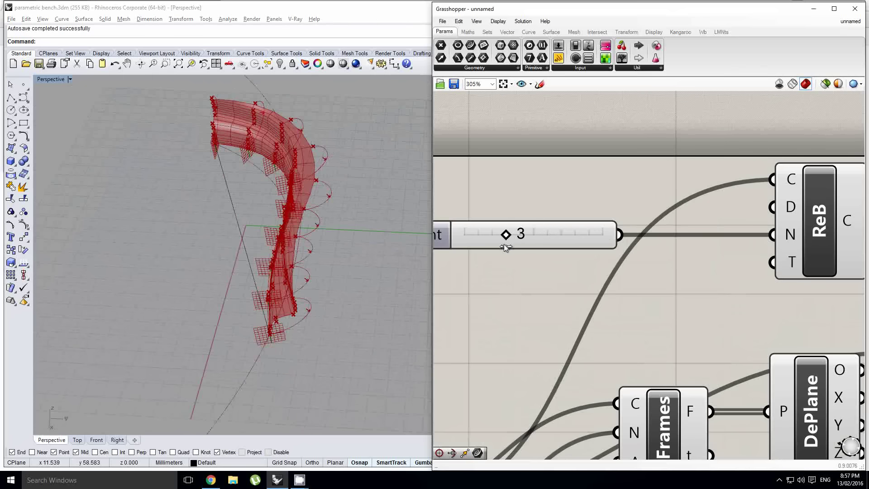
pyautogui.moveTo(461, 242); pyautogui.dragTo(646, 236)
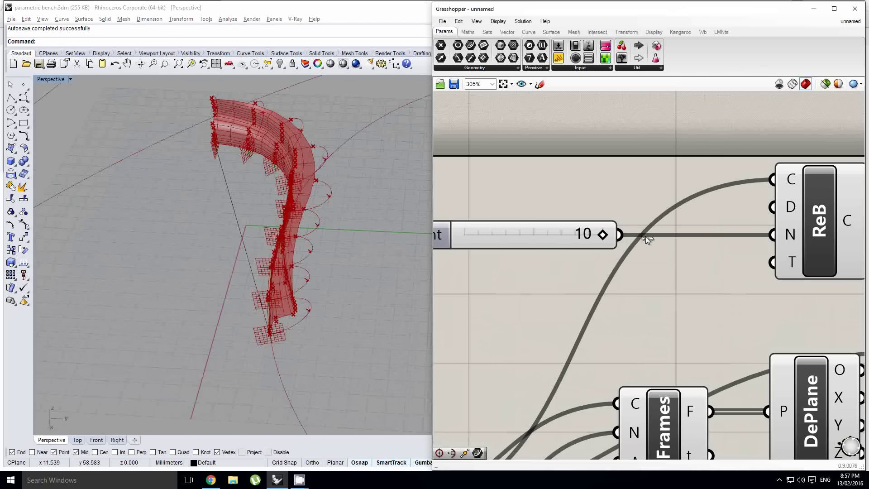
pyautogui.scroll(-3, 471, 257)
pyautogui.moveTo(471, 257); pyautogui.dragTo(555, 247, button='right')
pyautogui.click(291, 271)
pyautogui.scroll(-10, 291, 270)
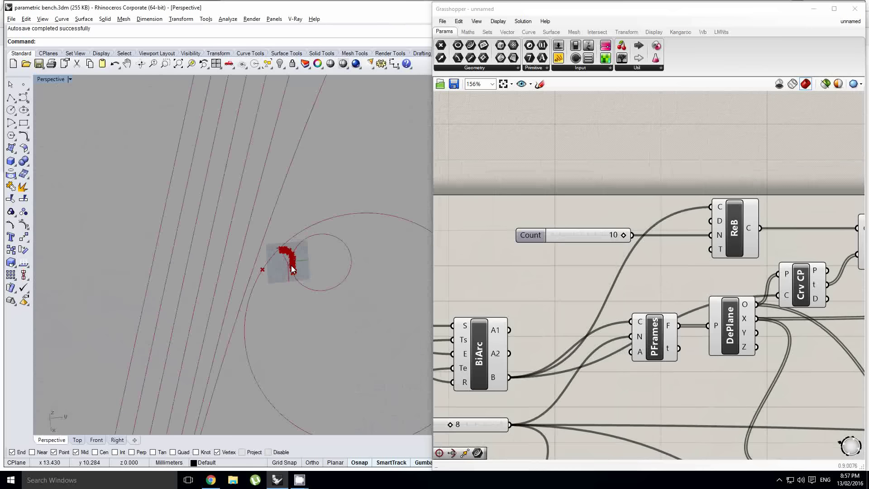
pyautogui.scroll(10, 292, 270)
pyautogui.moveTo(334, 255); pyautogui.dragTo(301, 232, button='right')
# Set the maximum of ReB's Count slider to 20
pyautogui.moveTo(546, 243); pyautogui.dragTo(526, 248, button='right')
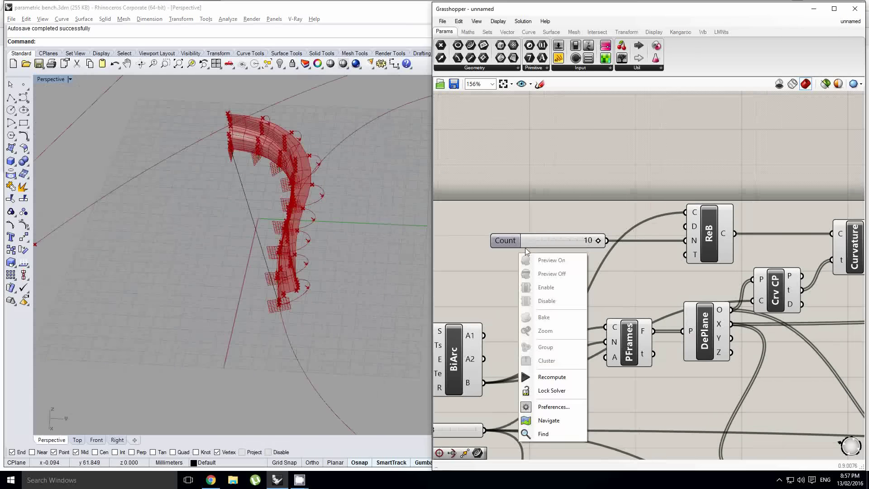
pyautogui.scroll(1, 526, 249)
pyautogui.click(513, 245)
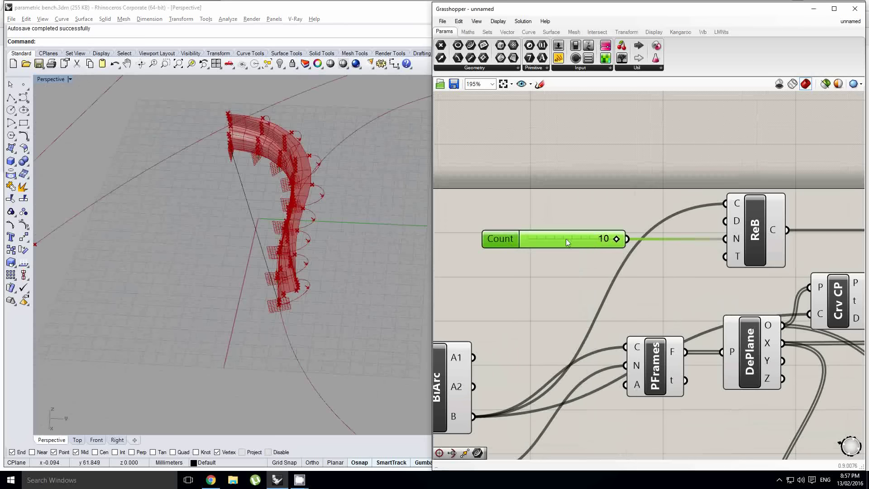
pyautogui.doubleClick(512, 237)
pyautogui.click(513, 264)
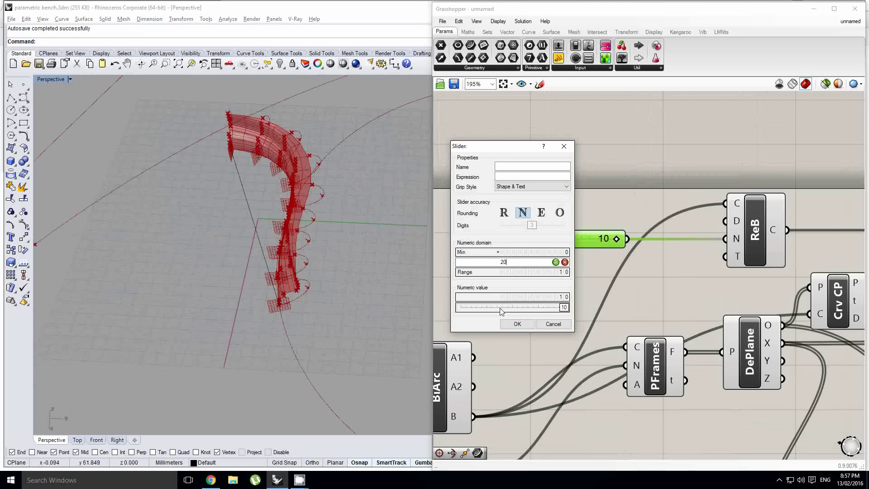
pyautogui.write('20')
pyautogui.press('Return')
pyautogui.click(524, 328)
# Invert ReB's T input and set its Count slider to 5
pyautogui.rightClick(734, 262)
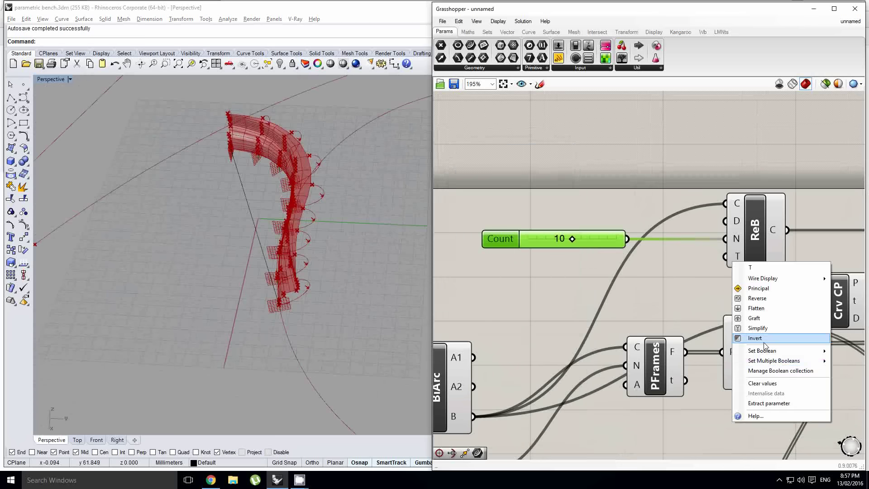
pyautogui.click(764, 341)
pyautogui.scroll(1, 570, 246)
pyautogui.moveTo(573, 239); pyautogui.dragTo(546, 244)
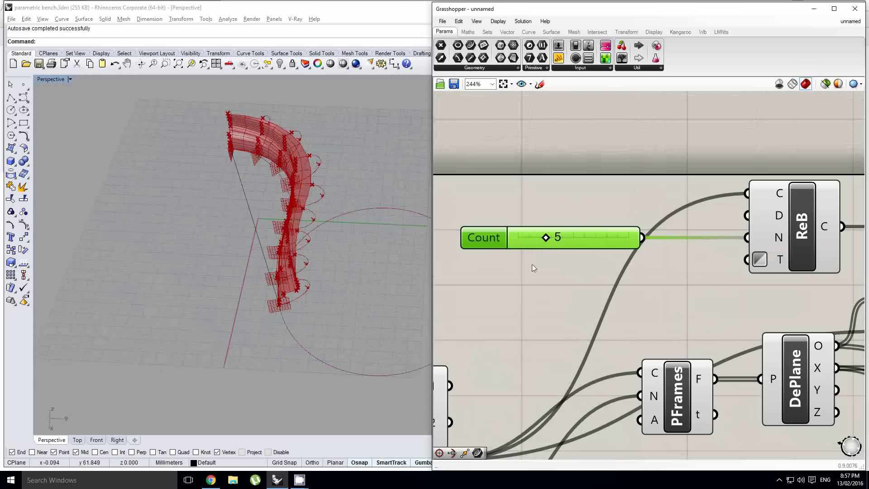
# Adjust the two MD sliders controlling the BiArc tangents to about (-1.0, -0.41) and (-0.02, -1.0)
pyautogui.moveTo(466, 317); pyautogui.dragTo(640, 210, button='right')
pyautogui.click(637, 191)
pyautogui.scroll(-5, 785, 202)
pyautogui.scroll(2, 627, 232)
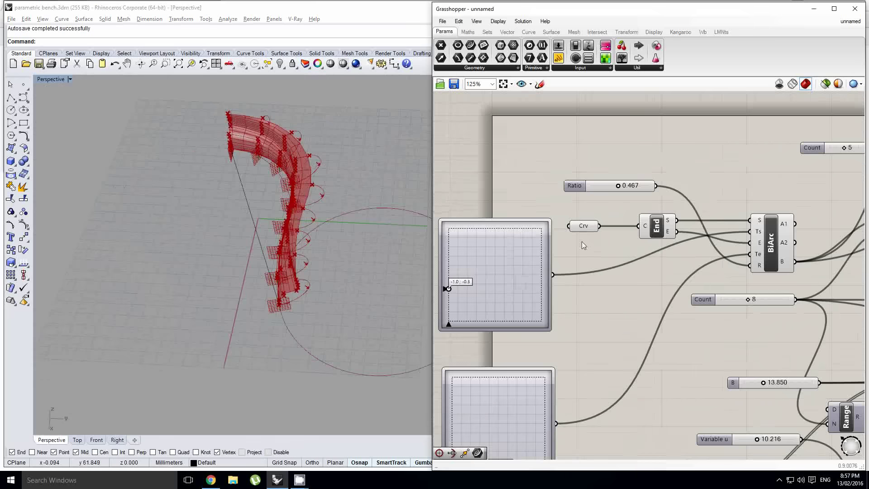
pyautogui.moveTo(447, 290); pyautogui.dragTo(443, 295)
pyautogui.moveTo(654, 331); pyautogui.dragTo(666, 253, button='right')
pyautogui.rightClick(664, 249)
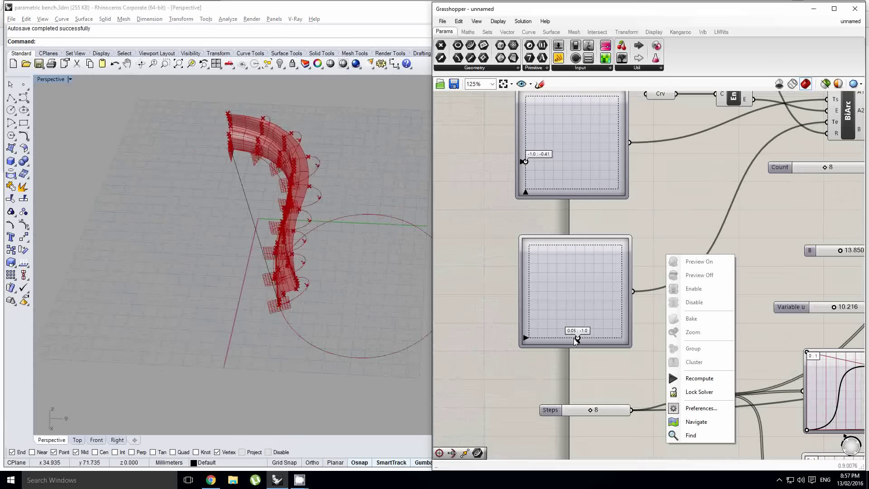
pyautogui.click(577, 340)
pyautogui.moveTo(577, 341); pyautogui.dragTo(573, 339)
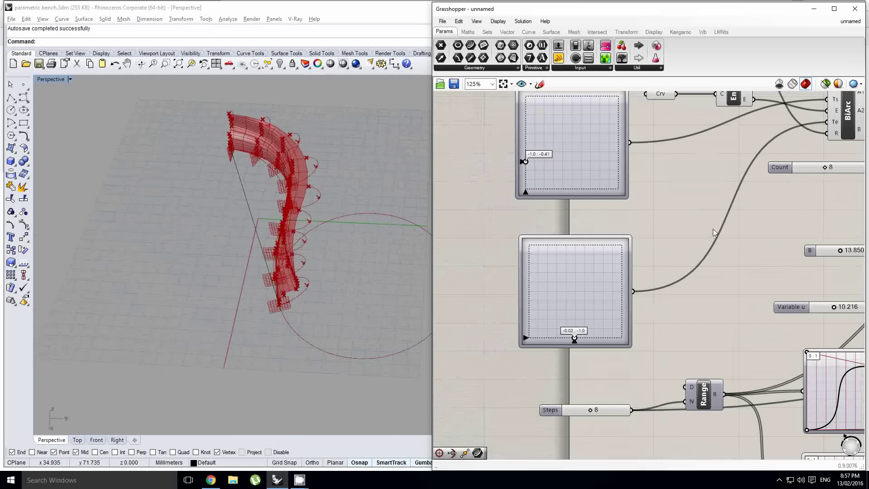
# Return to the Curvature component and check its warning
pyautogui.scroll(-4, 713, 229)
pyautogui.moveTo(713, 229); pyautogui.dragTo(610, 287, button='right')
pyautogui.scroll(3, 682, 232)
pyautogui.moveTo(681, 231); pyautogui.dragTo(542, 275, button='right')
pyautogui.click(573, 224)
pyautogui.scroll(1, 579, 226)
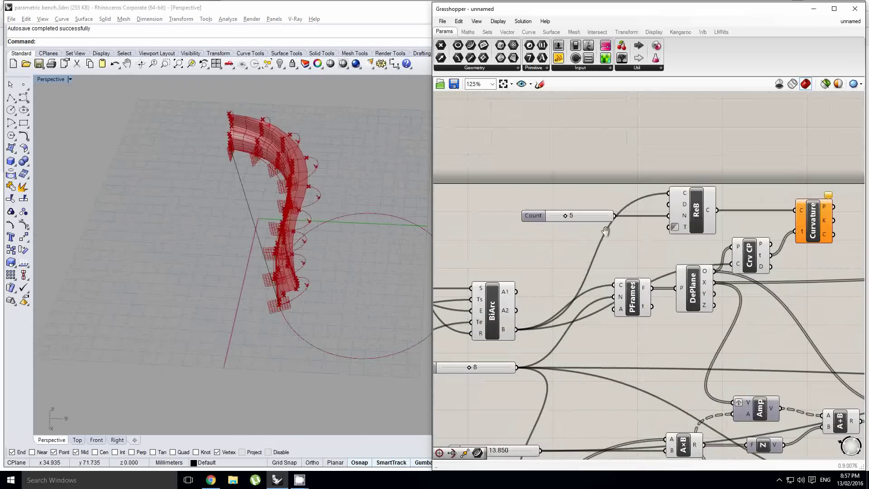
pyautogui.moveTo(615, 231); pyautogui.dragTo(552, 253, button='right')
pyautogui.scroll(1, 619, 227)
pyautogui.moveTo(646, 231); pyautogui.dragTo(521, 230, button='right')
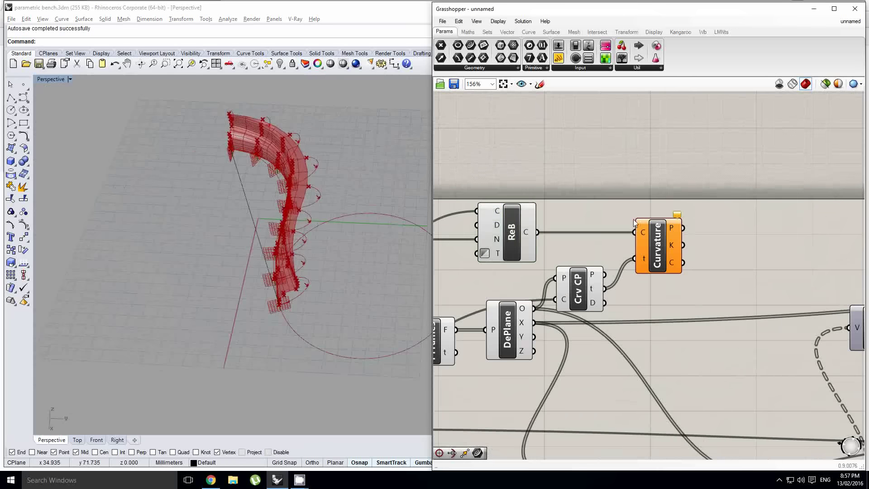
pyautogui.moveTo(661, 255); pyautogui.dragTo(624, 259, button='right')
pyautogui.rightClick(624, 258)
pyautogui.click(636, 233)
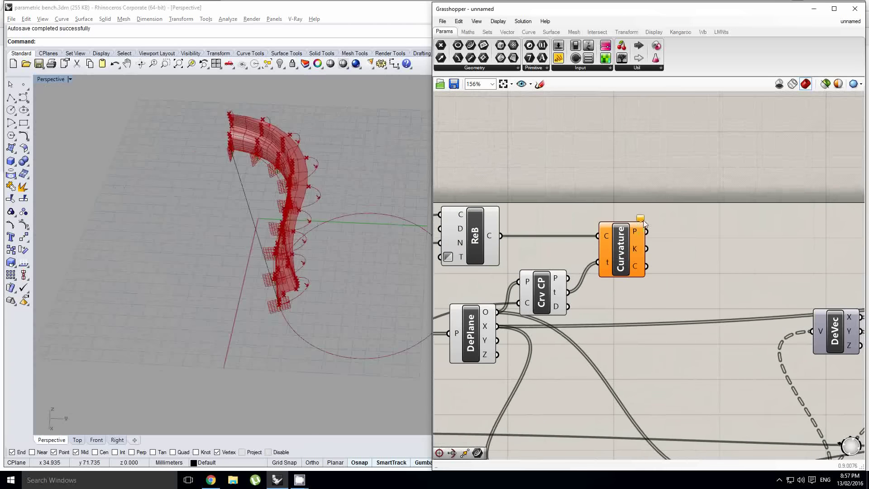
pyautogui.click(641, 215)
# Try a value of 4 on ReB's Count slider and examine the full extent of the curvature circles
pyautogui.moveTo(304, 226); pyautogui.dragTo(324, 219, button='right')
pyautogui.moveTo(516, 236); pyautogui.dragTo(625, 213, button='right')
pyautogui.scroll(-1, 676, 196)
pyautogui.scroll(1, 650, 249)
pyautogui.click(626, 214)
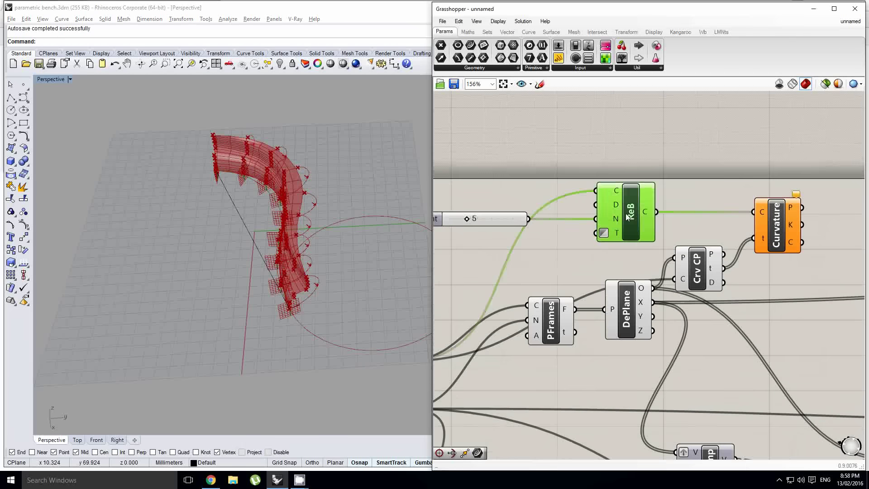
pyautogui.moveTo(544, 226); pyautogui.dragTo(614, 222, button='right')
pyautogui.moveTo(537, 215); pyautogui.dragTo(534, 216)
pyautogui.moveTo(345, 212); pyautogui.dragTo(300, 234, button='right')
pyautogui.scroll(-20, 293, 237)
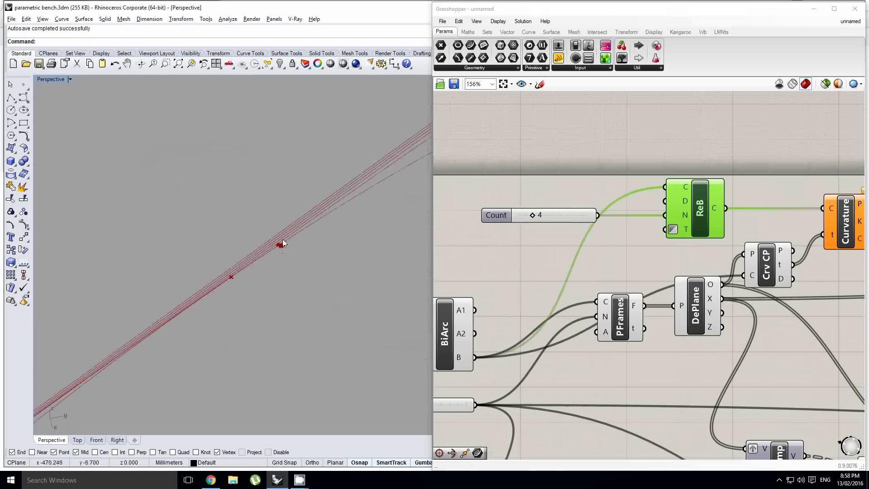
pyautogui.scroll(-8, 283, 243)
# Try a value of 8 on ReB's Count slider and inspect the curvature circles around the bench
pyautogui.moveTo(525, 223); pyautogui.dragTo(542, 233, button='right')
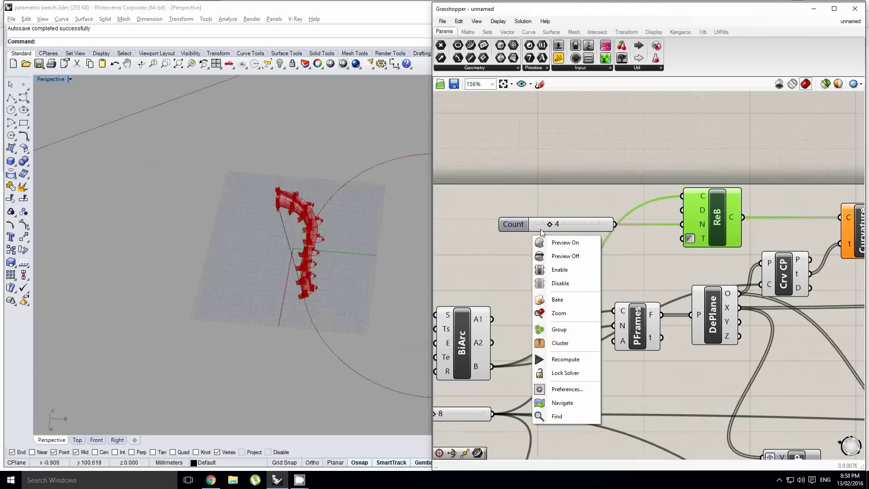
pyautogui.scroll(1, 545, 231)
pyautogui.moveTo(550, 226); pyautogui.dragTo(566, 225)
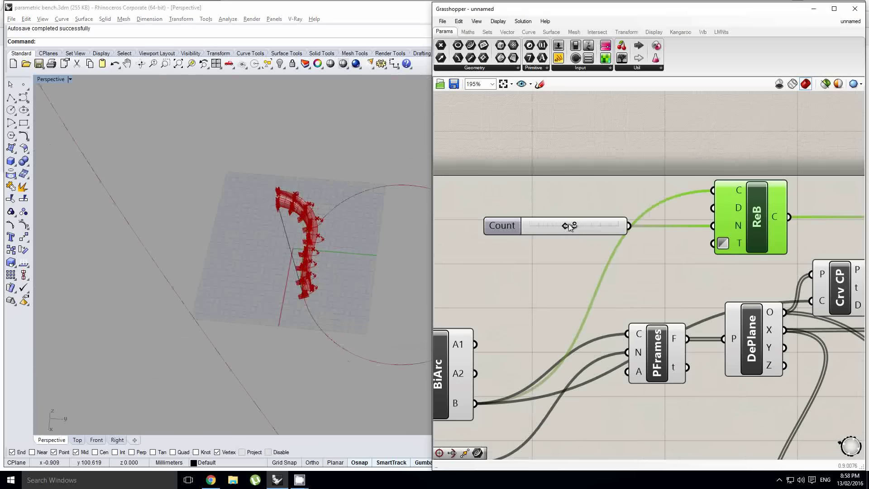
pyautogui.click(260, 278)
pyautogui.scroll(-6, 295, 283)
pyautogui.scroll(10, 307, 290)
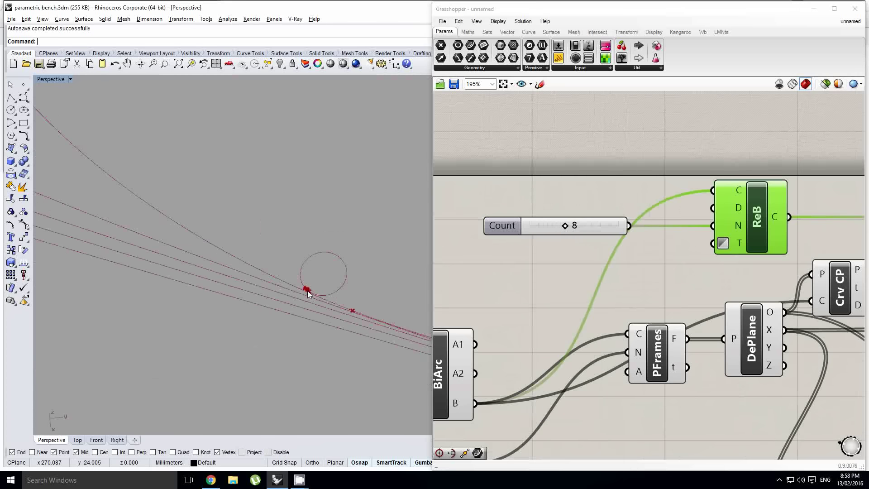
pyautogui.scroll(8, 307, 291)
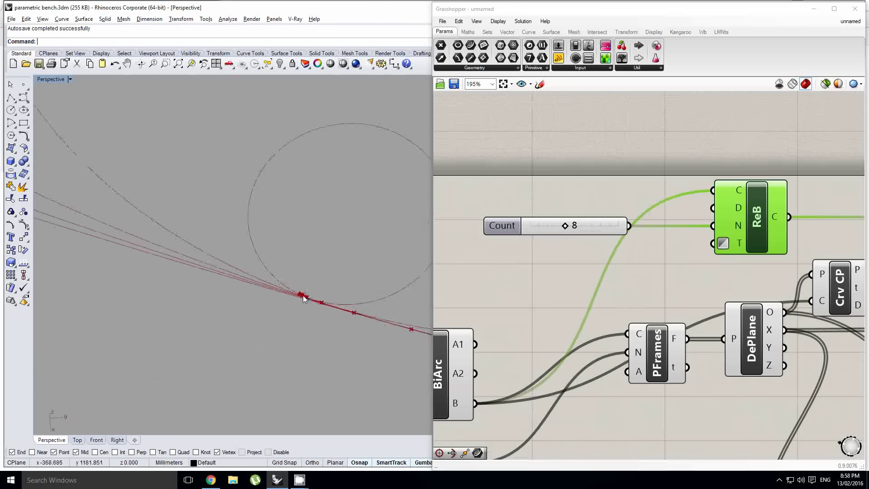
pyautogui.scroll(15, 253, 279)
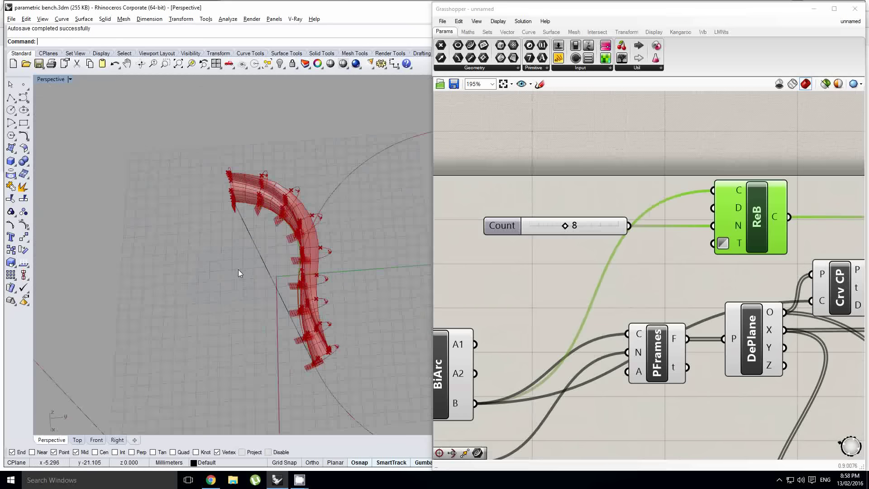
pyautogui.moveTo(281, 268); pyautogui.dragTo(265, 229, button='right')
pyautogui.scroll(-8, 267, 231)
# Add a Panel connected to Curvature's C output and enlarge it to show the whole list
pyautogui.moveTo(581, 245); pyautogui.dragTo(509, 259, button='right')
pyautogui.click(585, 245)
pyautogui.moveTo(602, 225); pyautogui.dragTo(562, 239, button='right')
pyautogui.scroll(-5, 500, 226)
pyautogui.scroll(2, 604, 222)
pyautogui.scroll(3, 562, 237)
pyautogui.moveTo(553, 265)
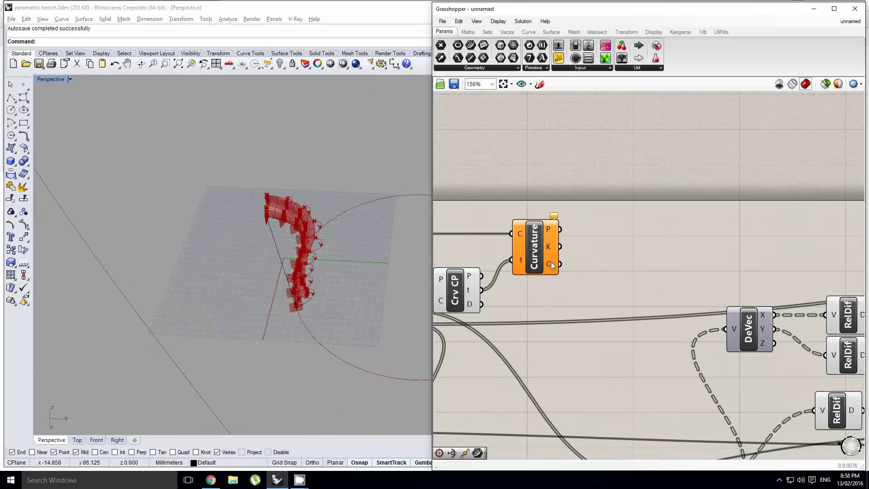
pyautogui.moveTo(572, 243); pyautogui.dragTo(624, 243, button='right')
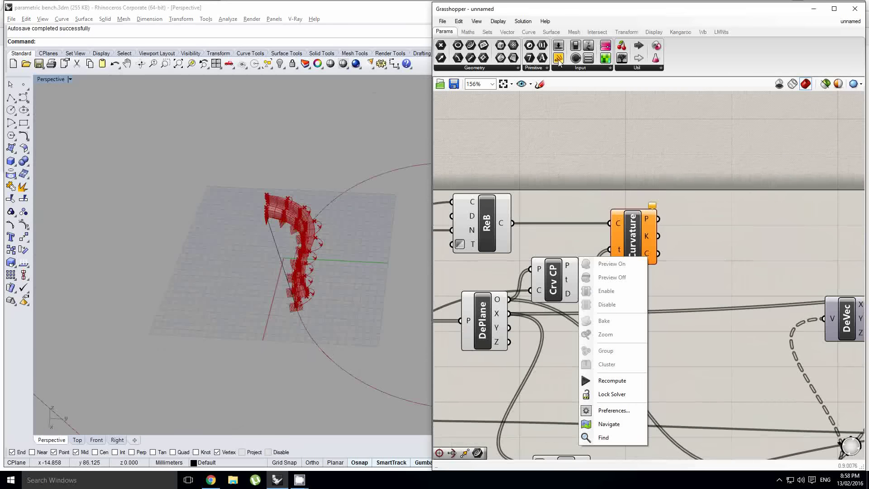
pyautogui.moveTo(559, 59); pyautogui.dragTo(700, 215)
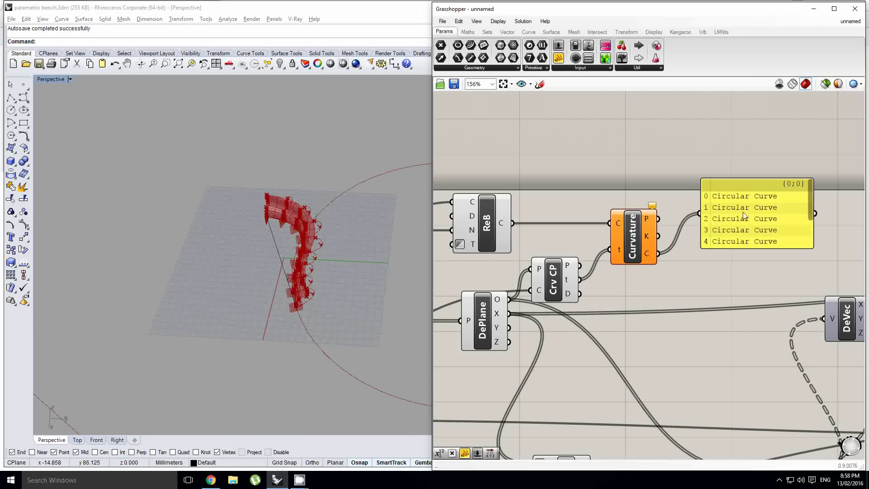
pyautogui.moveTo(753, 248); pyautogui.dragTo(752, 302)
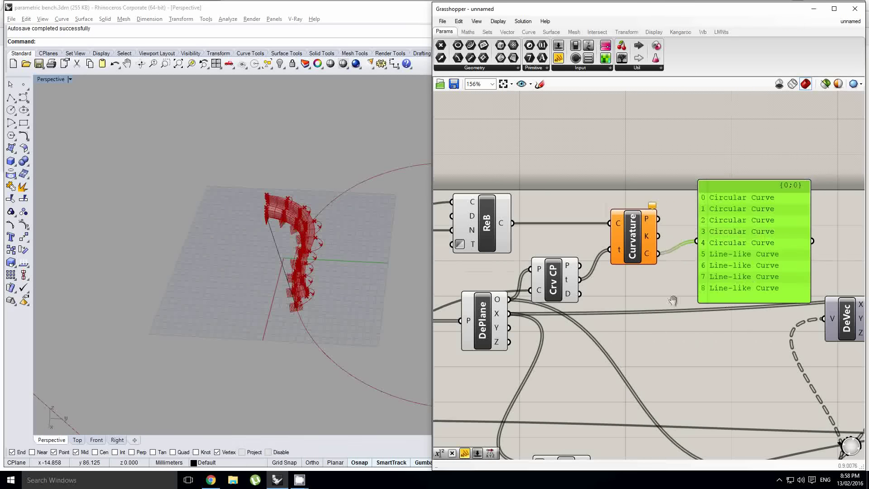
# Raise the maximum of ReB's Count slider to 30 and set its value to 30
pyautogui.scroll(-1, 665, 304)
pyautogui.moveTo(664, 304); pyautogui.dragTo(750, 277, button='right')
pyautogui.click(522, 231)
pyautogui.moveTo(485, 218); pyautogui.dragTo(530, 219)
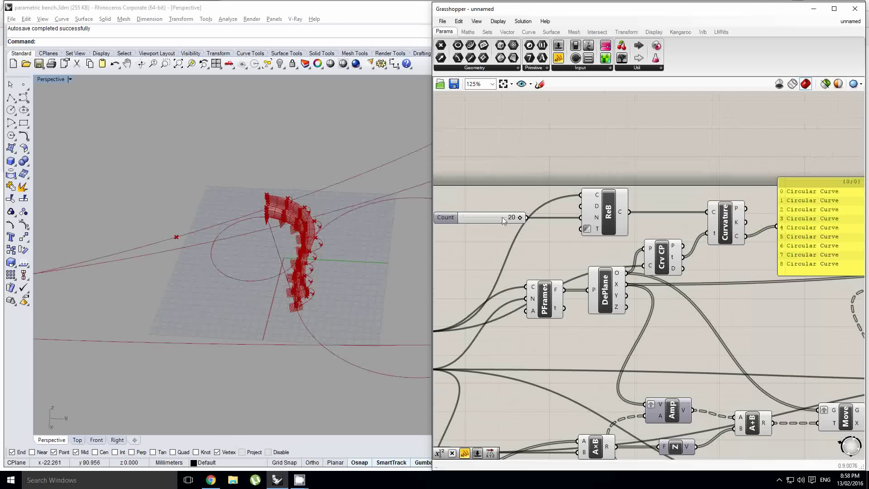
pyautogui.doubleClick(451, 220)
pyautogui.doubleClick(452, 246)
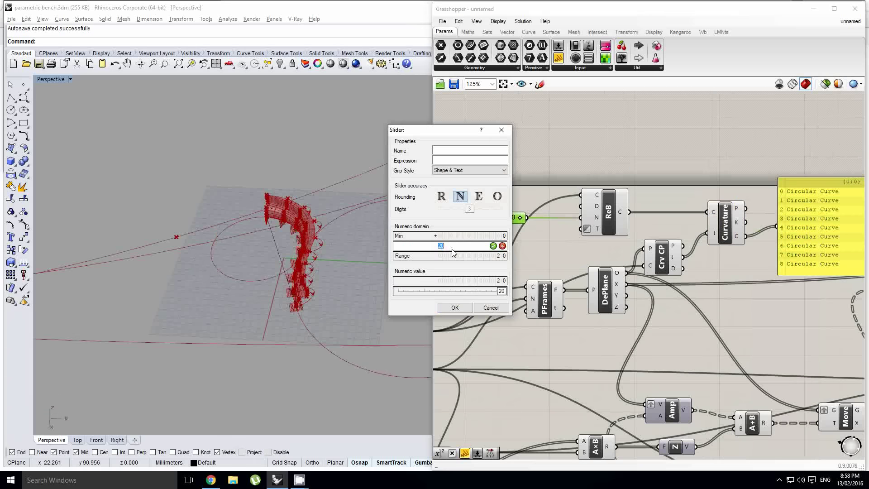
pyautogui.click(455, 307)
pyautogui.moveTo(501, 219); pyautogui.dragTo(586, 230)
# Examine the curvature circles along the bench and the list of curve types in the Panel
pyautogui.moveTo(256, 256); pyautogui.dragTo(250, 266, button='right')
pyautogui.scroll(-10, 252, 266)
pyautogui.scroll(-10, 271, 276)
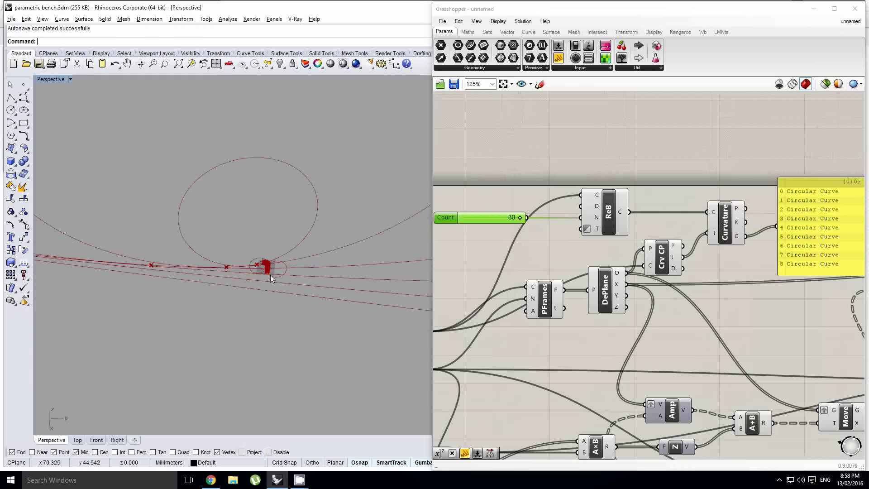
pyautogui.scroll(15, 306, 321)
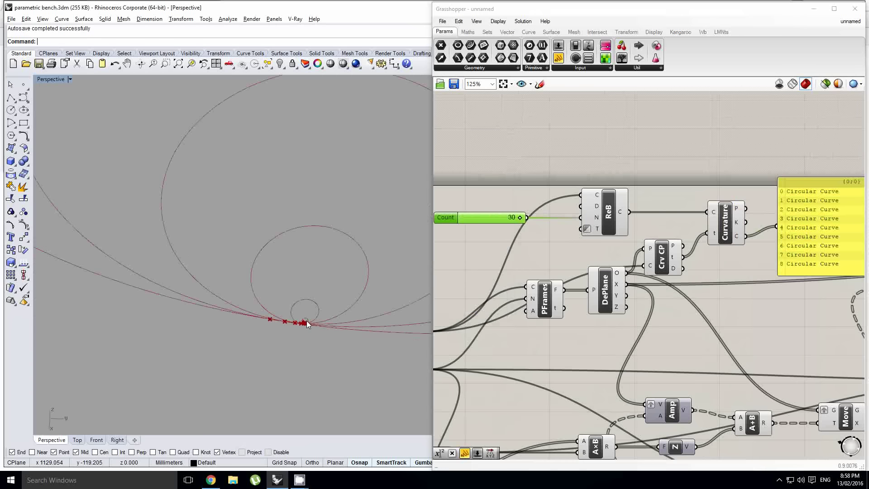
pyautogui.moveTo(389, 309); pyautogui.dragTo(354, 310, button='right')
pyautogui.scroll(3, 354, 310)
pyautogui.scroll(-7, 765, 266)
pyautogui.moveTo(765, 266); pyautogui.dragTo(637, 268, button='right')
pyautogui.scroll(9, 670, 264)
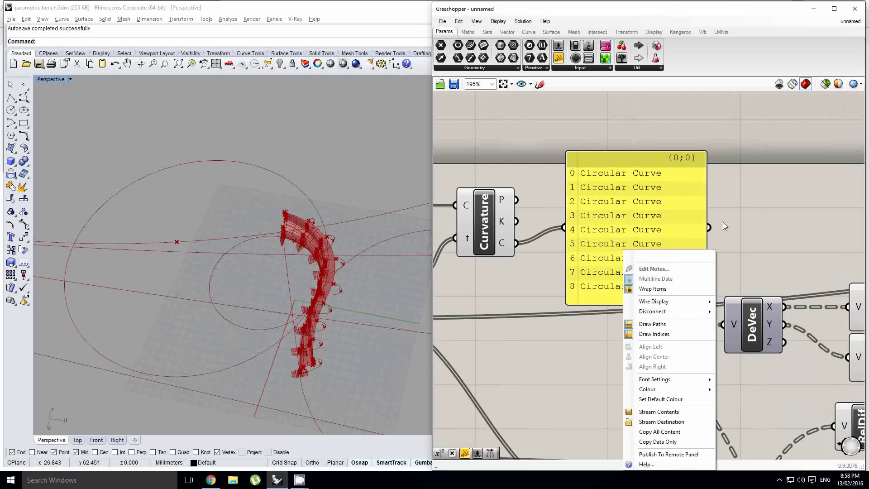
# Add a Remap Numbers component beside the Panel that lists the curvature circles
pyautogui.moveTo(755, 216); pyautogui.dragTo(491, 254, button='right')
pyautogui.scroll(-7, 604, 220)
pyautogui.click(604, 220)
pyautogui.scroll(1, 593, 221)
pyautogui.doubleClick(595, 220)
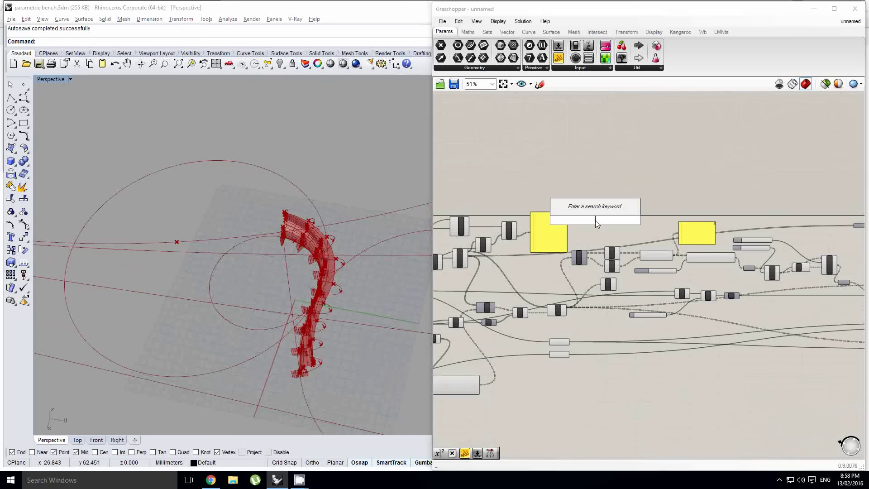
pyautogui.write('remap')
pyautogui.press('Return')
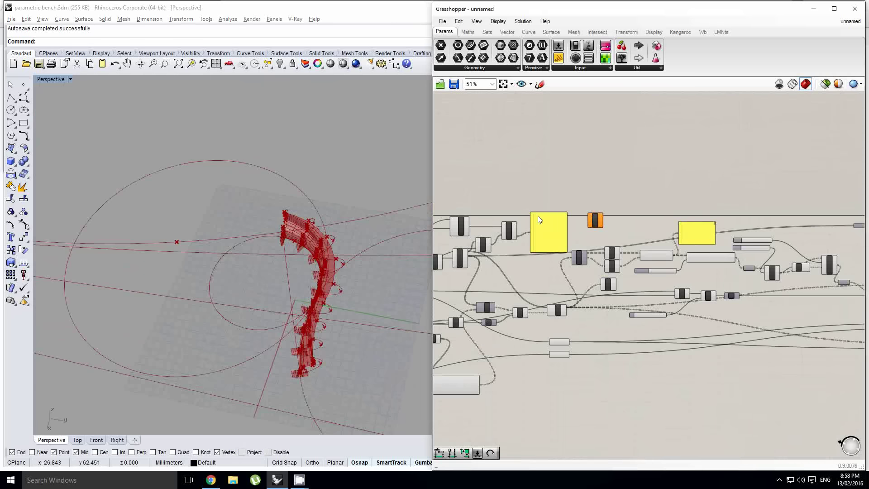
# Add a Deconstruct Arc component above the circle list Panel and connect Curvature's C output to its A input
pyautogui.scroll(3, 537, 216)
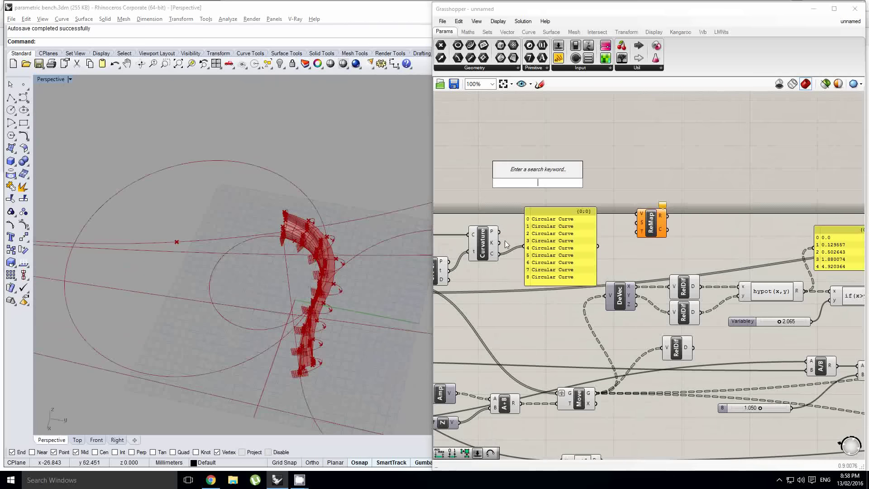
pyautogui.scroll(2, 490, 256)
pyautogui.doubleClick(520, 171)
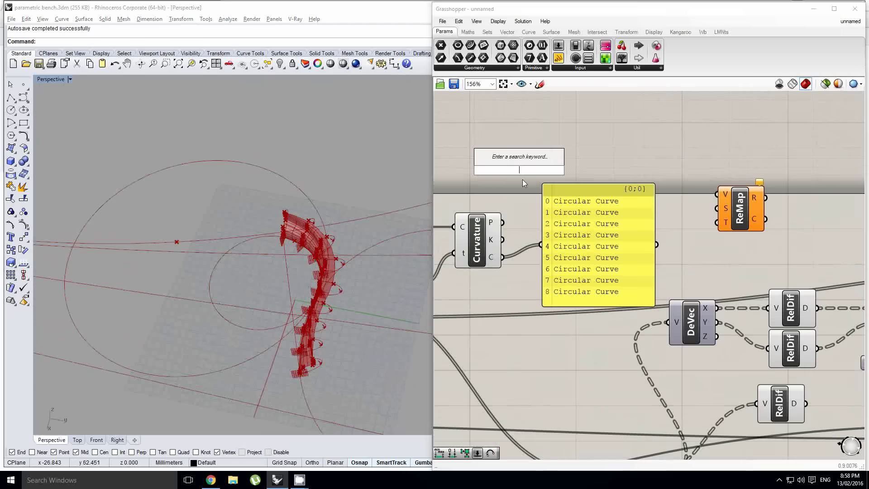
pyautogui.click(523, 179)
pyautogui.click(582, 211)
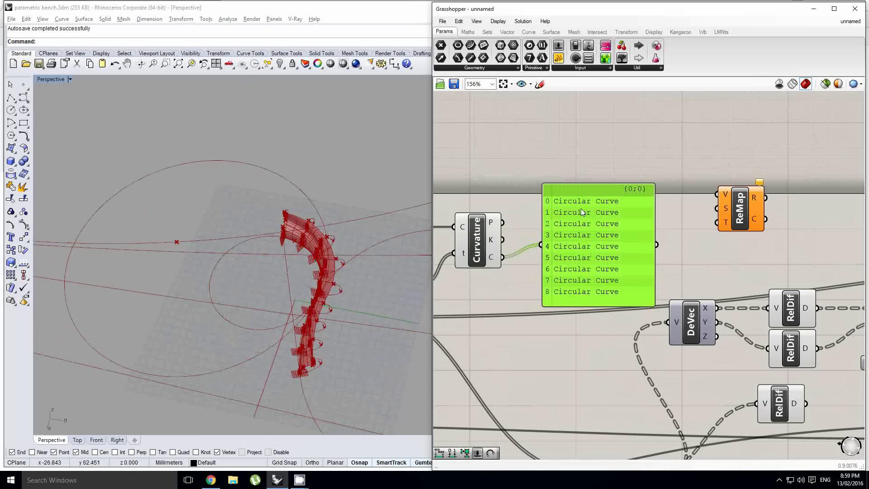
pyautogui.scroll(-4, 473, 34)
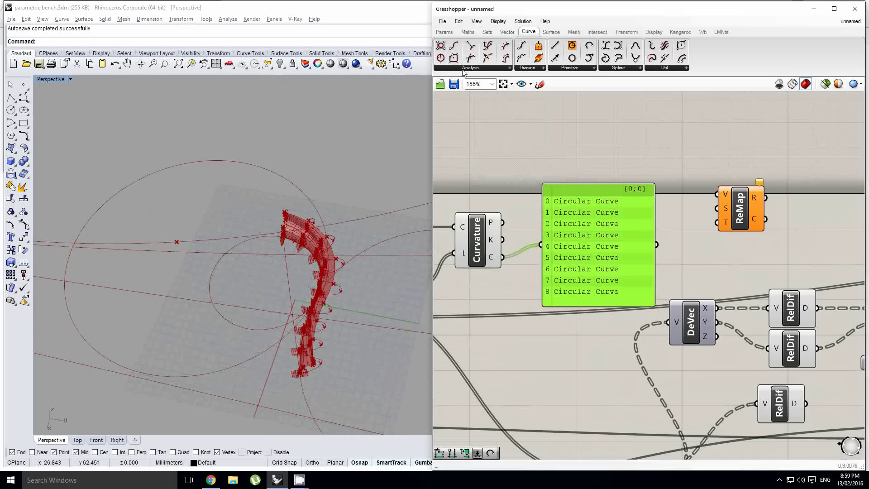
pyautogui.click(471, 67)
pyautogui.click(456, 96)
pyautogui.click(559, 142)
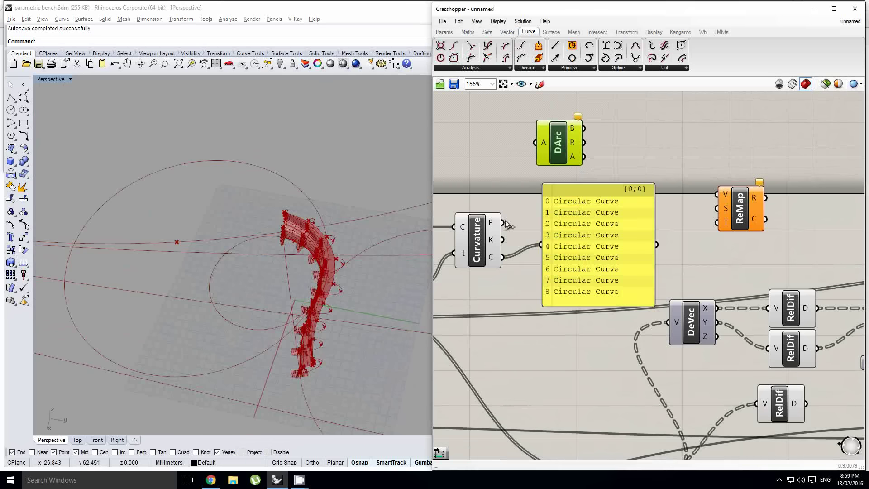
pyautogui.moveTo(502, 258); pyautogui.dragTo(540, 146)
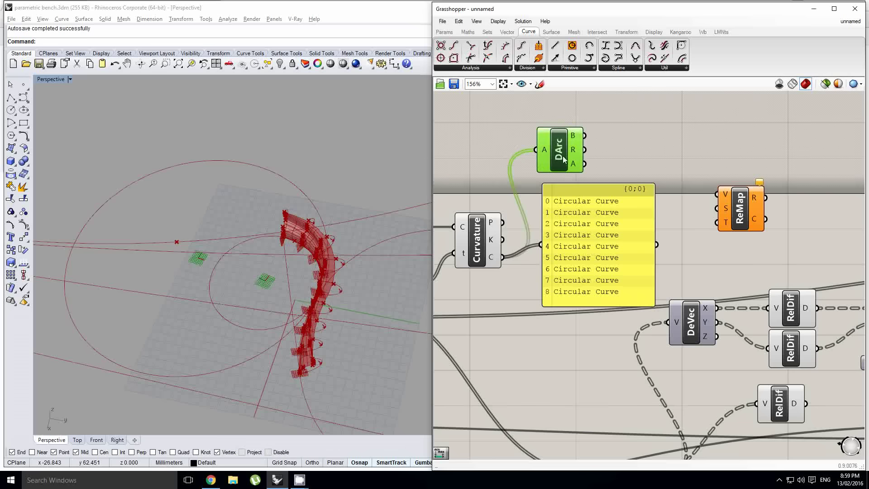
# Connect Deconstruct Arc's R output to Remap Numbers' V input and, through a new Bounds component, to its S input
pyautogui.moveTo(574, 153)
pyautogui.moveTo(643, 148); pyautogui.dragTo(709, 222)
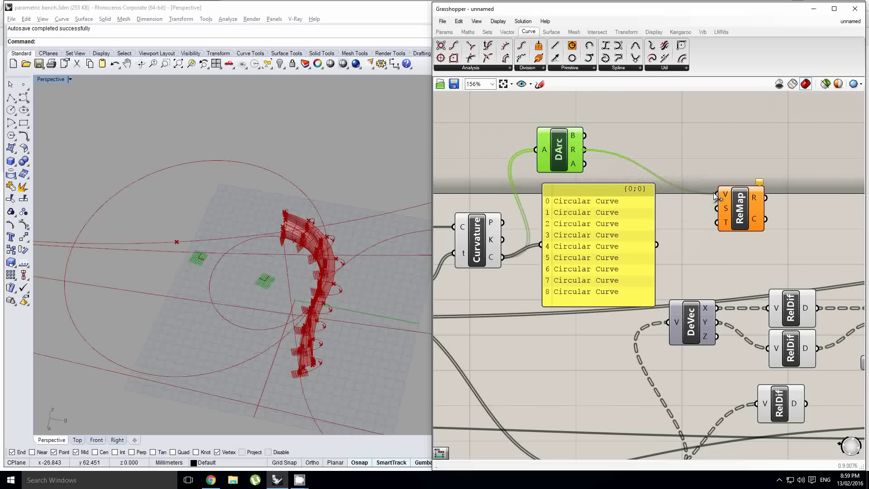
pyautogui.doubleClick(619, 127)
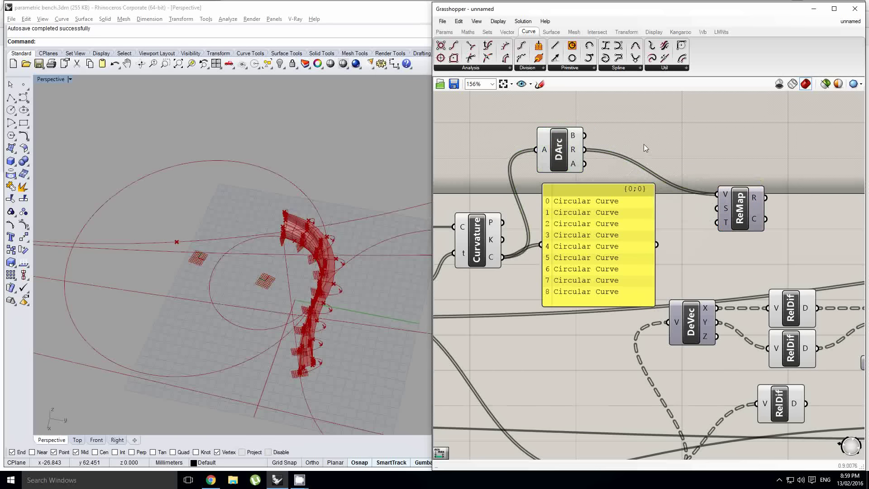
pyautogui.write('bounds')
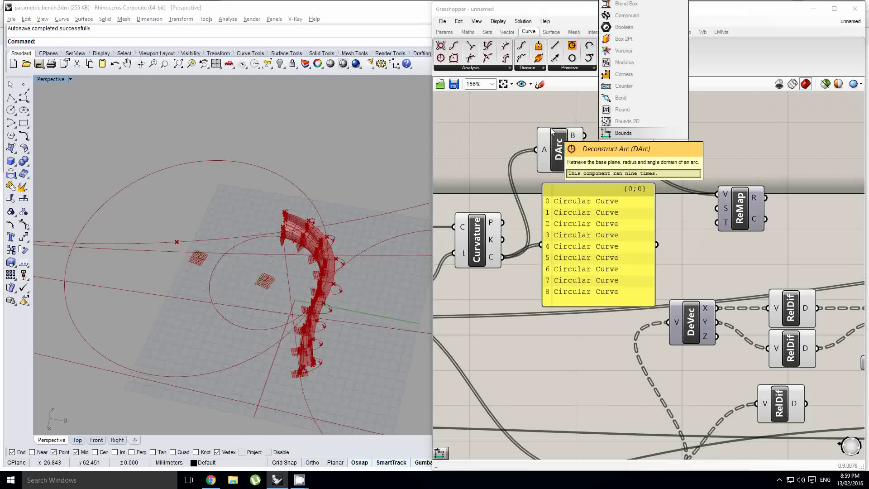
pyautogui.click(608, 134)
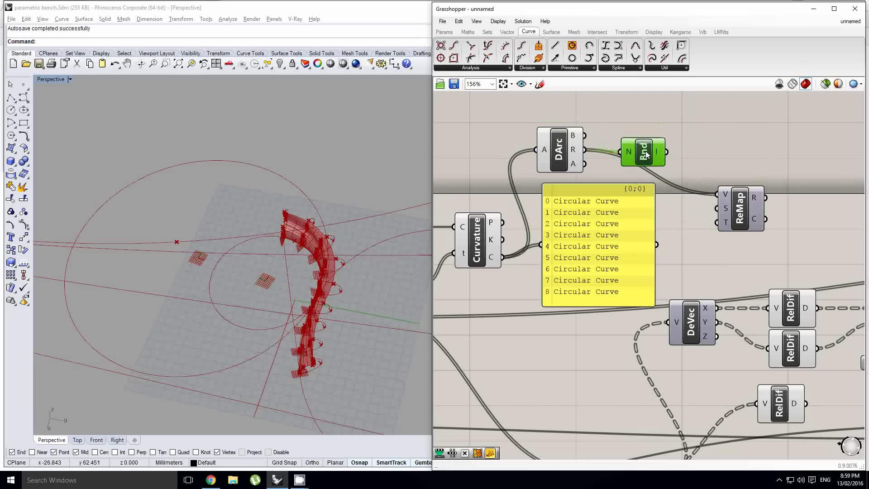
pyautogui.moveTo(646, 154); pyautogui.dragTo(717, 208)
# Delete the Panel listing the circular curves and add a Construct Domain component connected to Remap Numbers' T input
pyautogui.click(625, 246)
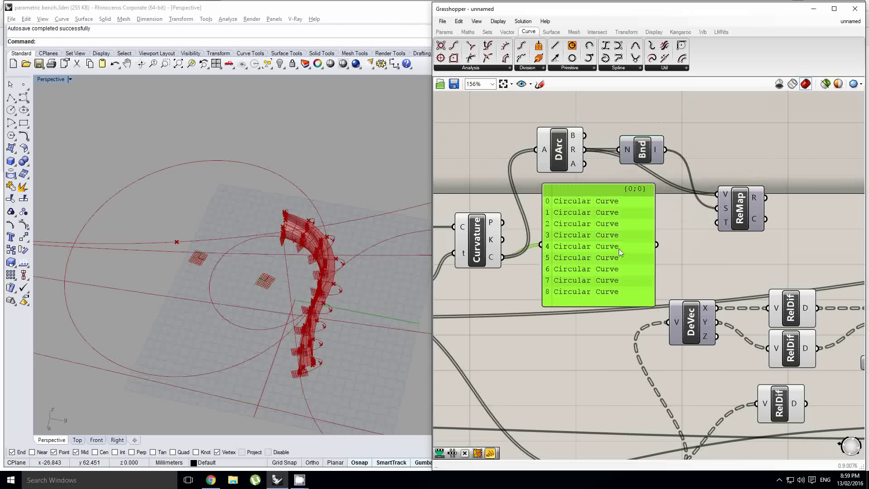
pyautogui.press('Delete')
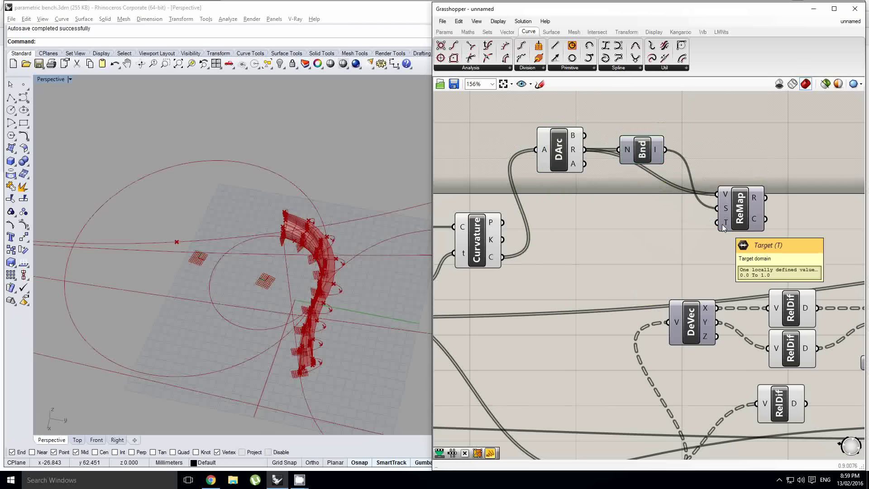
pyautogui.moveTo(659, 218); pyautogui.dragTo(632, 227, button='right')
pyautogui.doubleClick(632, 227)
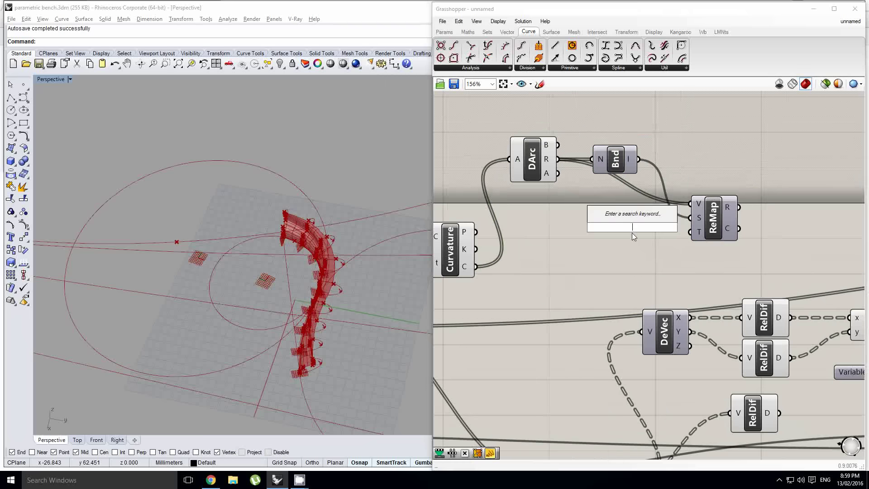
pyautogui.write('domain')
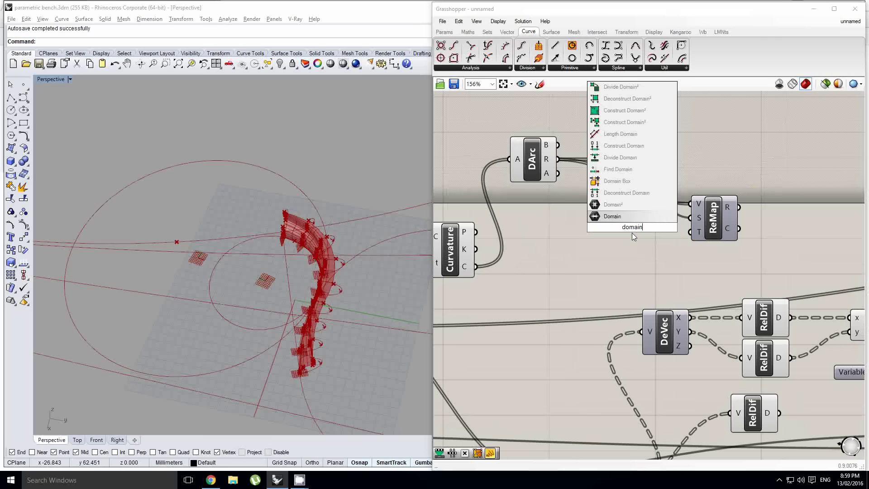
pyautogui.click(620, 164)
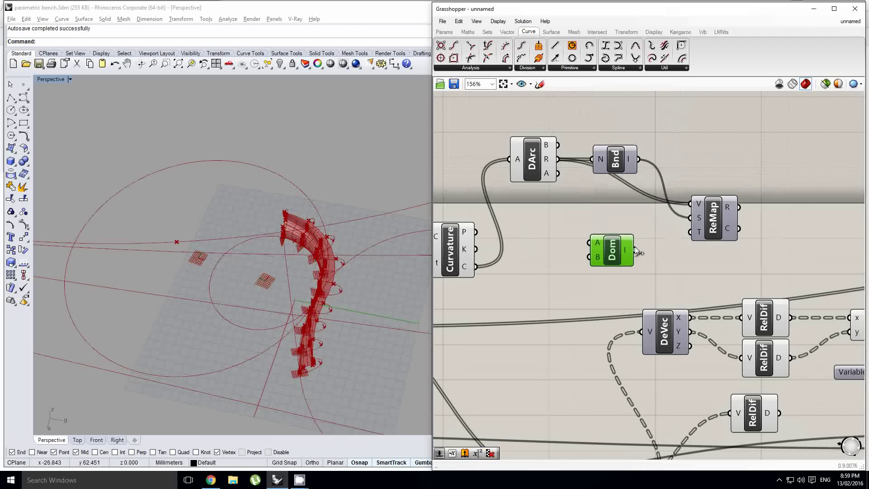
pyautogui.moveTo(616, 254); pyautogui.dragTo(630, 235)
# Add two number sliders and connect them to Construct Domain's A and B inputs
pyautogui.moveTo(532, 293); pyautogui.dragTo(584, 292, button='right')
pyautogui.middleClick(584, 292)
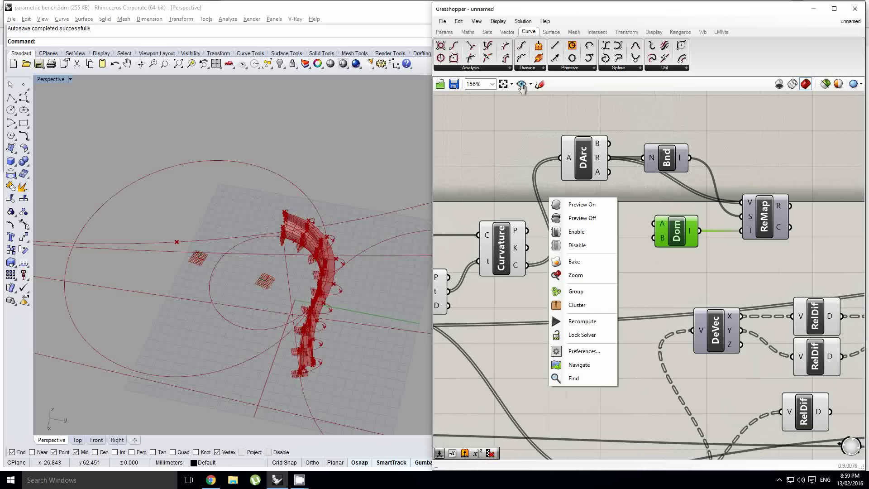
pyautogui.click(445, 31)
pyautogui.moveTo(569, 237); pyautogui.dragTo(557, 204)
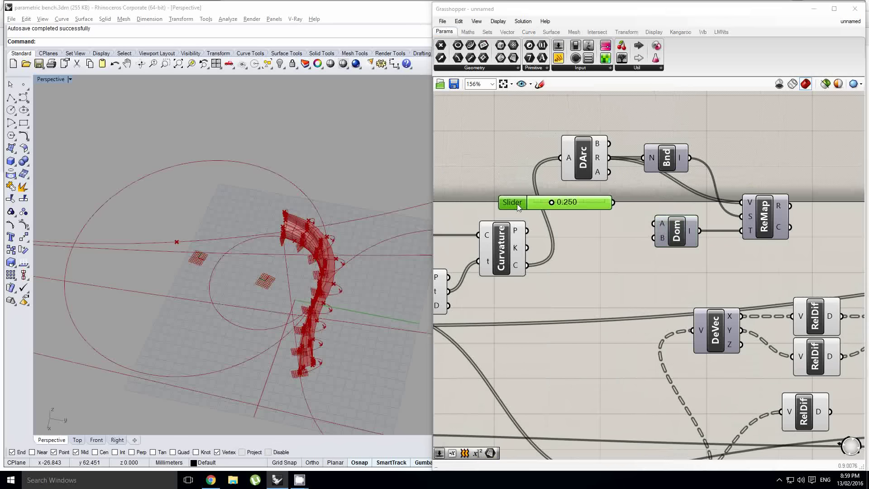
pyautogui.doubleClick(517, 203)
pyautogui.click(523, 291)
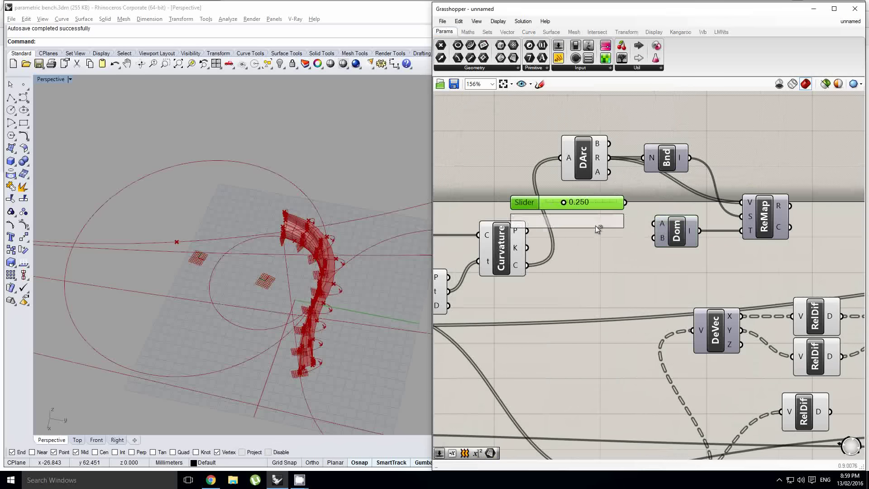
pyautogui.keyDown('alt'); pyautogui.moveTo(596, 226); pyautogui.dragTo(594, 201); pyautogui.keyUp('alt')
pyautogui.moveTo(593, 203); pyautogui.dragTo(587, 191)
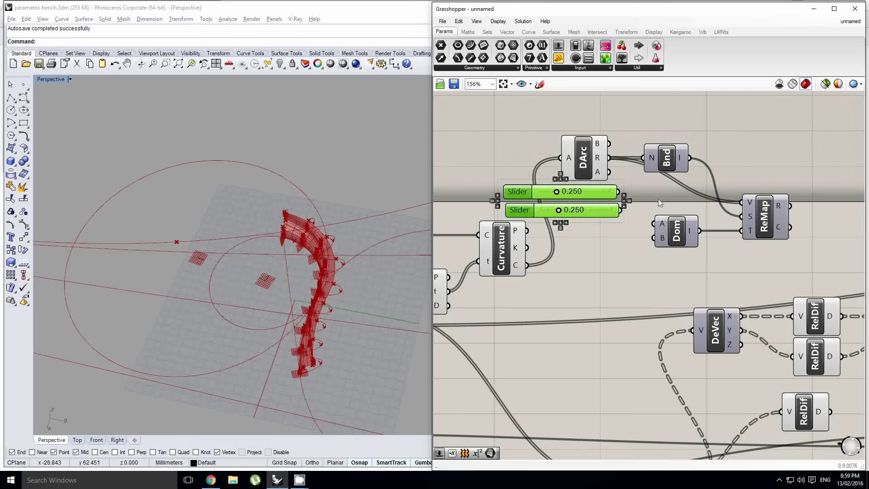
pyautogui.click(660, 202)
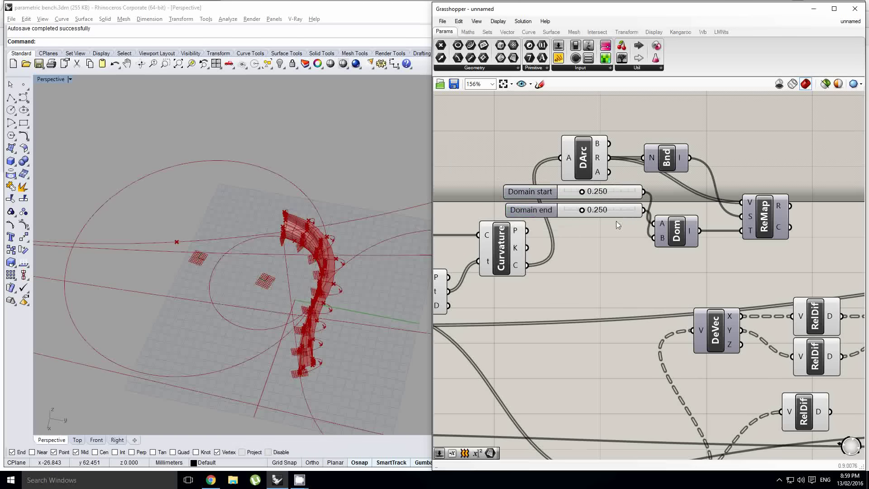
# Connect Remap Numbers' R output to the BiArc component's R input and set the Domain end slider to 1.000
pyautogui.scroll(-3, 664, 205)
pyautogui.moveTo(665, 204); pyautogui.dragTo(484, 251, button='right')
pyautogui.moveTo(846, 256); pyautogui.dragTo(754, 252, button='right')
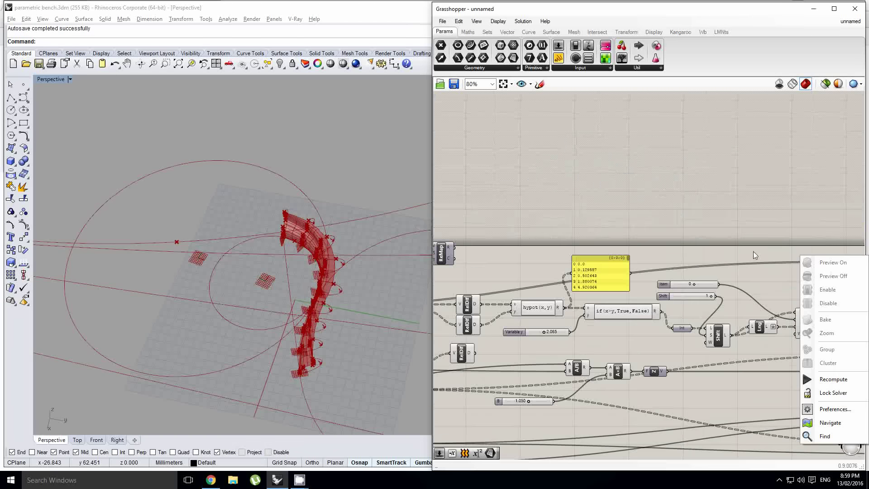
pyautogui.click(607, 237)
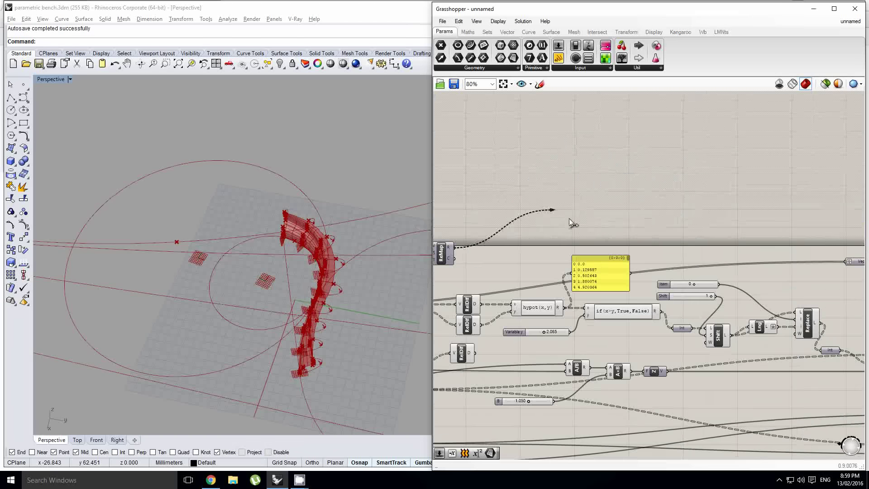
pyautogui.scroll(-2, 569, 219)
pyautogui.moveTo(570, 218); pyautogui.dragTo(810, 272)
pyautogui.scroll(-2, 697, 249)
pyautogui.moveTo(334, 295); pyautogui.dragTo(323, 195, button='right')
pyautogui.scroll(1, 526, 231)
pyautogui.scroll(9, 555, 230)
pyautogui.rightClick(488, 264)
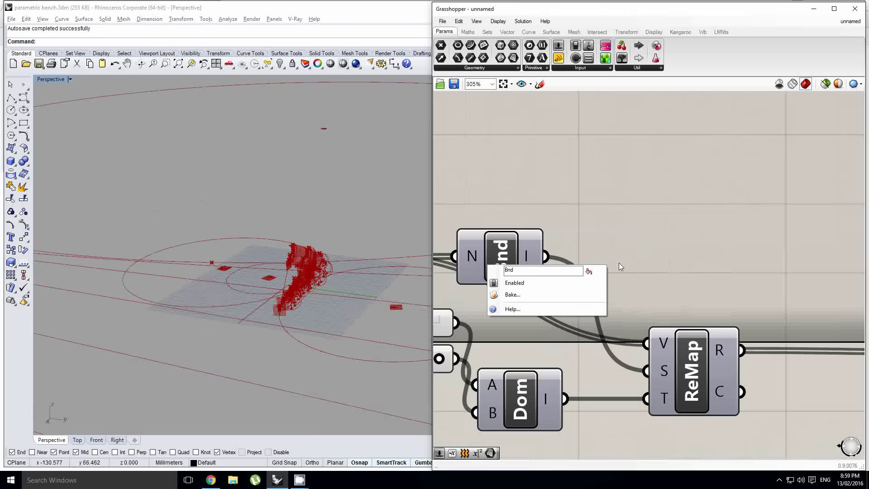
# Graft the R input of the BiArc component
pyautogui.scroll(-10, 620, 261)
pyautogui.moveTo(646, 250); pyautogui.dragTo(444, 232, button='right')
pyautogui.rightClick(645, 259)
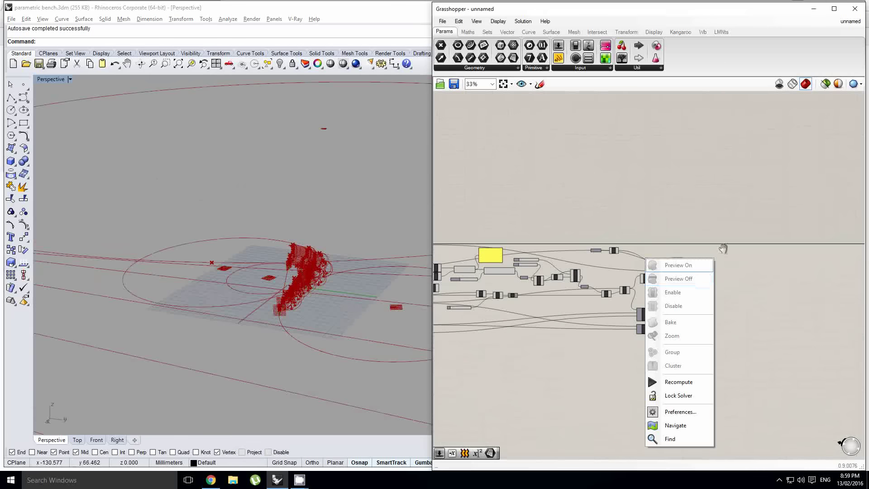
pyautogui.scroll(10, 670, 263)
pyautogui.rightClick(669, 243)
pyautogui.click(693, 313)
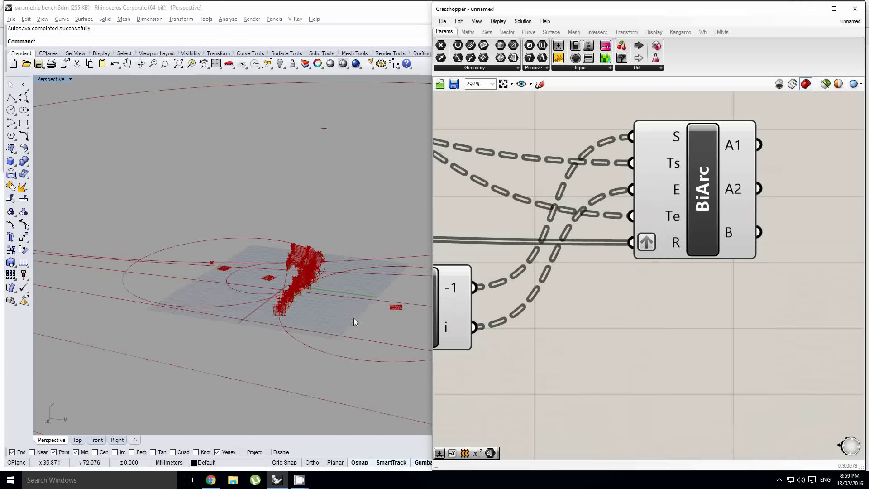
# Inspect the bench surface up close and set the Domain start slider to 0.494
pyautogui.moveTo(354, 318); pyautogui.dragTo(257, 307, button='right')
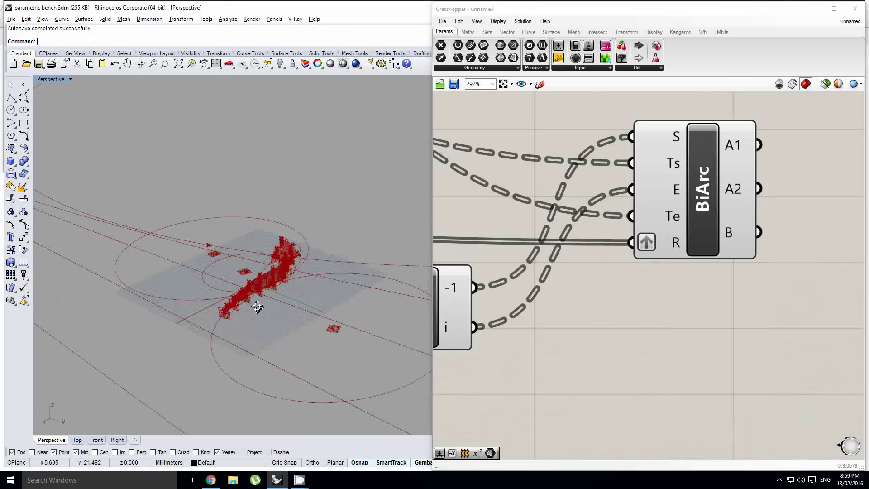
pyautogui.scroll(10, 252, 309)
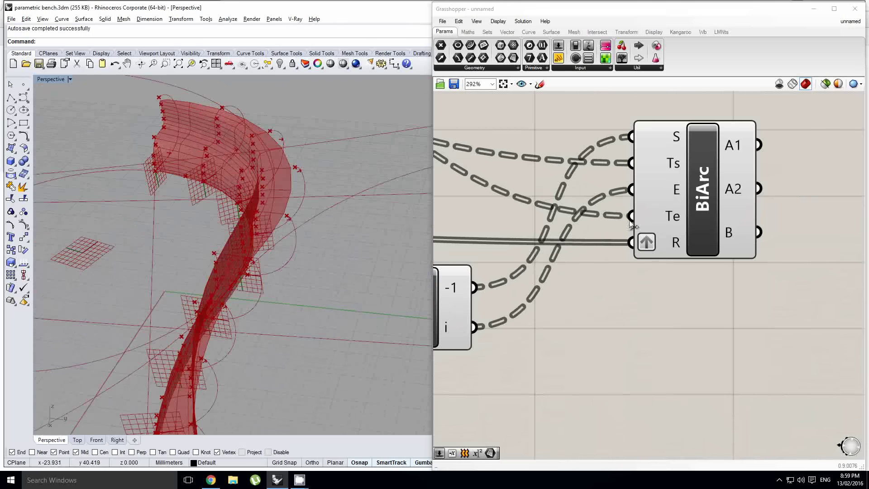
pyautogui.scroll(-10, 631, 222)
pyautogui.moveTo(559, 219); pyautogui.dragTo(602, 245, button='right')
pyautogui.scroll(6, 576, 233)
pyautogui.moveTo(539, 197); pyautogui.dragTo(671, 268, button='right')
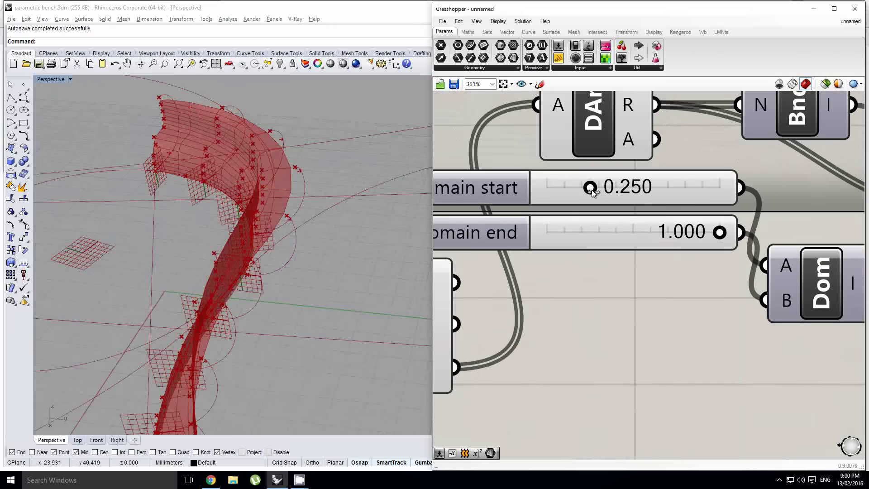
pyautogui.moveTo(590, 187); pyautogui.dragTo(633, 194)
pyautogui.scroll(-6, 622, 225)
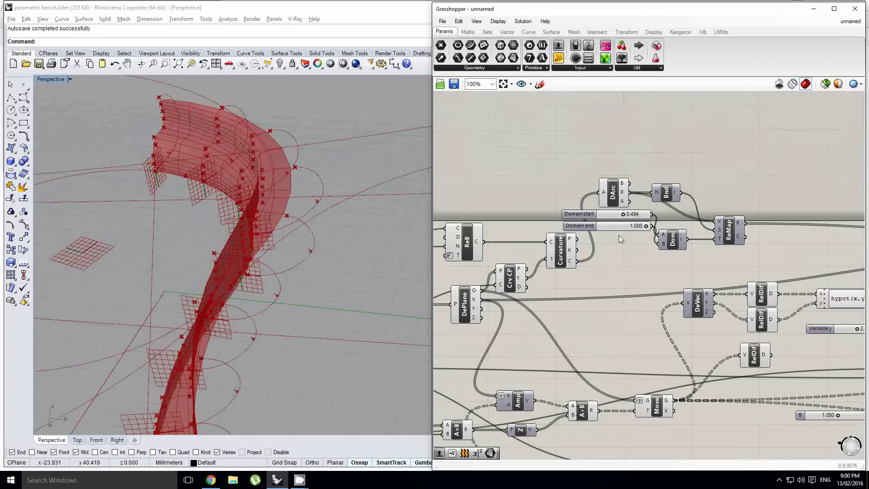
# Add an Expression component with the formula 1-x and route Remap Numbers' R output through it to BiArc's R input
pyautogui.moveTo(744, 208); pyautogui.dragTo(689, 226, button='right')
pyautogui.scroll(3, 693, 226)
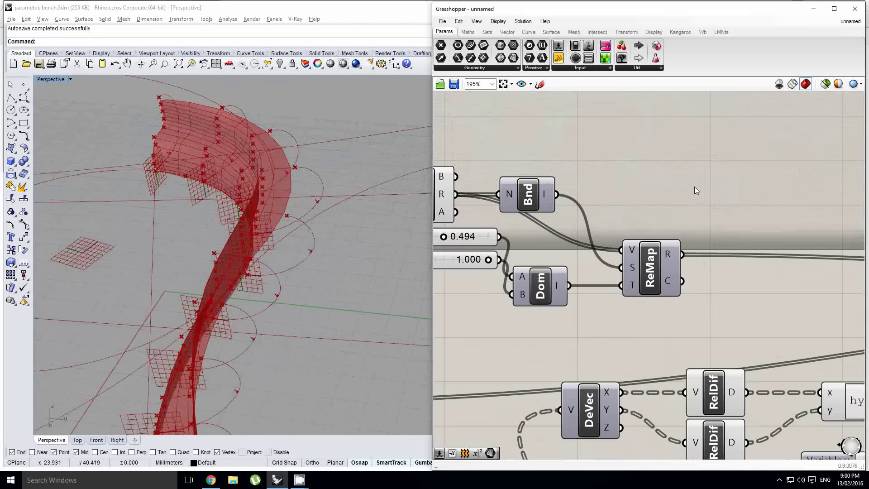
pyautogui.click(468, 31)
pyautogui.moveTo(751, 235); pyautogui.dragTo(584, 209, button='right')
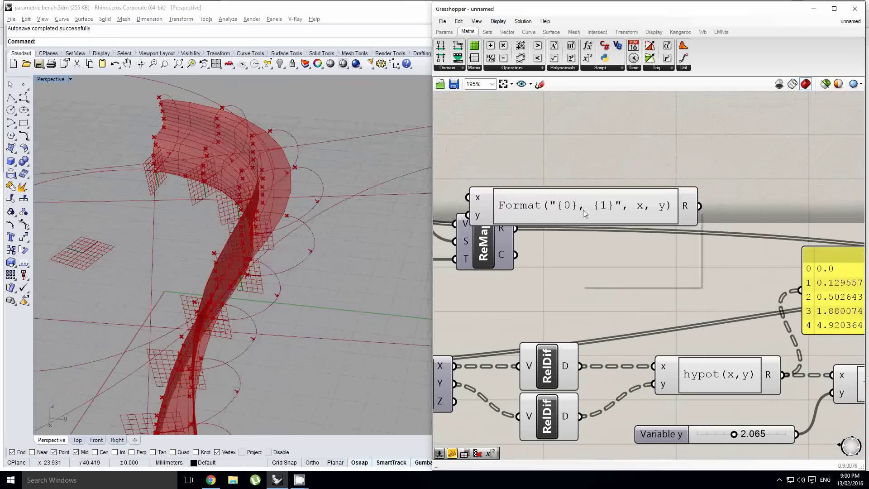
pyautogui.doubleClick(640, 208)
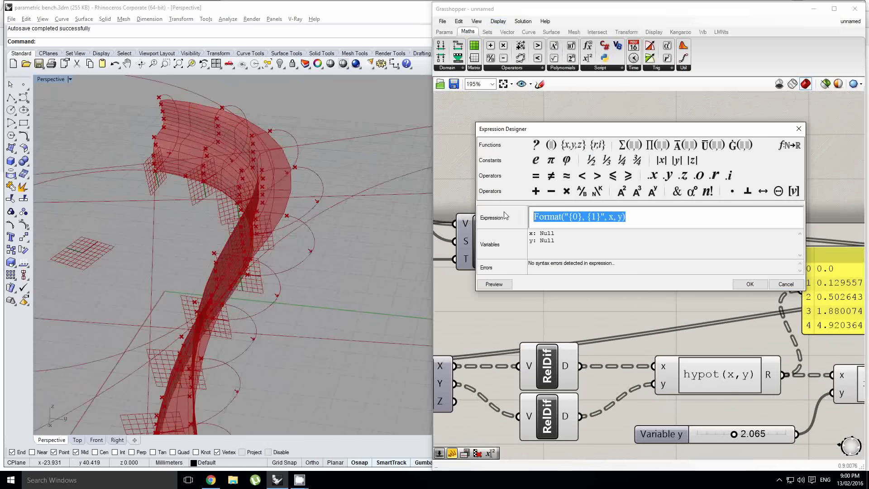
pyautogui.write('1-x')
pyautogui.press('Return')
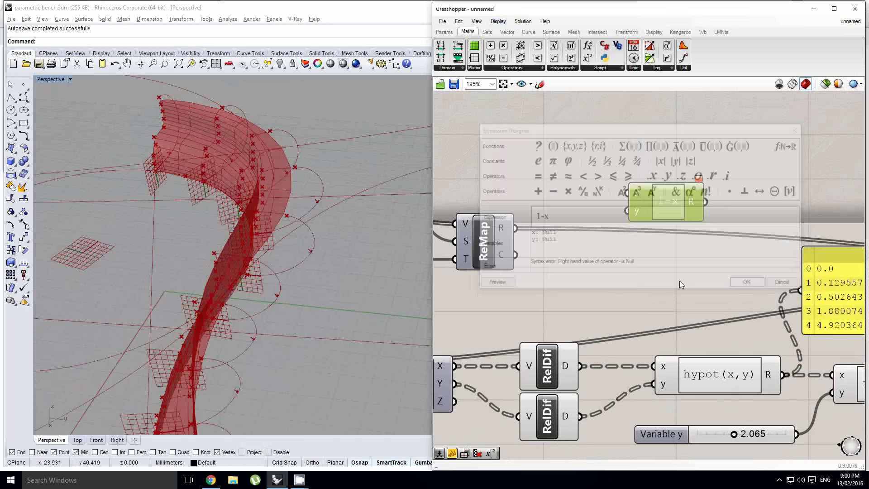
pyautogui.moveTo(516, 227); pyautogui.dragTo(627, 195)
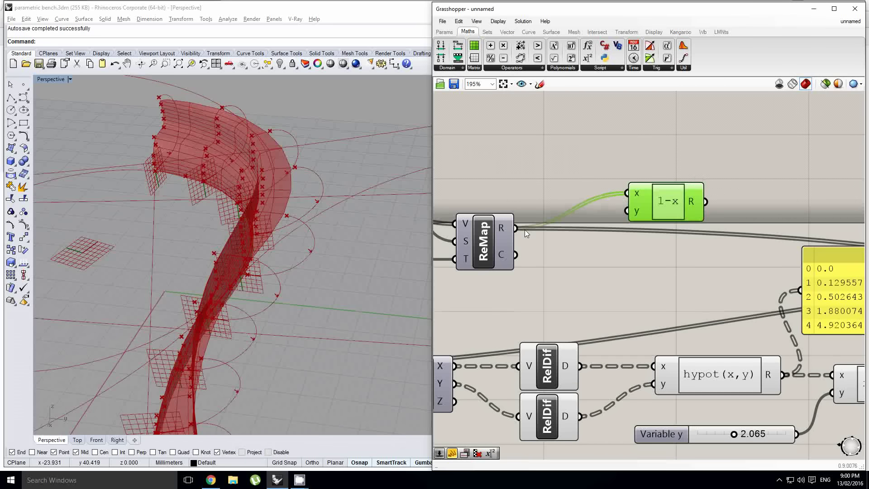
pyautogui.keyDown('ctrl'); pyautogui.keyDown('shift'); pyautogui.moveTo(517, 229); pyautogui.dragTo(628, 194); pyautogui.keyUp('shift'); pyautogui.keyUp('ctrl')
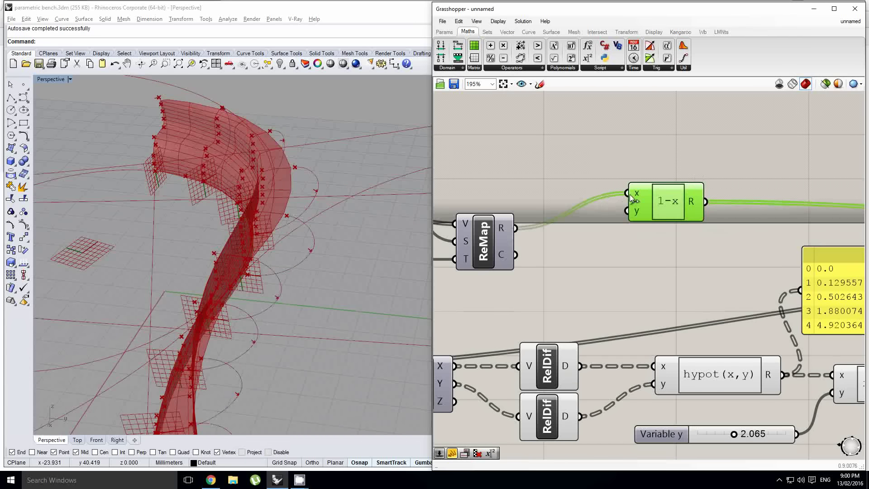
# Remove the unused y input from the 1-x Expression component
pyautogui.scroll(3, 633, 199)
pyautogui.click(641, 217)
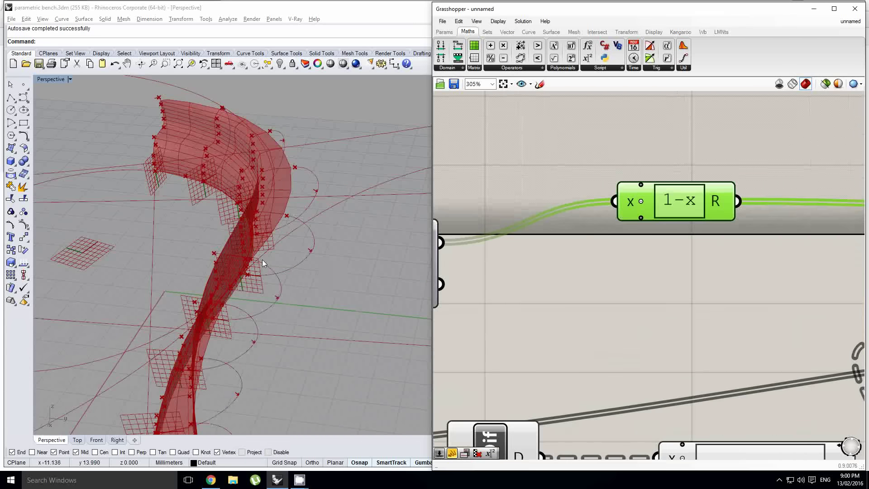
pyautogui.moveTo(262, 260); pyautogui.dragTo(268, 236, button='right')
pyautogui.moveTo(539, 241); pyautogui.dragTo(693, 231, button='right')
pyautogui.scroll(-1, 766, 236)
pyautogui.click(787, 234)
pyautogui.scroll(-3, 789, 235)
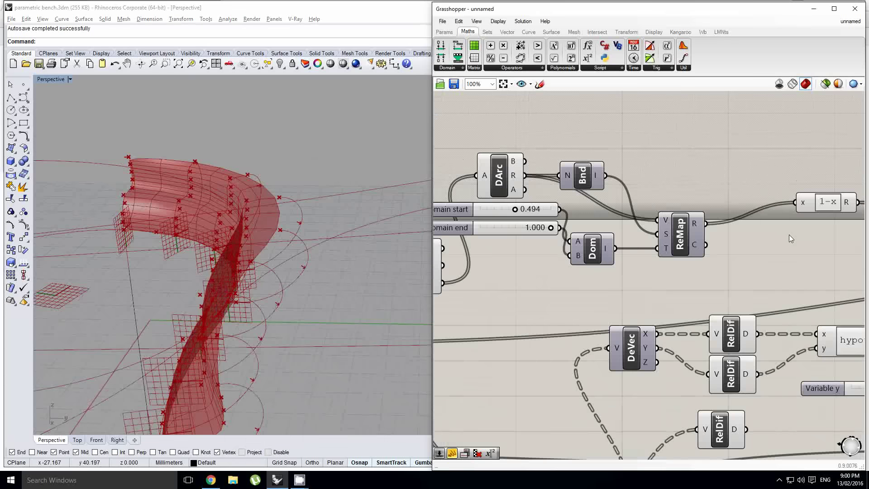
pyautogui.scroll(-3, 789, 237)
# Try a Domain start of 0.275 and a Domain end of 0.469 for the remapped ratio
pyautogui.scroll(6, 692, 227)
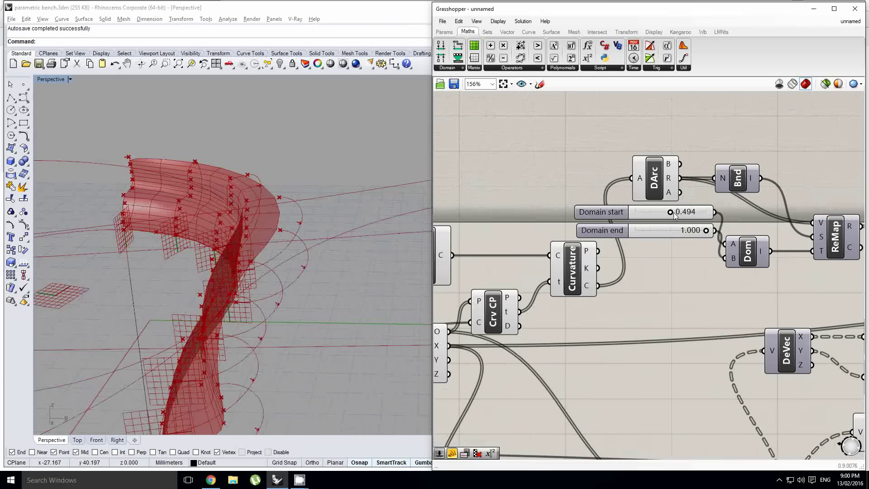
pyautogui.moveTo(672, 215); pyautogui.dragTo(602, 218)
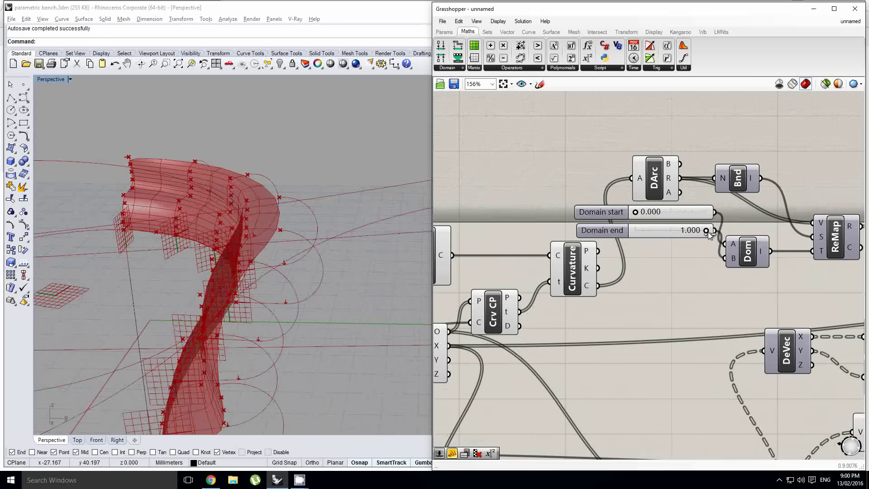
pyautogui.moveTo(701, 232); pyautogui.dragTo(681, 239)
pyautogui.moveTo(292, 335); pyautogui.dragTo(518, 248, button='right')
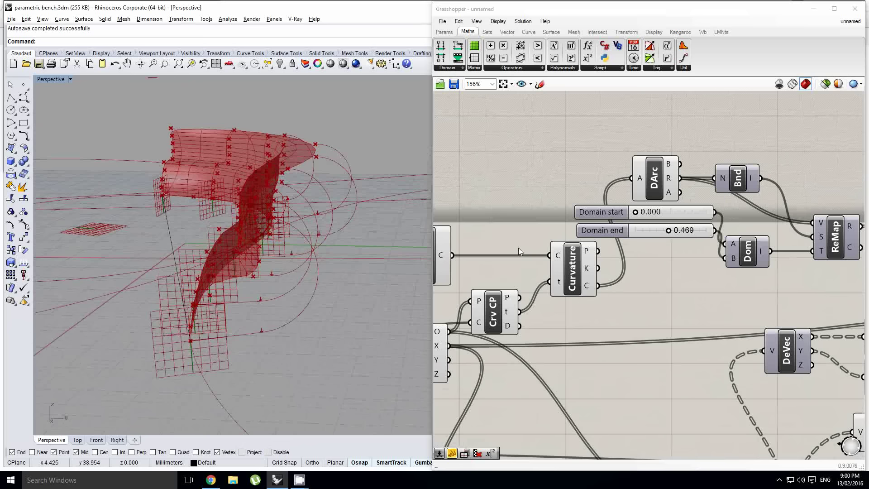
pyautogui.click(637, 213)
pyautogui.moveTo(643, 213)
pyautogui.mouseDown()
pyautogui.moveTo(663, 213)
pyautogui.moveTo(655, 214)
pyautogui.mouseUp()
# Move the outgoing wire of the 1-x Expression to Remap Numbers' R output, bypassing the inversion
pyautogui.moveTo(712, 219); pyautogui.dragTo(571, 227, button='right')
pyautogui.moveTo(690, 204); pyautogui.dragTo(604, 212, button='right')
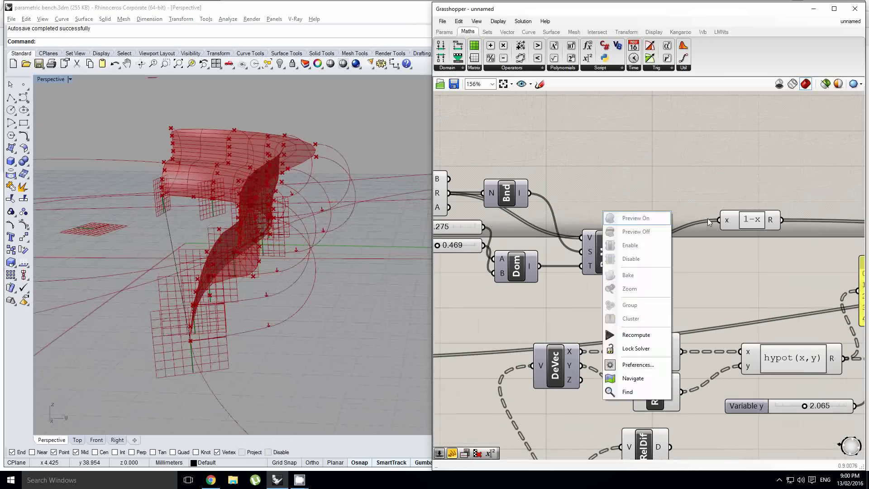
pyautogui.click(715, 219)
pyautogui.keyDown('ctrl'); pyautogui.keyDown('shift'); pyautogui.moveTo(783, 220); pyautogui.dragTo(636, 244); pyautogui.keyUp('shift'); pyautogui.keyUp('ctrl')
# Set the Domain end slider to 1.000, raise the Domain start slider, and inspect the bench sections
pyautogui.moveTo(493, 242); pyautogui.dragTo(636, 235, button='right')
pyautogui.scroll(1, 544, 238)
pyautogui.click(664, 215)
pyautogui.moveTo(588, 240); pyautogui.dragTo(666, 245)
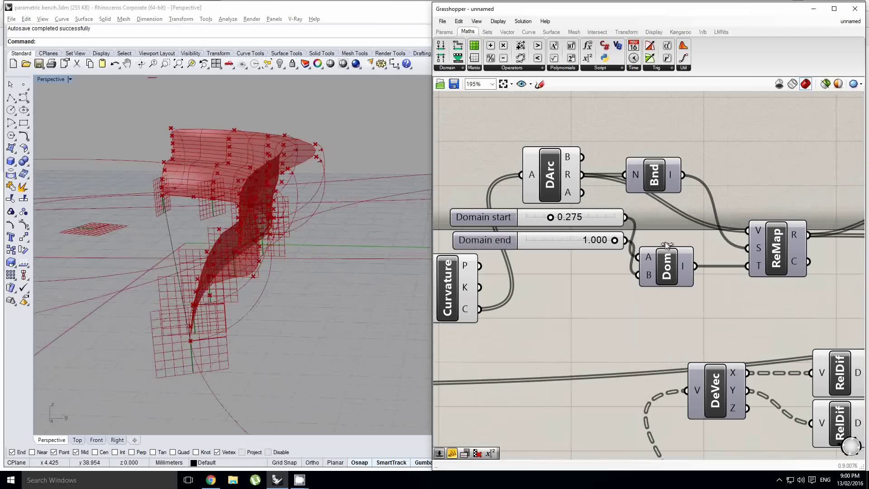
pyautogui.moveTo(552, 220); pyautogui.dragTo(583, 219)
pyautogui.moveTo(289, 199); pyautogui.dragTo(323, 257, button='right')
# Add a Divide Curve component beside BiArc and connect BiArc's B output to its C input
pyautogui.scroll(-6, 713, 197)
pyautogui.moveTo(680, 200); pyautogui.dragTo(541, 215, button='right')
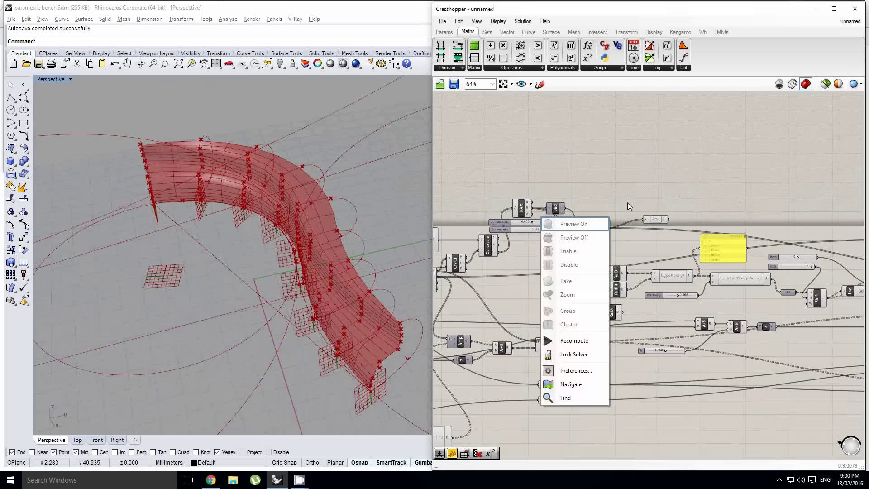
pyautogui.scroll(-8, 628, 202)
pyautogui.moveTo(708, 221); pyautogui.dragTo(589, 239, button='right')
pyautogui.scroll(8, 618, 229)
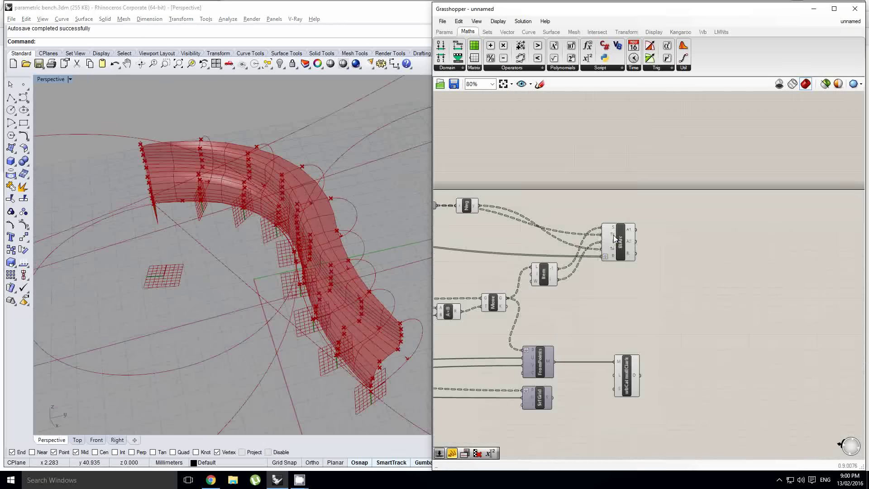
pyautogui.doubleClick(691, 245)
pyautogui.write('divdi')
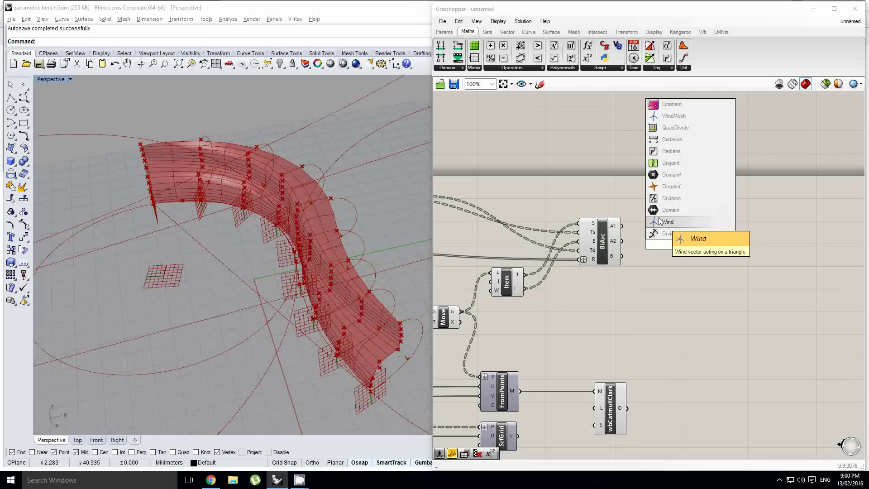
pyautogui.press('BackSpace')
pyautogui.press('BackSpace')
pyautogui.write('ide cur')
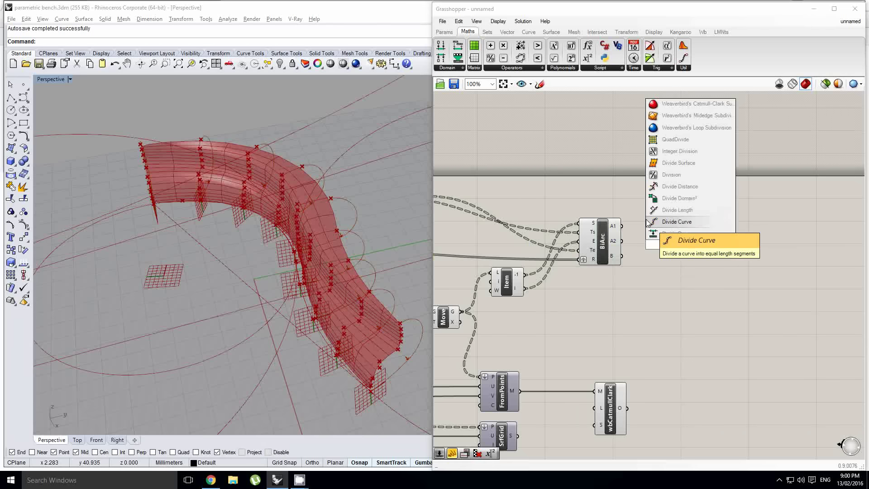
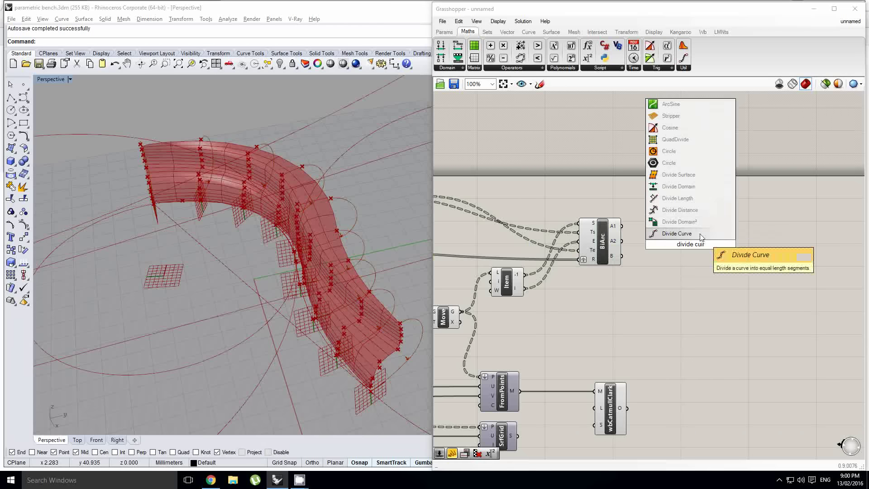
pyautogui.click(698, 234)
pyautogui.moveTo(634, 256); pyautogui.dragTo(676, 235)
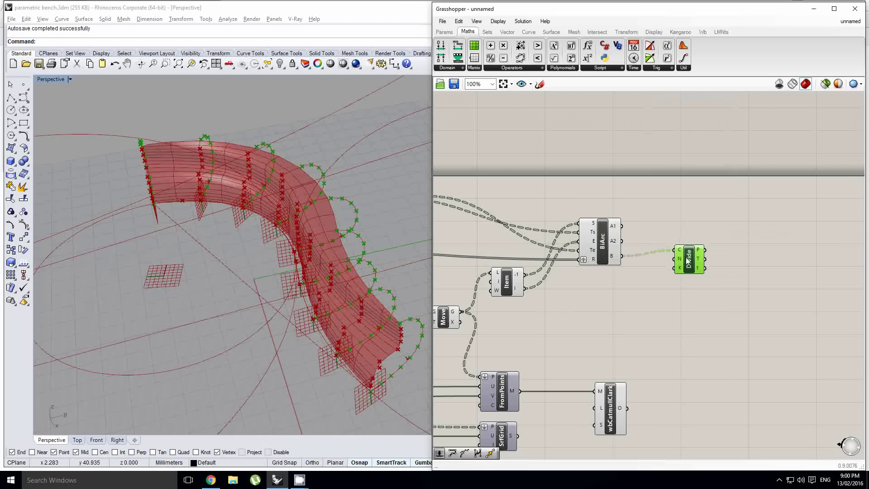
# Connect the number slider located before the graph mappers to Divide Curve's N input
pyautogui.scroll(-5, 774, 254)
pyautogui.scroll(5, 498, 304)
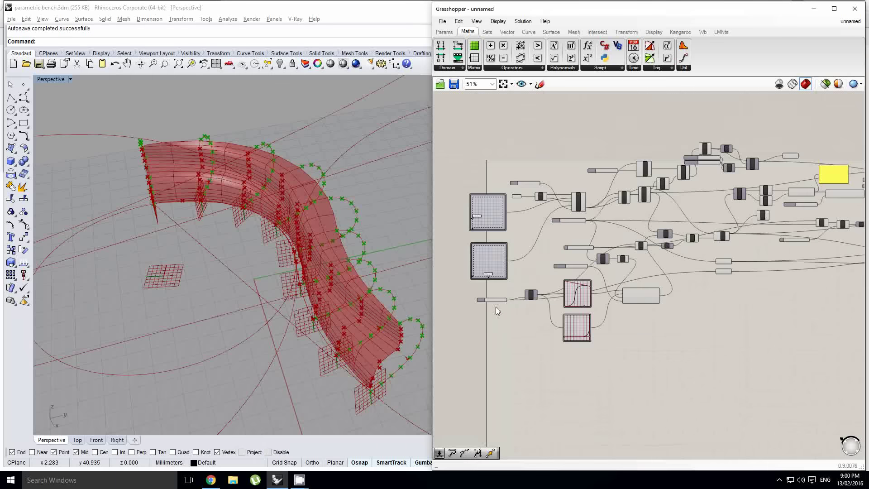
pyautogui.scroll(-5, 505, 306)
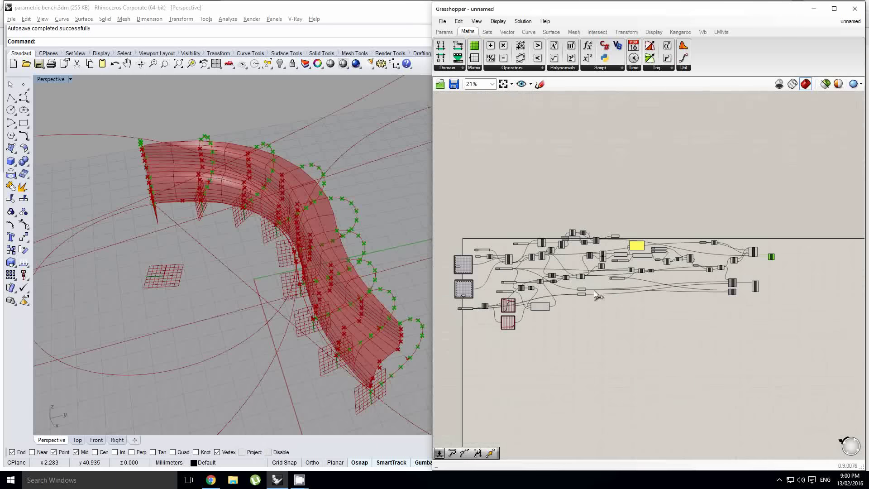
pyautogui.scroll(4, 775, 255)
pyautogui.scroll(2, 754, 265)
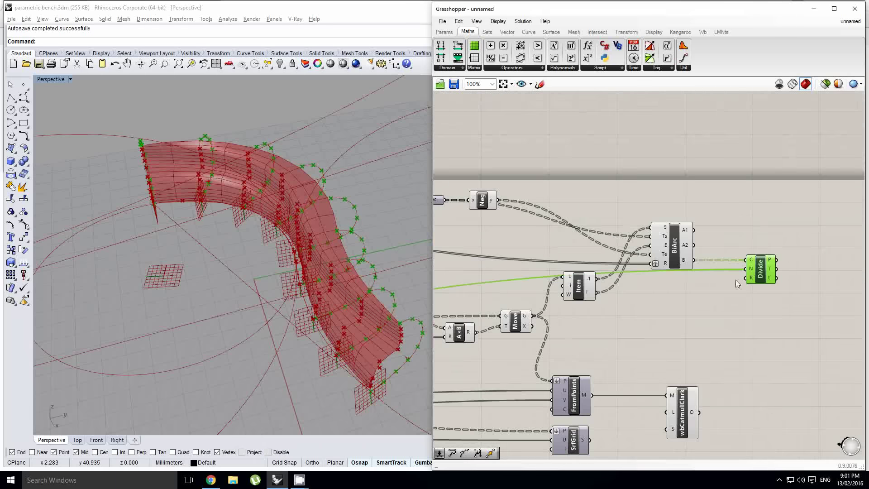
pyautogui.keyDown('shift'); pyautogui.moveTo(364, 335); pyautogui.dragTo(319, 329, button='right'); pyautogui.keyUp('shift')
pyautogui.moveTo(629, 286); pyautogui.dragTo(575, 281, button='right')
pyautogui.moveTo(709, 265); pyautogui.dragTo(704, 266)
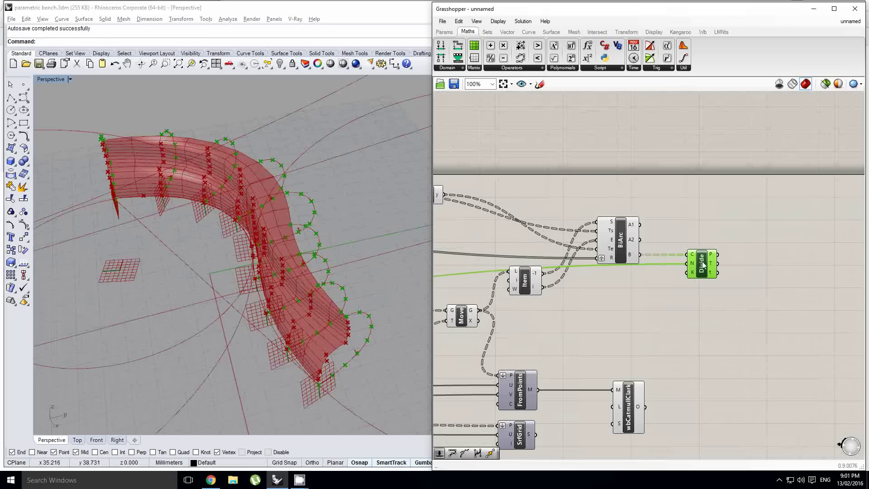
pyautogui.scroll(4, 657, 289)
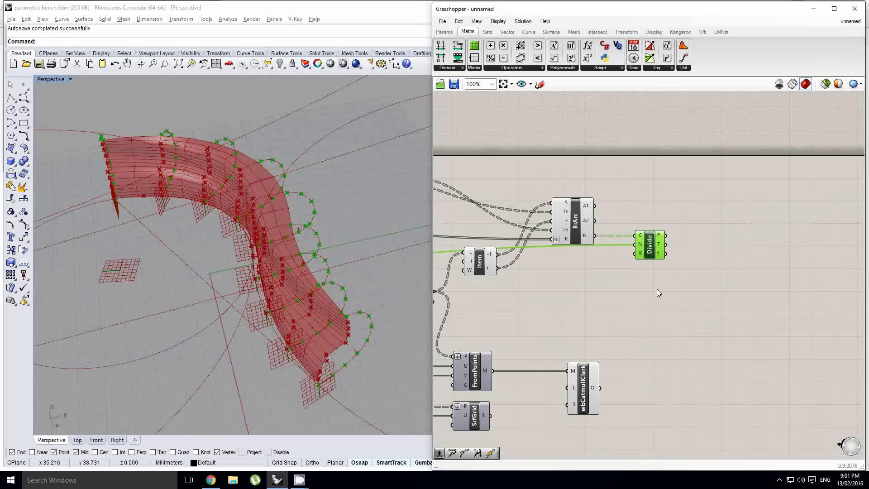
pyautogui.doubleClick(752, 281)
pyautogui.press('Escape')
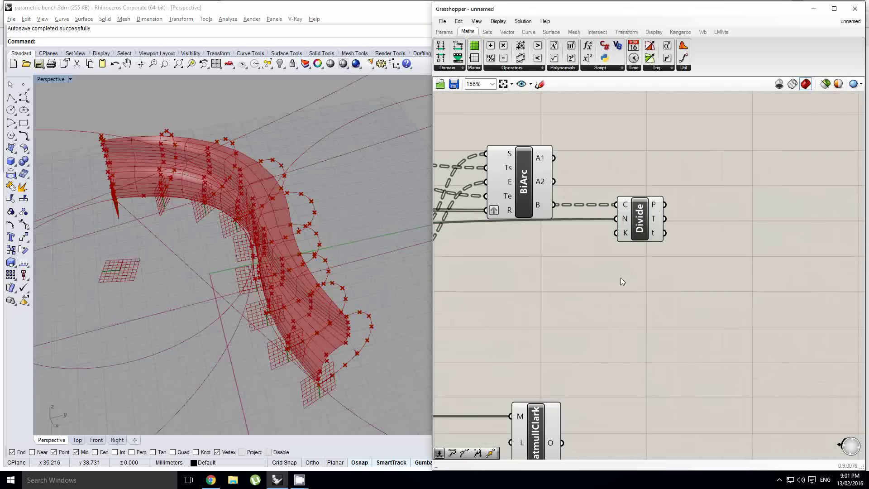
pyautogui.scroll(-4, 658, 279)
pyautogui.moveTo(560, 297); pyautogui.dragTo(662, 290, button='right')
pyautogui.moveTo(714, 280); pyautogui.dragTo(615, 292, button='right')
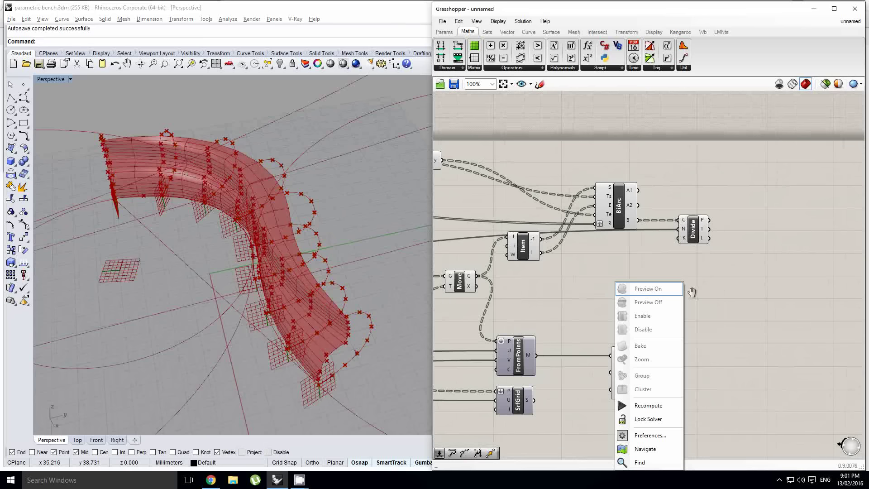
pyautogui.click(722, 288)
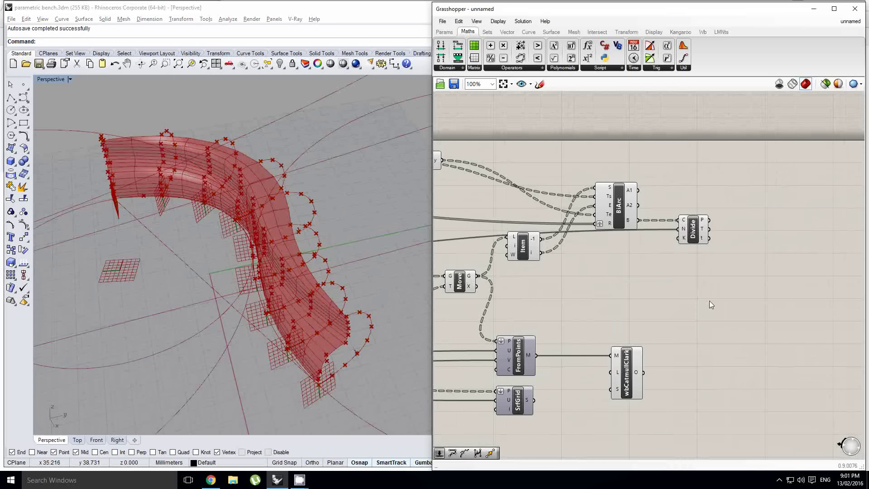
# Add a Point parameter and feed it with both Move's G output and Divide Curve's P output
pyautogui.click(444, 33)
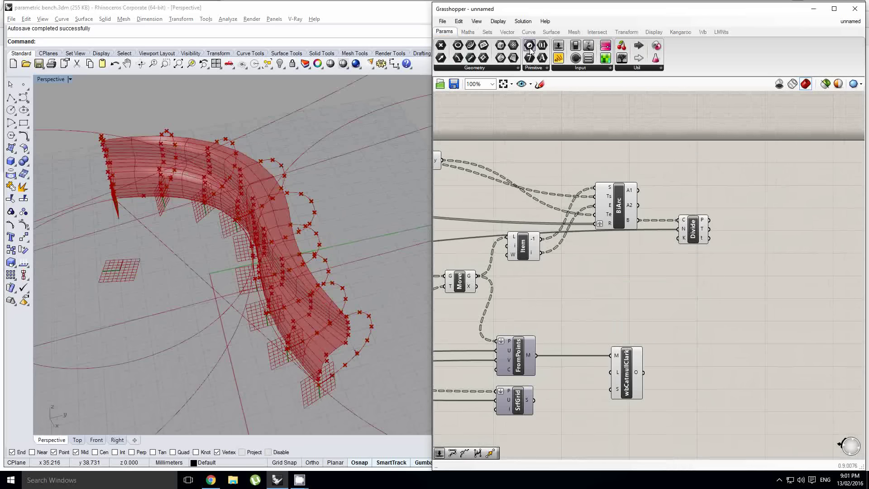
pyautogui.moveTo(742, 300); pyautogui.dragTo(743, 290)
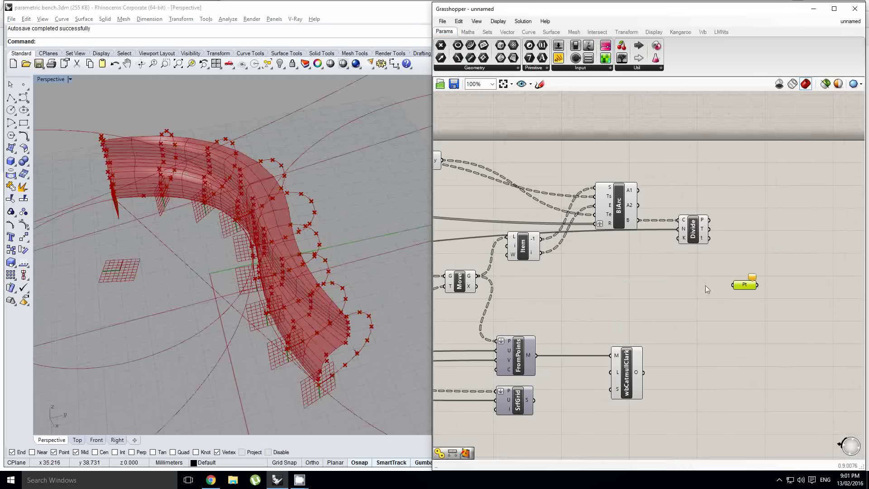
pyautogui.scroll(1, 493, 285)
pyautogui.moveTo(467, 280); pyautogui.dragTo(789, 288)
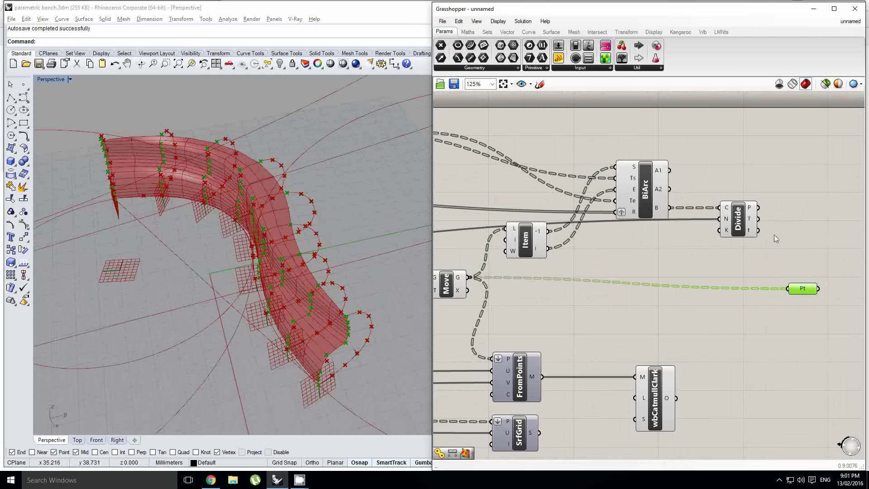
pyautogui.moveTo(769, 328); pyautogui.dragTo(778, 307, button='right')
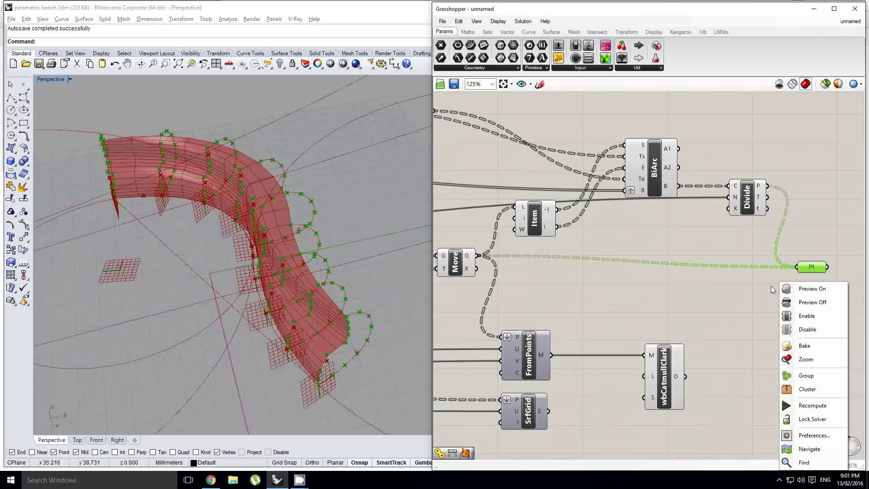
pyautogui.click(656, 294)
# Move the u+1 and v+1 Expression components closer to the FromPoints and SrfGrid components
pyautogui.moveTo(640, 298); pyautogui.dragTo(758, 280, button='right')
pyautogui.scroll(-1, 691, 286)
pyautogui.scroll(-4, 725, 288)
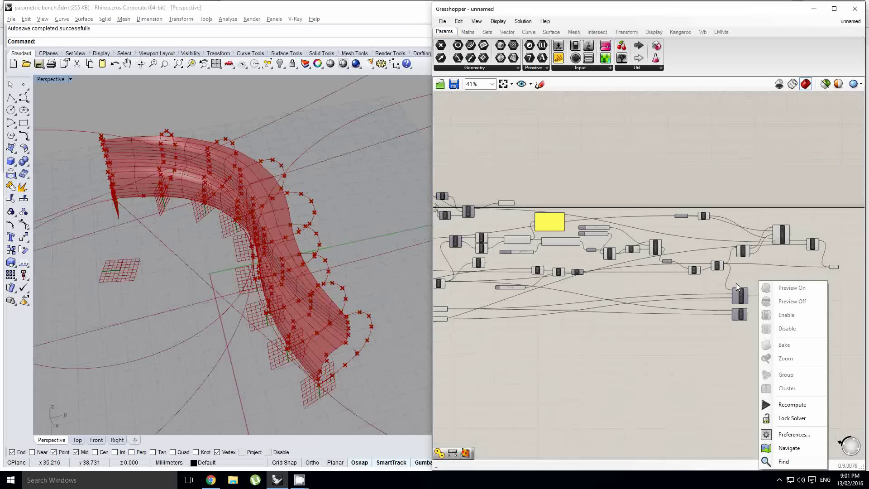
pyautogui.click(668, 298)
pyautogui.scroll(1, 732, 289)
pyautogui.moveTo(679, 294); pyautogui.dragTo(777, 291, button='right')
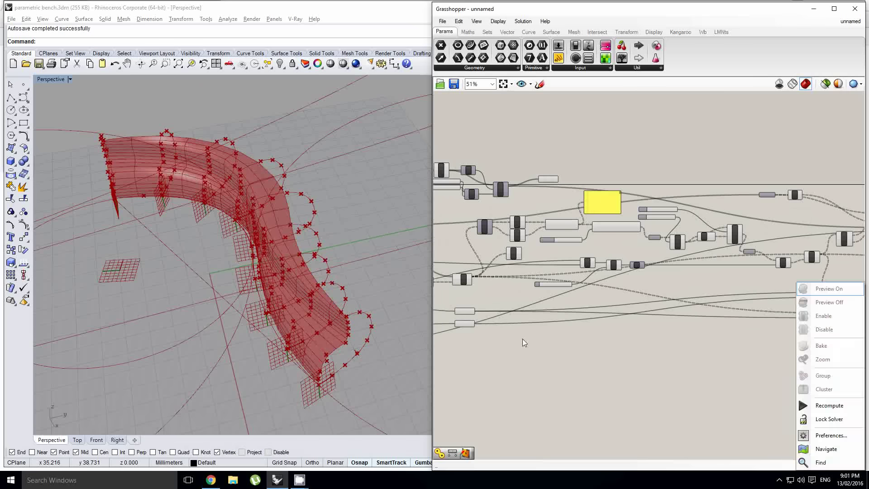
pyautogui.moveTo(483, 341); pyautogui.dragTo(774, 301)
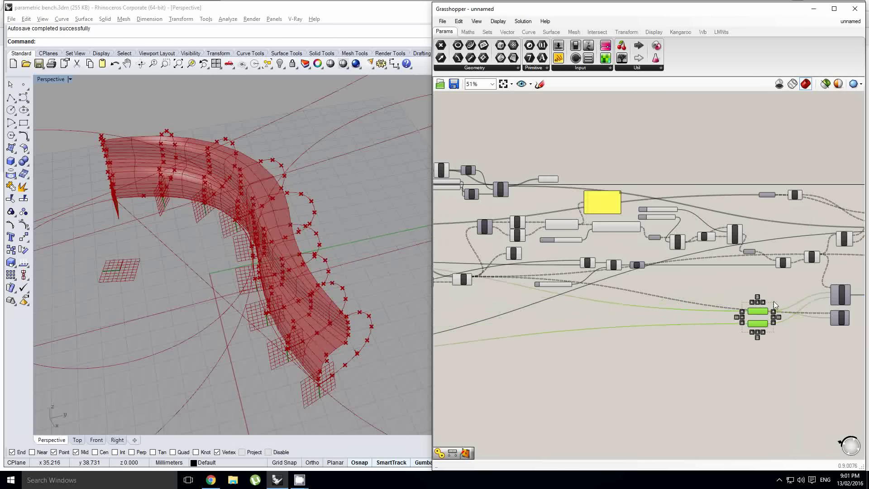
# Shift FromPoints, SrfGrid and wbCatmullClark below the Point parameter, and connect the Point output to FromPoints' P input
pyautogui.scroll(3, 730, 307)
pyautogui.moveTo(729, 307); pyautogui.dragTo(586, 308, button='right')
pyautogui.click(673, 268)
pyautogui.moveTo(681, 267); pyautogui.dragTo(475, 295, button='right')
pyautogui.click(662, 248)
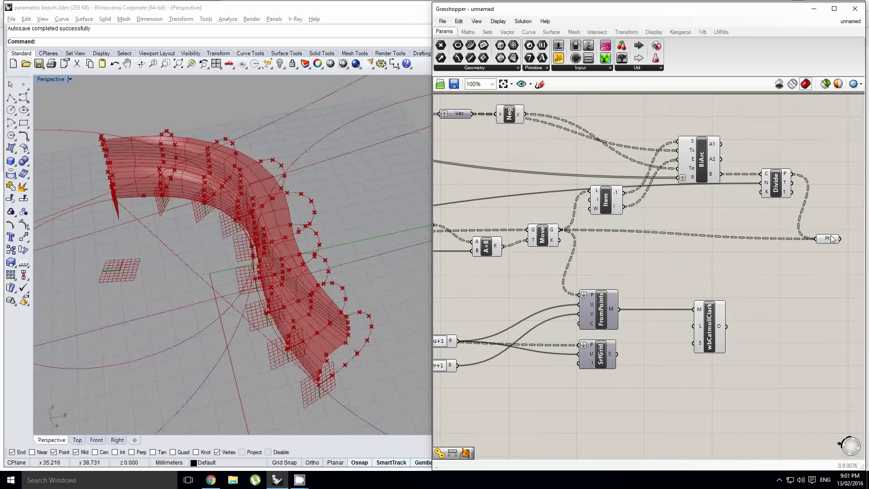
pyautogui.moveTo(773, 415); pyautogui.dragTo(818, 300)
pyautogui.moveTo(776, 256); pyautogui.dragTo(687, 269, button='right')
pyautogui.click(770, 255)
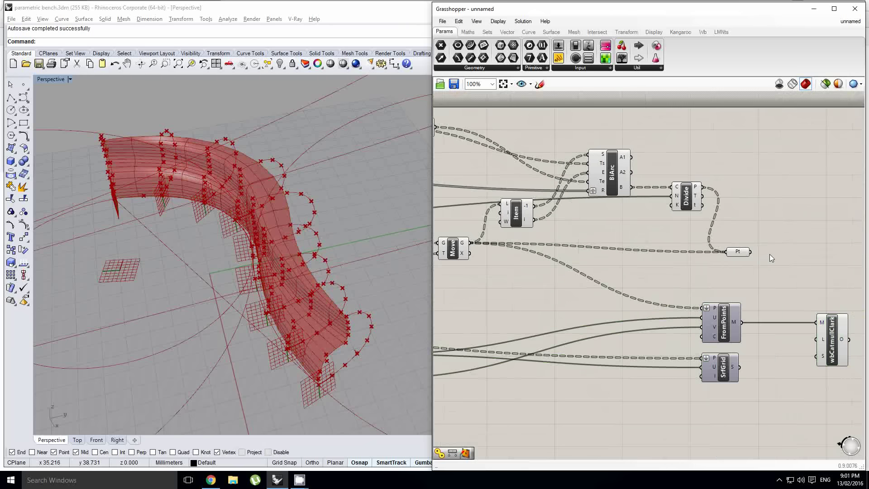
pyautogui.moveTo(698, 304); pyautogui.dragTo(699, 305)
# Add an Expression component after u+1 and connect u+1's R output to its x input
pyautogui.moveTo(526, 313); pyautogui.dragTo(650, 297, button='right')
pyautogui.click(510, 199)
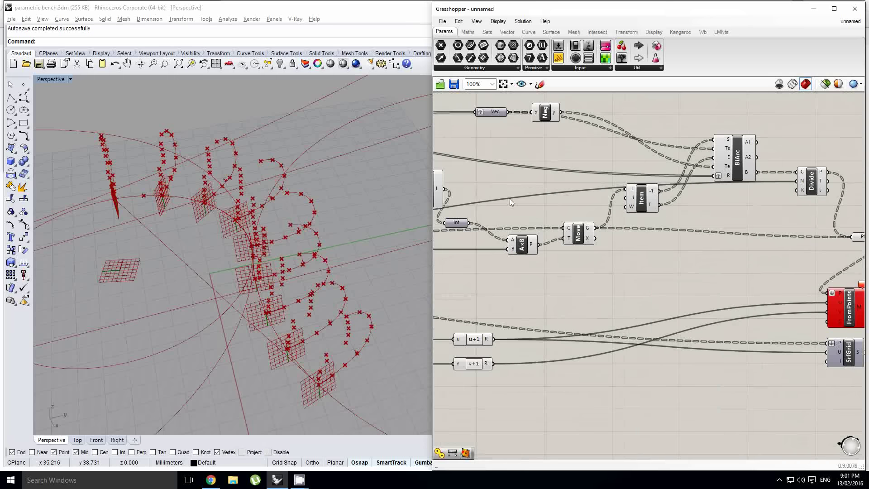
pyautogui.click(467, 32)
pyautogui.moveTo(616, 325); pyautogui.dragTo(616, 323)
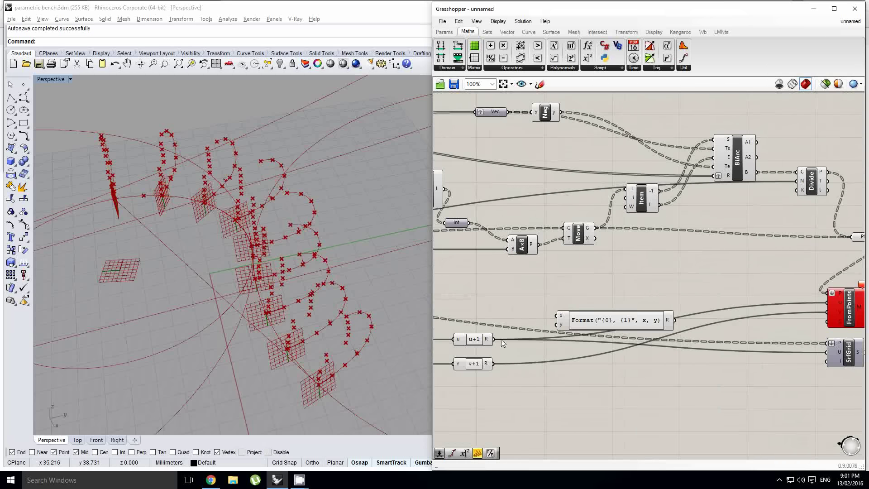
pyautogui.moveTo(552, 320); pyautogui.dragTo(557, 316)
# Set the new Expression's formula to 2*x and connect its R output to FromPoints' U input
pyautogui.doubleClick(591, 324)
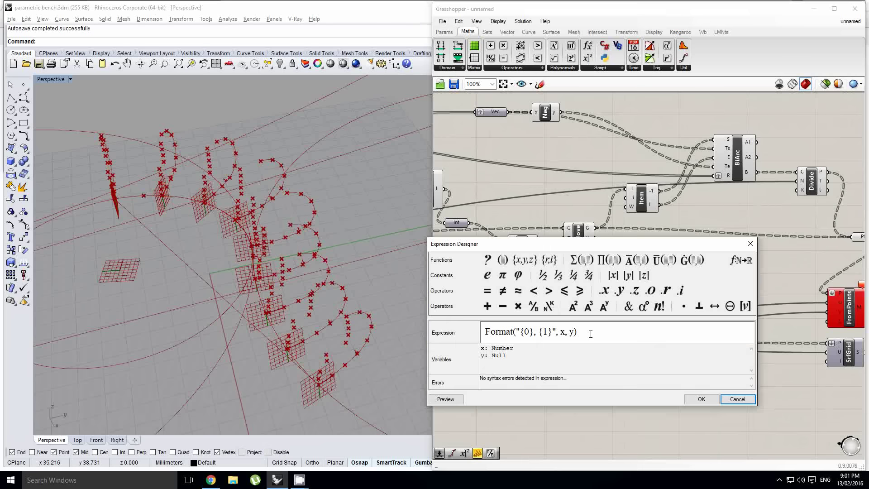
pyautogui.hotkey('ctrl', 'a')
pyautogui.write('2')
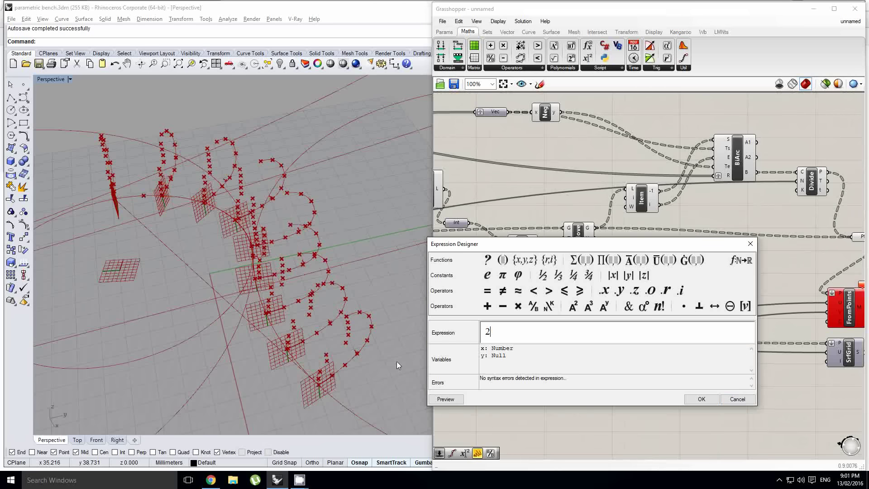
pyautogui.write('1*x')
pyautogui.click(701, 399)
pyautogui.moveTo(621, 317); pyautogui.dragTo(815, 299)
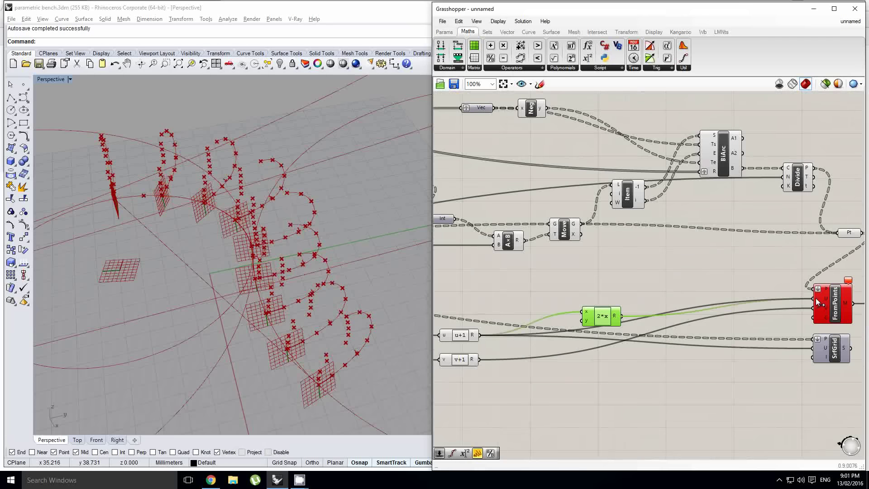
# Connect u+1's R output to FromPoints' U input, and route v+1 through the 2*x Expression into FromPoints' V input
pyautogui.middleClick(605, 320)
pyautogui.click(628, 296)
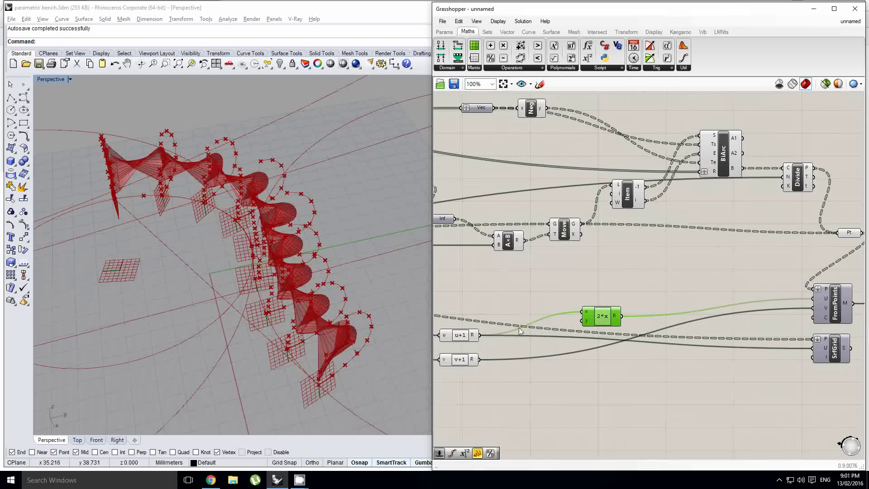
pyautogui.scroll(3, 595, 325)
pyautogui.scroll(-3, 578, 309)
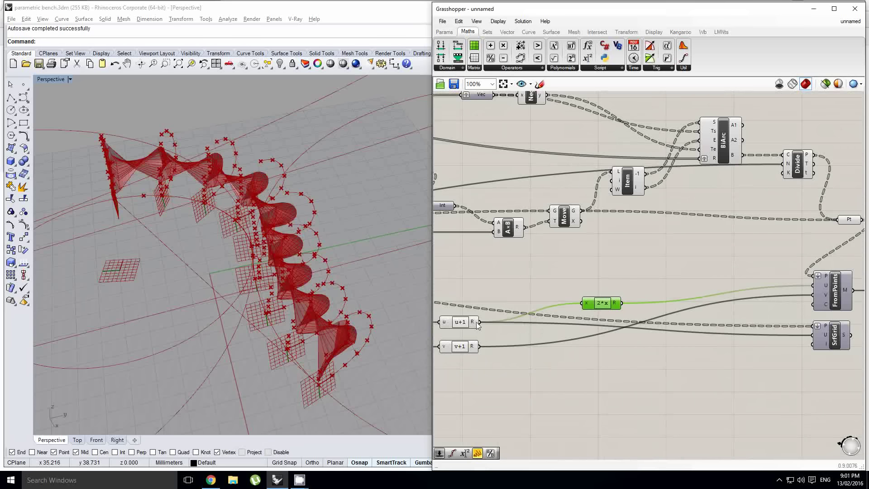
pyautogui.moveTo(721, 290); pyautogui.dragTo(814, 286)
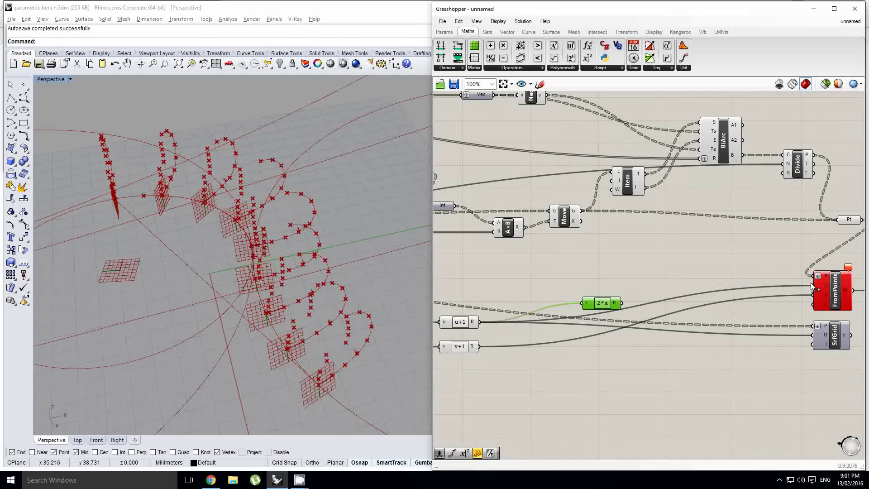
pyautogui.moveTo(486, 347); pyautogui.dragTo(814, 295)
pyautogui.moveTo(836, 301); pyautogui.dragTo(722, 314, button='right')
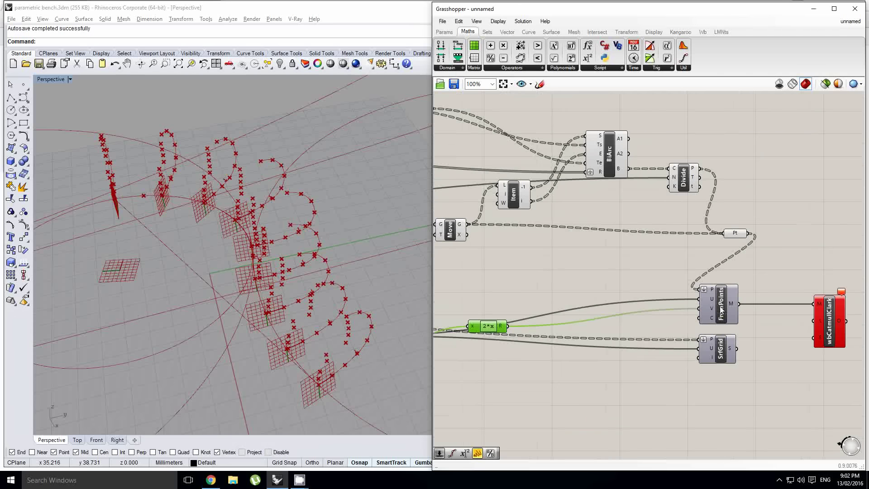
# Turn on the preview of FromPoints and inspect the bench mesh from several angles
pyautogui.click(721, 307)
pyautogui.scroll(1, 719, 305)
pyautogui.middleClick(719, 305)
pyautogui.click(714, 267)
pyautogui.moveTo(273, 304); pyautogui.dragTo(433, 299, button='right')
pyautogui.moveTo(705, 282); pyautogui.dragTo(604, 281, button='right')
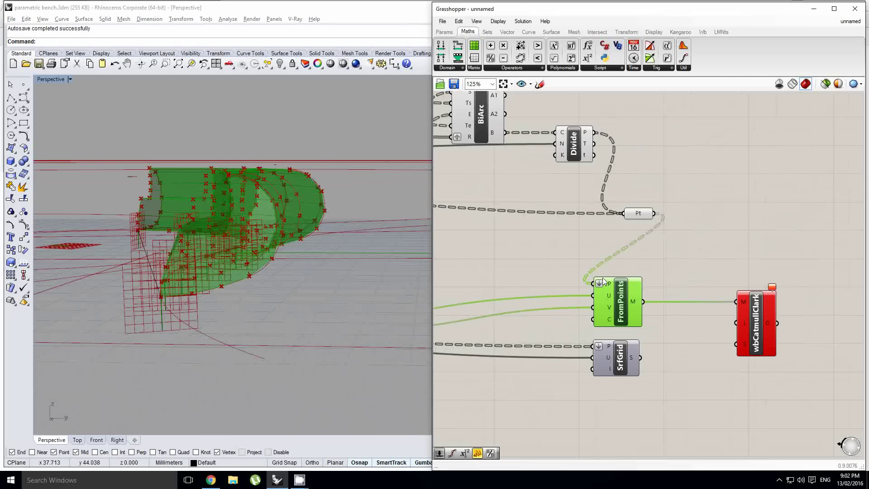
pyautogui.moveTo(284, 244); pyautogui.dragTo(285, 281, button='right')
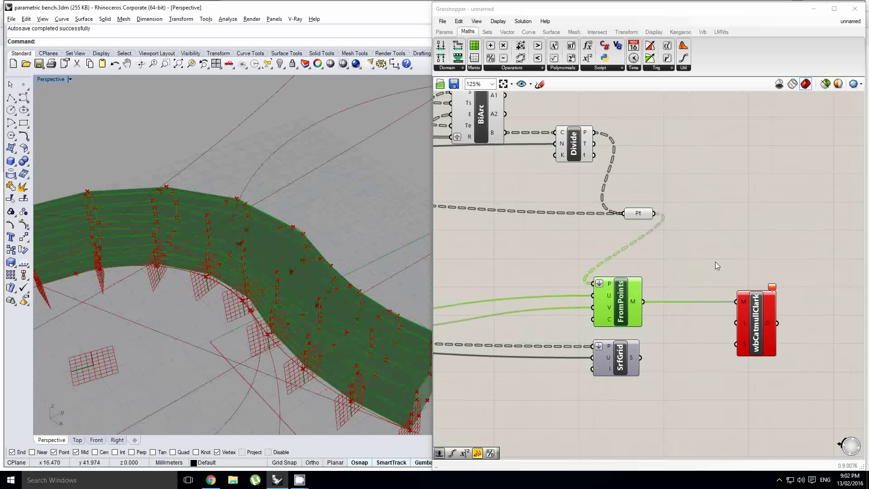
# Move FromPoints, SrfGrid and wbCatmullClark farther along the canvas and place the Point parameter just before them
pyautogui.click(640, 218)
pyautogui.moveTo(813, 433); pyautogui.dragTo(607, 289)
pyautogui.moveTo(625, 306); pyautogui.dragTo(729, 306)
pyautogui.click(681, 224)
pyautogui.moveTo(642, 213); pyautogui.dragTo(634, 234)
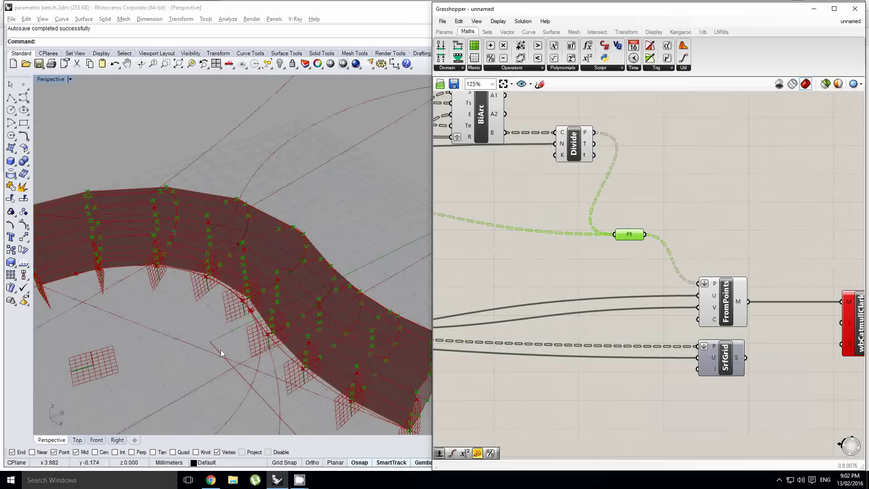
# Turn off the preview of the Point parameter and all components upstream of FromPoints
pyautogui.middleClick(671, 254)
pyautogui.click(688, 227)
pyautogui.scroll(-8, 770, 227)
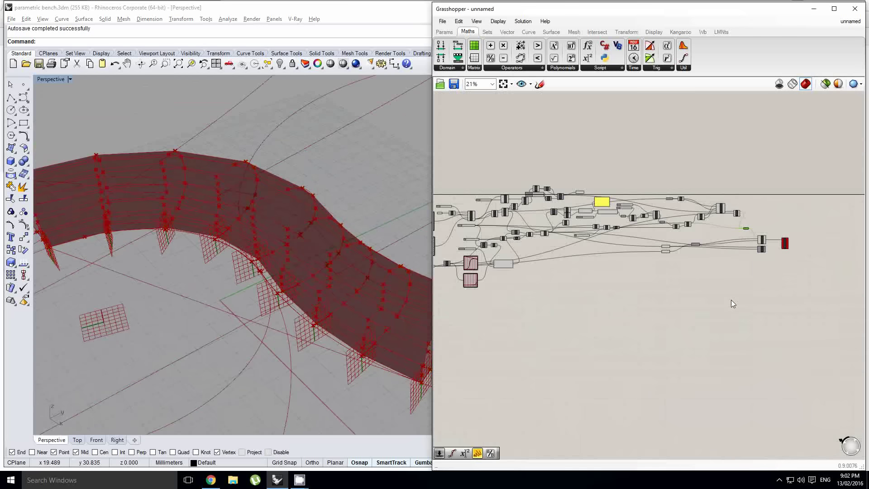
pyautogui.scroll(-1, 756, 308)
pyautogui.moveTo(758, 311); pyautogui.dragTo(462, 188)
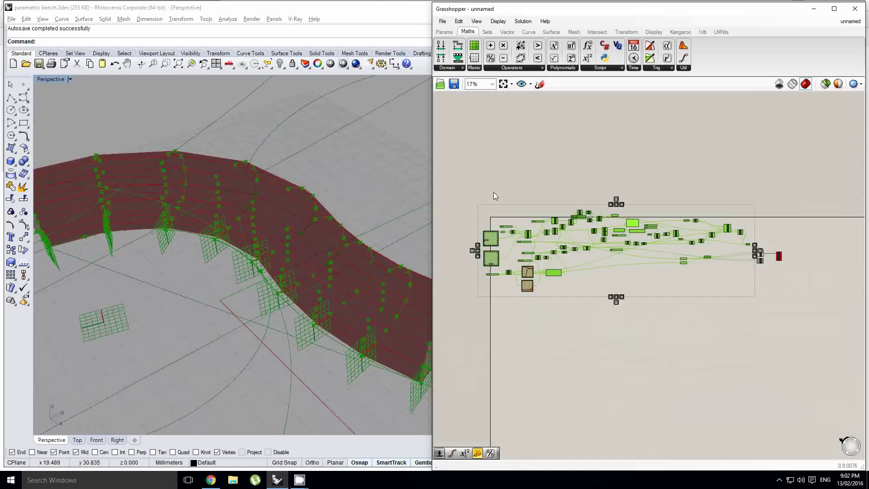
pyautogui.middleClick(493, 192)
pyautogui.click(520, 168)
# Move wbCatmullClark farther away from FromPoints to make room for another component between them
pyautogui.moveTo(200, 314); pyautogui.dragTo(351, 288, button='right')
pyautogui.moveTo(824, 281); pyautogui.dragTo(581, 283, button='right')
pyautogui.click(737, 305)
pyautogui.scroll(8, 670, 267)
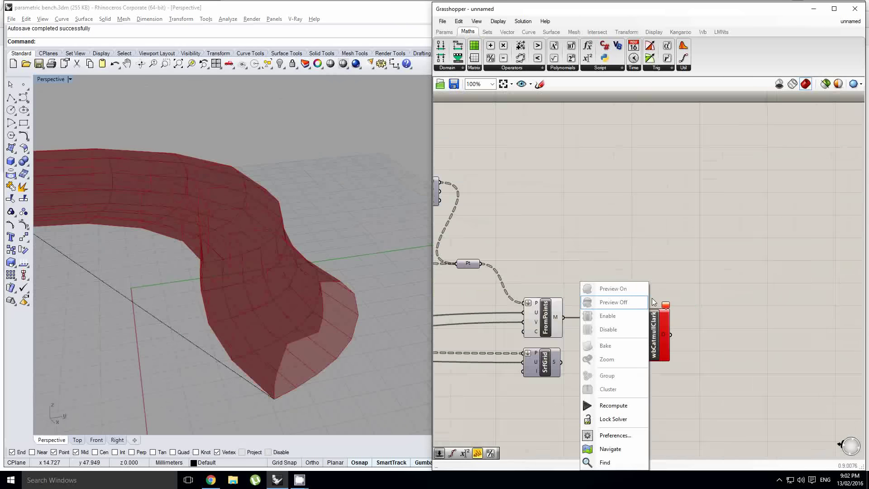
pyautogui.scroll(2, 662, 298)
pyautogui.click(661, 327)
pyautogui.moveTo(657, 339); pyautogui.dragTo(738, 339)
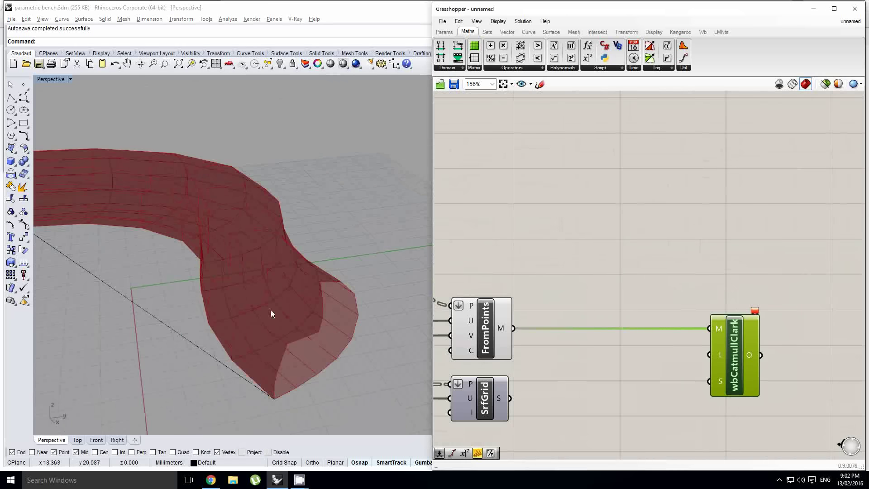
# Examine the open end of the bench mesh and the corner where its profile meets itself
pyautogui.moveTo(271, 313); pyautogui.dragTo(287, 234, button='right')
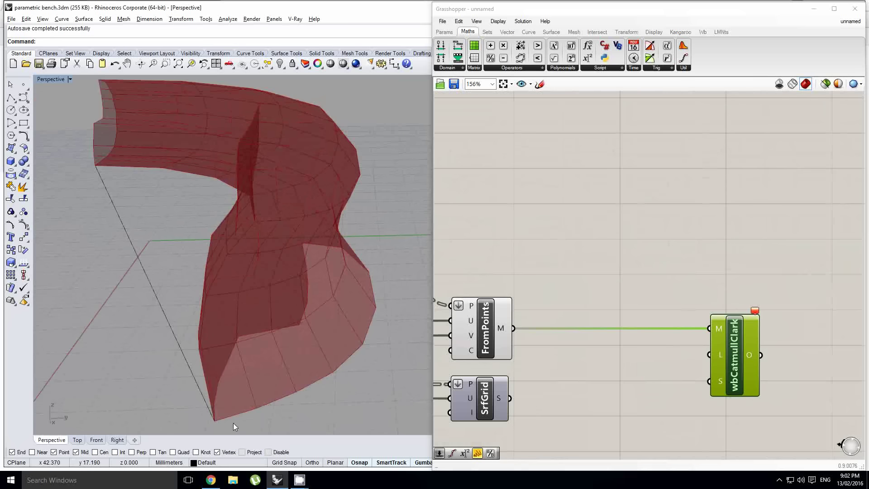
pyautogui.moveTo(259, 319); pyautogui.dragTo(334, 288, button='right')
pyautogui.scroll(-3, 250, 356)
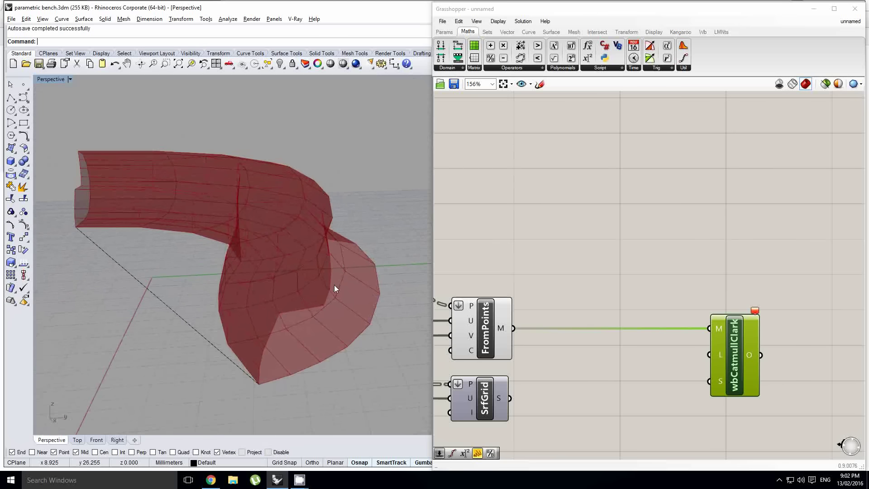
pyautogui.moveTo(560, 256); pyautogui.dragTo(624, 259, button='right')
pyautogui.moveTo(292, 317); pyautogui.dragTo(202, 377, button='right')
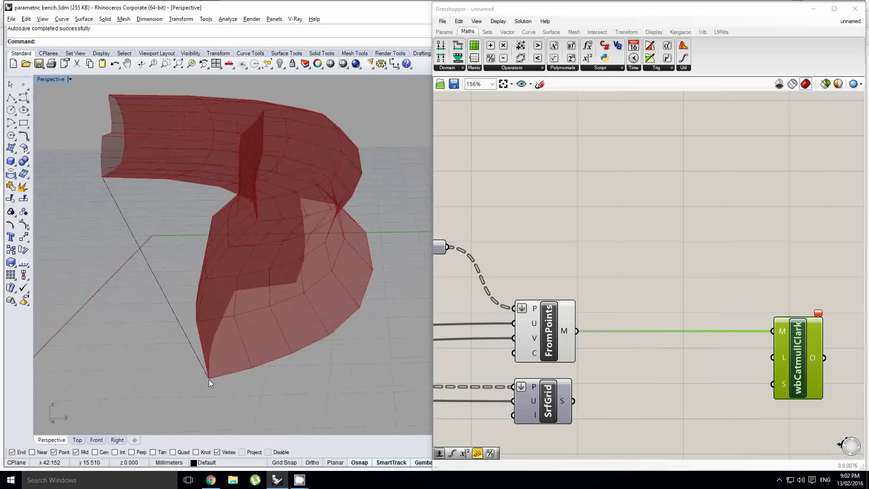
pyautogui.click(564, 333)
pyautogui.moveTo(293, 299); pyautogui.dragTo(291, 308, button='right')
pyautogui.click(807, 369)
pyautogui.moveTo(331, 348); pyautogui.dragTo(261, 371, button='right')
pyautogui.scroll(3, 317, 346)
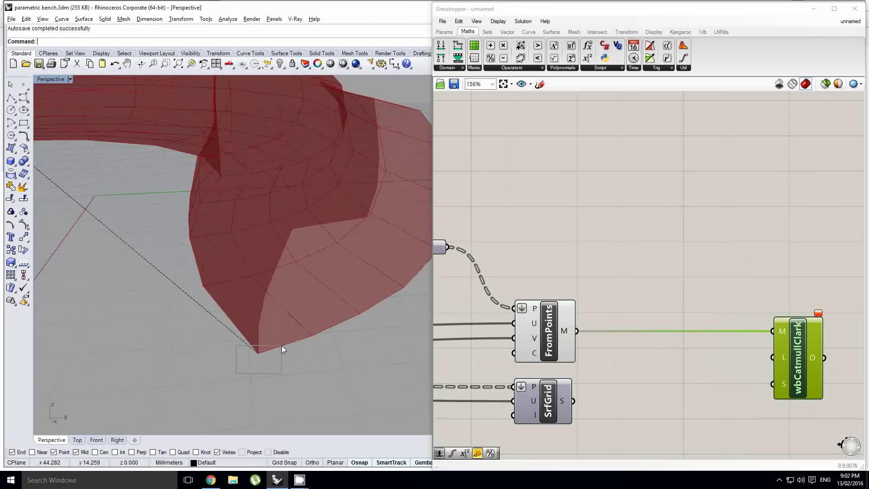
pyautogui.doubleClick(684, 257)
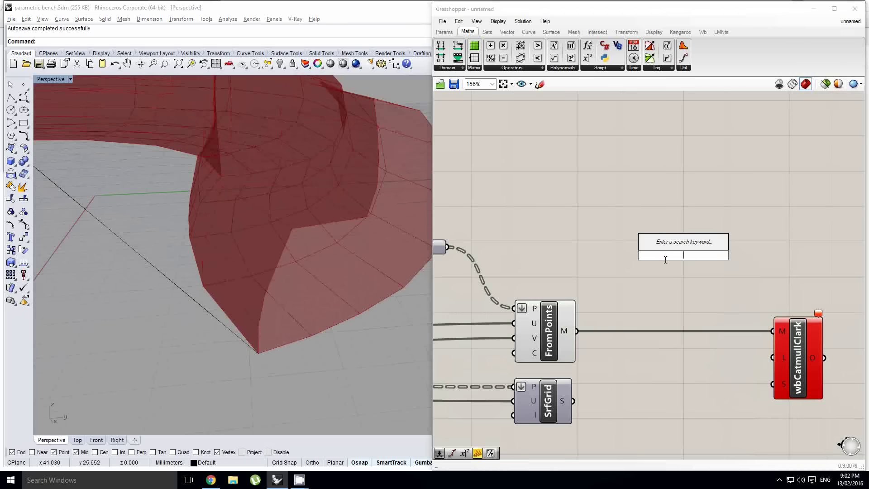
pyautogui.click(566, 262)
pyautogui.moveTo(276, 310); pyautogui.dragTo(266, 302, button='right')
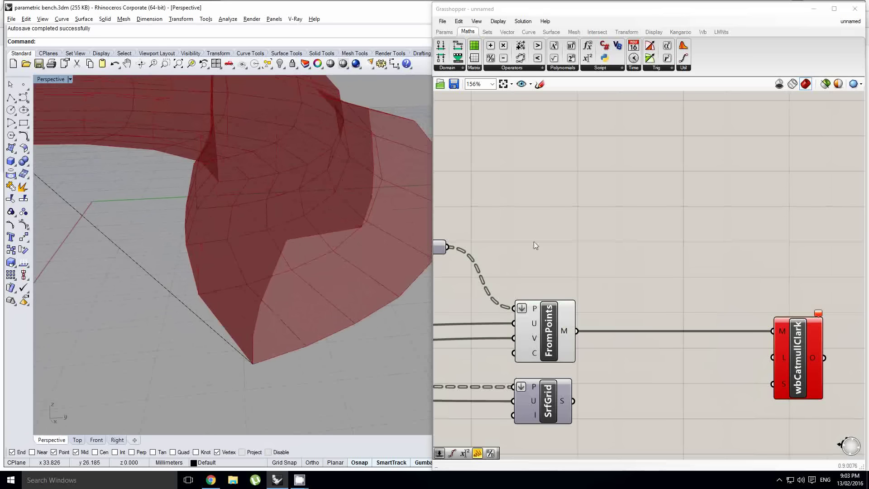
# Add a Cull Duplicates component near the Point parameter
pyautogui.doubleClick(509, 234)
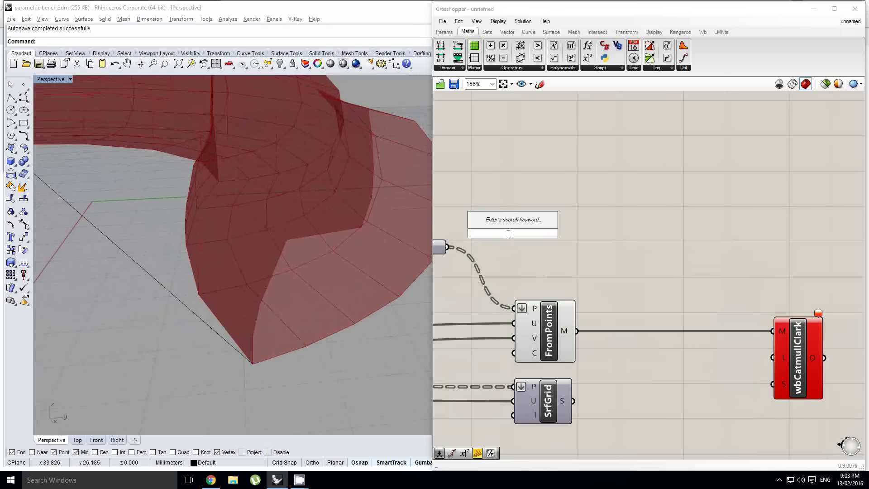
pyautogui.write('Cull')
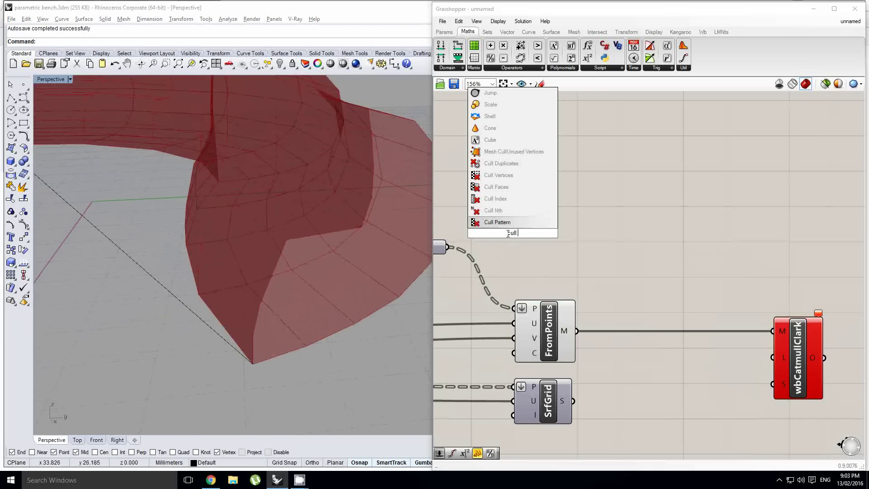
pyautogui.press('Up')
pyautogui.press('Up')
pyautogui.press('Up')
pyautogui.press('Up')
pyautogui.press('Up')
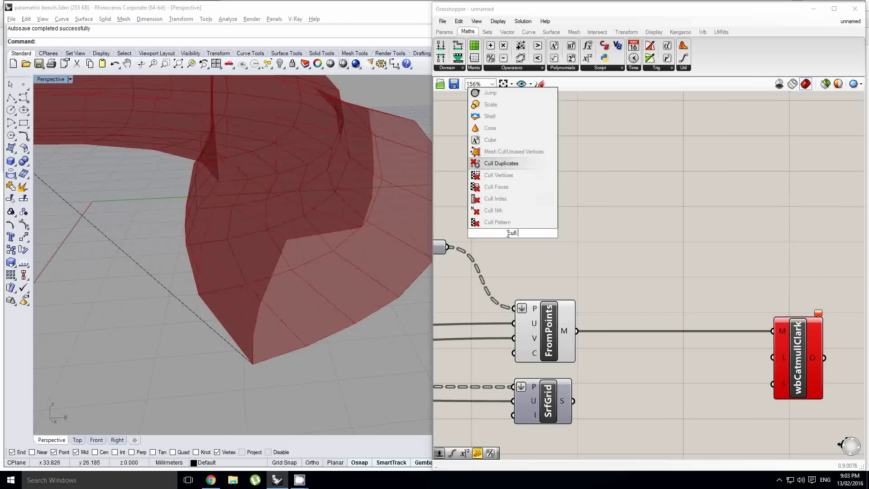
pyautogui.press('Return')
# Connect the Point output to CullPt's flattened P input and try feeding CullPt's P output into FromPoints' P input
pyautogui.moveTo(463, 184); pyautogui.dragTo(546, 199, button='right')
pyautogui.click(523, 238)
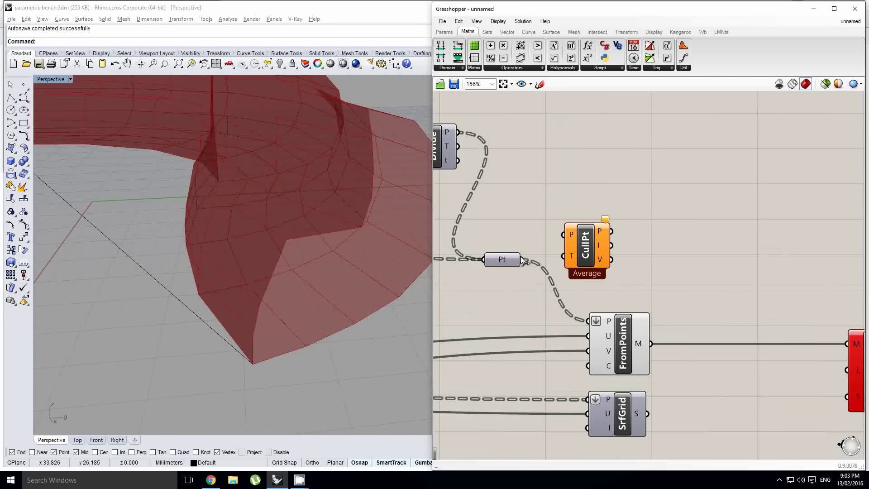
pyautogui.moveTo(522, 259); pyautogui.dragTo(569, 235)
pyautogui.rightClick(569, 235)
pyautogui.click(595, 314)
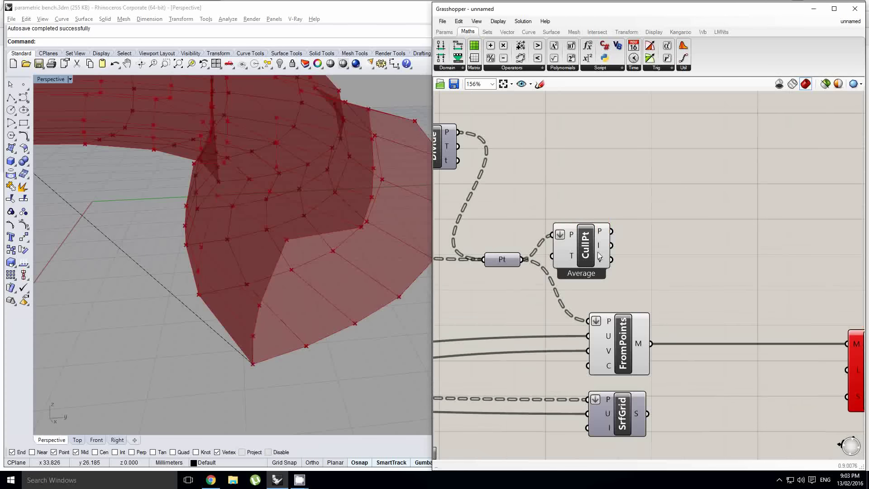
pyautogui.click(593, 247)
pyautogui.moveTo(606, 232); pyautogui.dragTo(597, 319)
# Delete the CullPt component and reconnect the Point output to FromPoints' P input
pyautogui.moveTo(662, 284); pyautogui.dragTo(603, 260, button='right')
pyautogui.click(634, 284)
pyautogui.click(546, 258)
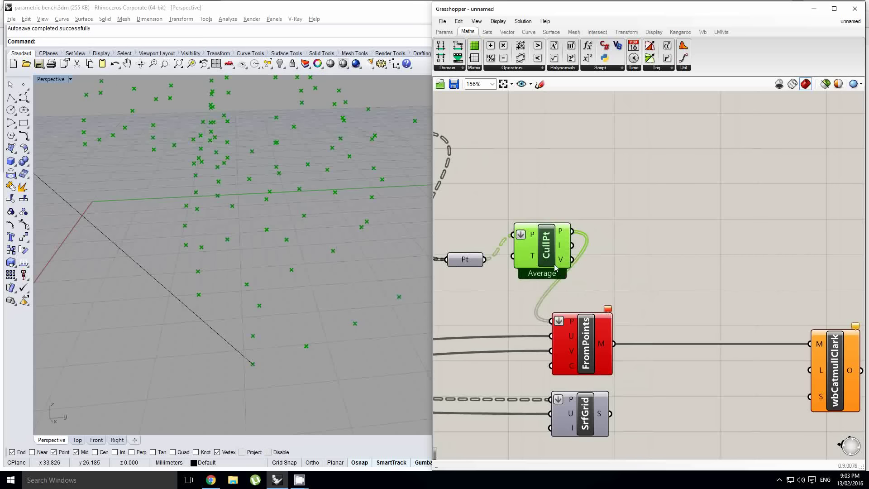
pyautogui.press('Delete')
pyautogui.moveTo(547, 321); pyautogui.dragTo(548, 321)
# Add a Mesh WeldVertices component and place it between FromPoints and wbCatmullClark
pyautogui.moveTo(669, 295); pyautogui.dragTo(601, 288, button='right')
pyautogui.doubleClick(614, 262)
pyautogui.write('weld')
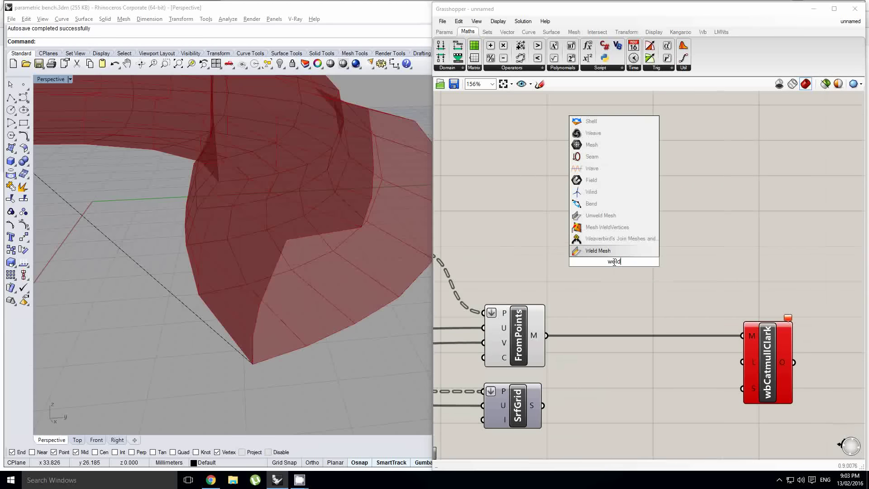
pyautogui.click(604, 228)
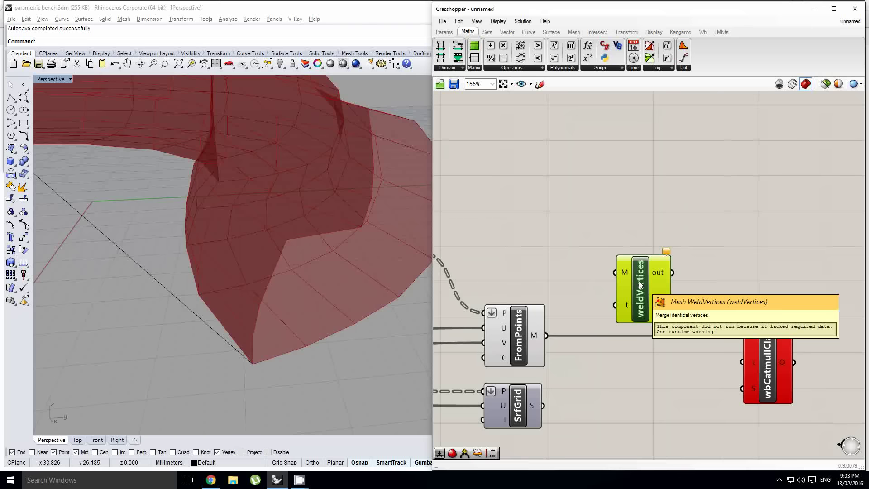
pyautogui.moveTo(640, 284); pyautogui.dragTo(649, 306)
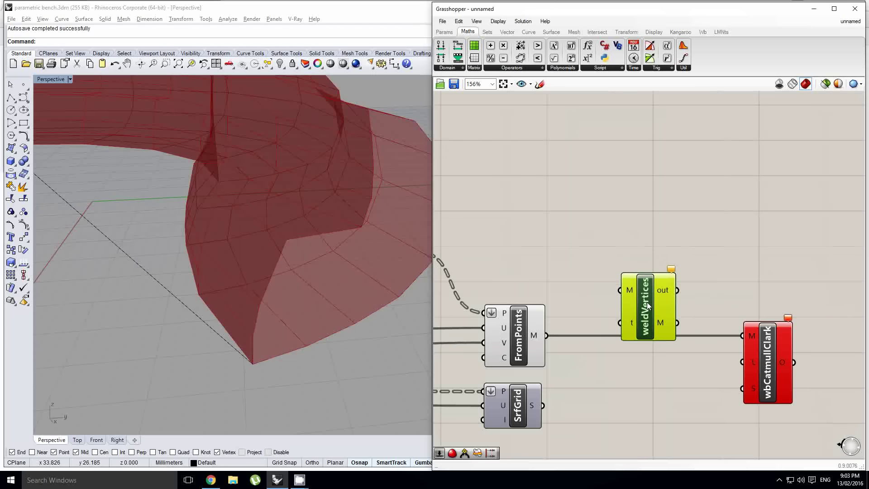
pyautogui.moveTo(647, 309); pyautogui.dragTo(645, 321)
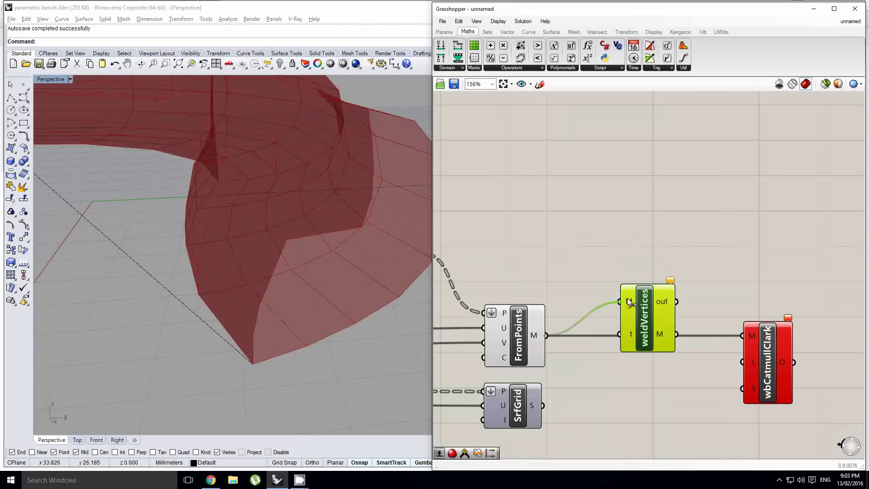
# Wire weldVertices between FromPoints and wbCatmullClark through their M ports, and turn off the preview of weldVertices
pyautogui.moveTo(628, 298); pyautogui.dragTo(628, 299)
pyautogui.moveTo(641, 316); pyautogui.dragTo(756, 337)
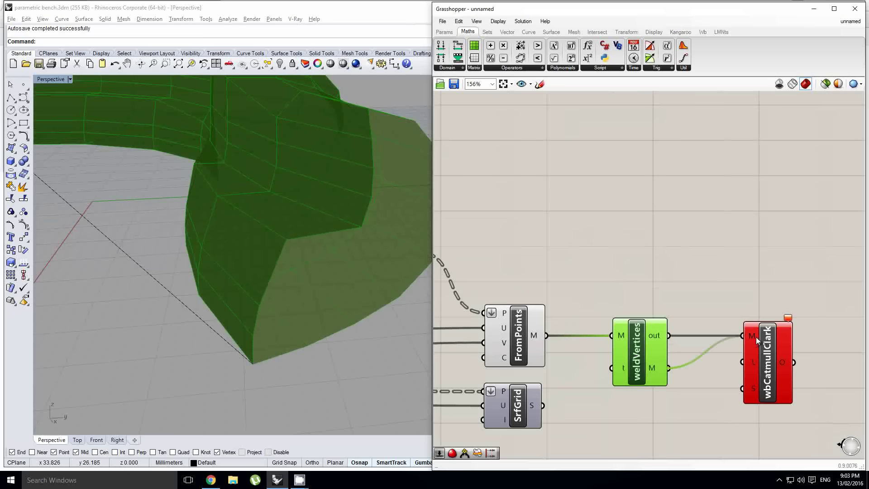
pyautogui.middleClick(648, 349)
pyautogui.click(677, 321)
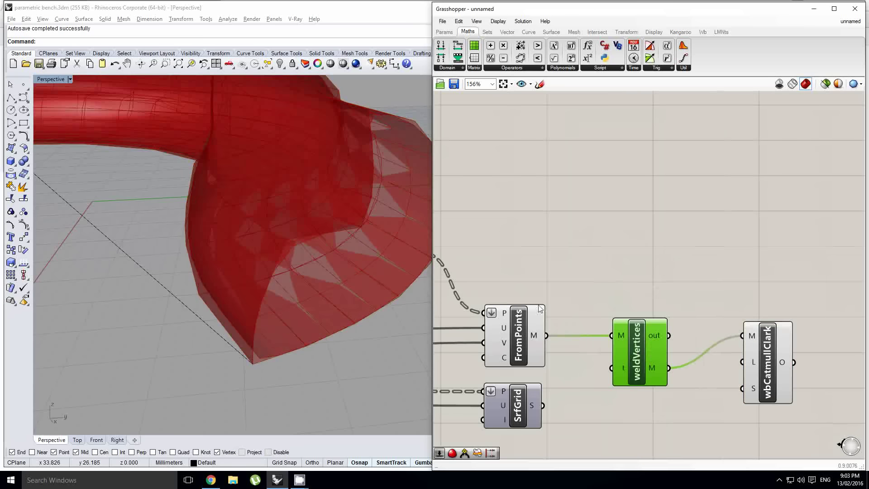
# Turn off the preview of FromPoints and inspect the subdivided bench mesh and its open end
pyautogui.moveTo(333, 234); pyautogui.dragTo(254, 195, button='right')
pyautogui.click(524, 325)
pyautogui.middleClick(523, 325)
pyautogui.click(553, 295)
pyautogui.moveTo(316, 240)
pyautogui.mouseDown(button='right')
pyautogui.moveTo(375, 223)
pyautogui.moveTo(270, 258)
pyautogui.moveTo(312, 260)
pyautogui.moveTo(327, 248)
pyautogui.moveTo(307, 290)
pyautogui.moveTo(326, 292)
pyautogui.moveTo(331, 273)
pyautogui.moveTo(291, 225)
pyautogui.moveTo(317, 231)
pyautogui.mouseUp(button='right')
pyautogui.scroll(-1, 487, 263)
pyautogui.moveTo(517, 265); pyautogui.dragTo(709, 262, button='right')
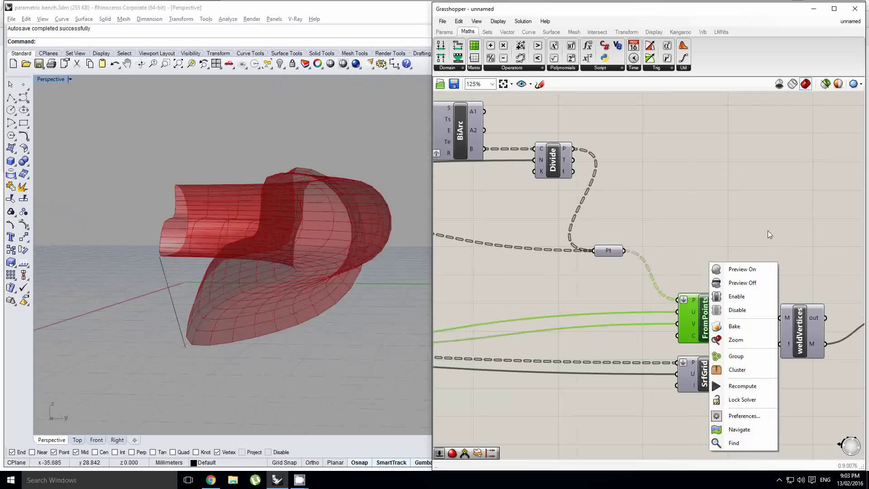
pyautogui.click(767, 230)
pyautogui.scroll(3, 283, 235)
pyautogui.moveTo(289, 235); pyautogui.dragTo(258, 256, button='right')
pyautogui.scroll(2, 257, 244)
# Set the Variable y slider feeding the if(x>y,True,False) expression to 2.249
pyautogui.moveTo(649, 263); pyautogui.dragTo(778, 250, button='right')
pyautogui.scroll(-2, 778, 250)
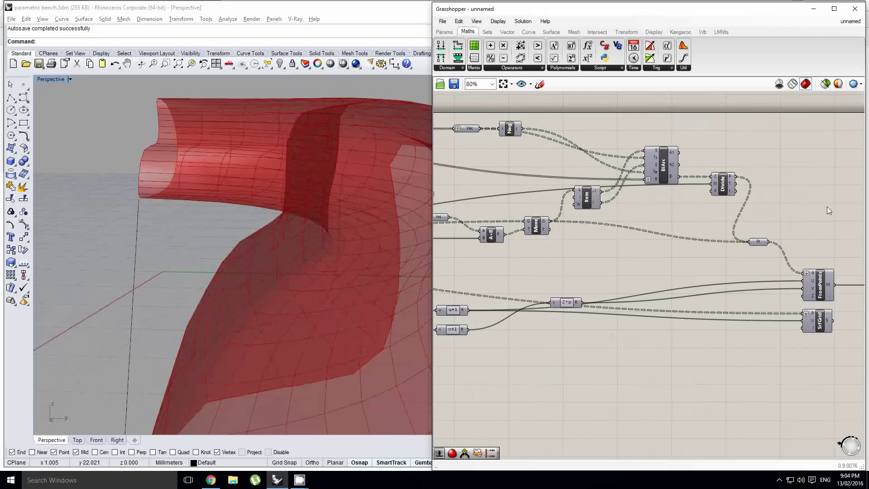
pyautogui.scroll(-6, 825, 214)
pyautogui.scroll(9, 659, 212)
pyautogui.scroll(2, 664, 214)
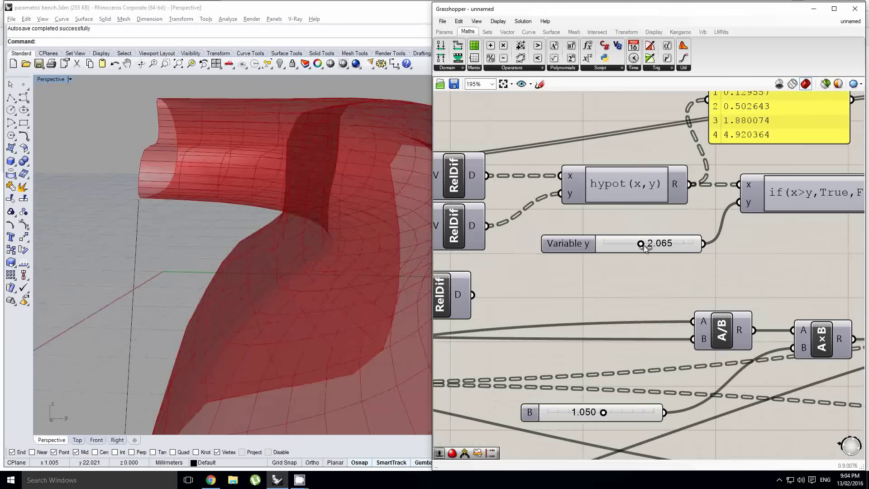
pyautogui.scroll(-3, 645, 245)
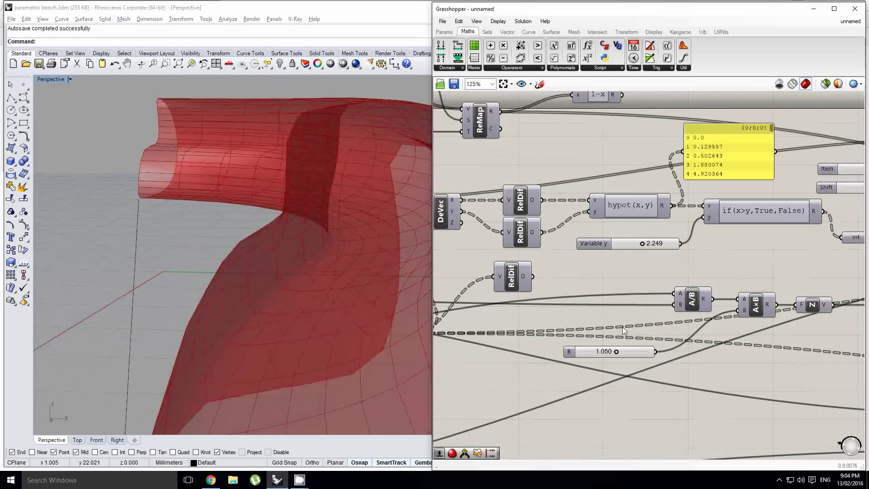
# Set the B slider feeding the A×B multiplication to 1.213, checking the bench mesh while adjusting it
pyautogui.scroll(2, 623, 327)
pyautogui.moveTo(612, 361); pyautogui.dragTo(626, 361)
pyautogui.moveTo(298, 365); pyautogui.dragTo(286, 296, button='right')
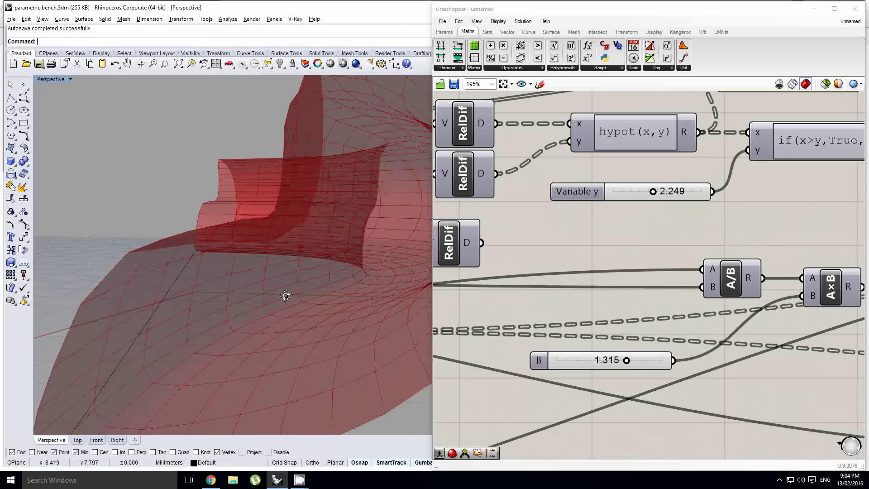
pyautogui.moveTo(630, 363); pyautogui.dragTo(622, 362)
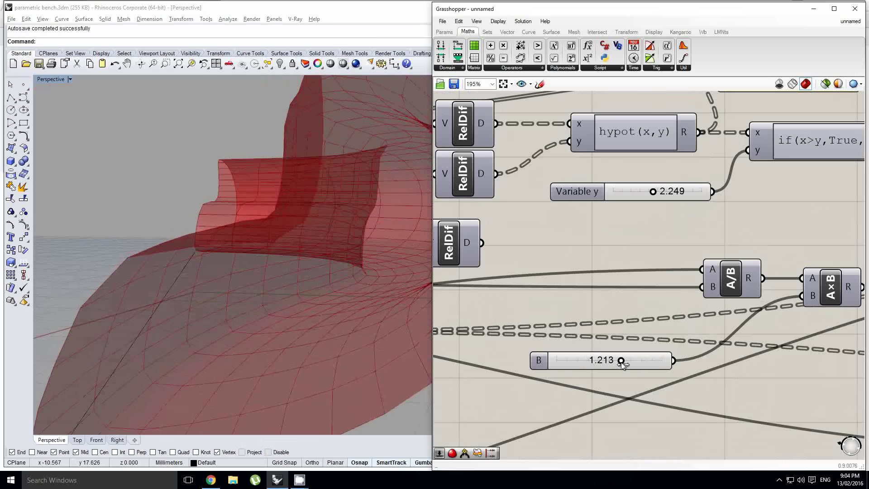
# Inspect the overall shape of the bench mesh and the end of the definition around wbCatmullClark
pyautogui.moveTo(264, 290)
pyautogui.mouseDown(button='right')
pyautogui.moveTo(227, 272)
pyautogui.moveTo(249, 285)
pyautogui.mouseUp(button='right')
pyautogui.scroll(-5, 258, 292)
pyautogui.scroll(-3, 575, 285)
pyautogui.moveTo(594, 278); pyautogui.dragTo(523, 281, button='right')
pyautogui.scroll(-3, 695, 281)
pyautogui.scroll(-4, 556, 259)
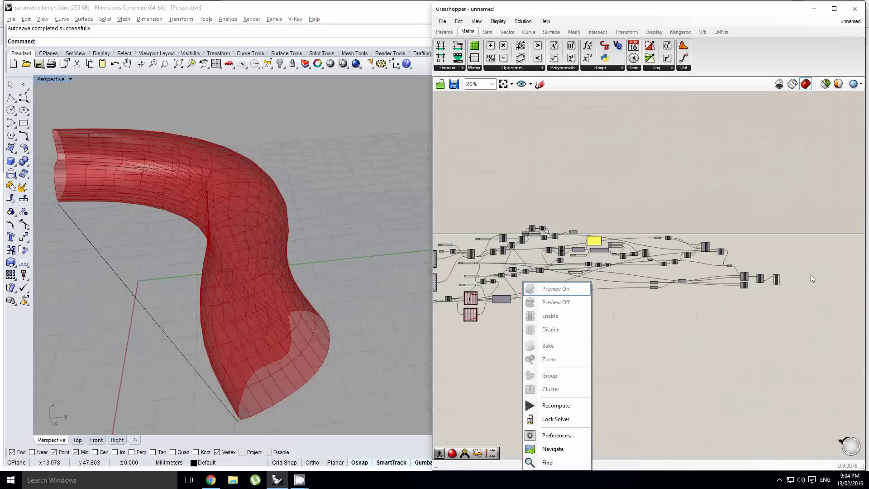
pyautogui.scroll(5, 811, 275)
pyautogui.click(752, 287)
pyautogui.scroll(2, 776, 284)
pyautogui.scroll(-2, 769, 283)
pyautogui.rightClick(749, 274)
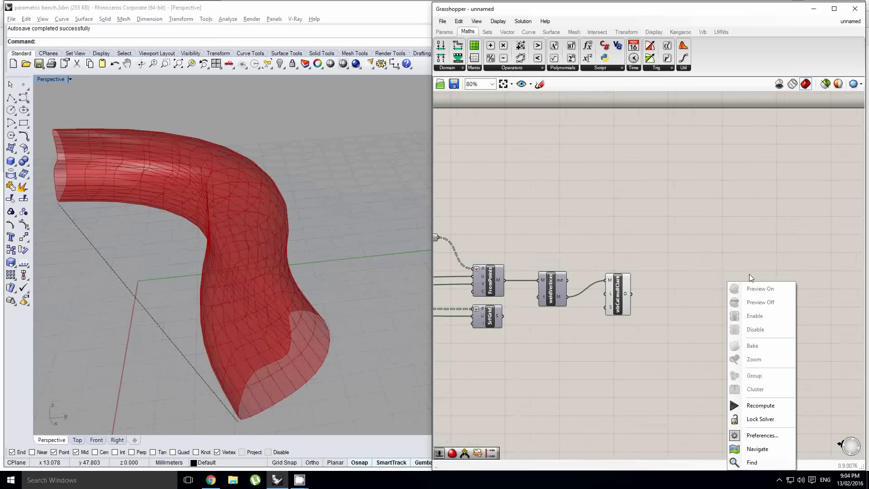
pyautogui.doubleClick(749, 273)
pyautogui.scroll(-5, 760, 300)
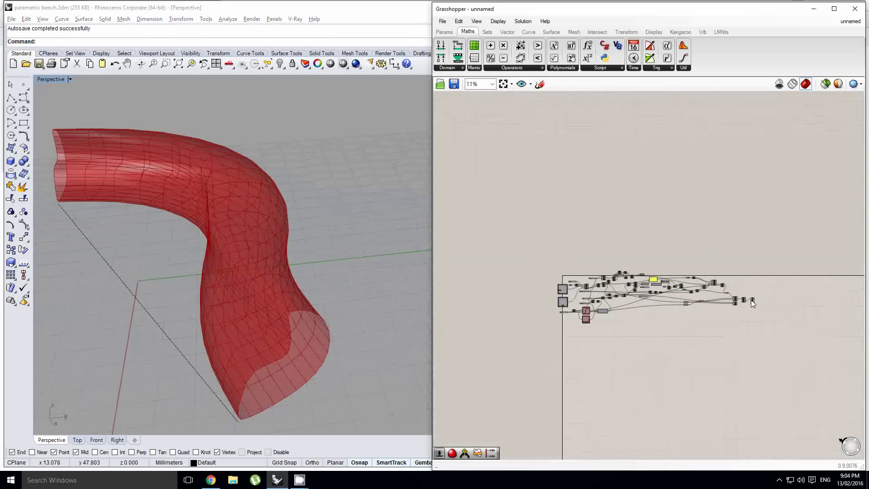
# Copy the Rebuild Curve component with its Count slider to the free area below SrfGrid
pyautogui.scroll(3, 600, 284)
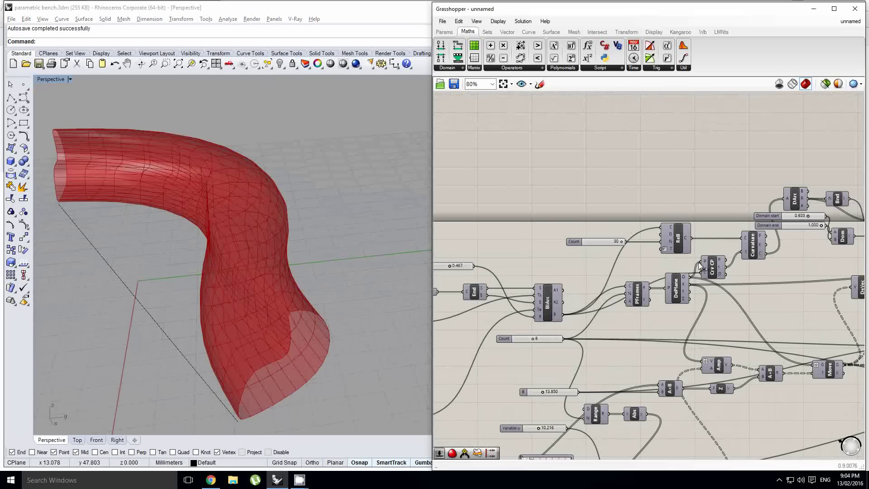
pyautogui.moveTo(690, 255); pyautogui.dragTo(591, 218)
pyautogui.scroll(-6, 657, 230)
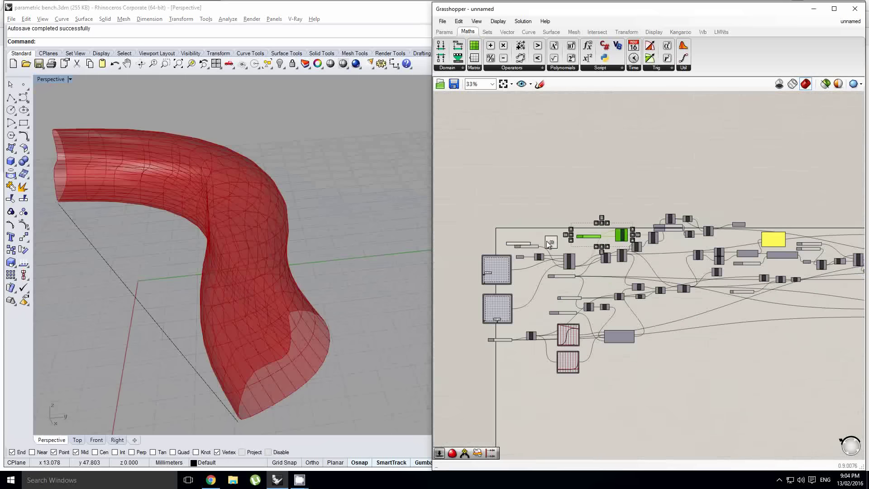
pyautogui.scroll(9, 619, 267)
pyautogui.keyDown('alt'); pyautogui.moveTo(619, 266); pyautogui.dragTo(595, 250); pyautogui.keyUp('alt')
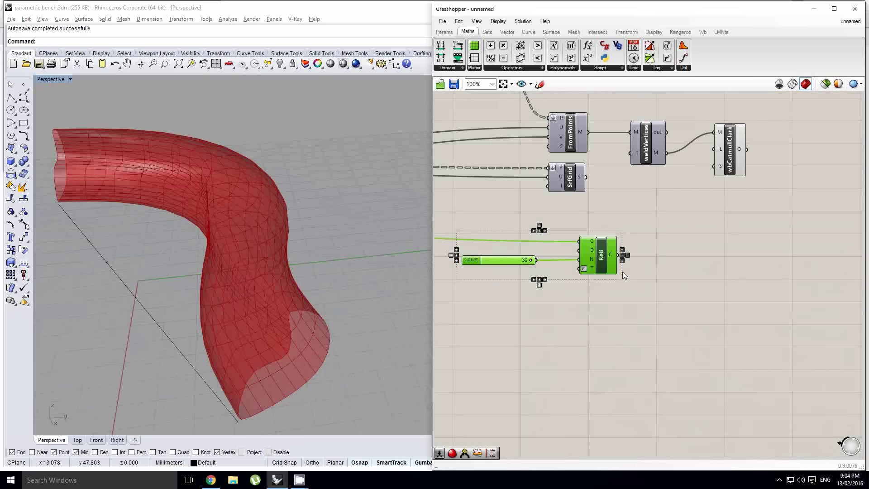
pyautogui.click(615, 221)
pyautogui.moveTo(613, 220); pyautogui.dragTo(633, 249, button='right')
# Turn on the preview of the copied ReB component and reduce its Count slider to 4
pyautogui.click(594, 289)
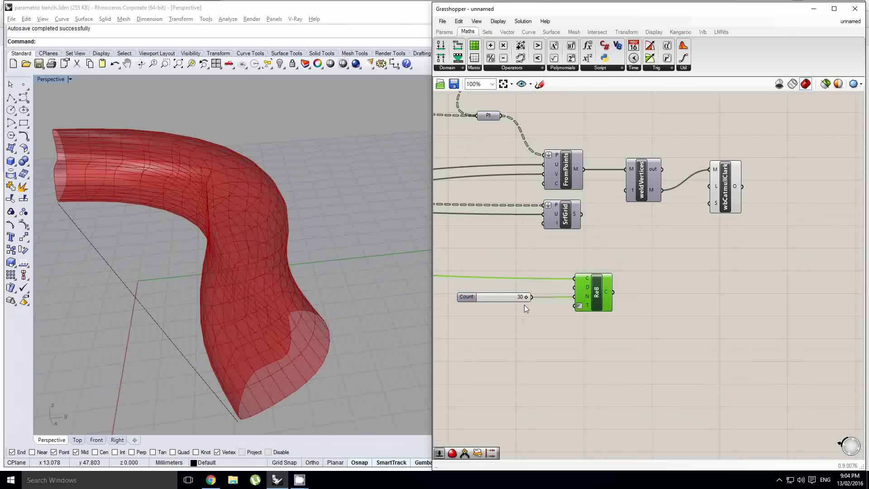
pyautogui.scroll(2, 519, 301)
pyautogui.moveTo(519, 302); pyautogui.dragTo(568, 294, button='right')
pyautogui.middleClick(667, 295)
pyautogui.click(684, 282)
pyautogui.click(617, 293)
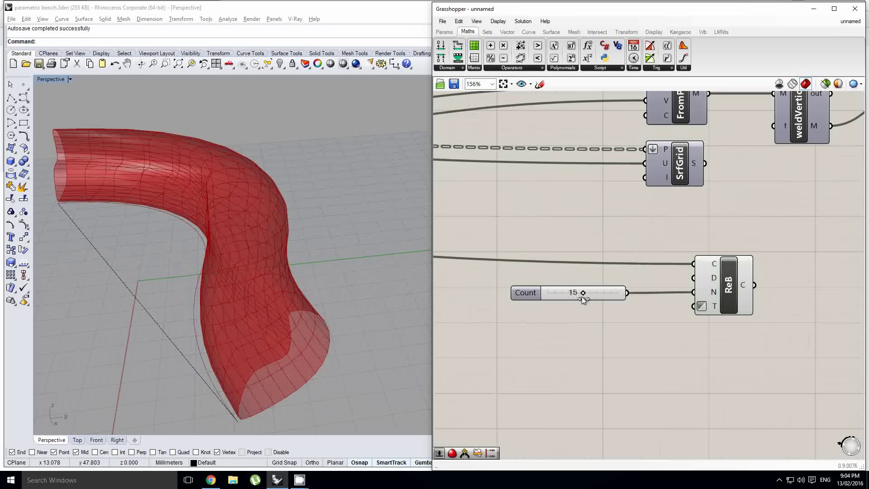
pyautogui.moveTo(567, 298)
pyautogui.mouseDown()
pyautogui.moveTo(555, 300)
pyautogui.moveTo(566, 302)
pyautogui.mouseUp()
pyautogui.moveTo(253, 235); pyautogui.dragTo(294, 276, button='right')
pyautogui.moveTo(567, 292); pyautogui.dragTo(562, 292)
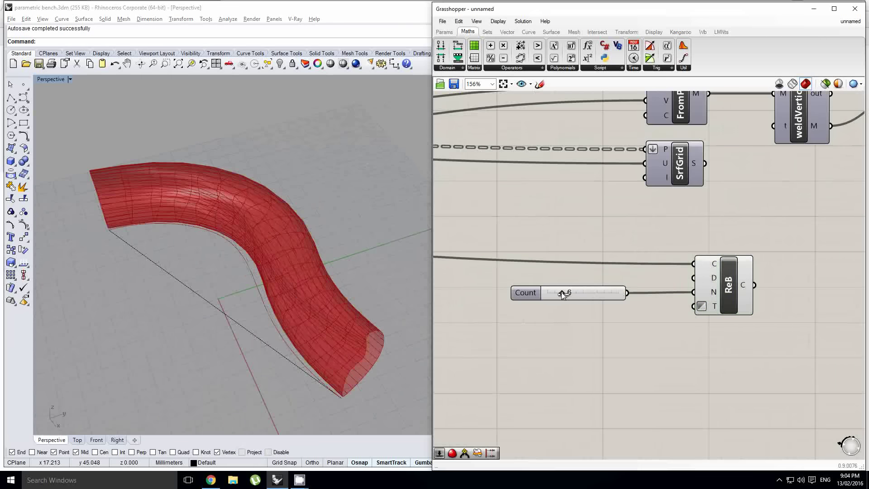
# Add a Perp Frames component and wire the C output of ReB into its C input
pyautogui.scroll(-3, 556, 292)
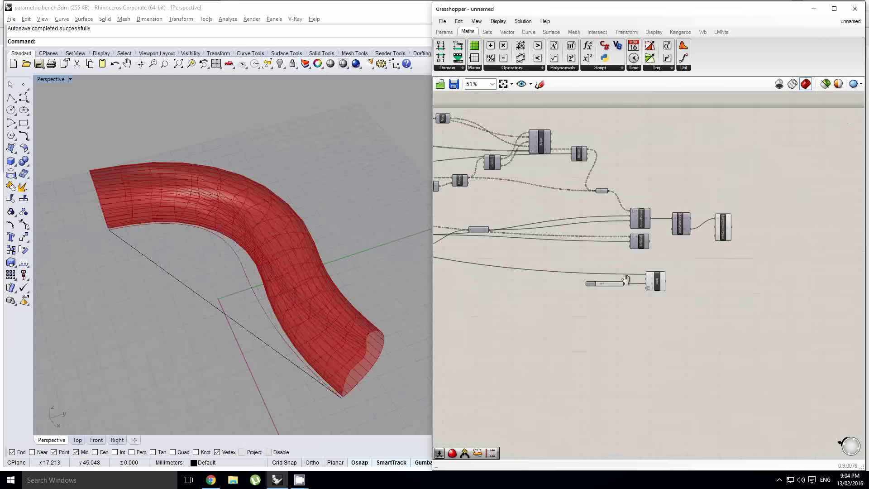
pyautogui.doubleClick(659, 304)
pyautogui.write('perp')
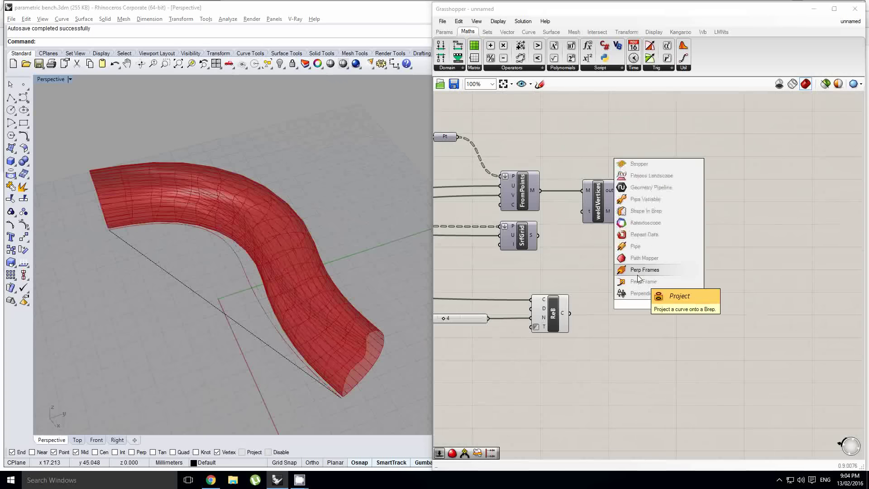
pyautogui.click(637, 272)
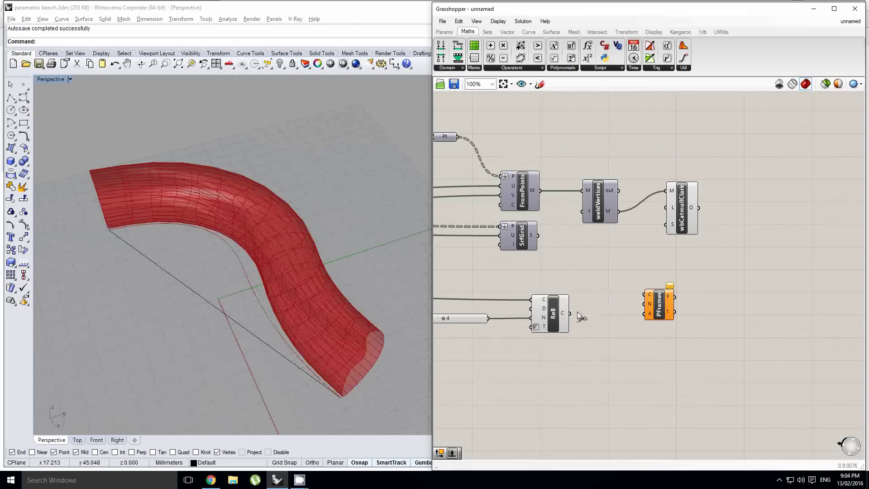
pyautogui.moveTo(569, 313); pyautogui.dragTo(644, 295)
pyautogui.moveTo(572, 316); pyautogui.dragTo(652, 303, button='right')
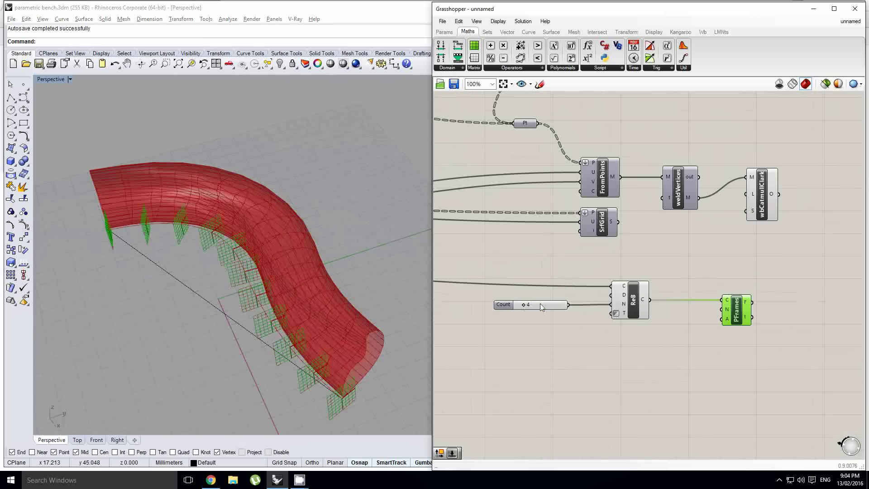
# Feed the N input of PFrames from a copied Count slider with a maximum of 100, set to 74
pyautogui.doubleClick(539, 303)
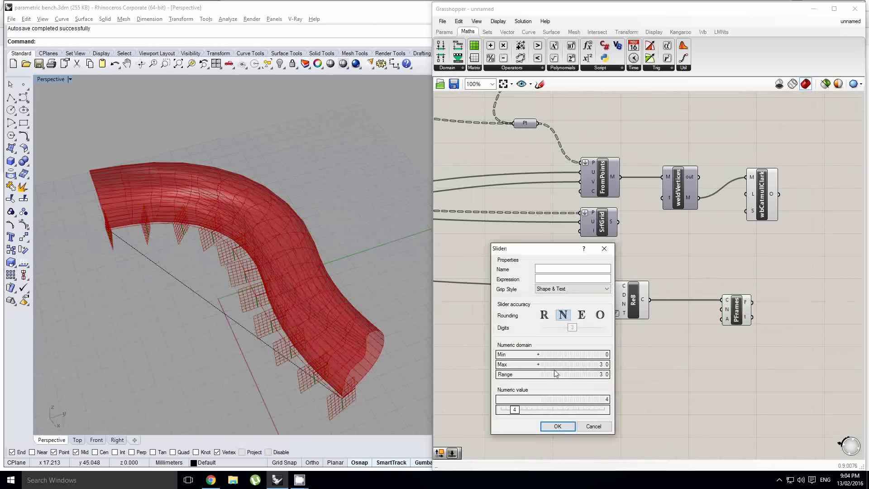
pyautogui.doubleClick(556, 365)
pyautogui.write('100')
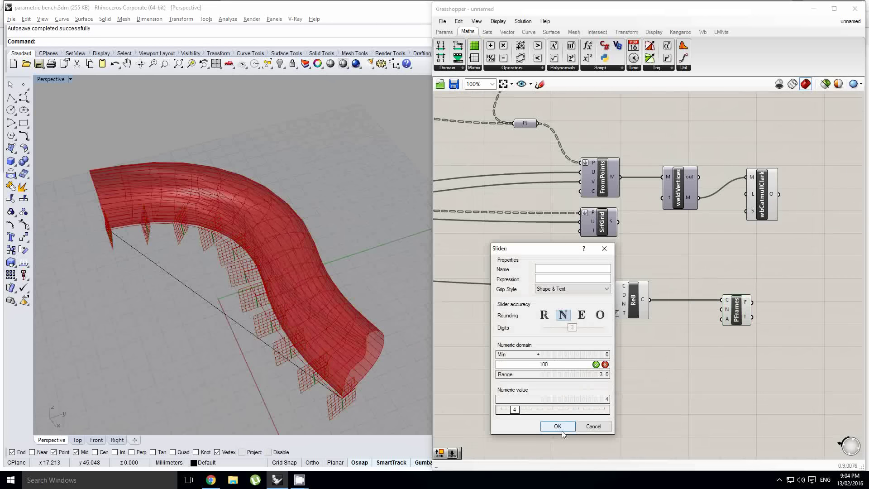
pyautogui.click(561, 428)
pyautogui.scroll(1, 510, 352)
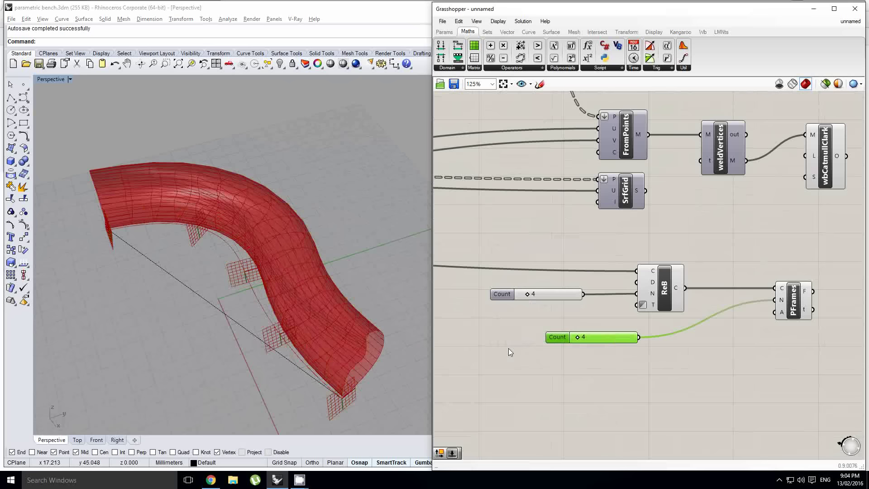
pyautogui.moveTo(579, 340); pyautogui.dragTo(618, 341)
pyautogui.moveTo(294, 322); pyautogui.dragTo(334, 339, button='right')
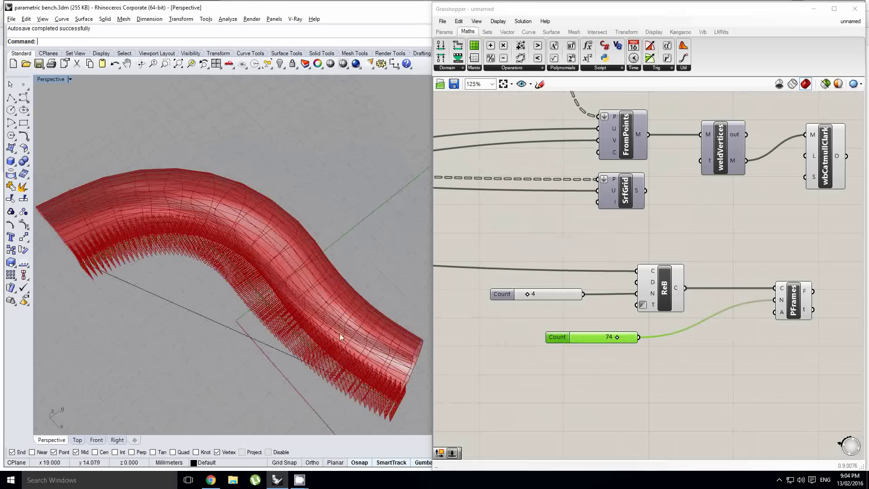
pyautogui.moveTo(696, 322); pyautogui.dragTo(520, 385, button='right')
pyautogui.doubleClick(734, 289)
pyautogui.write('m')
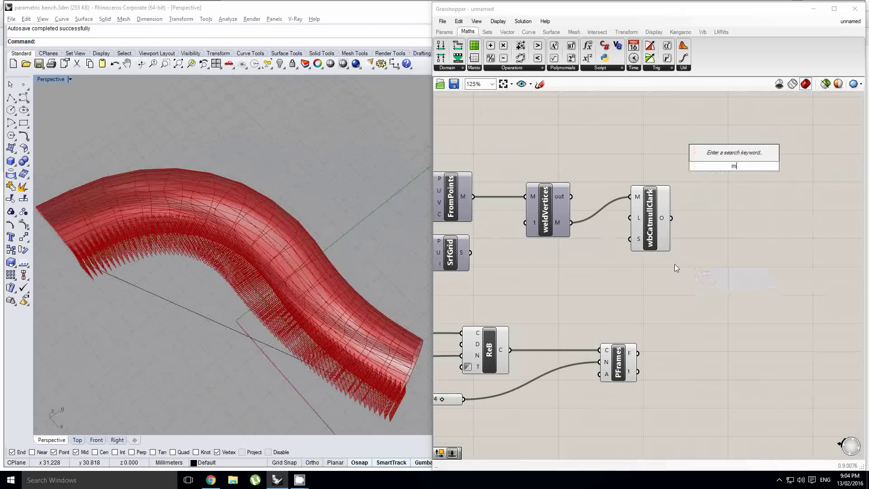
pyautogui.write('esh sec')
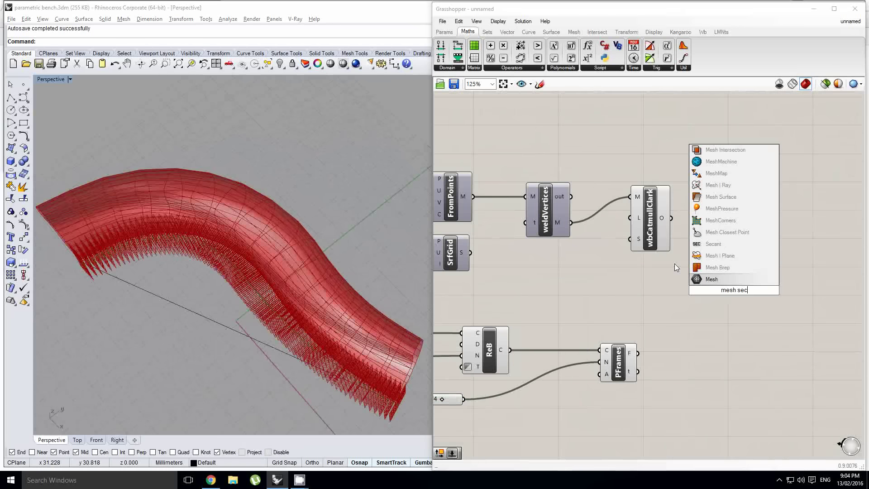
pyautogui.click(734, 261)
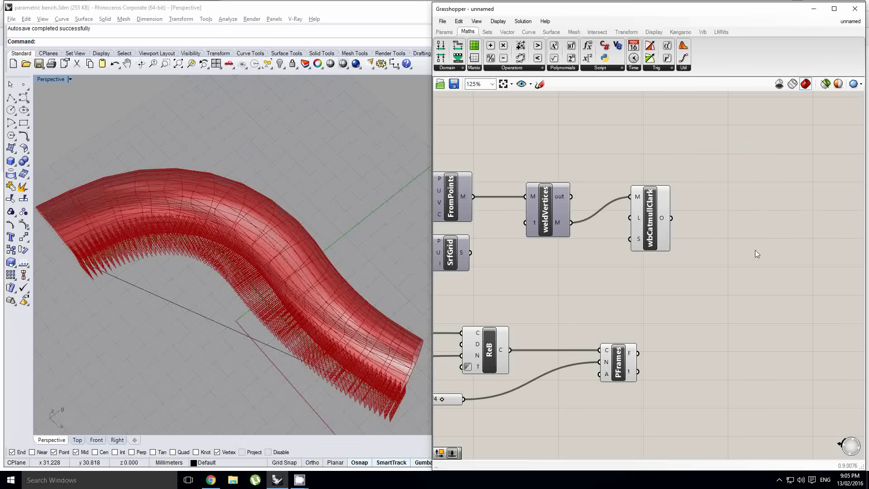
# Add a Mesh | Plane component, wiring wbCatmullClark's O output into M and PFrames' F output into P
pyautogui.doubleClick(710, 285)
pyautogui.write('mesh plane')
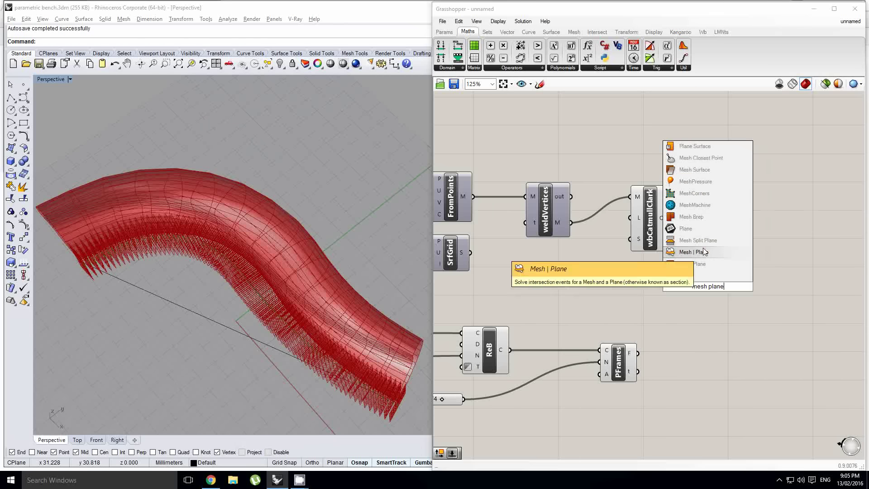
pyautogui.click(702, 253)
pyautogui.moveTo(672, 219); pyautogui.dragTo(700, 285)
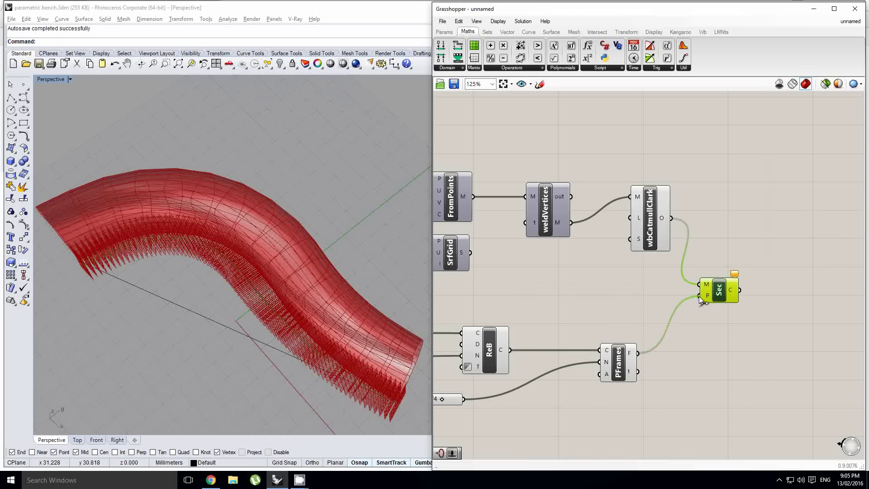
# Turn off the preview of wbCatmullClark so that the mesh section curves can be examined
pyautogui.scroll(3, 355, 305)
pyautogui.moveTo(355, 306); pyautogui.dragTo(236, 290, button='right')
pyautogui.click(643, 227)
pyautogui.middleClick(643, 226)
pyautogui.click(669, 199)
# Set the Count slider feeding ReB to 8 and check the sections at the bench's end
pyautogui.moveTo(499, 303); pyautogui.dragTo(685, 253, button='right')
pyautogui.click(685, 253)
pyautogui.scroll(1, 552, 304)
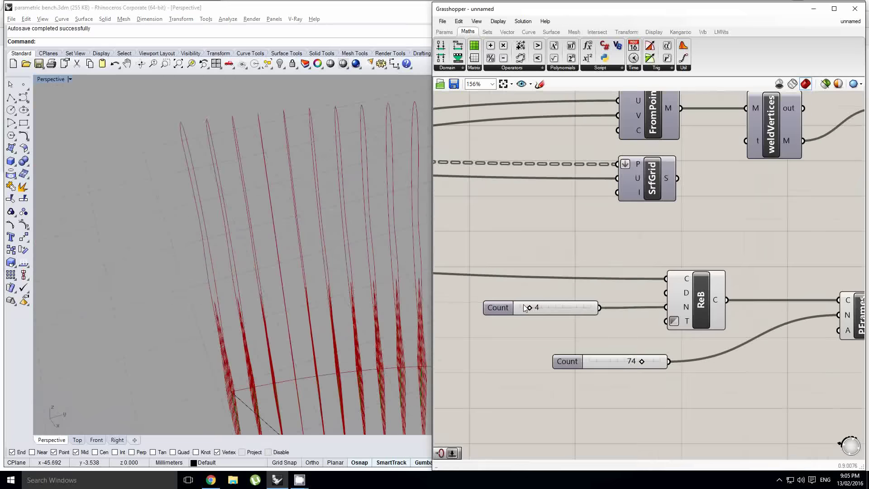
pyautogui.moveTo(528, 309); pyautogui.dragTo(538, 309)
pyautogui.moveTo(295, 236); pyautogui.dragTo(317, 281, button='right')
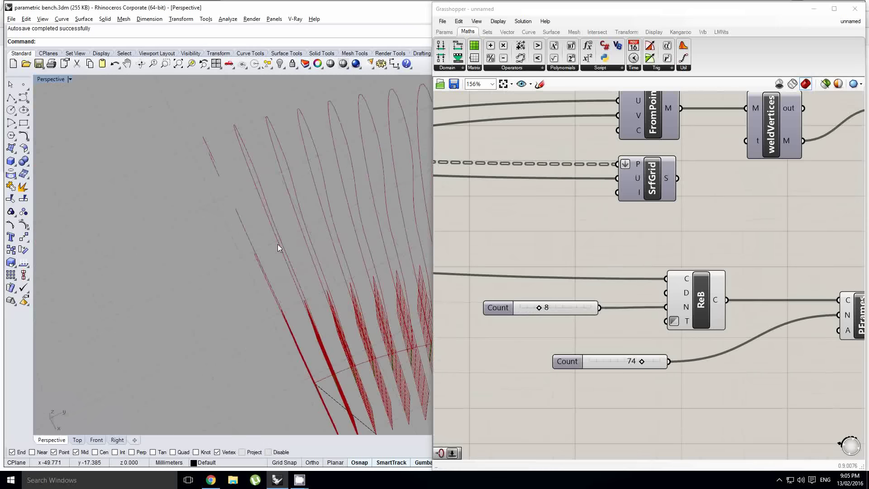
pyautogui.moveTo(278, 245); pyautogui.dragTo(245, 185, button='right')
# Add a Closed component and wire the C output of Sec into it
pyautogui.moveTo(715, 252); pyautogui.dragTo(323, 306, button='right')
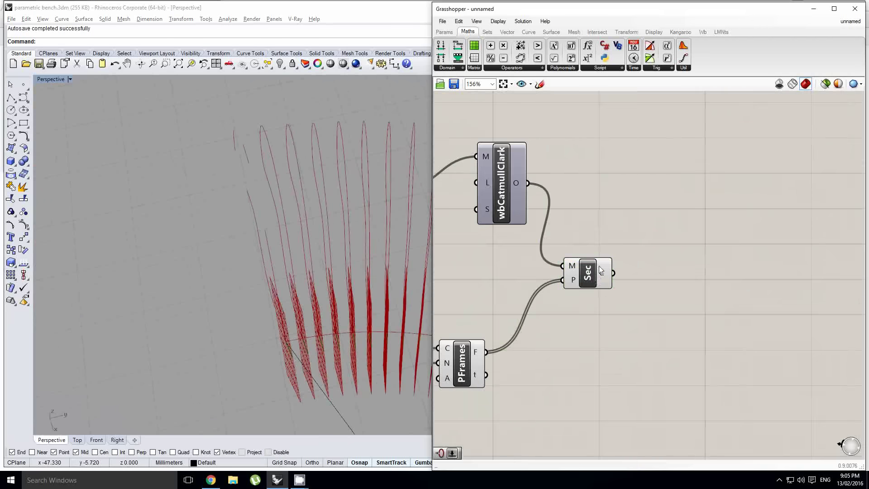
pyautogui.doubleClick(718, 275)
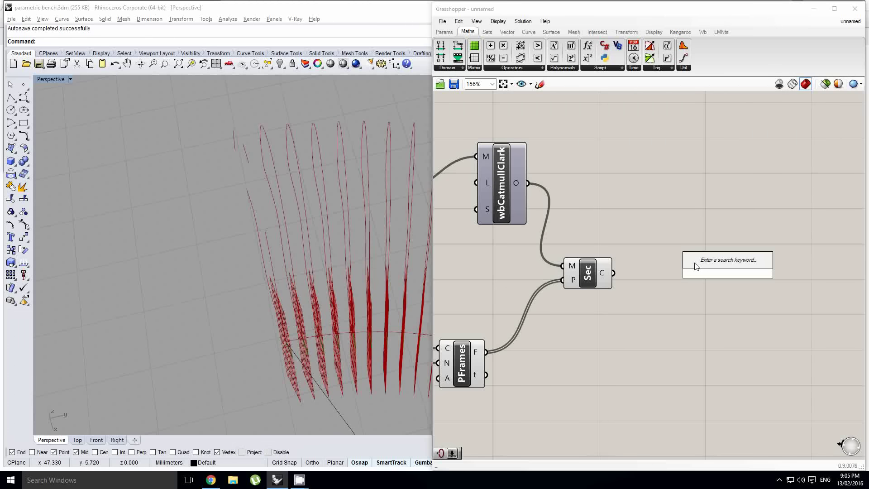
pyautogui.write('close')
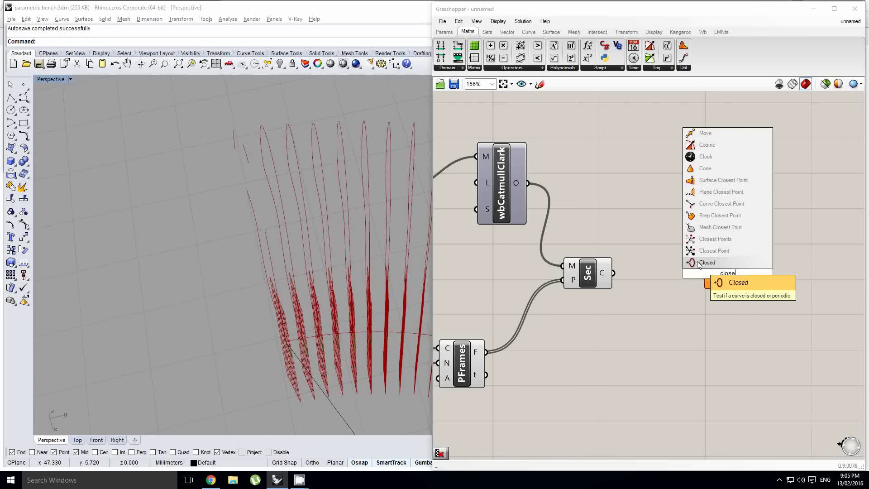
pyautogui.click(700, 264)
pyautogui.moveTo(614, 273); pyautogui.dragTo(705, 273)
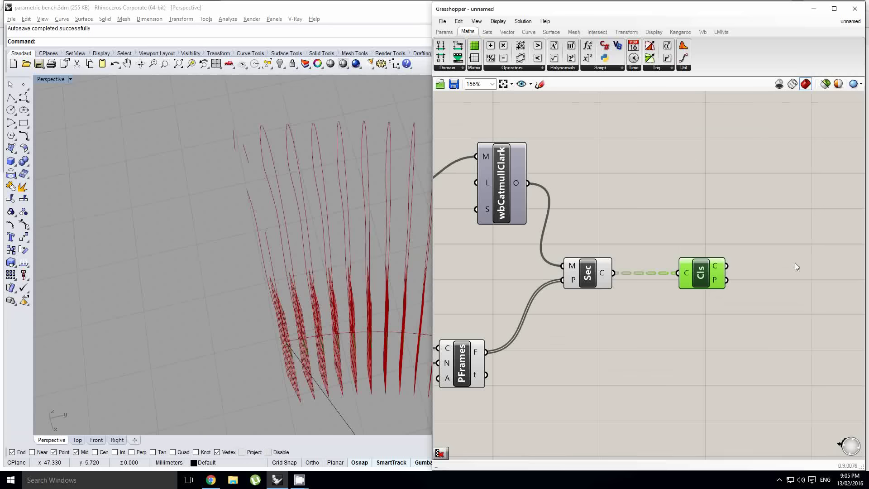
# Add a Cull Pattern component after the Cls component
pyautogui.moveTo(795, 266); pyautogui.dragTo(667, 242, button='right')
pyautogui.doubleClick(667, 242)
pyautogui.write('cul')
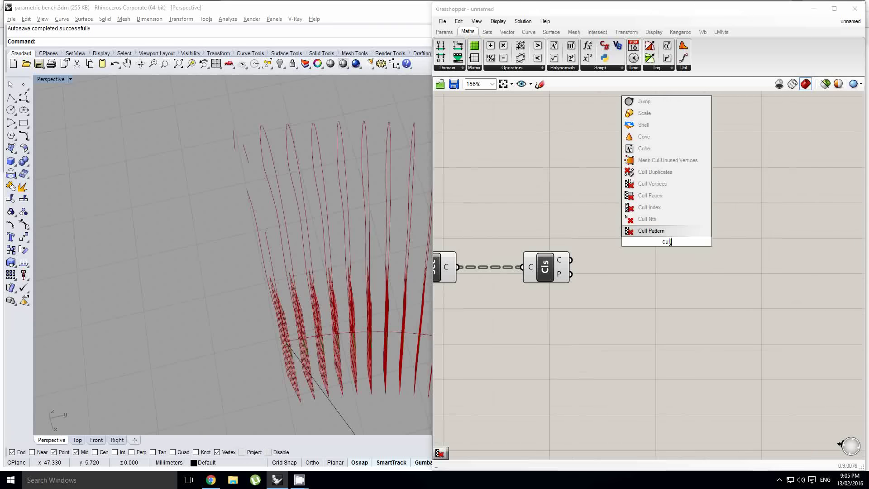
pyautogui.press('Return')
# Flatten the C output of Sec, and wire Sec's curves into Cull's L and Cls's C output into Cull's P
pyautogui.moveTo(656, 267); pyautogui.dragTo(746, 269, button='right')
pyautogui.rightClick(537, 268)
pyautogui.click(559, 321)
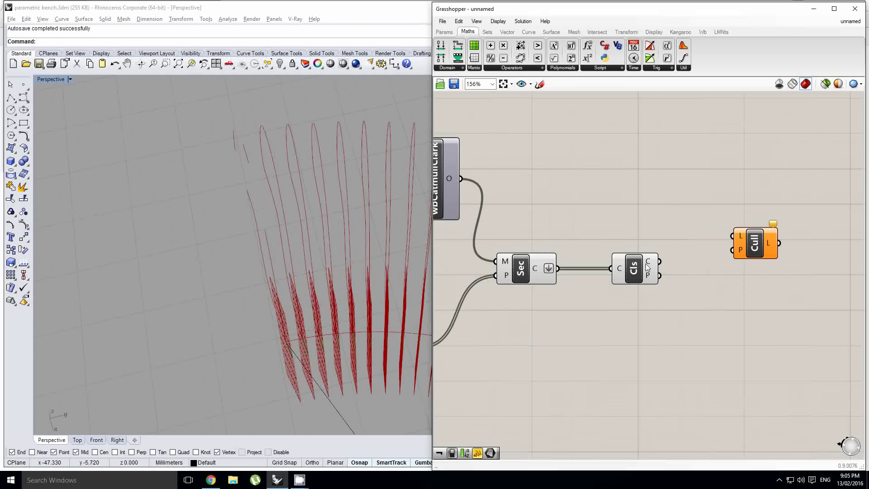
pyautogui.moveTo(686, 235); pyautogui.dragTo(734, 260)
# Turn off the preview of the Sec and Cls components
pyautogui.moveTo(669, 324); pyautogui.dragTo(493, 247)
pyautogui.middleClick(511, 229)
pyautogui.moveTo(195, 220); pyautogui.dragTo(331, 244, button='right')
pyautogui.scroll(-2, 581, 193)
# Examine the culled section curves along the bench from several angles, together with the ReB component
pyautogui.moveTo(581, 192); pyautogui.dragTo(708, 214, button='right')
pyautogui.click(707, 214)
pyautogui.moveTo(507, 313); pyautogui.dragTo(597, 299, button='right')
pyautogui.click(587, 302)
pyautogui.moveTo(407, 272); pyautogui.dragTo(189, 206, button='right')
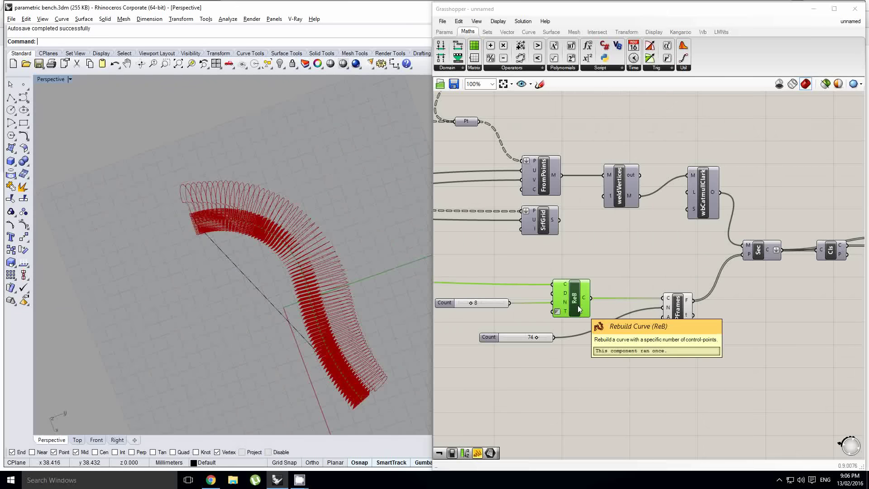
pyautogui.scroll(-3, 293, 304)
pyautogui.scroll(9, 293, 304)
pyautogui.moveTo(293, 304); pyautogui.dragTo(319, 277, button='right')
pyautogui.scroll(-4, 305, 284)
pyautogui.scroll(3, 305, 284)
pyautogui.scroll(-2, 308, 278)
pyautogui.scroll(4, 308, 278)
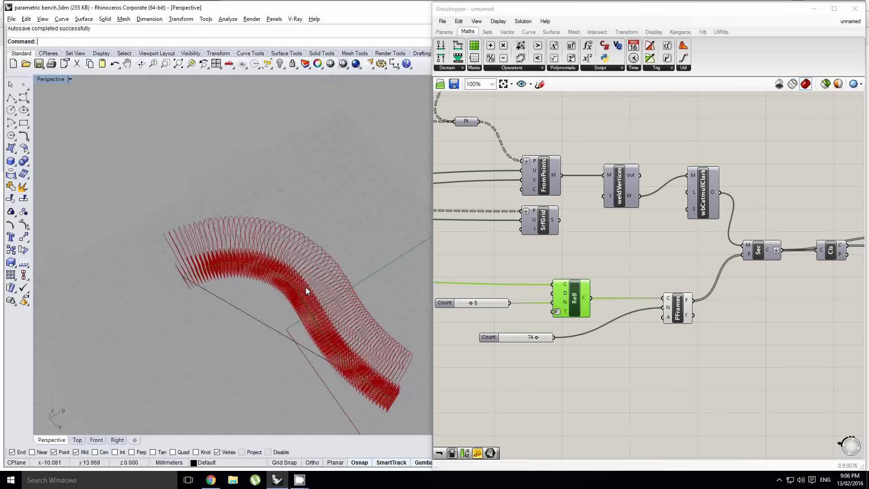
# Highlight the section curves that the Cull component outputs
pyautogui.moveTo(672, 258); pyautogui.dragTo(482, 271, button='right')
pyautogui.scroll(2, 719, 248)
pyautogui.click(712, 256)
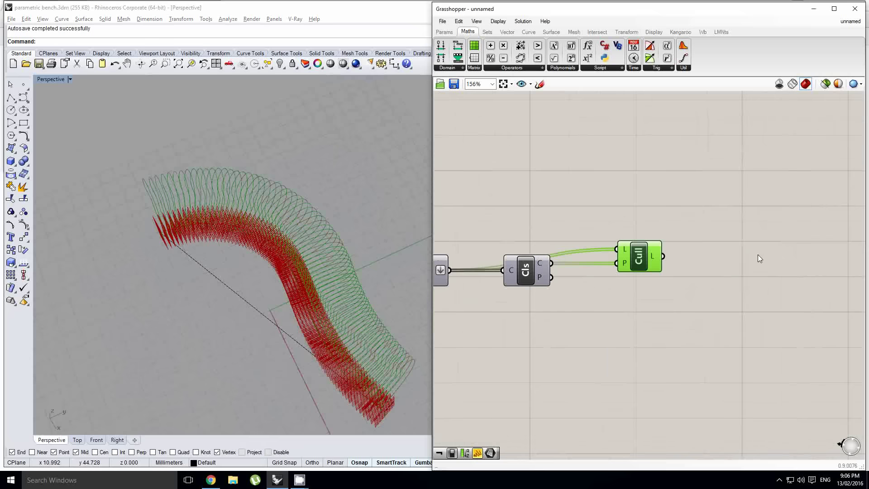
pyautogui.doubleClick(758, 254)
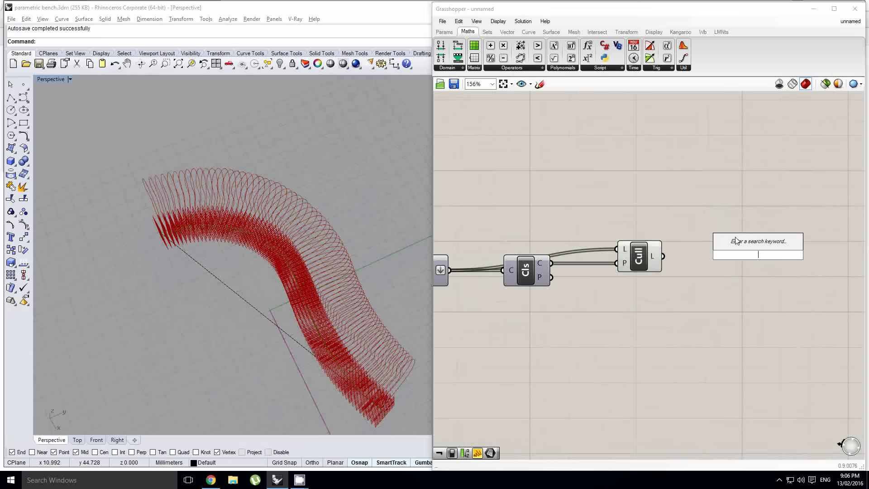
pyautogui.press('Escape')
pyautogui.moveTo(642, 255); pyautogui.dragTo(583, 258, button='right')
pyautogui.click(583, 257)
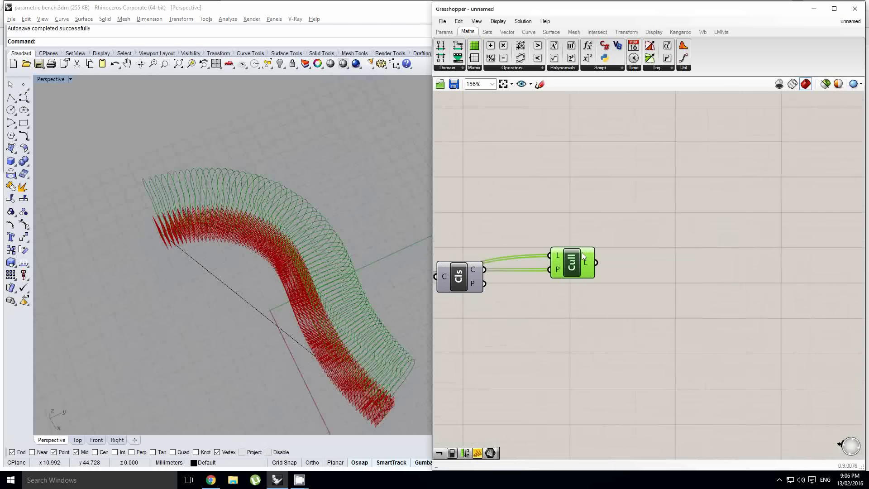
# Add a Nurbs Curve component and an Interpolate component to the canvas after Cull
pyautogui.moveTo(330, 282); pyautogui.dragTo(398, 259, button='right')
pyautogui.doubleClick(697, 265)
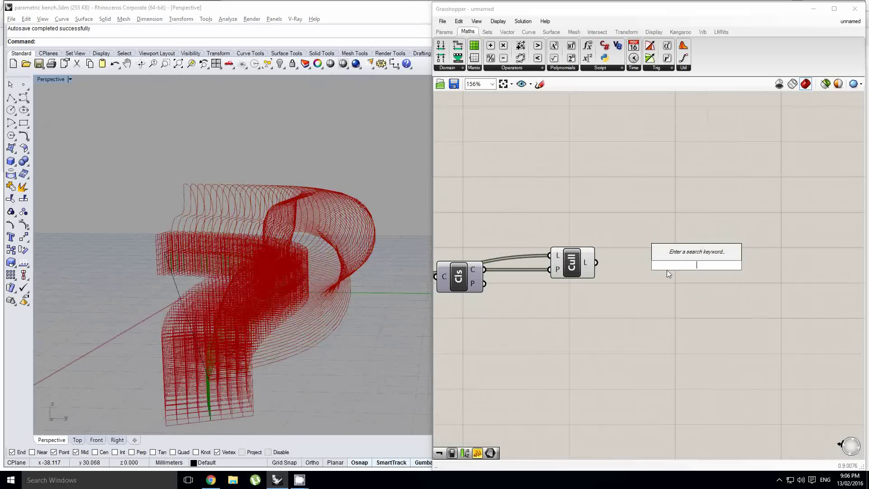
pyautogui.write('nurbs')
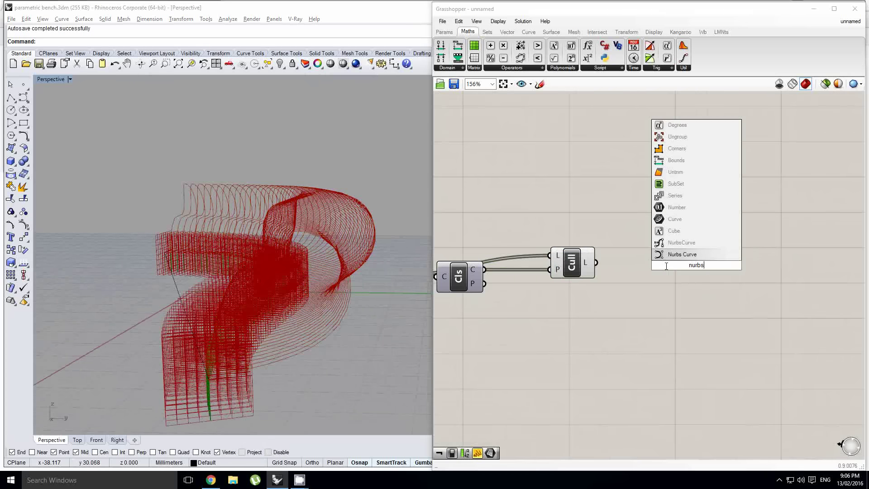
pyautogui.press('Return')
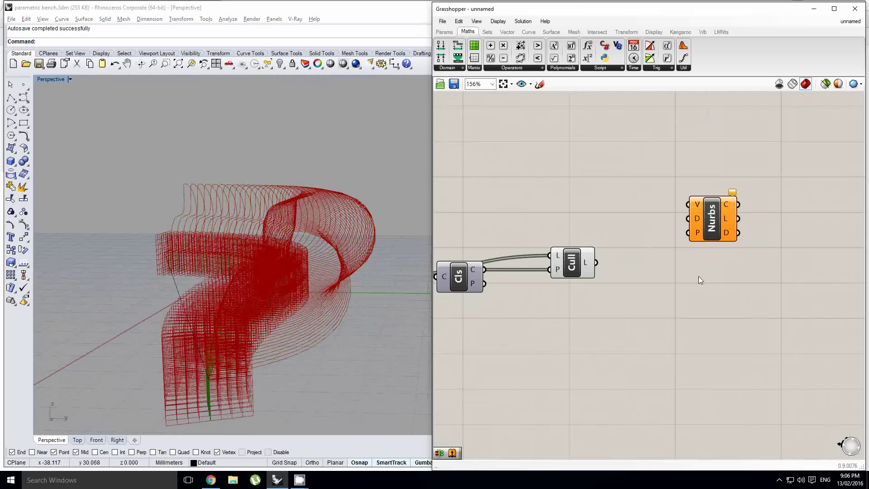
pyautogui.doubleClick(699, 276)
pyautogui.write('inter')
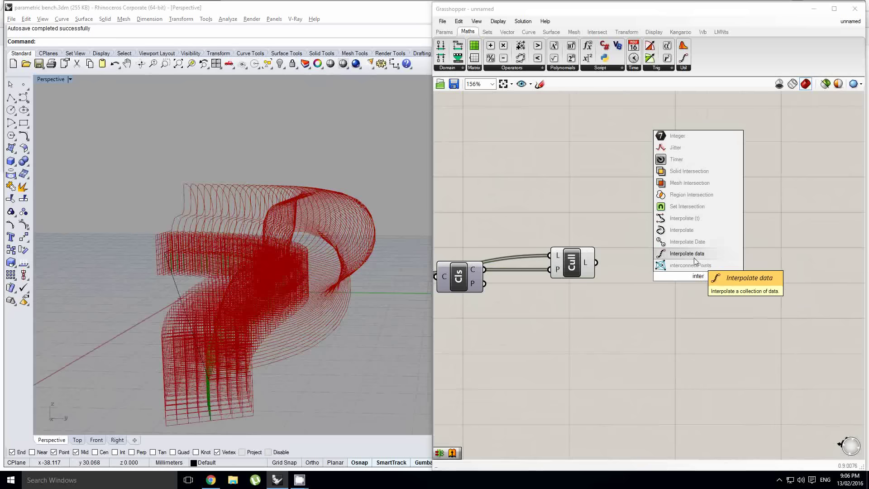
pyautogui.click(684, 230)
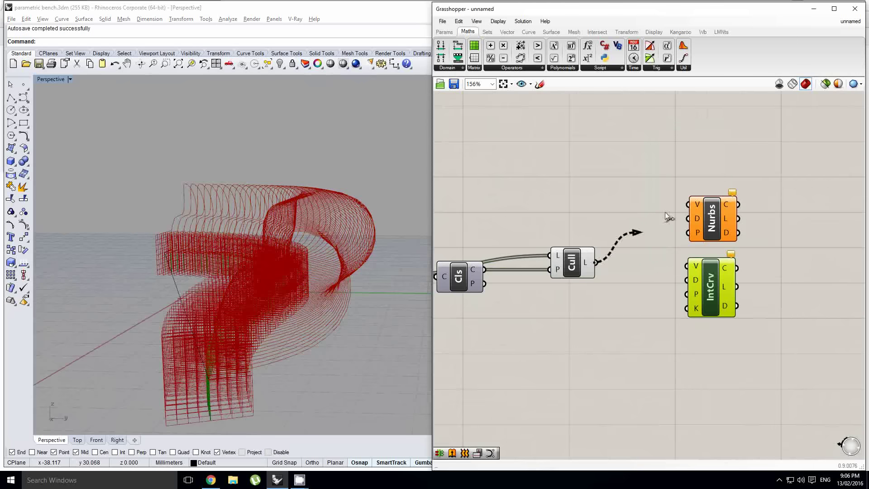
# Add an Explode component and wire Cull's L output into its C input
pyautogui.moveTo(664, 212); pyautogui.dragTo(639, 203)
pyautogui.doubleClick(638, 204)
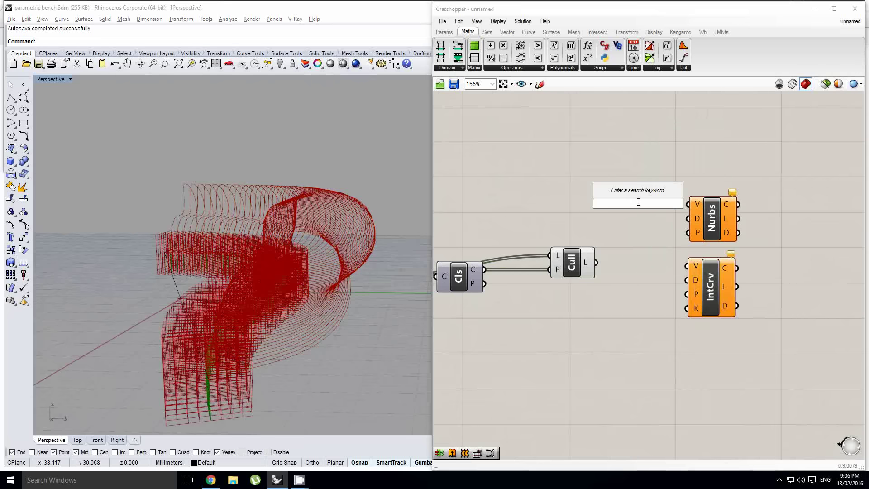
pyautogui.write('expl')
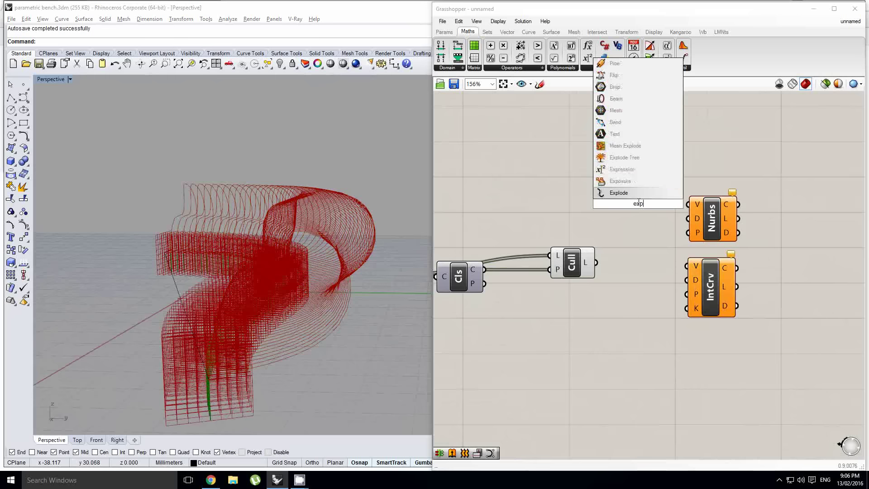
pyautogui.click(580, 271)
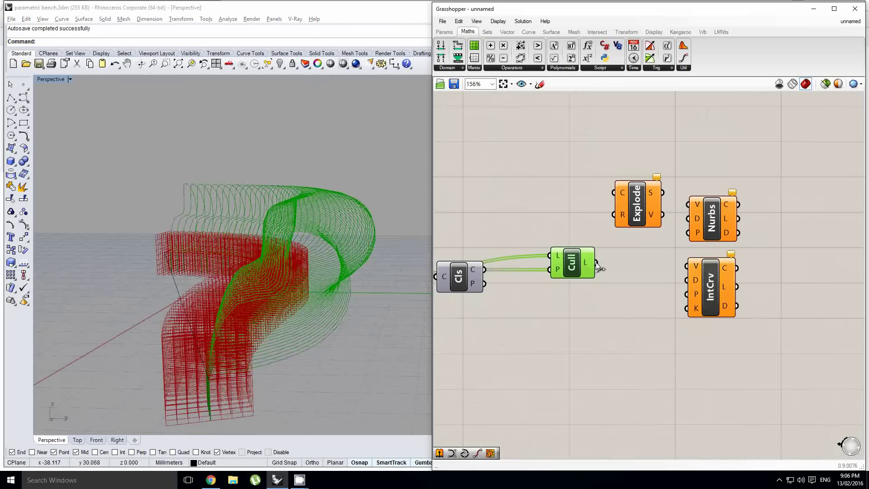
pyautogui.moveTo(597, 262); pyautogui.dragTo(633, 213)
pyautogui.moveTo(666, 207); pyautogui.dragTo(612, 208, button='right')
pyautogui.moveTo(270, 221); pyautogui.dragTo(312, 242, button='right')
pyautogui.moveTo(601, 223); pyautogui.dragTo(566, 231, button='right')
# Wire Explode's V output into the V inputs of both Nurbs and IntCrv, placing IntCrv below Nurbs
pyautogui.moveTo(569, 235); pyautogui.dragTo(673, 245)
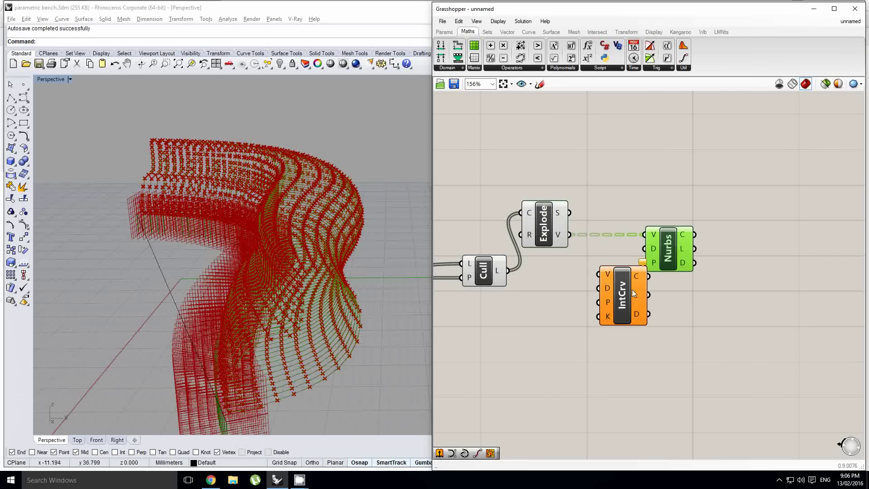
pyautogui.moveTo(631, 294); pyautogui.dragTo(673, 321)
pyautogui.moveTo(569, 235); pyautogui.dragTo(641, 300)
# Turn off the preview of the Cull and Explode components
pyautogui.moveTo(544, 279); pyautogui.dragTo(648, 282, button='right')
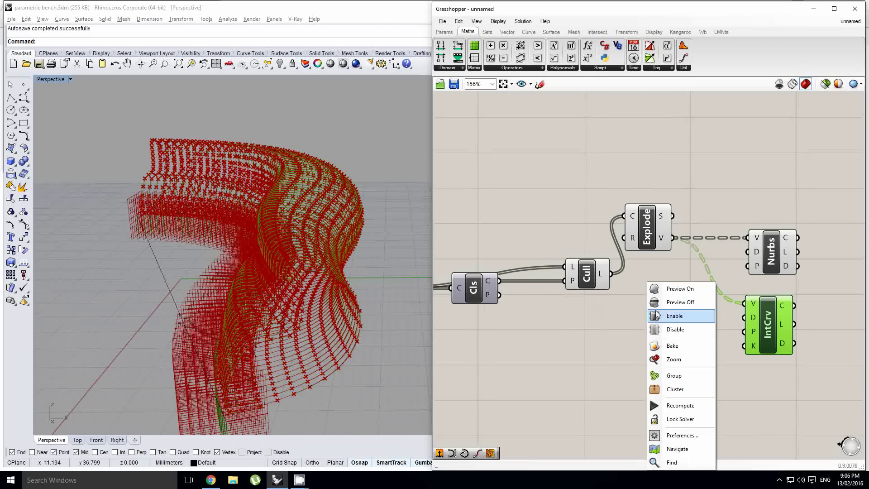
pyautogui.moveTo(634, 310); pyautogui.dragTo(567, 197)
pyautogui.middleClick(567, 197)
pyautogui.click(591, 175)
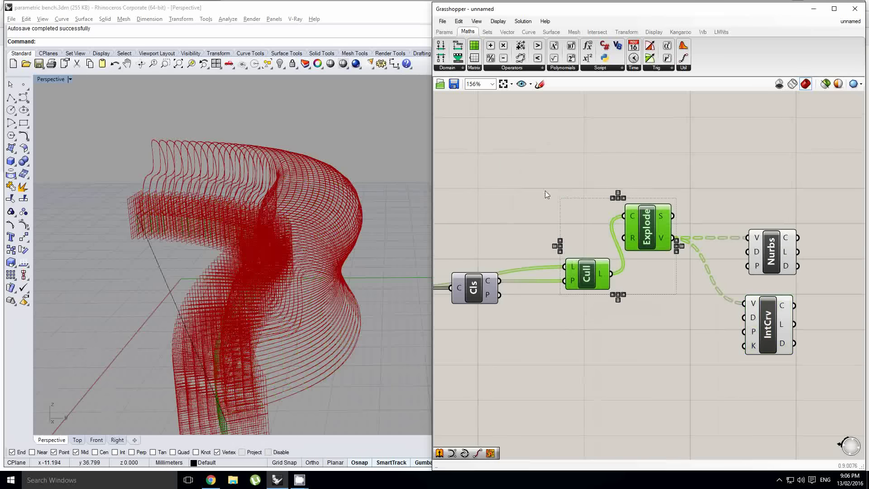
# Turn off the preview of the ReB and PFrames components
pyautogui.scroll(2, 283, 231)
pyautogui.moveTo(462, 297); pyautogui.dragTo(647, 246, button='right')
pyautogui.scroll(-3, 646, 245)
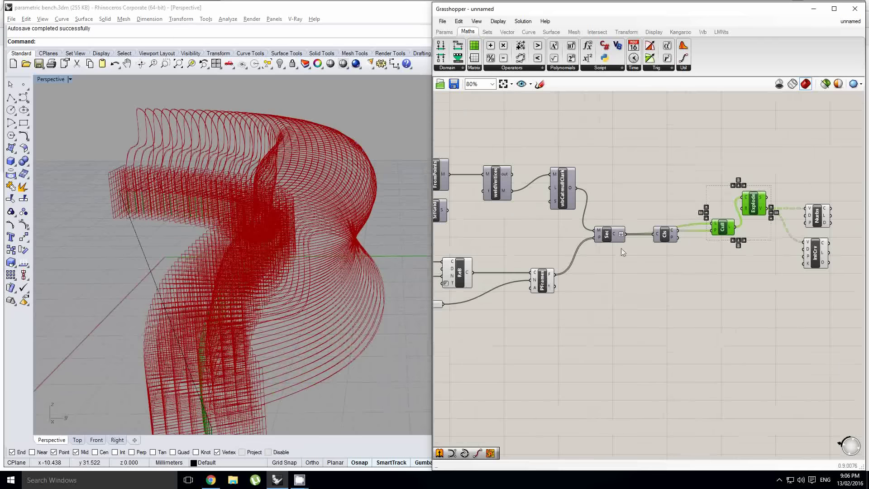
pyautogui.click(547, 285)
pyautogui.moveTo(593, 323); pyautogui.dragTo(448, 246)
pyautogui.middleClick(481, 253)
pyautogui.click(487, 226)
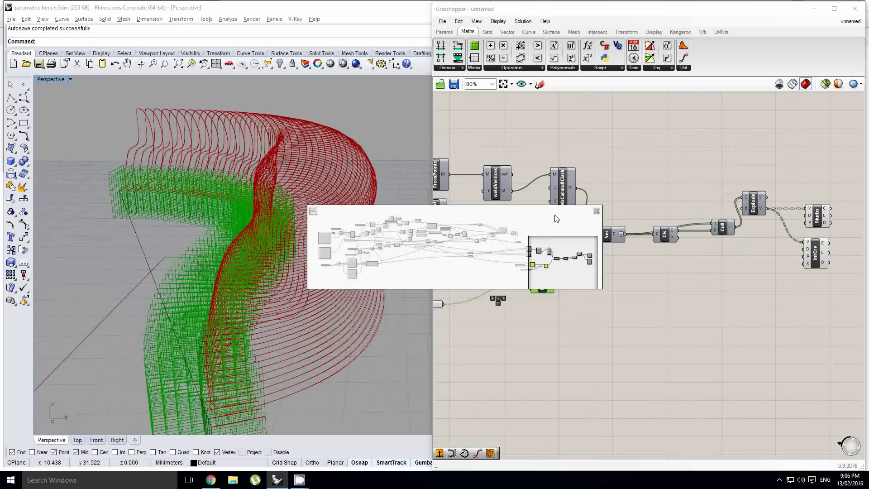
pyautogui.click(547, 187)
pyautogui.moveTo(574, 324); pyautogui.dragTo(458, 245)
pyautogui.middleClick(490, 248)
pyautogui.click(499, 221)
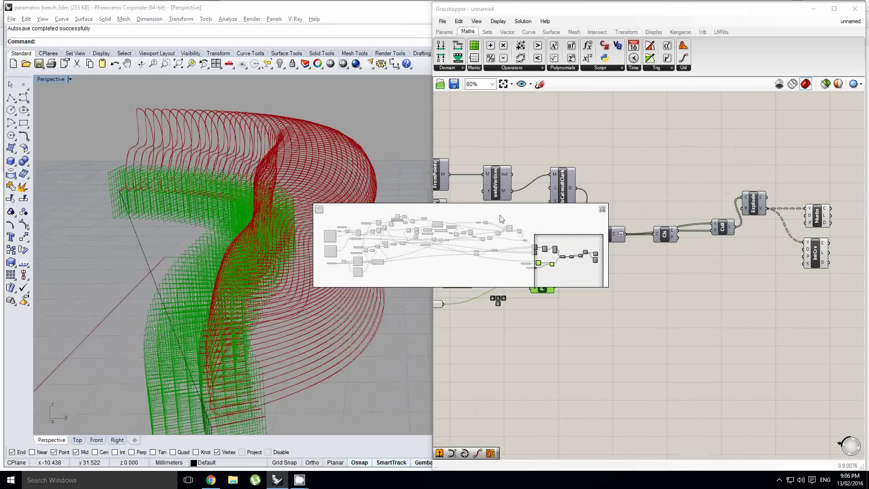
pyautogui.middleClick(526, 183)
pyautogui.click(546, 165)
# Turn off the preview of IntCrv and inspect the Nurbs curves on their own
pyautogui.moveTo(783, 240); pyautogui.dragTo(620, 256, button='right')
pyautogui.scroll(2, 662, 257)
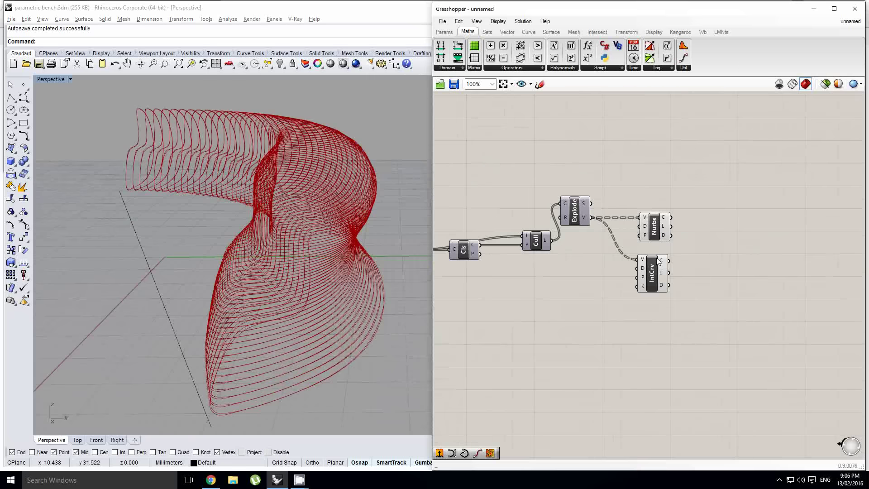
pyautogui.click(648, 281)
pyautogui.middleClick(647, 281)
pyautogui.click(669, 261)
pyautogui.moveTo(337, 239); pyautogui.dragTo(313, 222, button='right')
pyautogui.scroll(3, 291, 240)
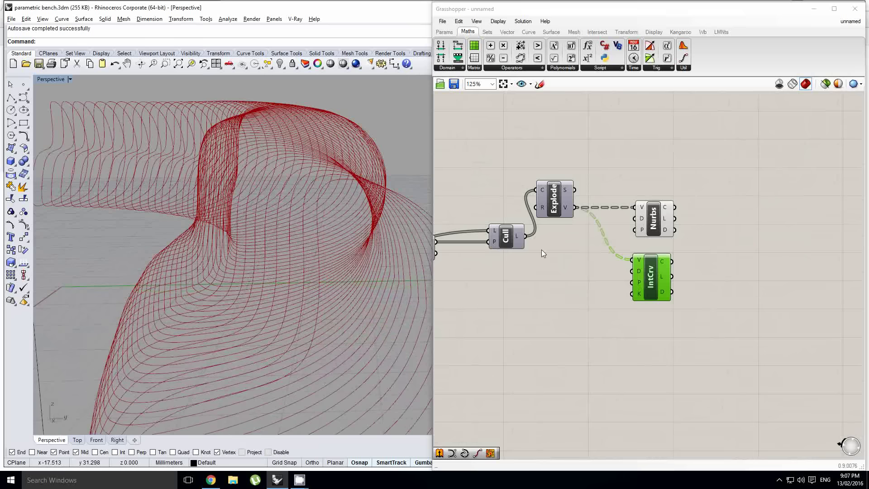
# Hide the Nurbs preview and show IntCrv's instead to compare the interpolated curves
pyautogui.click(647, 211)
pyautogui.middleClick(654, 210)
pyautogui.click(683, 180)
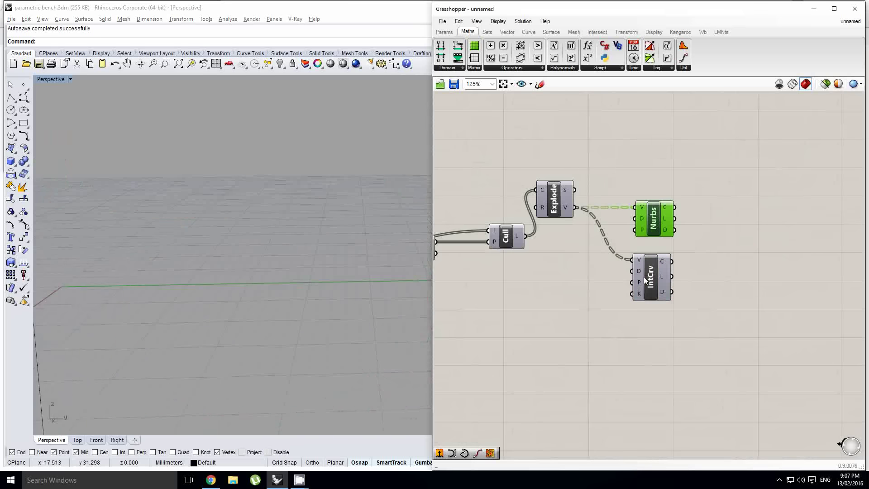
pyautogui.middleClick(644, 277)
pyautogui.click(661, 257)
pyautogui.moveTo(285, 222); pyautogui.dragTo(317, 245, button='right')
pyautogui.scroll(3, 607, 236)
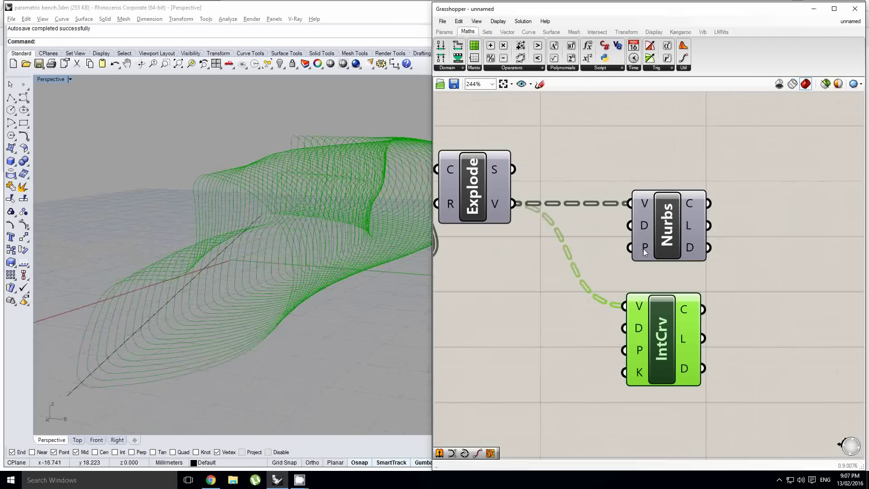
# Invert the periodic P input on both the Nurbs and IntCrv components
pyautogui.rightClick(645, 252)
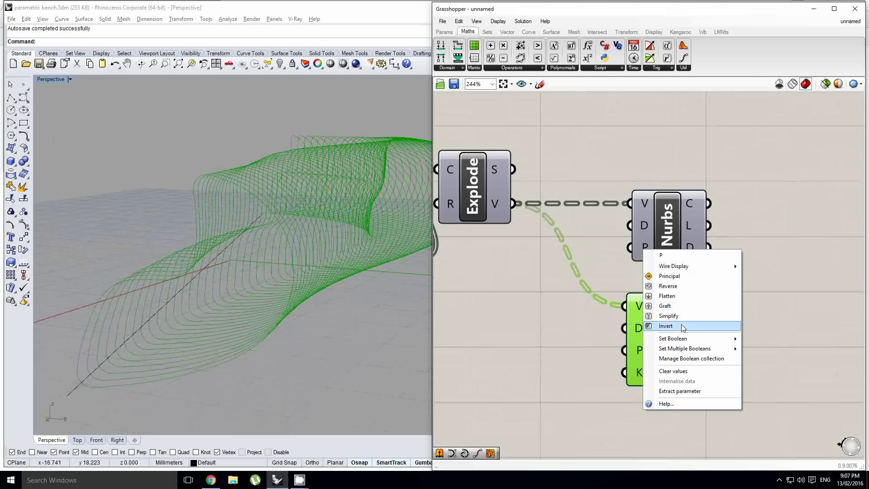
pyautogui.click(675, 326)
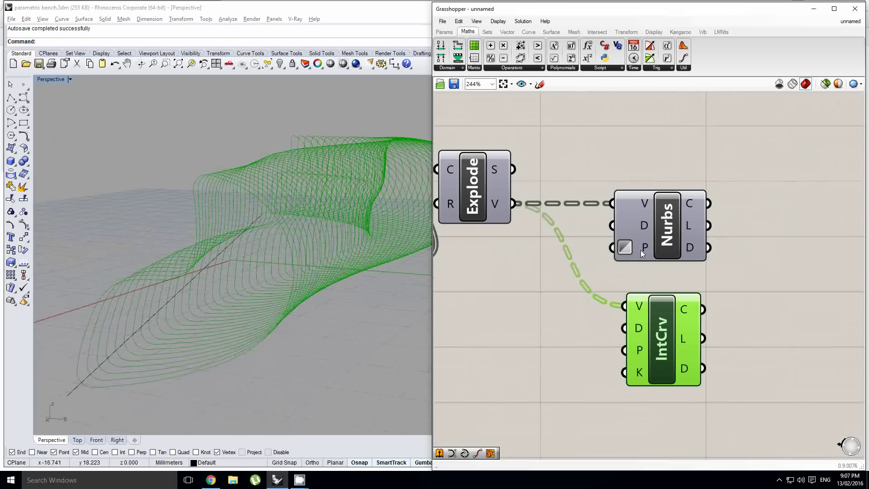
pyautogui.moveTo(341, 214)
pyautogui.mouseDown(button='right')
pyautogui.moveTo(354, 223)
pyautogui.moveTo(275, 213)
pyautogui.moveTo(335, 213)
pyautogui.mouseUp(button='right')
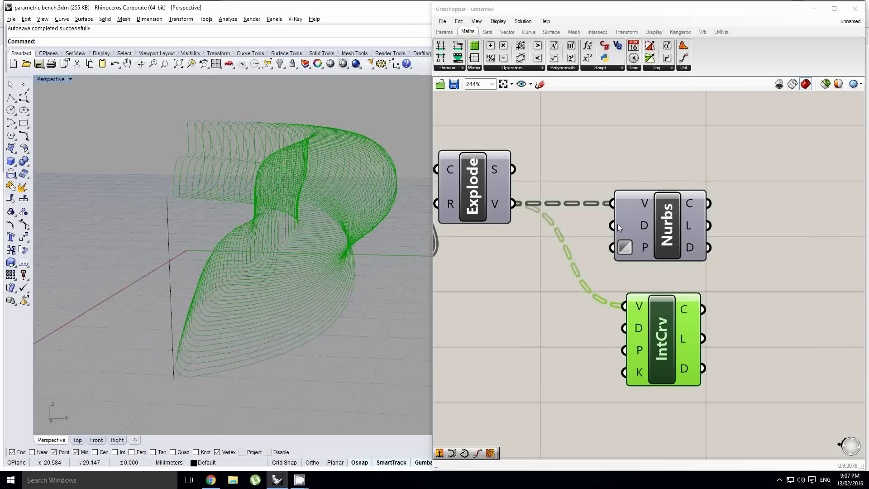
pyautogui.rightClick(641, 353)
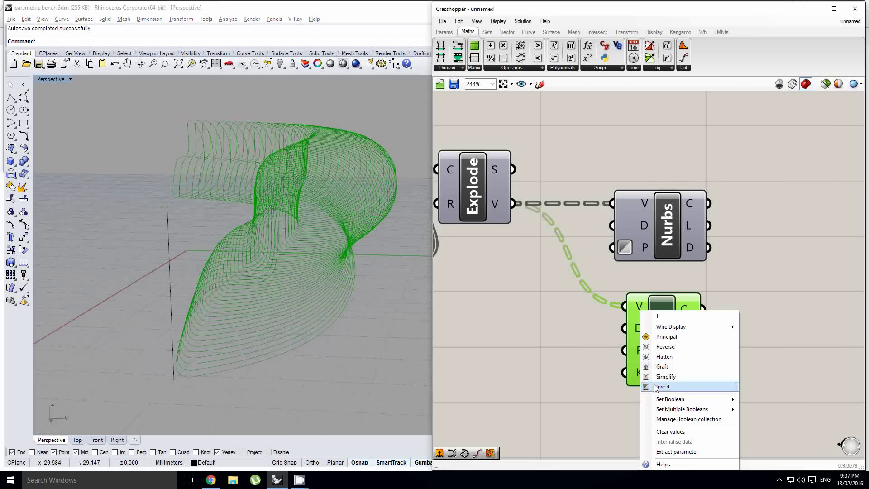
pyautogui.click(659, 386)
pyautogui.moveTo(362, 263); pyautogui.dragTo(292, 192, button='right')
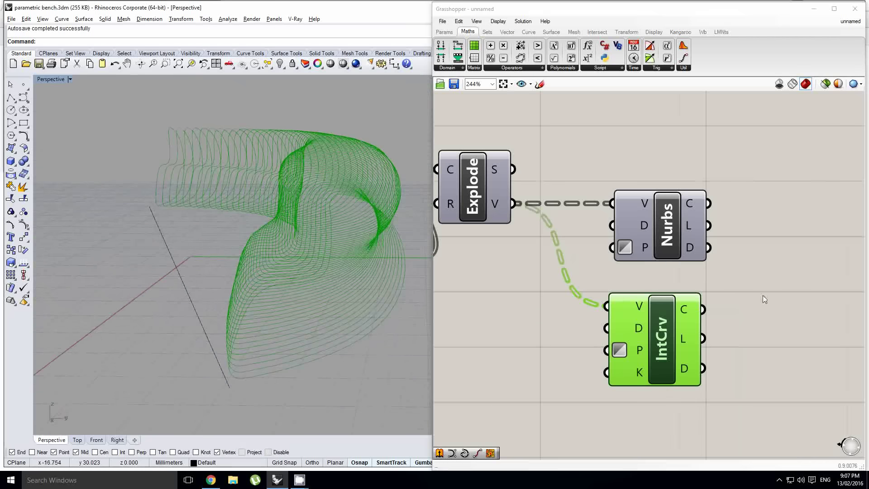
pyautogui.moveTo(763, 299); pyautogui.dragTo(695, 301, button='right')
pyautogui.moveTo(348, 263); pyautogui.dragTo(346, 243, button='right')
# Delete the IntCrv component and turn the preview of Nurbs back on
pyautogui.click(600, 338)
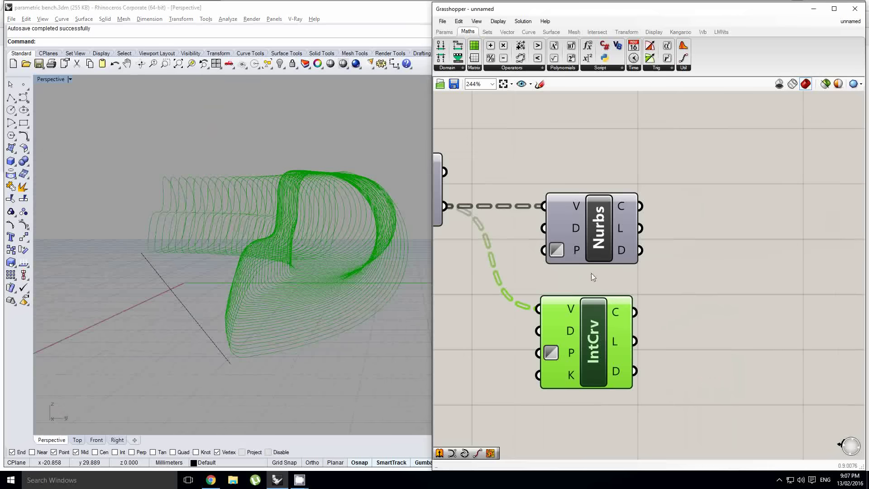
pyautogui.moveTo(605, 245); pyautogui.dragTo(601, 246)
pyautogui.click(601, 338)
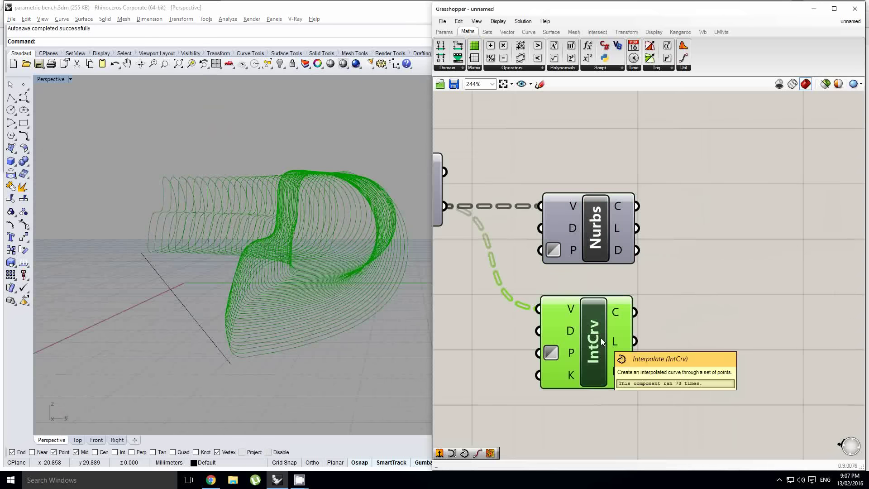
pyautogui.press('Delete')
pyautogui.click(591, 240)
pyautogui.moveTo(313, 209); pyautogui.dragTo(300, 258, button='right')
# Add a Surface parameter and wire Nurbs' C output into it
pyautogui.moveTo(830, 223); pyautogui.dragTo(751, 250, button='right')
pyautogui.doubleClick(750, 250)
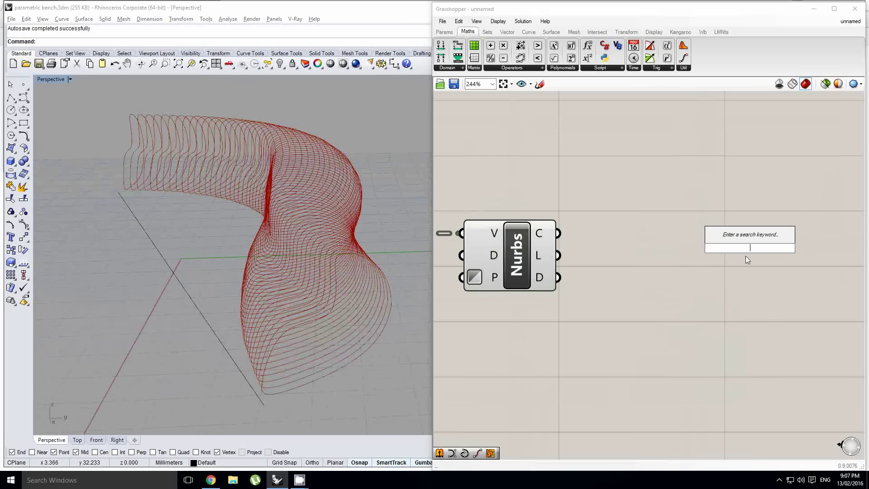
pyautogui.write('plan')
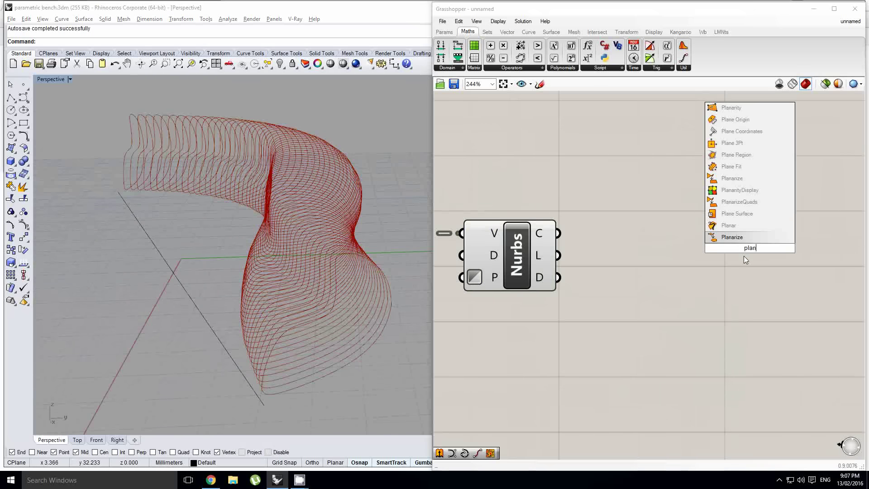
pyautogui.click(742, 257)
pyautogui.doubleClick(735, 254)
pyautogui.write('surf')
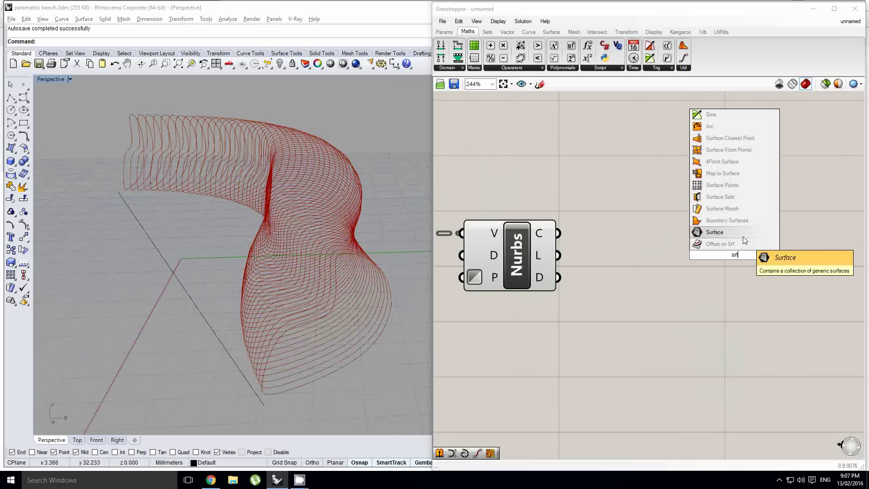
pyautogui.click(743, 237)
pyautogui.moveTo(738, 257); pyautogui.dragTo(691, 258)
pyautogui.moveTo(616, 249); pyautogui.dragTo(696, 262)
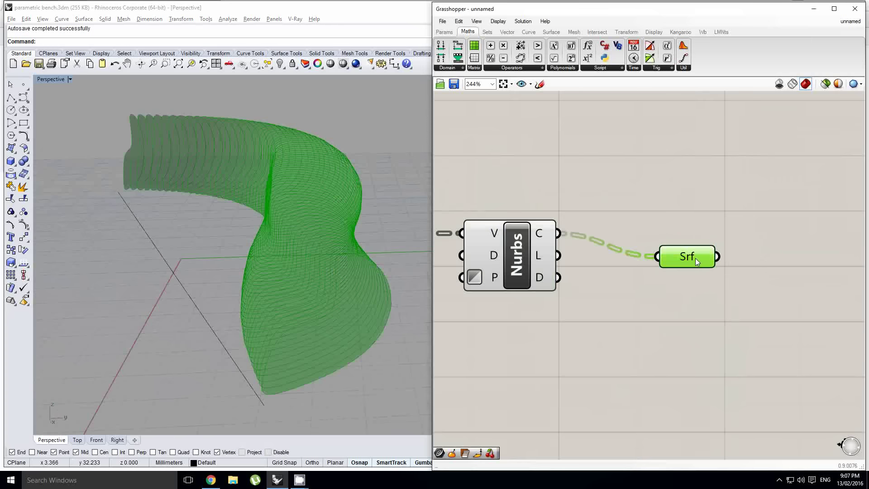
# Flatten the C output of Nurbs and inspect the section surfaces along the bench
pyautogui.rightClick(543, 236)
pyautogui.click(571, 294)
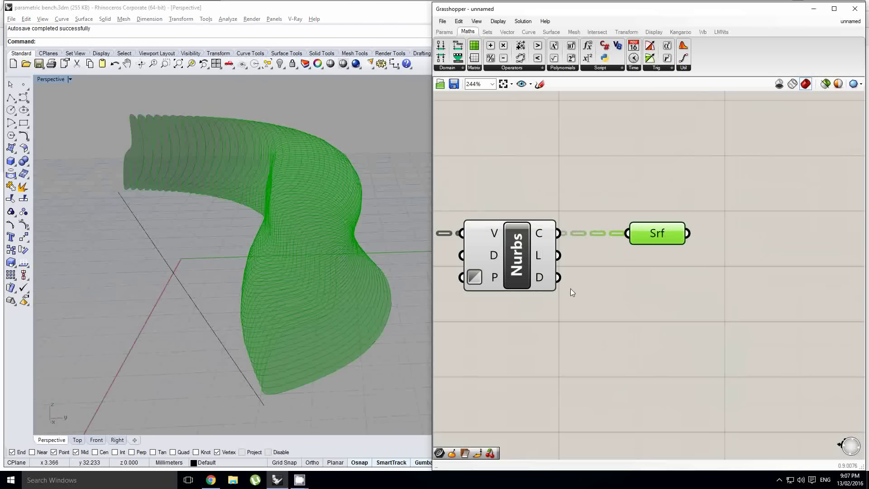
pyautogui.scroll(3, 281, 261)
pyautogui.moveTo(301, 281); pyautogui.dragTo(320, 313, button='right')
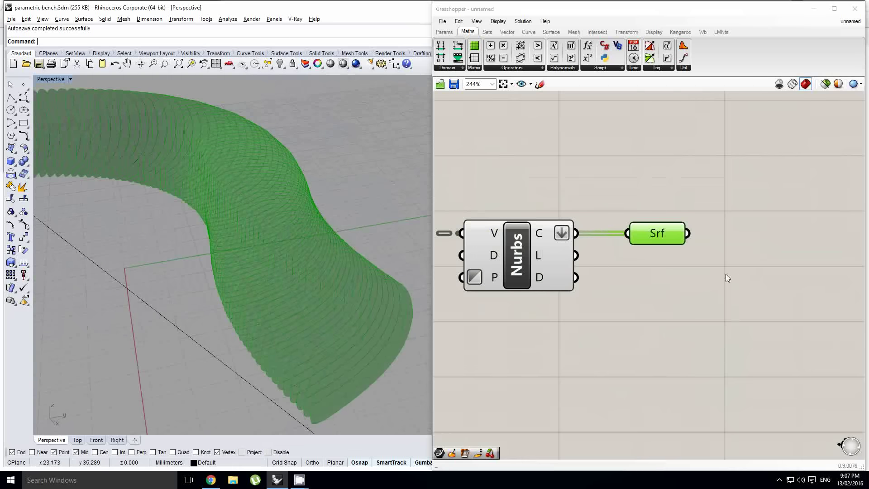
# Add an Extrude component, wire Srf into its B input and line it up with Srf
pyautogui.moveTo(809, 236); pyautogui.dragTo(704, 266, button='right')
pyautogui.doubleClick(703, 266)
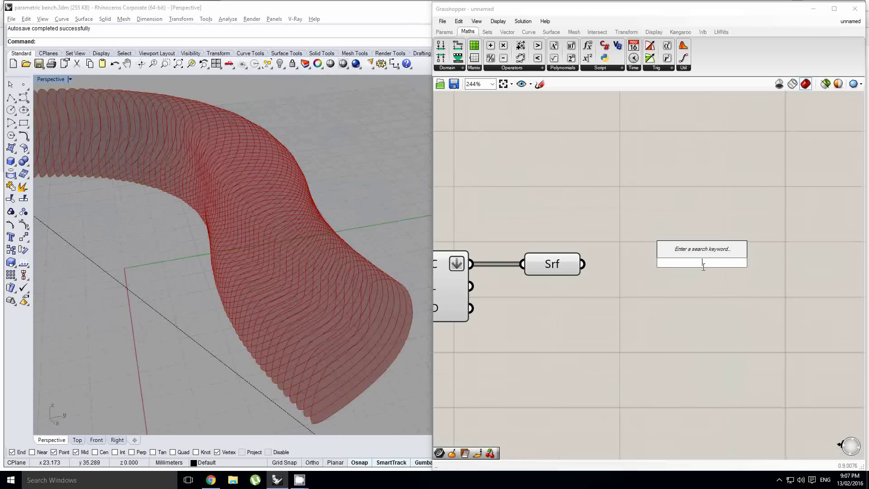
pyautogui.write('extr')
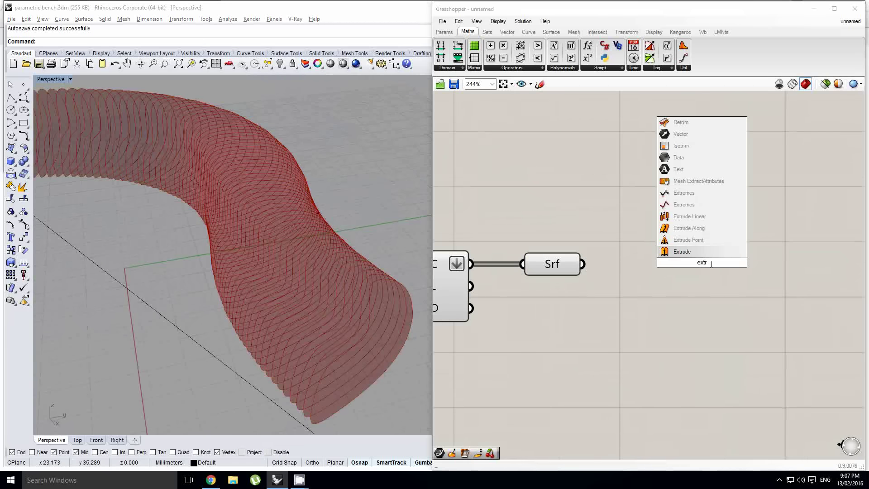
pyautogui.press('Return')
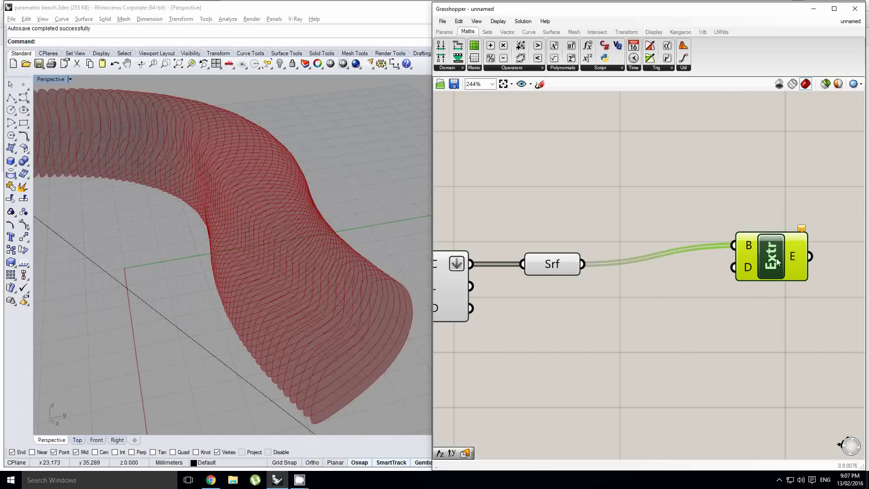
pyautogui.moveTo(776, 258); pyautogui.dragTo(781, 275)
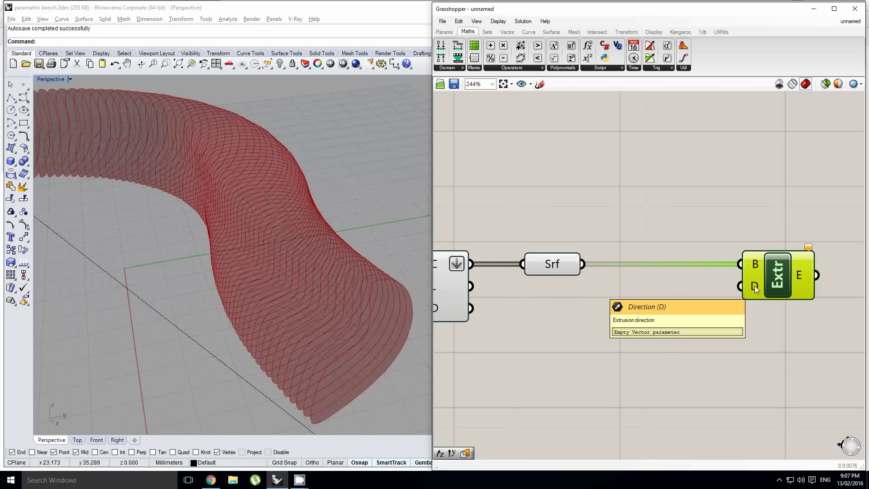
# Examine the section surfaces held by Srf along the bench to judge their extrusion direction
pyautogui.scroll(-3, 755, 287)
pyautogui.scroll(1, 709, 299)
pyautogui.moveTo(706, 299); pyautogui.dragTo(690, 304, button='right')
pyautogui.click(654, 303)
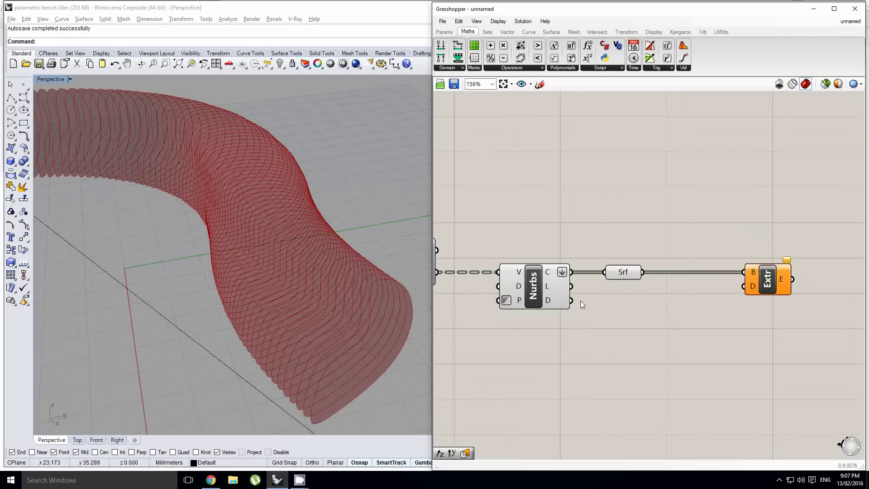
pyautogui.moveTo(295, 262); pyautogui.dragTo(289, 308, button='right')
pyautogui.click(627, 274)
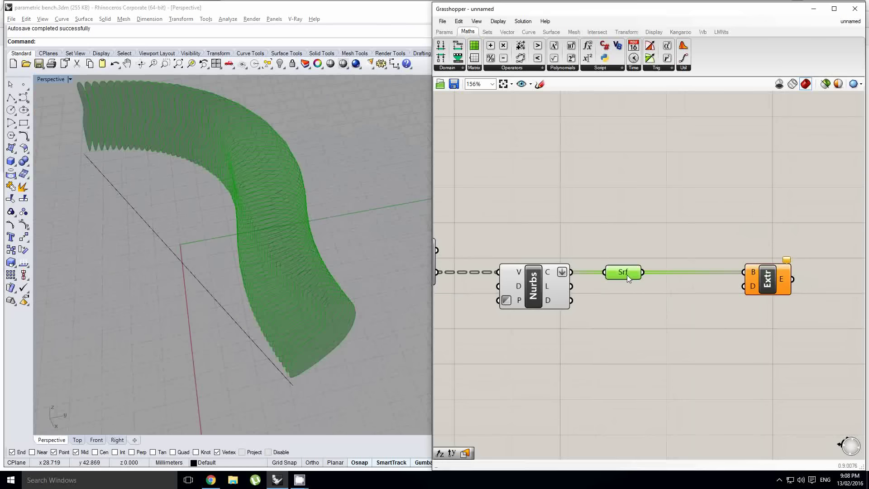
pyautogui.moveTo(299, 240); pyautogui.dragTo(303, 332, button='right')
# Add an Is Planar component below the Srf wire and connect Srf to its S input
pyautogui.doubleClick(657, 287)
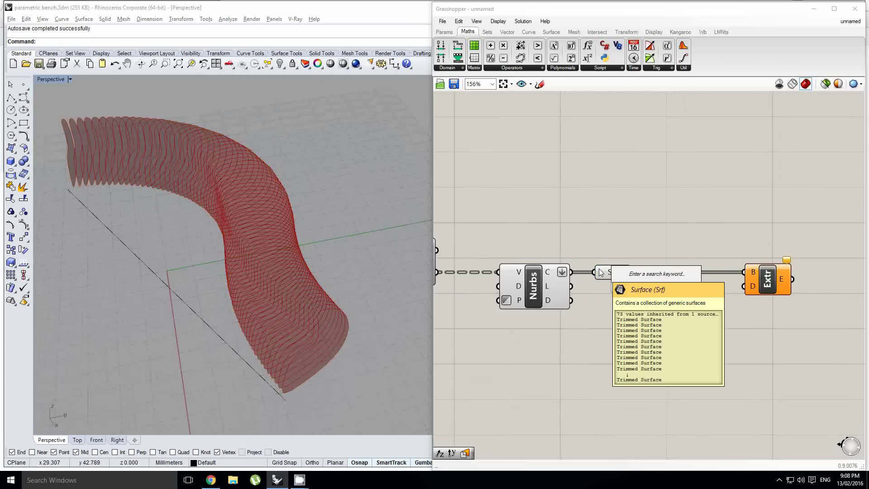
pyautogui.write('is plan')
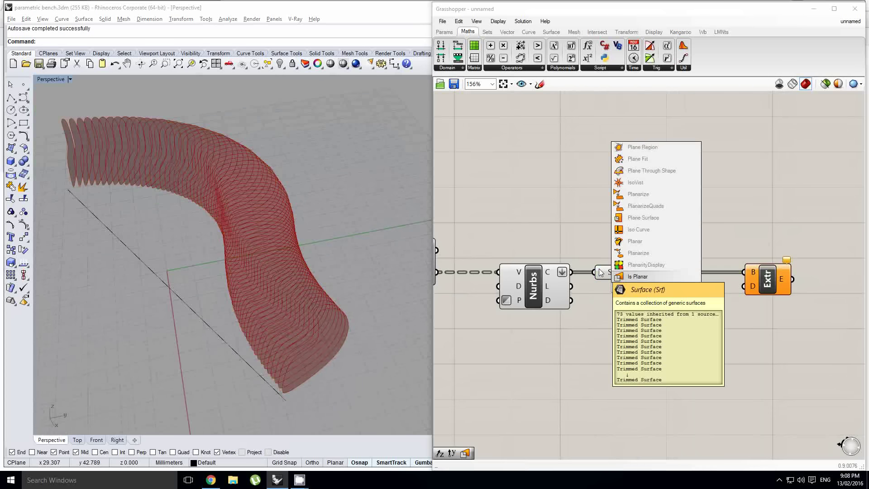
pyautogui.click(657, 277)
pyautogui.moveTo(650, 297); pyautogui.dragTo(669, 306)
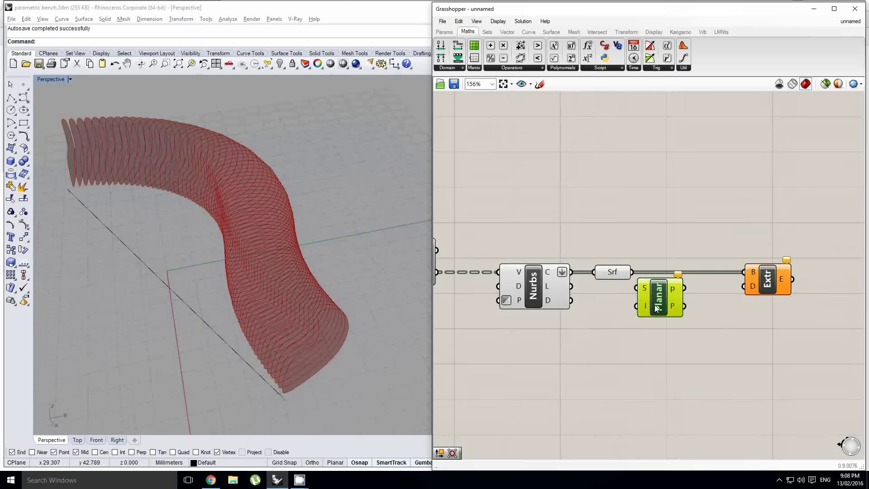
pyautogui.scroll(3, 663, 296)
pyautogui.moveTo(642, 270); pyautogui.dragTo(642, 277)
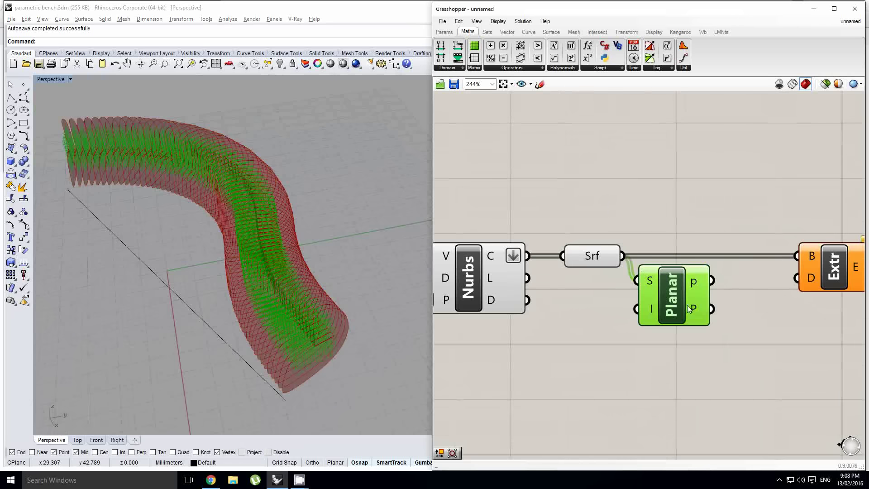
pyautogui.moveTo(687, 305); pyautogui.dragTo(707, 304)
# Add a Deconstruct Plane component and wire Planar's P output into its P input
pyautogui.click(242, 268)
pyautogui.moveTo(241, 268); pyautogui.dragTo(299, 300, button='right')
pyautogui.scroll(3, 271, 313)
pyautogui.moveTo(770, 307); pyautogui.dragTo(700, 314, button='right')
pyautogui.scroll(1, 701, 314)
pyautogui.rightClick(701, 313)
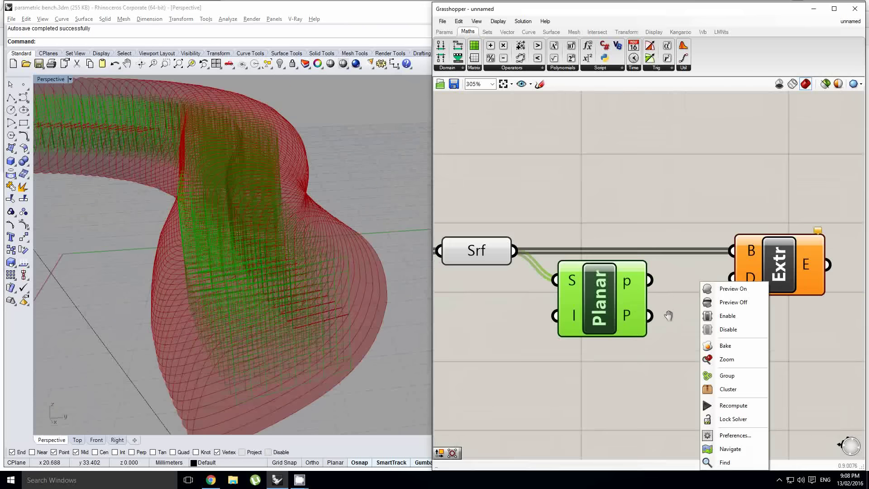
pyautogui.click(670, 315)
pyautogui.moveTo(745, 342); pyautogui.dragTo(689, 337, button='right')
pyautogui.doubleClick(689, 337)
pyautogui.write('depla')
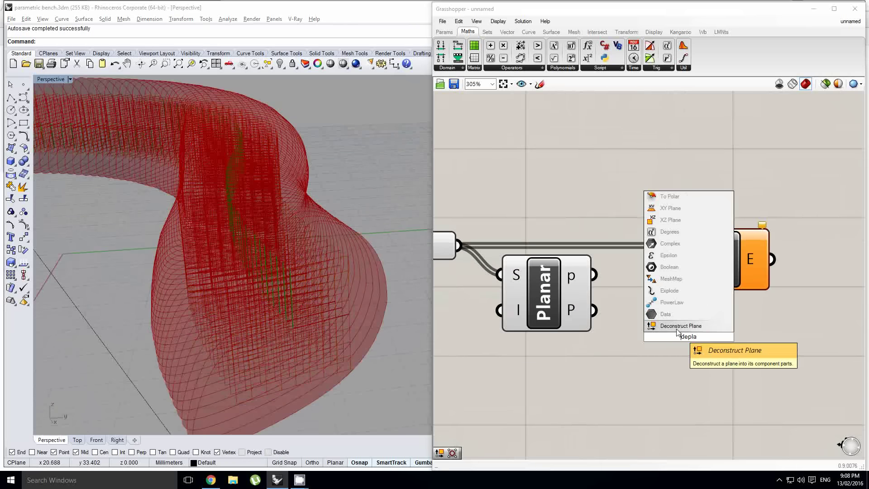
pyautogui.press('Return')
pyautogui.moveTo(593, 311); pyautogui.dragTo(660, 318)
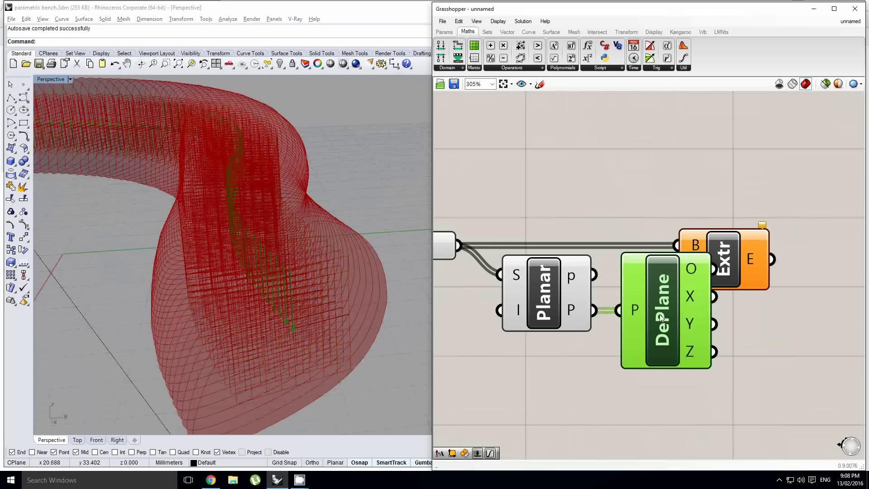
# Move the Extrude component farther along the canvas, clear of Deconstruct Plane
pyautogui.moveTo(741, 266); pyautogui.dragTo(825, 271)
pyautogui.moveTo(777, 339); pyautogui.dragTo(695, 339, button='right')
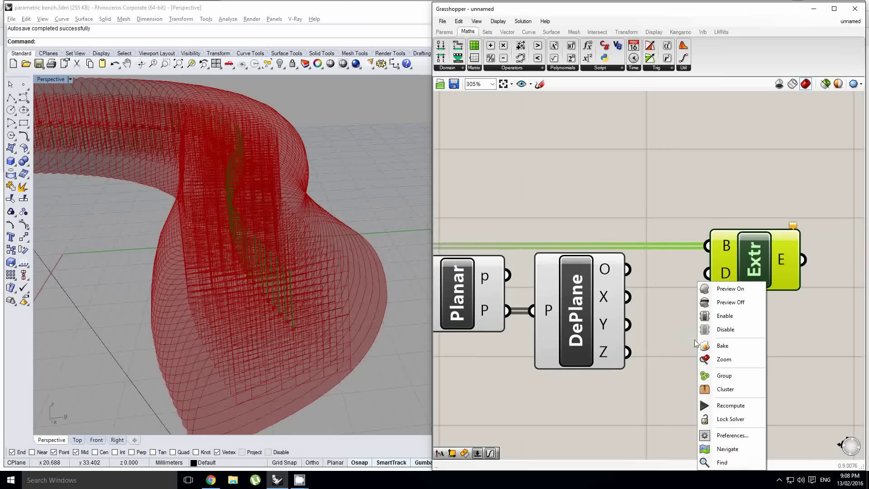
pyautogui.click(642, 355)
pyautogui.doubleClick(696, 366)
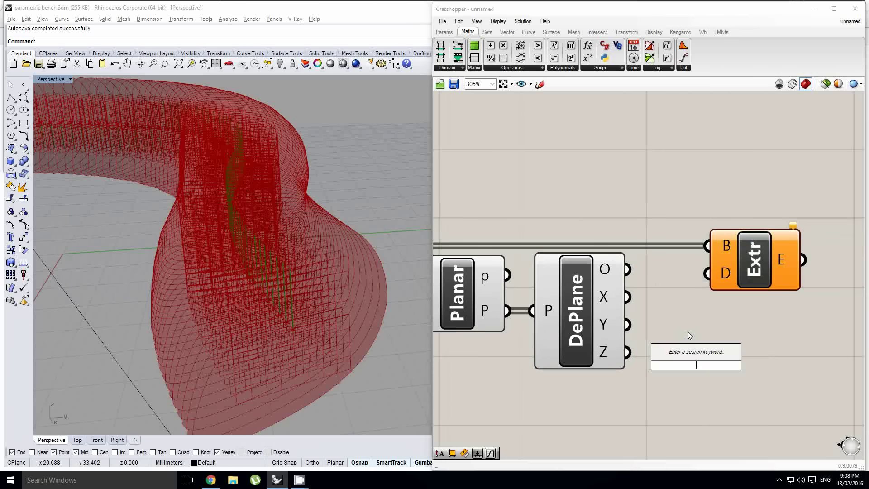
pyautogui.write('amp')
pyautogui.click(688, 332)
# Add a Multiplication component and wire Deconstruct Plane's Z output into its A input
pyautogui.doubleClick(711, 376)
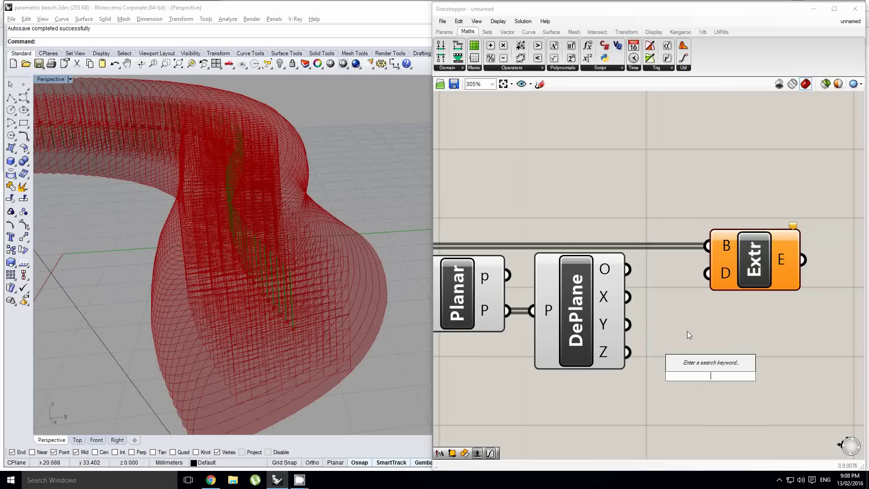
pyautogui.write('*')
pyautogui.click(712, 363)
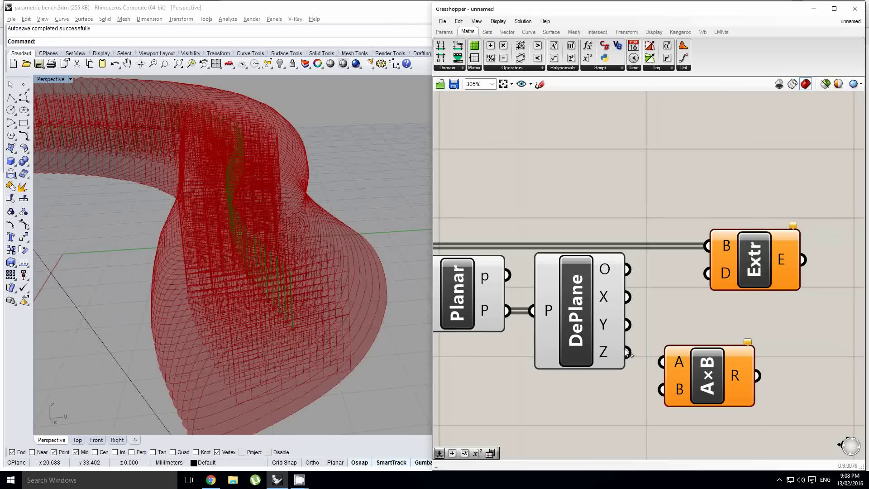
pyautogui.moveTo(702, 355); pyautogui.dragTo(701, 355)
# Place a number slider below Deconstruct Plane and set its maximum to 10
pyautogui.scroll(-5, 678, 374)
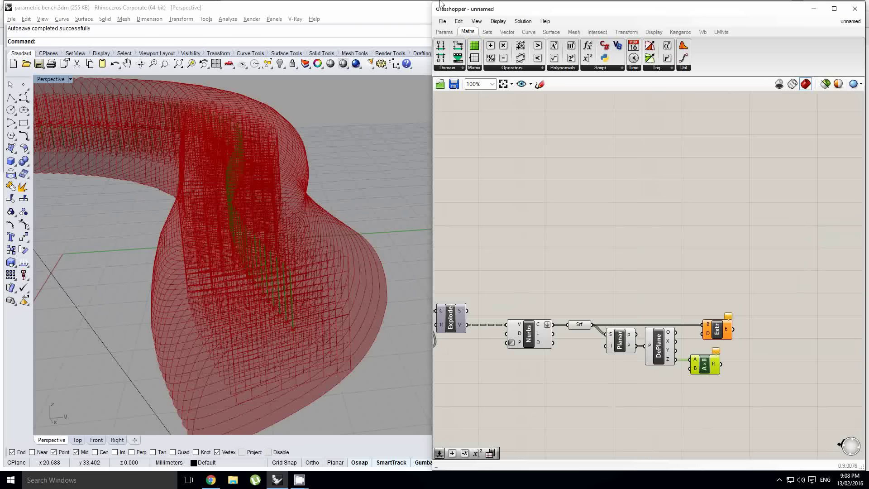
pyautogui.click(446, 32)
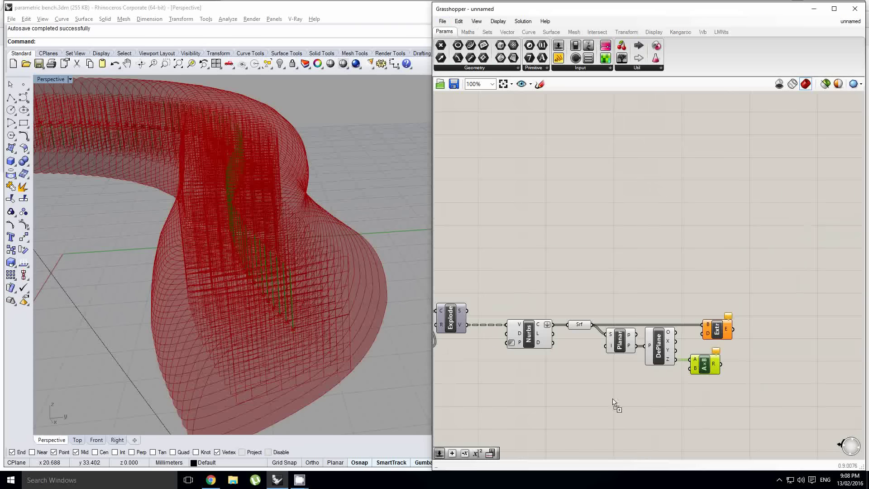
pyautogui.moveTo(614, 404); pyautogui.dragTo(626, 381)
pyautogui.scroll(2, 630, 384)
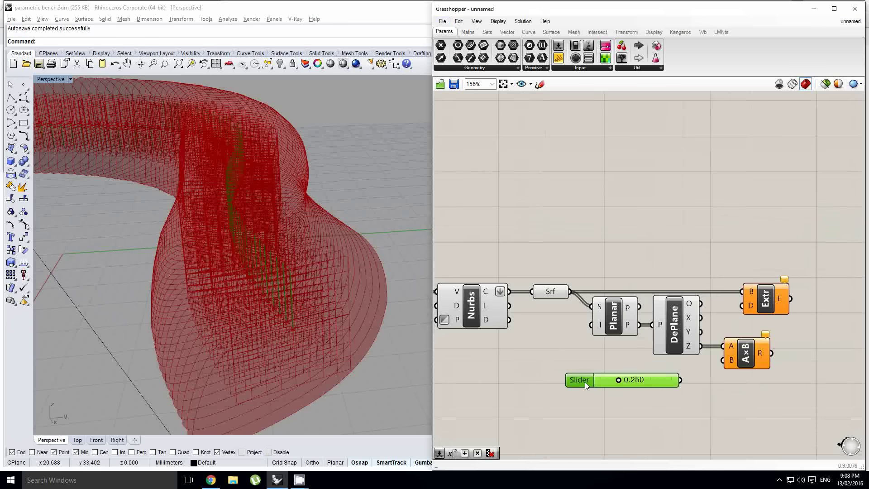
pyautogui.doubleClick(585, 381)
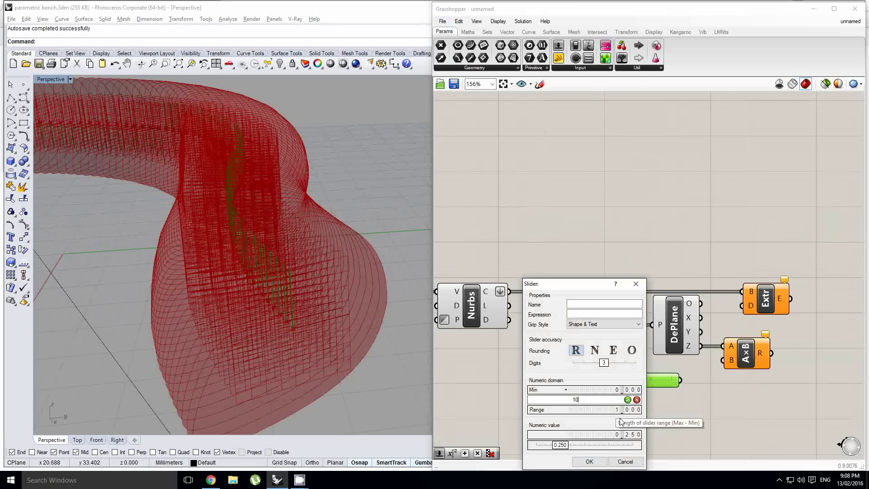
pyautogui.click(590, 461)
# Wire the new slider into Multiplication's B input and Multiplication's R output into Extrude's D input
pyautogui.scroll(1, 746, 356)
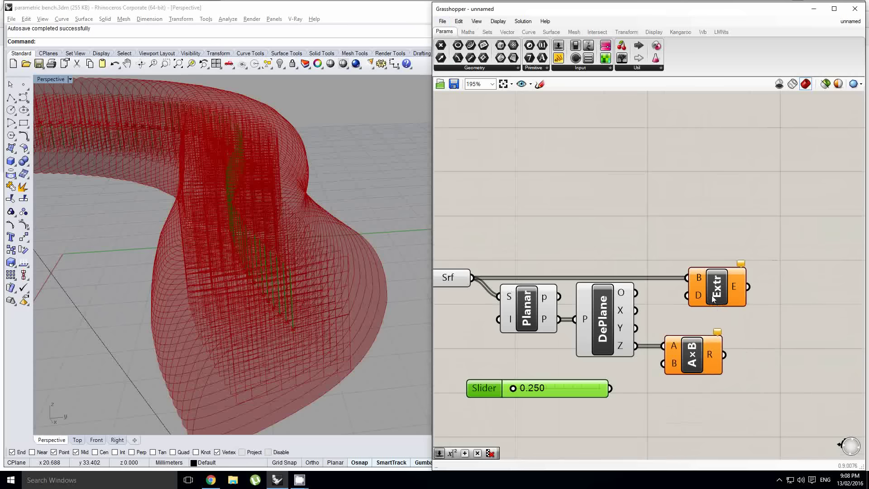
pyautogui.moveTo(713, 299); pyautogui.dragTo(799, 299)
pyautogui.moveTo(667, 372); pyautogui.dragTo(664, 363)
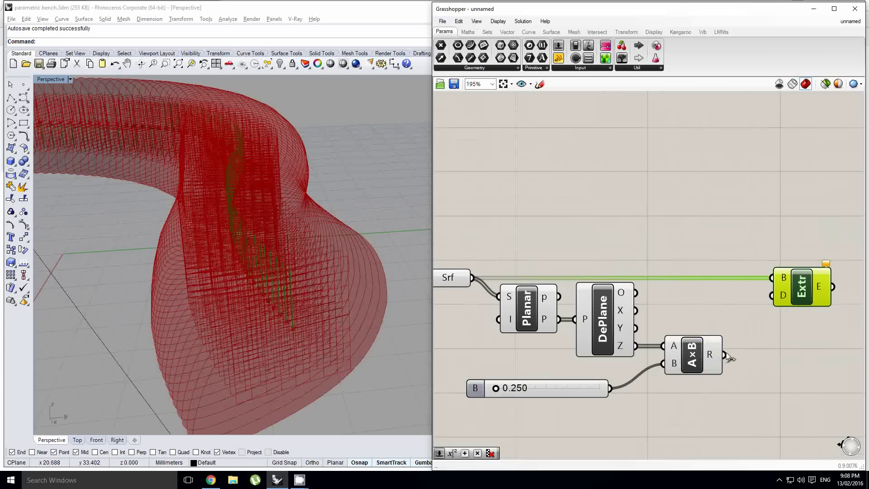
pyautogui.moveTo(783, 299); pyautogui.dragTo(783, 300)
# Inspect the extruded ribs and try an extrusion thickness of 1 on the slider
pyautogui.moveTo(347, 281); pyautogui.dragTo(381, 336, button='right')
pyautogui.moveTo(554, 355); pyautogui.dragTo(586, 334, button='right')
pyautogui.moveTo(332, 314); pyautogui.dragTo(347, 332, button='right')
pyautogui.scroll(-5, 347, 332)
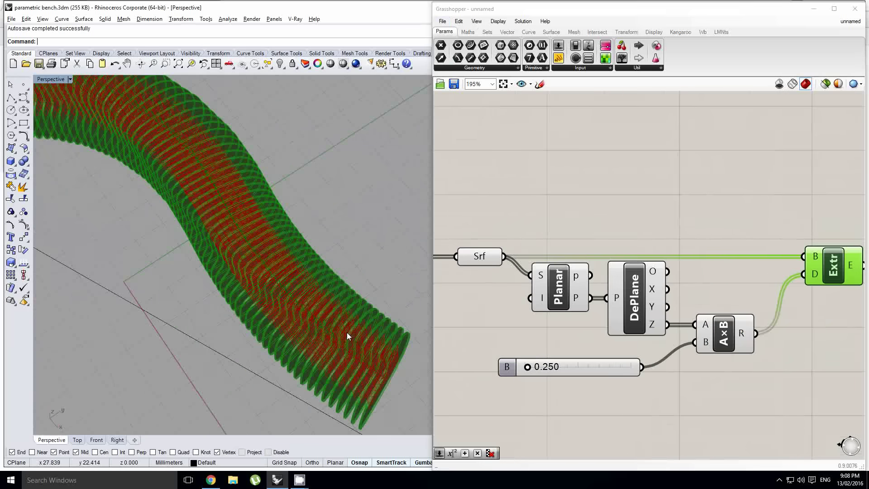
pyautogui.scroll(3, 347, 332)
pyautogui.scroll(2, 336, 346)
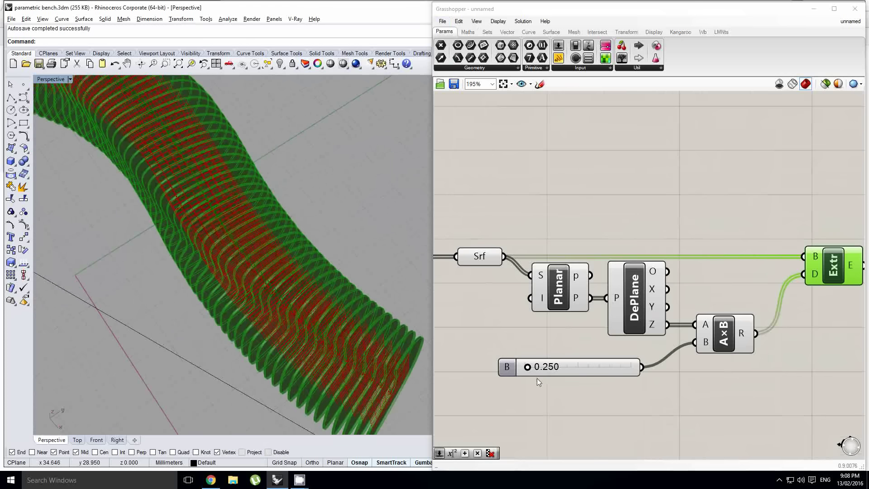
pyautogui.doubleClick(560, 367)
pyautogui.write('1')
pyautogui.press('Return')
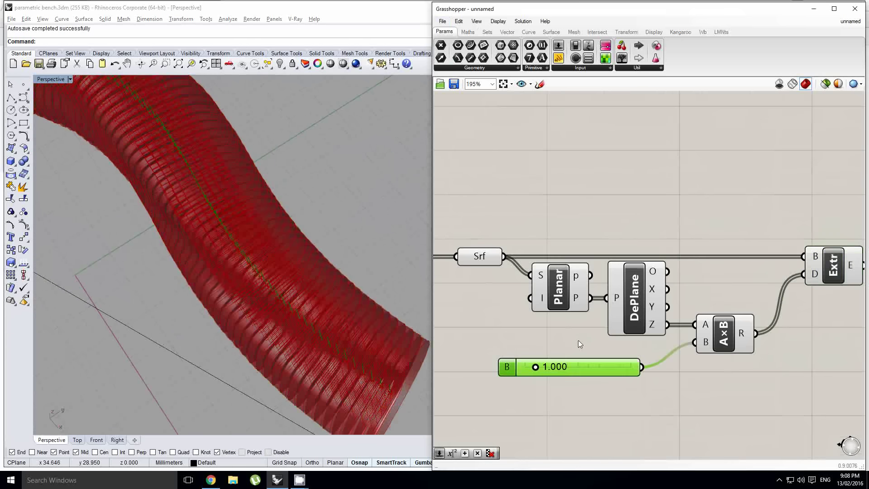
# Set the extrusion slider to 0.8 and check the spacing of the ribs along the bench
pyautogui.doubleClick(577, 366)
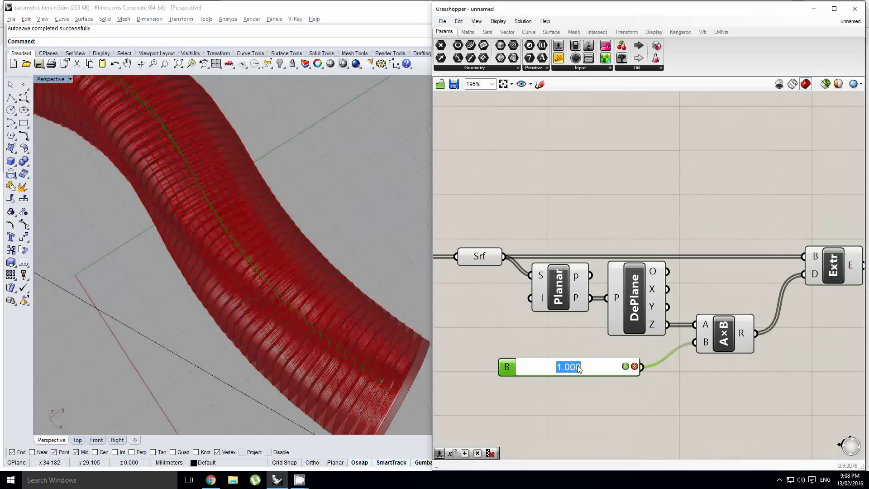
pyautogui.write('0.8')
pyautogui.press('Return')
pyautogui.moveTo(228, 272); pyautogui.dragTo(313, 303, button='right')
pyautogui.scroll(-5, 313, 303)
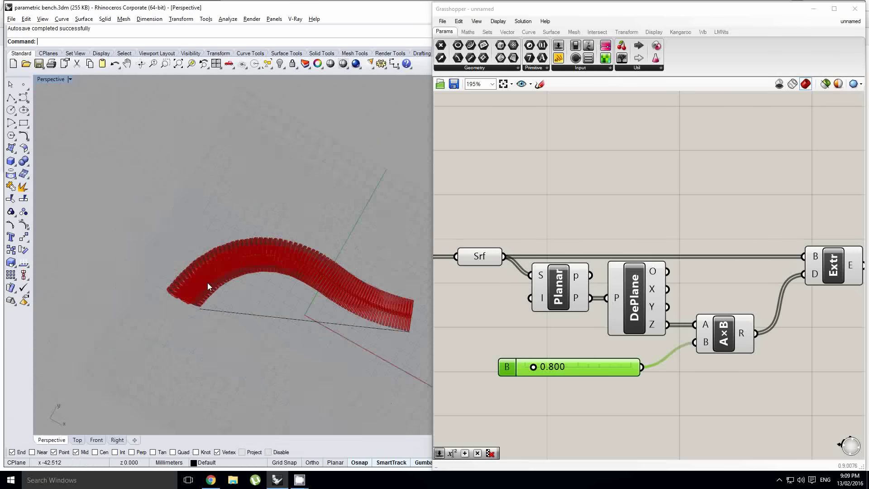
pyautogui.scroll(6, 207, 287)
pyautogui.moveTo(208, 287); pyautogui.dragTo(204, 248, button='right')
pyautogui.scroll(-4, 197, 248)
pyautogui.scroll(-6, 205, 217)
# Turn off the preview of the components from Nurbs through Multiplication, leaving Extrude previewed
pyautogui.moveTo(848, 293); pyautogui.dragTo(804, 295, button='right')
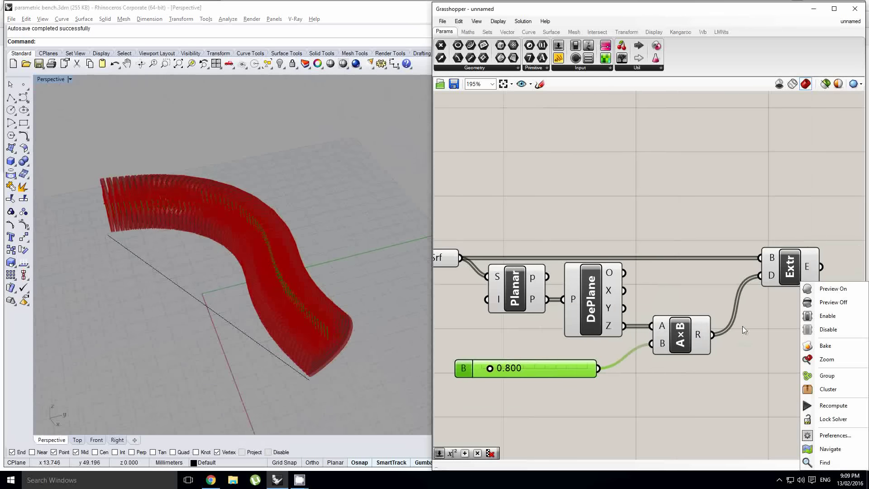
pyautogui.click(746, 348)
pyautogui.scroll(-4, 746, 348)
pyautogui.moveTo(743, 384); pyautogui.dragTo(551, 263)
pyautogui.middleClick(548, 255)
pyautogui.click(583, 226)
pyautogui.scroll(4, 695, 292)
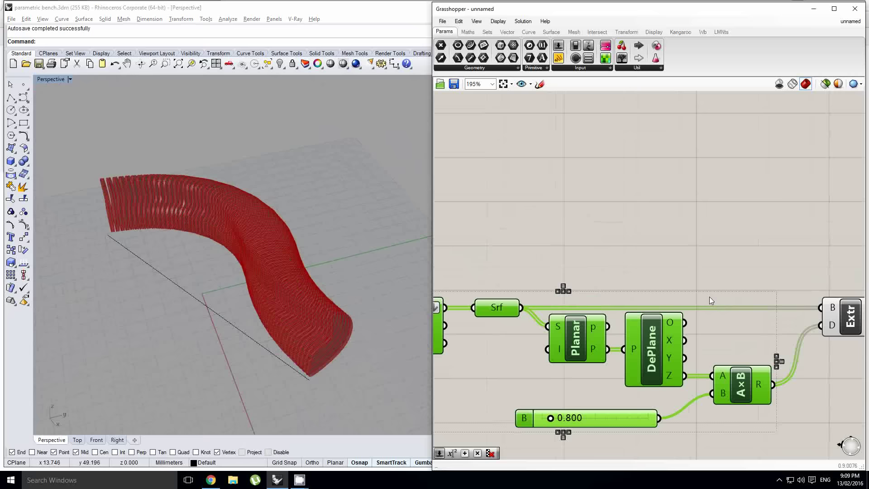
# Bake the Extrude component's ribs into Rhino and turn its preview off
pyautogui.scroll(1, 711, 298)
pyautogui.moveTo(743, 296); pyautogui.dragTo(691, 280, button='right')
pyautogui.click(783, 308)
pyautogui.click(830, 302)
pyautogui.middleClick(818, 301)
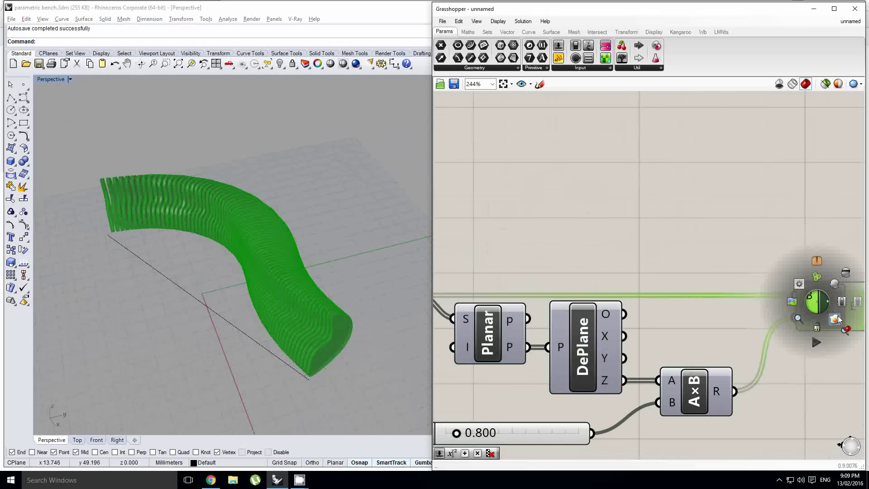
pyautogui.click(839, 319)
pyautogui.middleClick(678, 277)
pyautogui.click(711, 248)
# Inspect the baked bench ribs up close and from several angles
pyautogui.scroll(4, 299, 267)
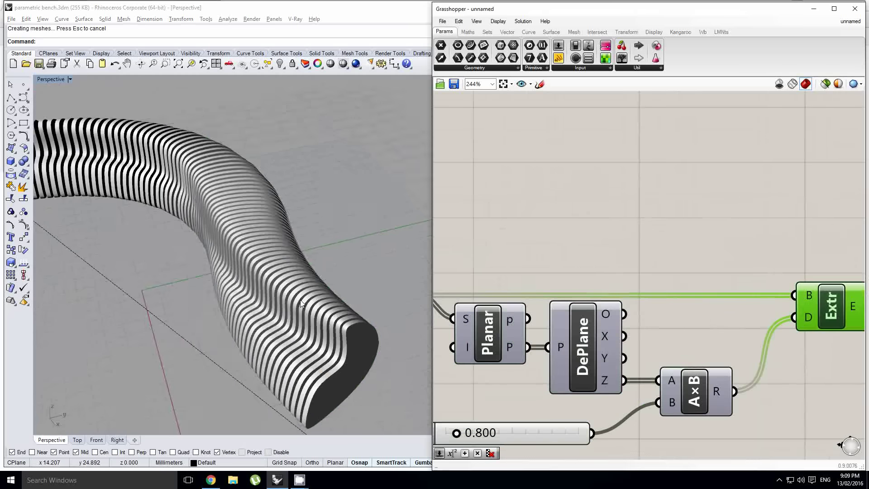
pyautogui.moveTo(272, 270); pyautogui.dragTo(251, 301, button='right')
pyautogui.scroll(-4, 311, 238)
pyautogui.scroll(-5, 226, 278)
pyautogui.scroll(5, 234, 260)
pyautogui.keyDown('shift'); pyautogui.moveTo(234, 261); pyautogui.dragTo(258, 239, button='right'); pyautogui.keyUp('shift')
pyautogui.scroll(-5, 224, 232)
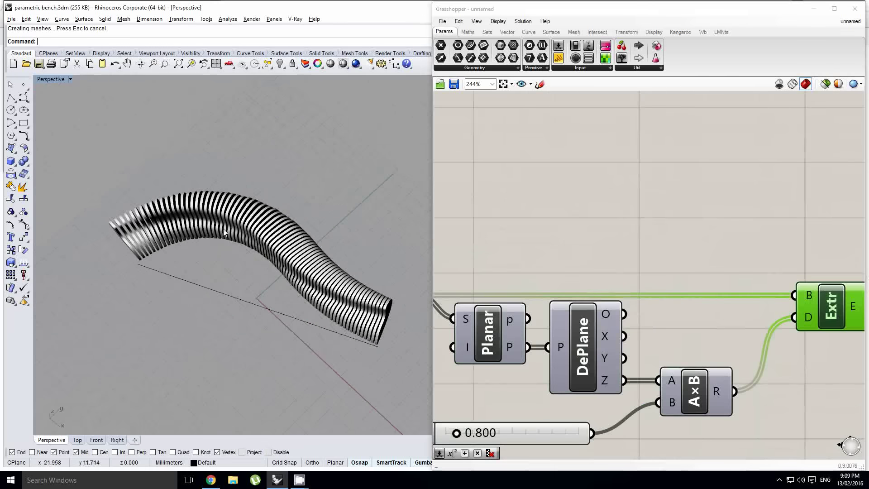
# Delete the baked ribs from Rhino and turn the Extrude component's preview back on
pyautogui.moveTo(221, 244); pyautogui.dragTo(399, 345)
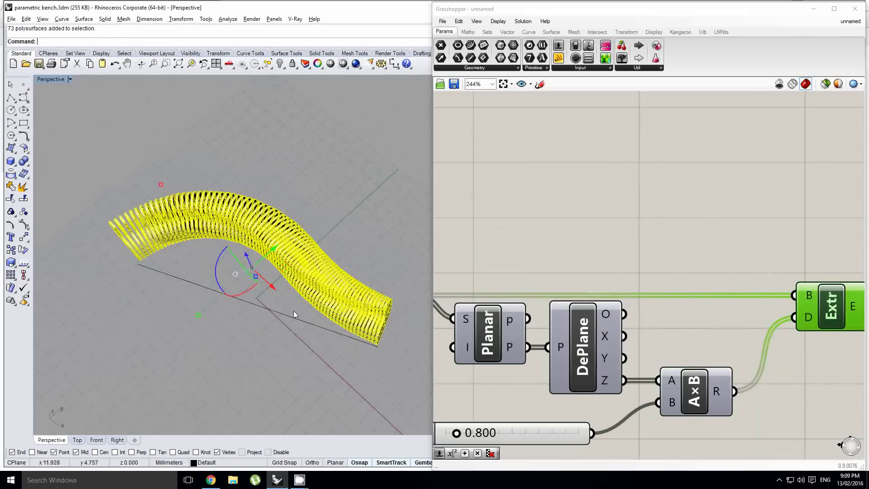
pyautogui.press('Delete')
pyautogui.scroll(-8, 759, 214)
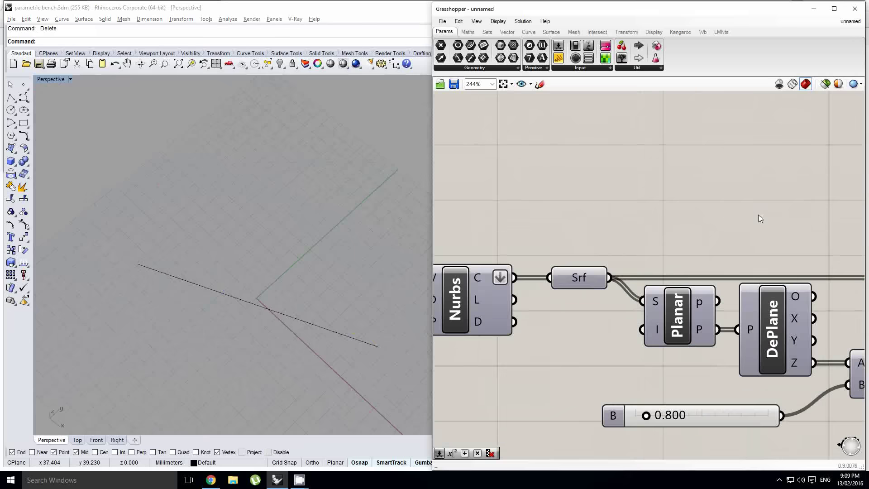
pyautogui.scroll(-4, 800, 204)
pyautogui.moveTo(825, 217); pyautogui.dragTo(715, 252, button='right')
pyautogui.scroll(10, 720, 249)
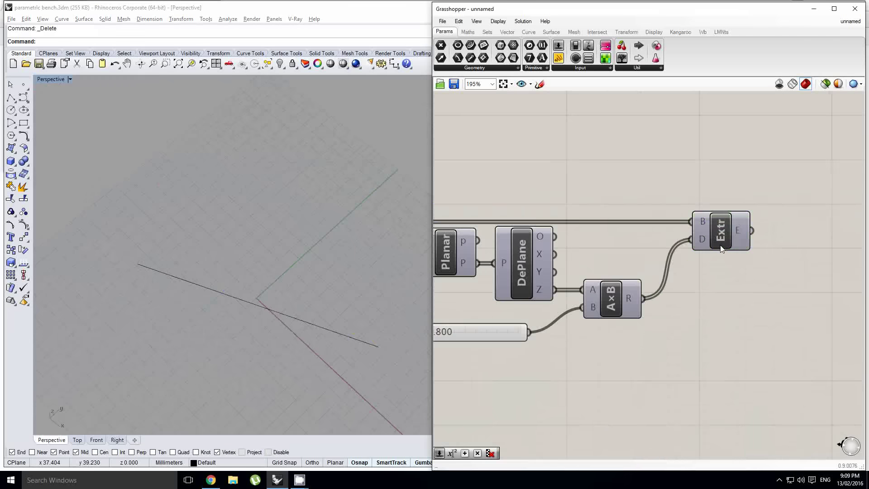
pyautogui.click(722, 244)
pyautogui.middleClick(723, 238)
pyautogui.click(752, 221)
# Reshape the bench curve by moving the upper MD slider's point to about -1.0; -0.57
pyautogui.scroll(-10, 786, 227)
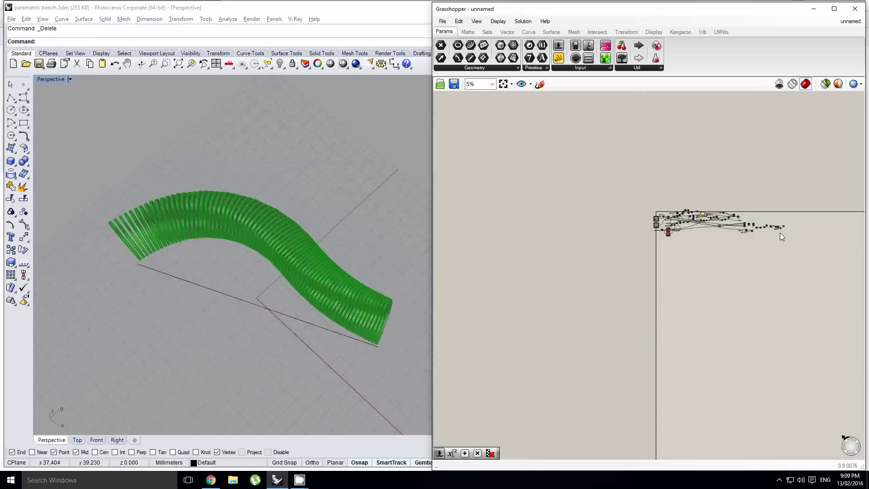
pyautogui.scroll(12, 664, 221)
pyautogui.scroll(2, 319, 240)
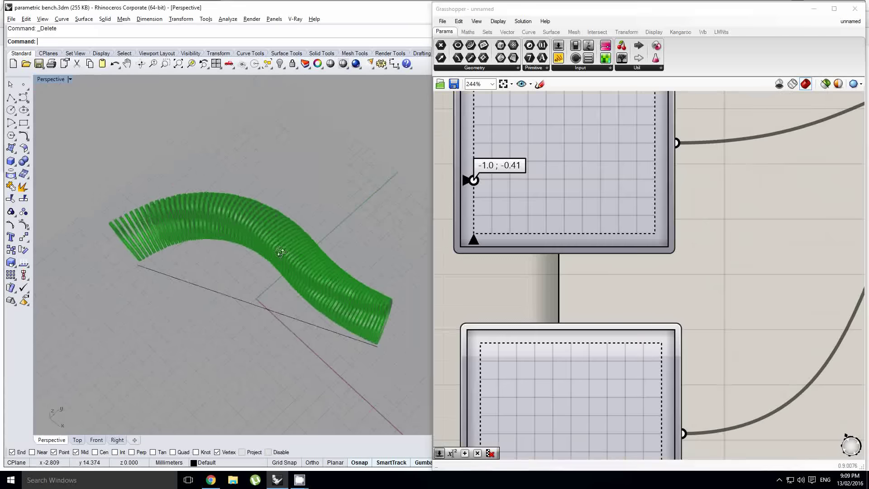
pyautogui.keyDown('shift'); pyautogui.moveTo(319, 240); pyautogui.dragTo(316, 271, button='right'); pyautogui.keyUp('shift')
pyautogui.moveTo(567, 289); pyautogui.dragTo(621, 314, button='right')
pyautogui.click(620, 314)
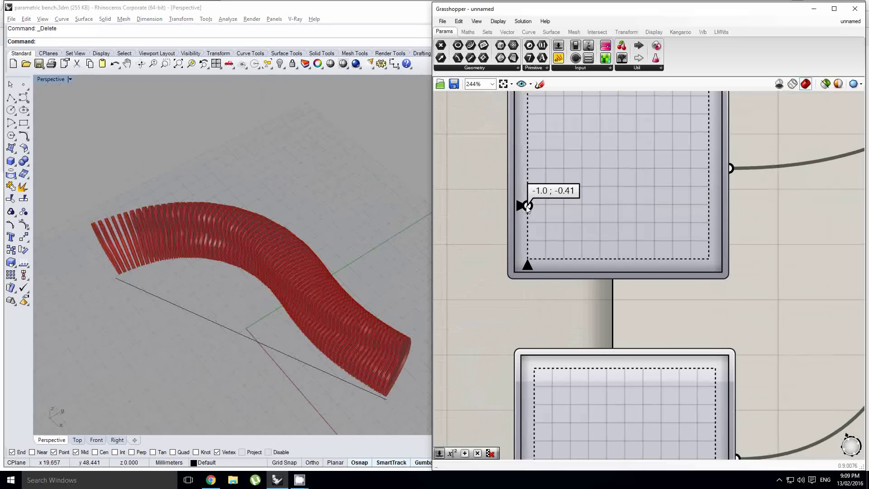
pyautogui.moveTo(527, 204)
pyautogui.mouseDown()
pyautogui.moveTo(525, 187)
pyautogui.moveTo(528, 220)
pyautogui.mouseUp()
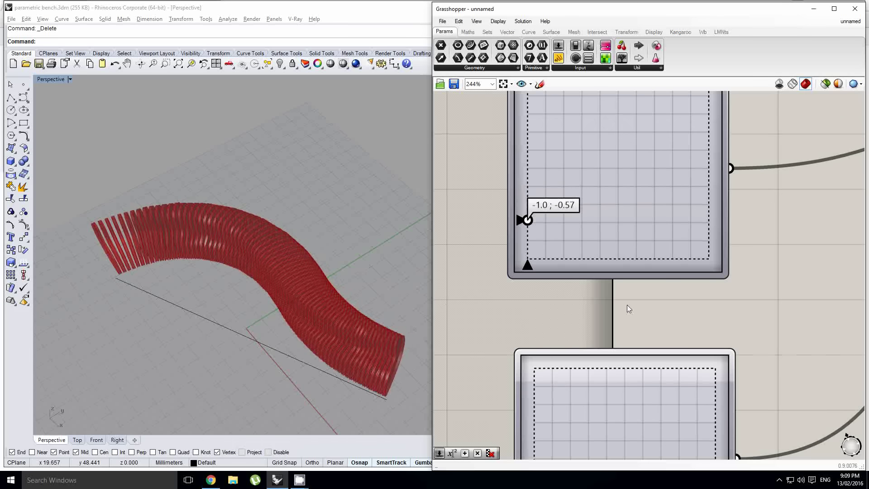
# Review the lower MD slider, the biarc's ratio slider, the B and Variable u sliders and the two graph mappers
pyautogui.scroll(-3, 623, 280)
pyautogui.moveTo(622, 340); pyautogui.dragTo(618, 295, button='right')
pyautogui.scroll(1, 618, 296)
pyautogui.rightClick(617, 296)
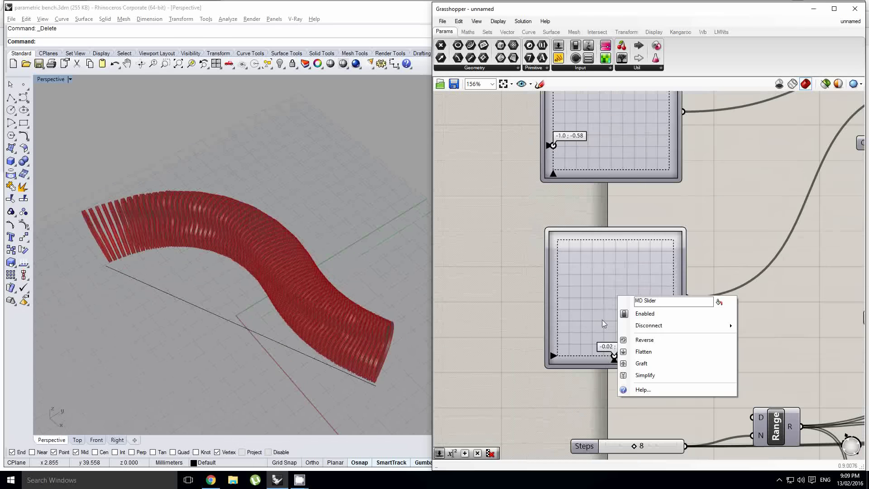
pyautogui.click(554, 324)
pyautogui.scroll(1, 606, 352)
pyautogui.scroll(-6, 585, 308)
pyautogui.scroll(3, 687, 231)
pyautogui.moveTo(688, 230); pyautogui.dragTo(625, 283, button='right')
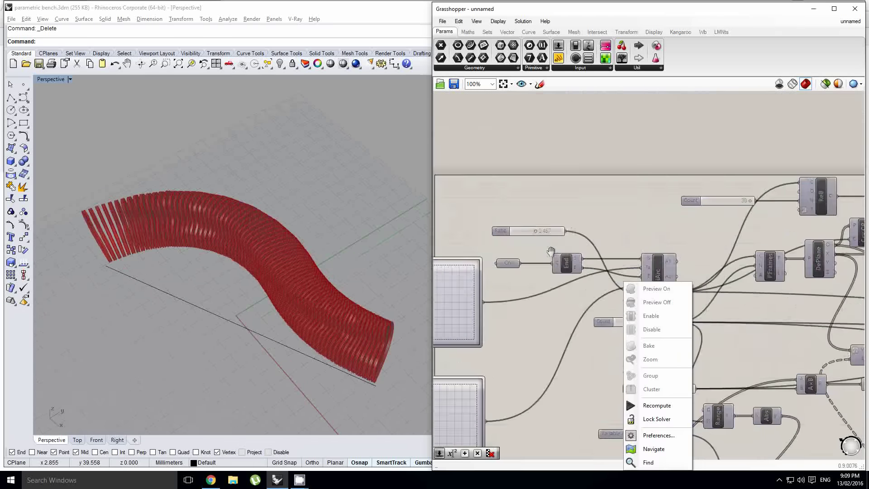
pyautogui.scroll(3, 541, 234)
pyautogui.click(545, 233)
pyautogui.scroll(-4, 608, 213)
pyautogui.moveTo(692, 216); pyautogui.dragTo(566, 235, button='right')
pyautogui.moveTo(638, 304); pyautogui.dragTo(598, 213, button='right')
pyautogui.moveTo(580, 271); pyautogui.dragTo(603, 182, button='right')
pyautogui.click(588, 312)
pyautogui.scroll(1, 544, 325)
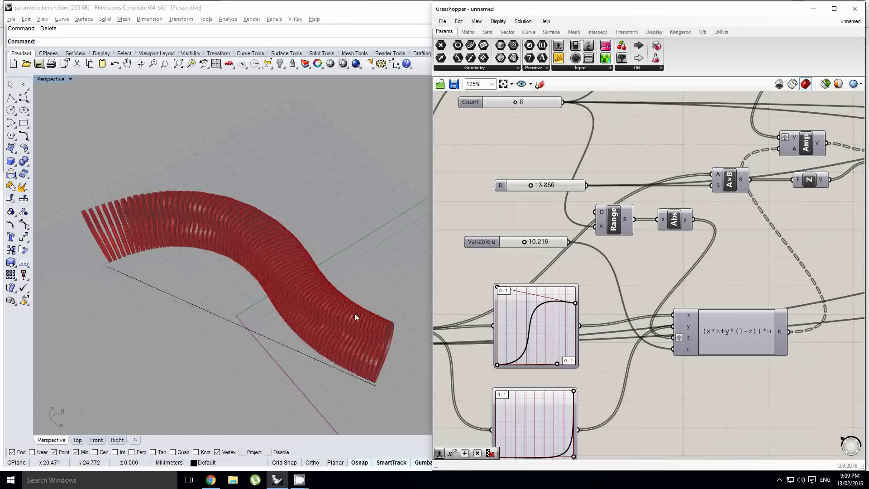
# Examine the curvature remapping part of the definition and the Variable y and B sliders feeding the if expression and multiplication
pyautogui.moveTo(355, 317); pyautogui.dragTo(349, 262, button='right')
pyautogui.scroll(-1, 577, 321)
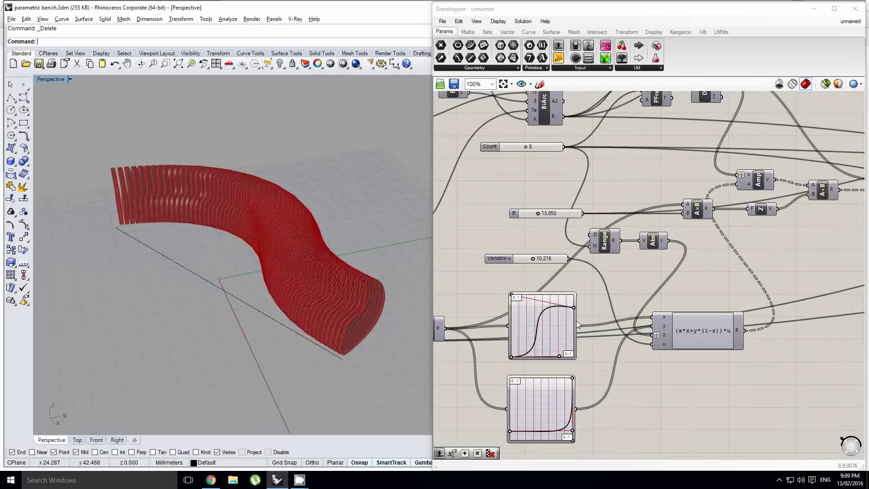
pyautogui.moveTo(597, 322); pyautogui.dragTo(544, 374, button='right')
pyautogui.moveTo(668, 267); pyautogui.dragTo(582, 304, button='right')
pyautogui.moveTo(655, 218); pyautogui.dragTo(524, 270, button='right')
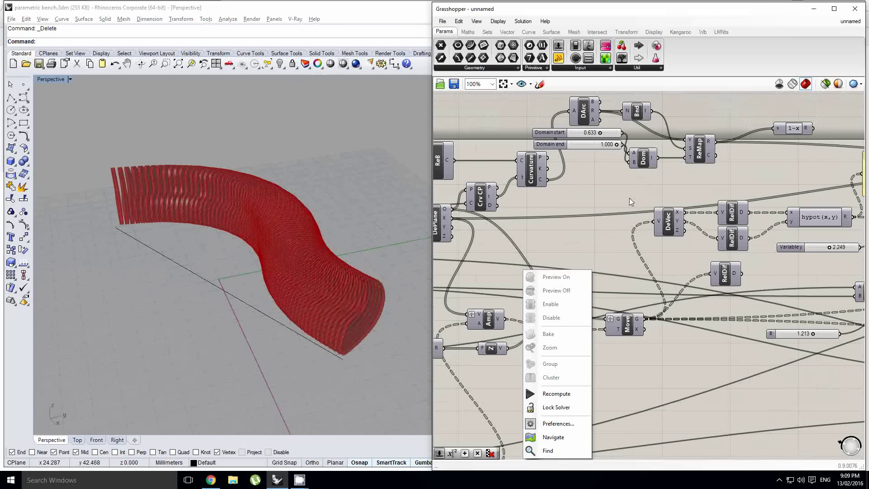
pyautogui.click(718, 230)
pyautogui.moveTo(785, 267); pyautogui.dragTo(566, 282, button='right')
pyautogui.scroll(2, 567, 281)
pyautogui.click(635, 255)
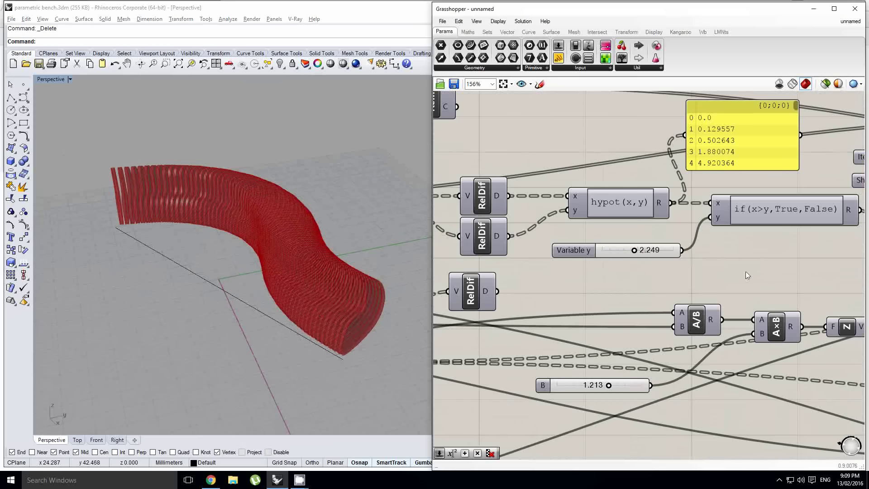
pyautogui.moveTo(727, 226); pyautogui.dragTo(697, 202, button='right')
pyautogui.click(589, 366)
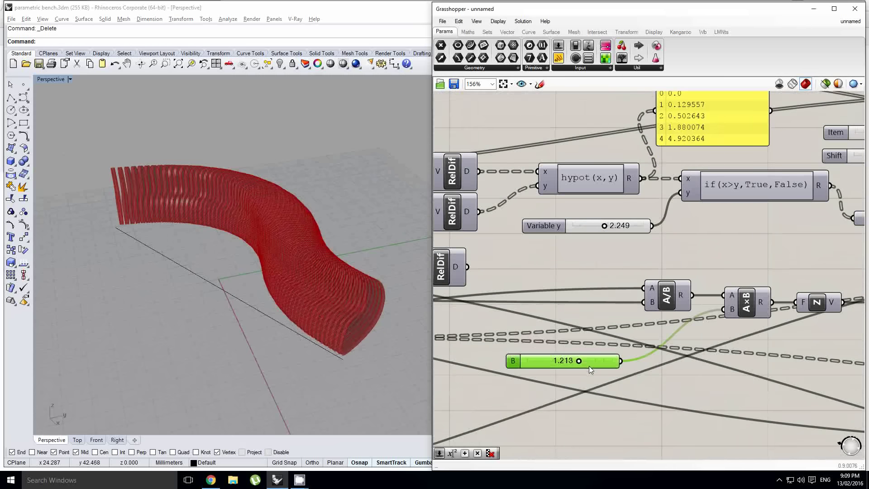
pyautogui.click(625, 227)
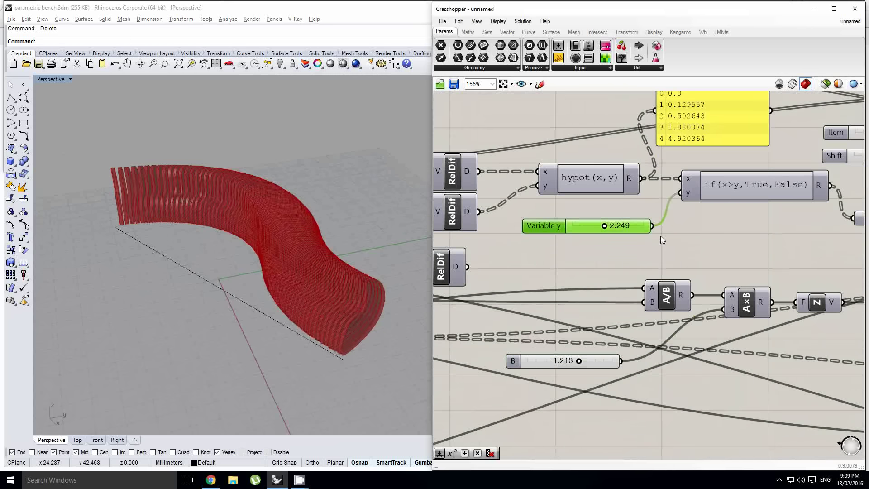
# Review the rest of the definition through the mesh, frame count and rib thickness sliders, and examine the previewed ribs up close
pyautogui.moveTo(735, 237); pyautogui.dragTo(545, 295, button='right')
pyautogui.scroll(-3, 507, 287)
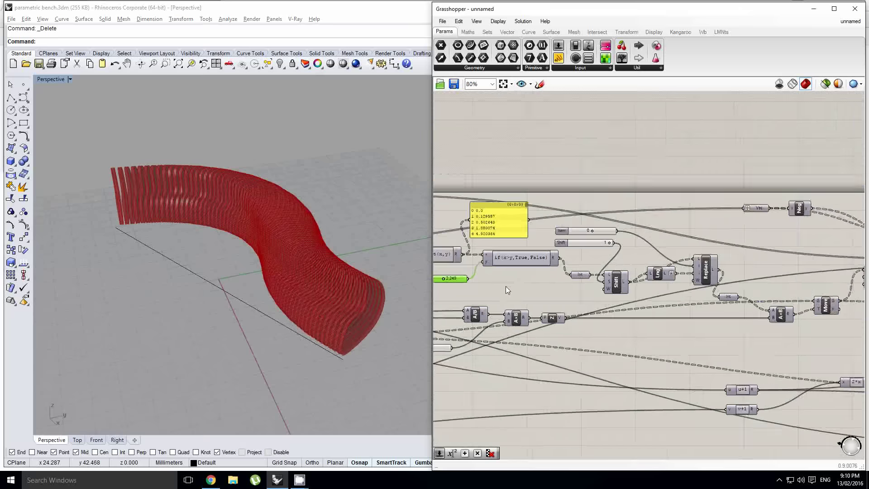
pyautogui.scroll(3, 761, 301)
pyautogui.moveTo(725, 316); pyautogui.dragTo(599, 307, button='right')
pyautogui.scroll(-4, 756, 316)
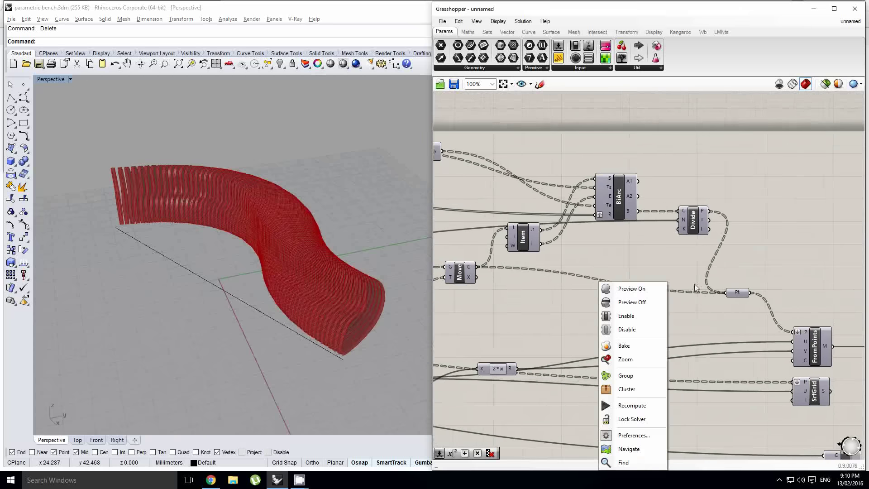
pyautogui.click(711, 337)
pyautogui.scroll(3, 547, 328)
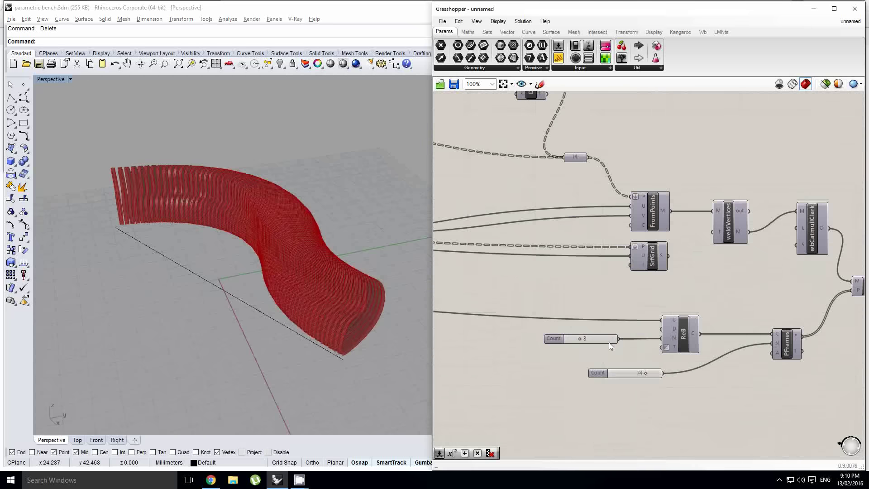
pyautogui.scroll(-4, 502, 322)
pyautogui.scroll(2, 806, 326)
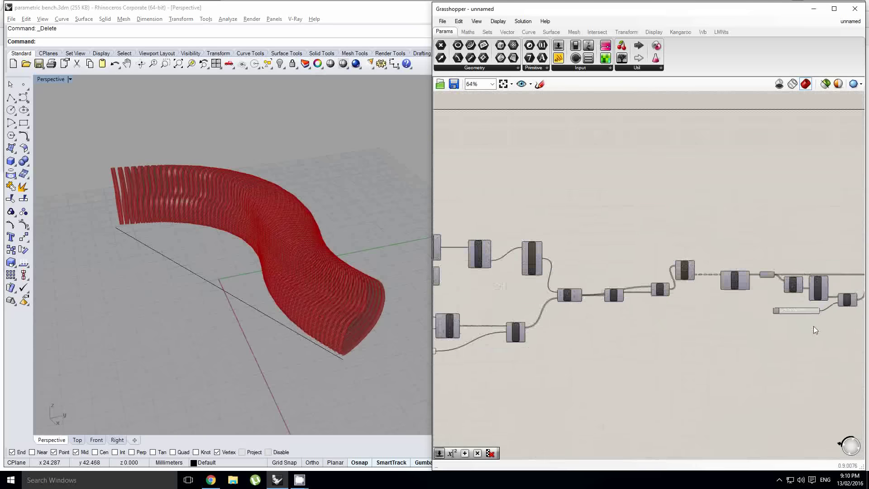
pyautogui.scroll(-5, 706, 345)
pyautogui.scroll(5, 599, 344)
pyautogui.scroll(-3, 634, 360)
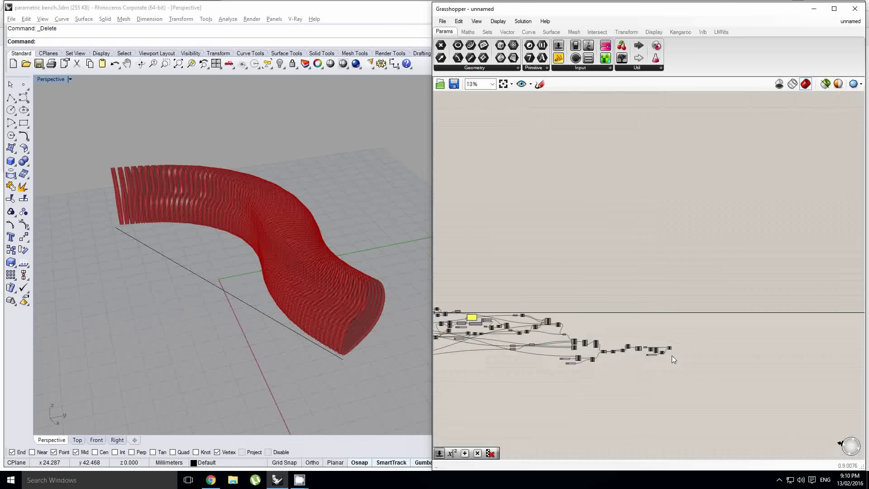
pyautogui.scroll(7, 643, 355)
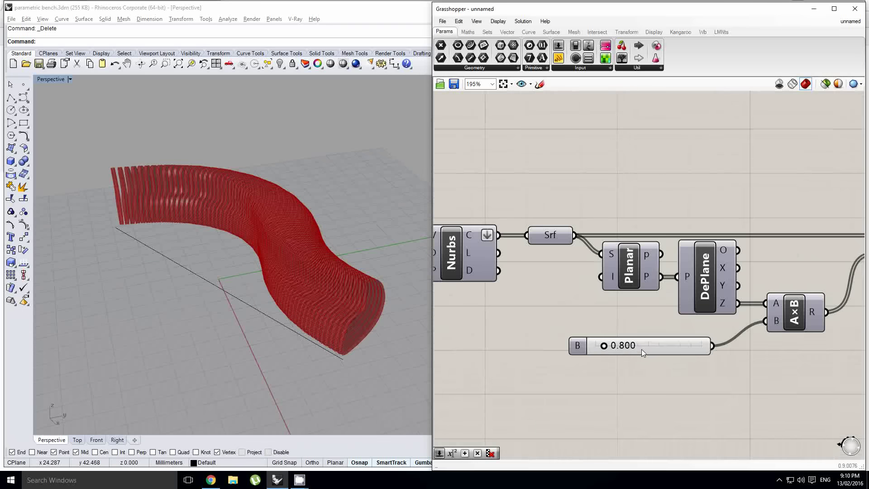
pyautogui.scroll(5, 305, 290)
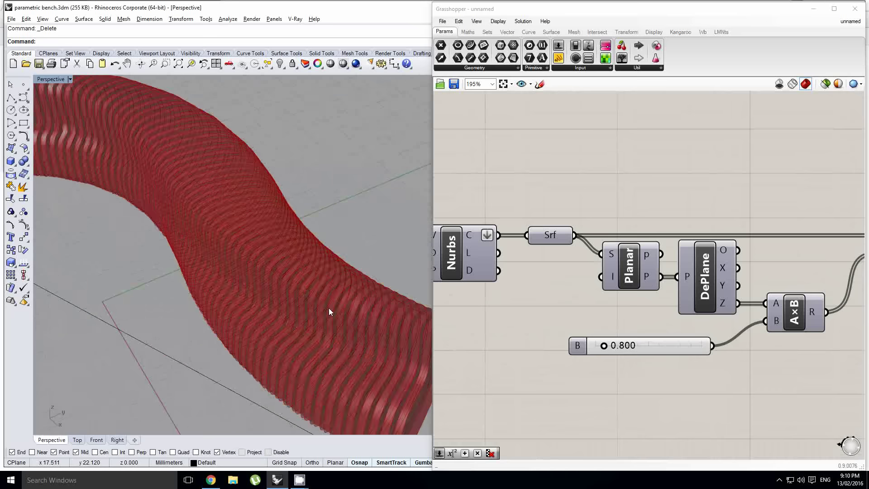
pyautogui.scroll(-6, 329, 311)
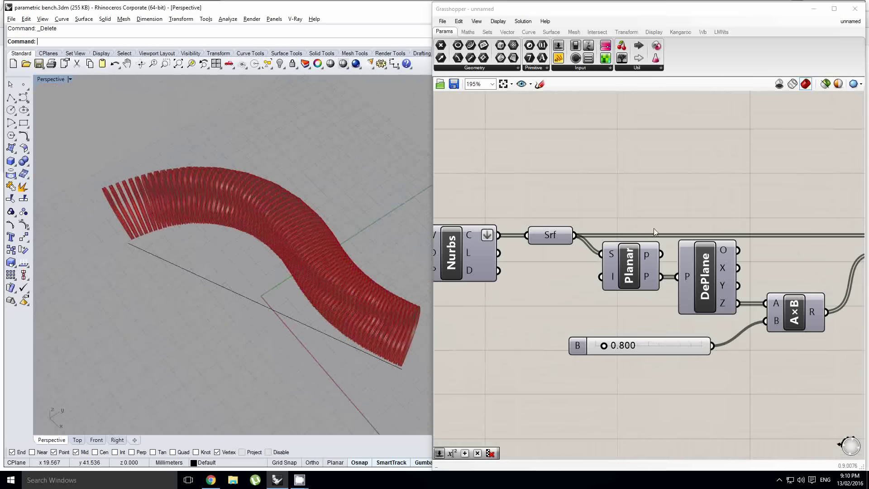
# Bake the ribs of the reshaped bench from the Extrude component into Rhino and turn that component's preview off
pyautogui.moveTo(653, 228); pyautogui.dragTo(472, 230, button='right')
pyautogui.click(722, 241)
pyautogui.middleClick(723, 241)
pyautogui.click(740, 259)
pyautogui.middleClick(738, 248)
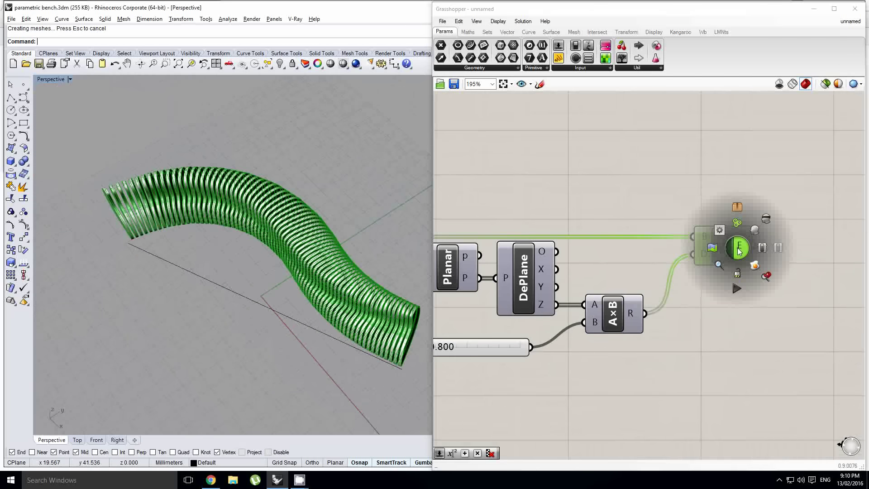
pyautogui.click(765, 219)
# Collapse the Grasshopper window and inspect the reshaped bench's baked ribs in the Perspective view
pyautogui.scroll(4, 367, 274)
pyautogui.doubleClick(541, 11)
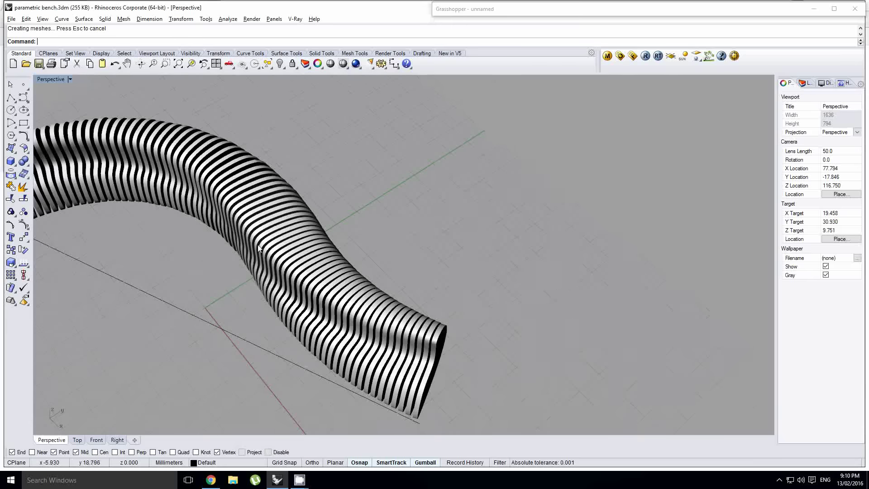
pyautogui.keyDown('shift'); pyautogui.moveTo(258, 248); pyautogui.dragTo(450, 226, button='right'); pyautogui.keyUp('shift')
pyautogui.moveTo(392, 259)
pyautogui.mouseDown(button='right')
pyautogui.moveTo(442, 243)
pyautogui.moveTo(390, 260)
pyautogui.mouseUp(button='right')
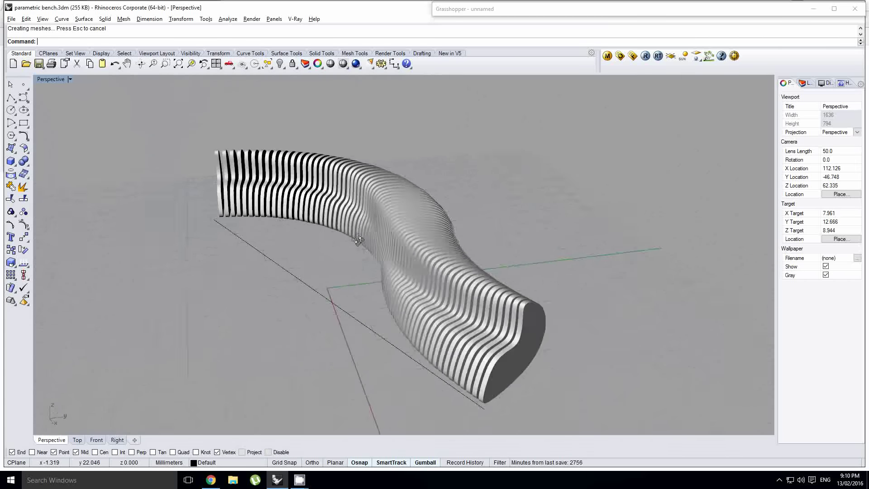